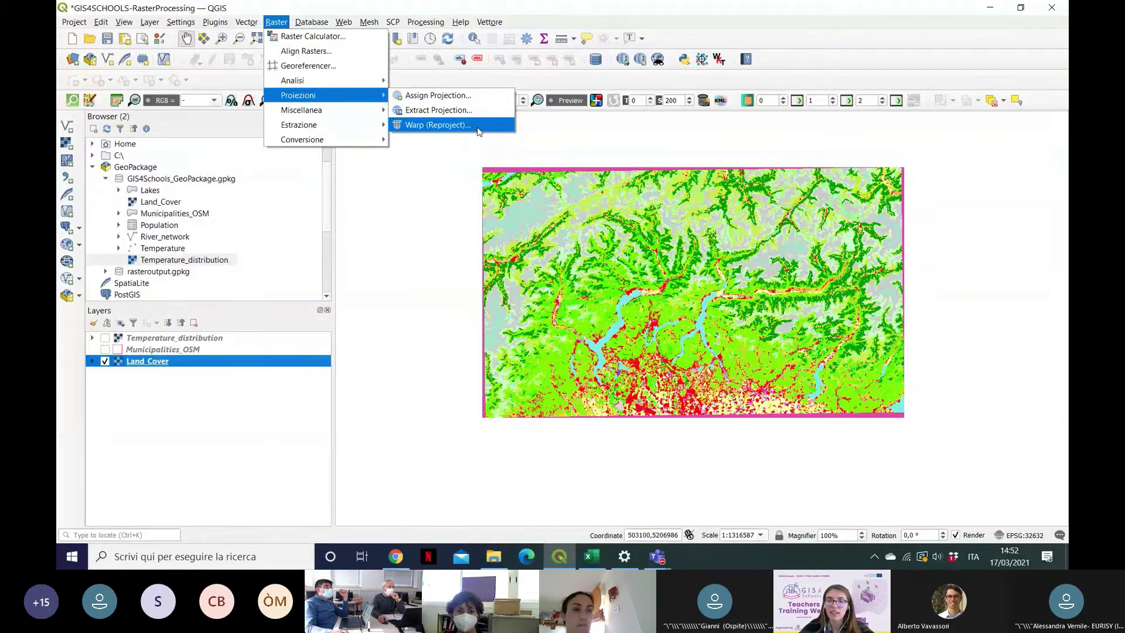
pyautogui.click(478, 131)
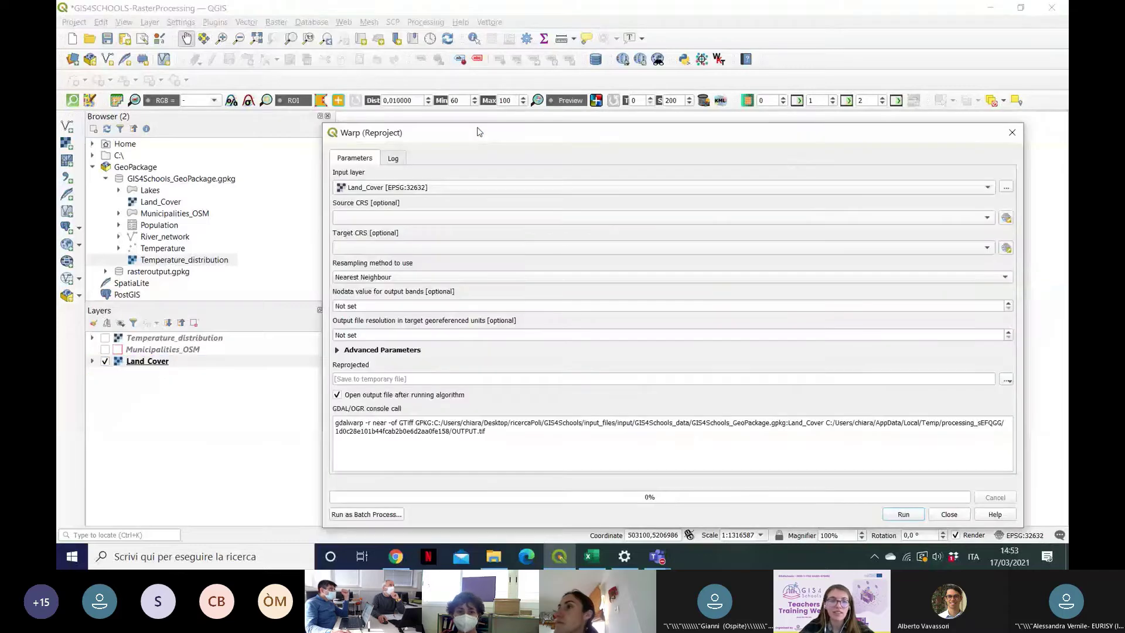
pyautogui.moveTo(510, 138); pyautogui.dragTo(480, 97)
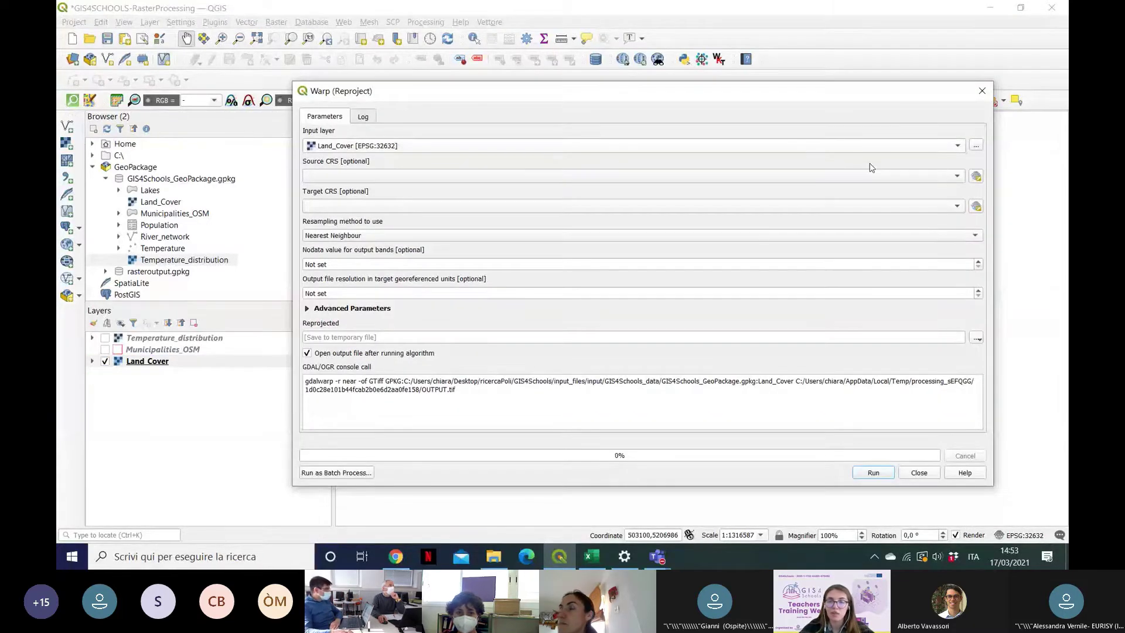
pyautogui.click(947, 147)
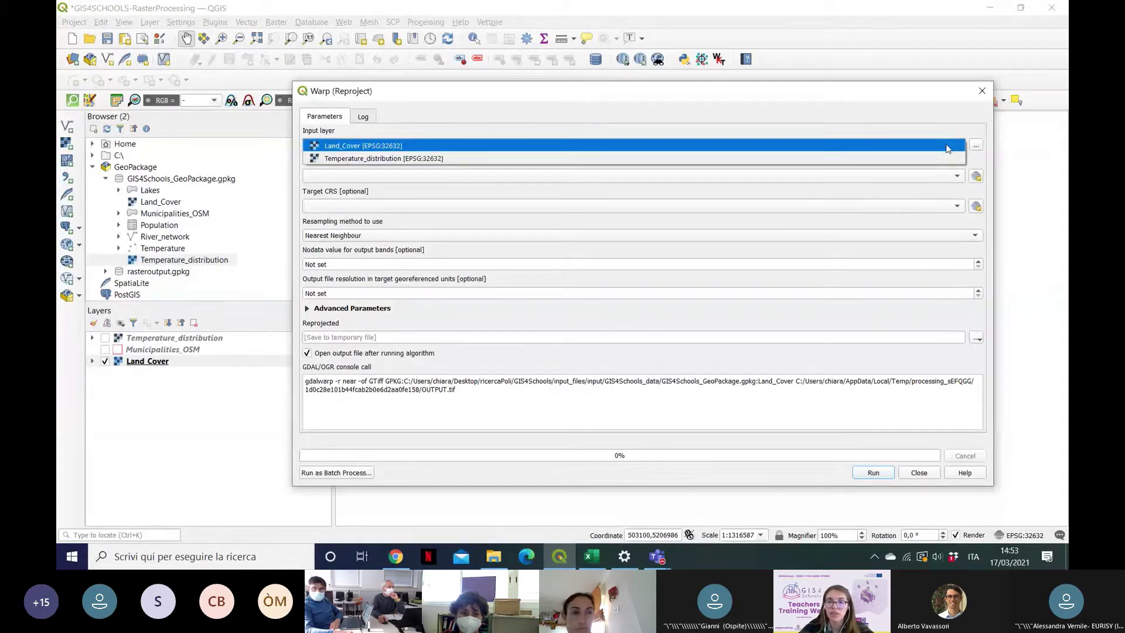
pyautogui.click(361, 148)
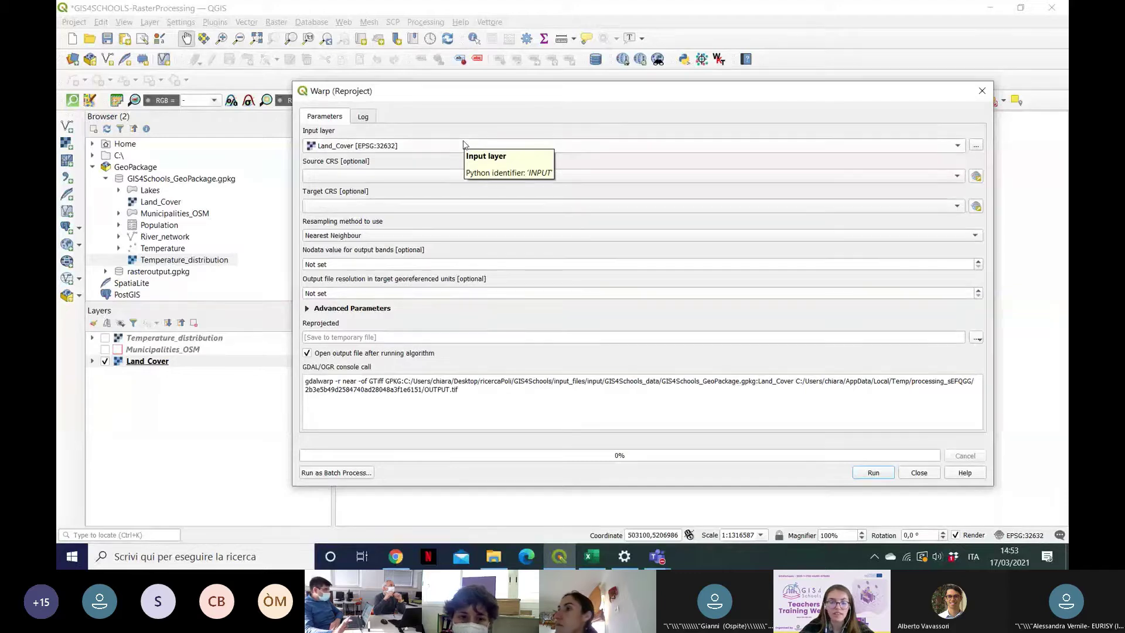
pyautogui.click(914, 176)
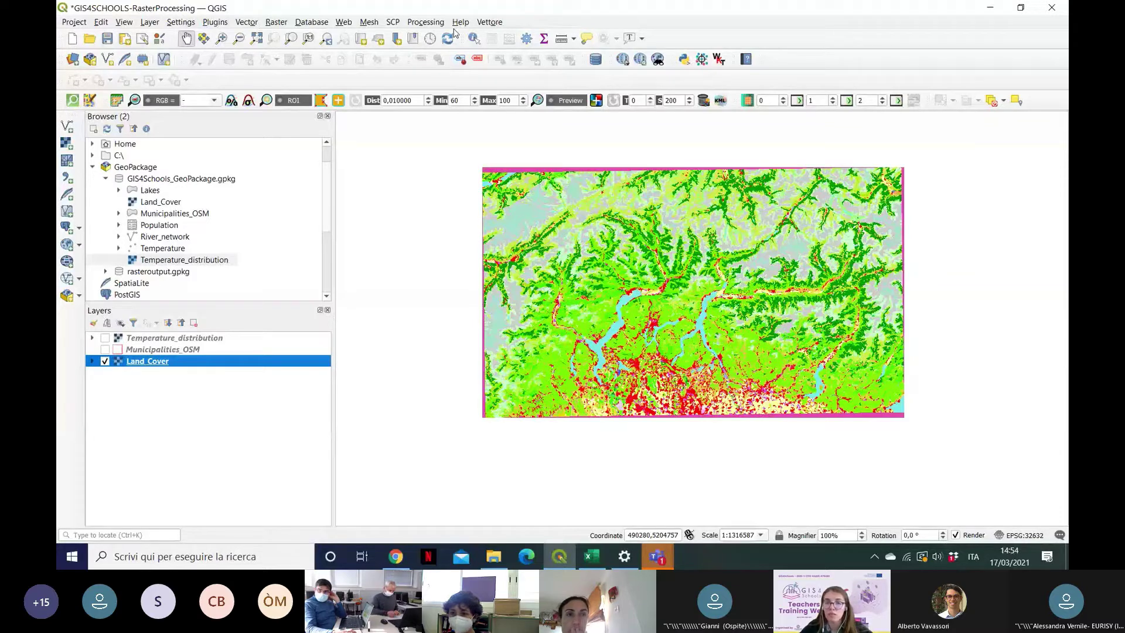
# Step: Start Warp (Reproject) for the Land_Cover raster with the project CRS EPSG:32632 - WGS 84 / UTM zone 32N as source CRS
pyautogui.click(280, 22)
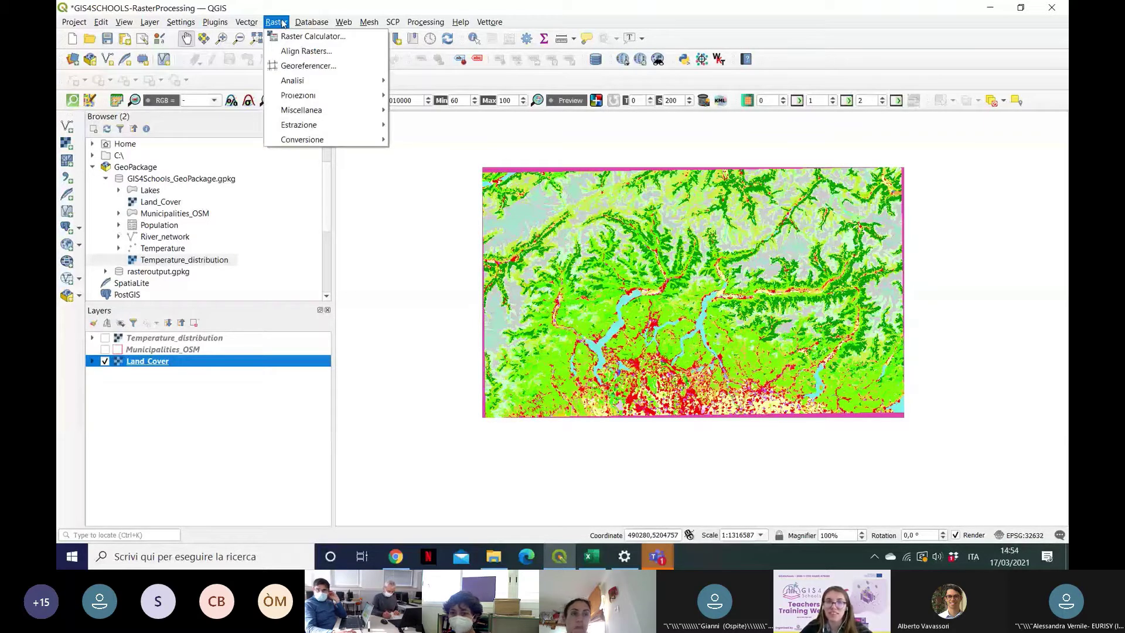
pyautogui.moveTo(316, 95)
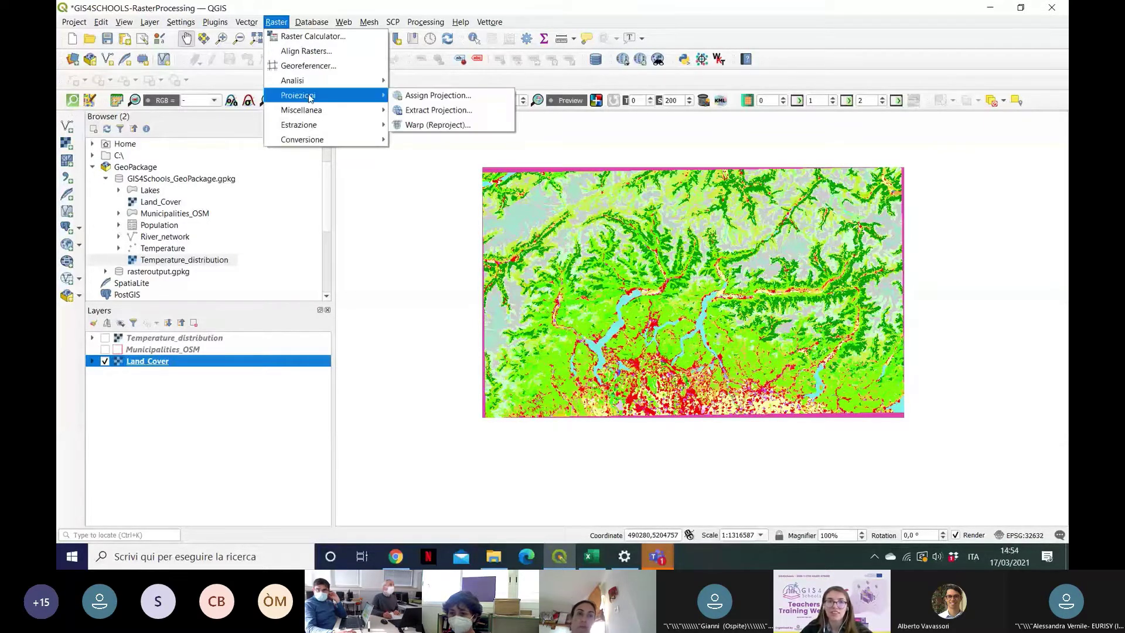
pyautogui.click(491, 126)
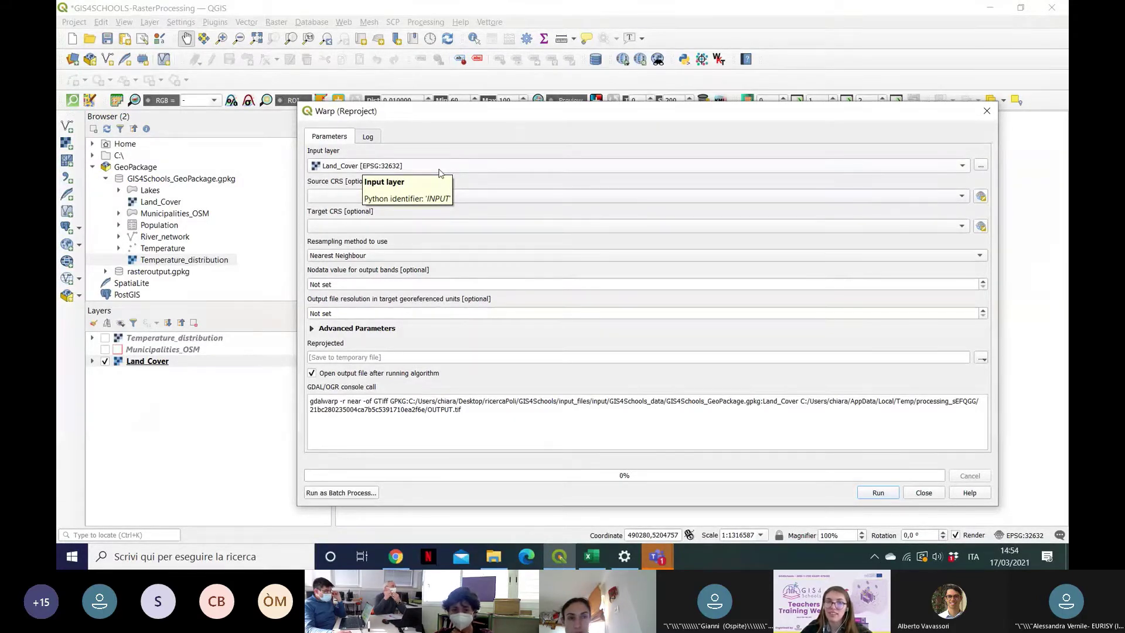
pyautogui.click(339, 195)
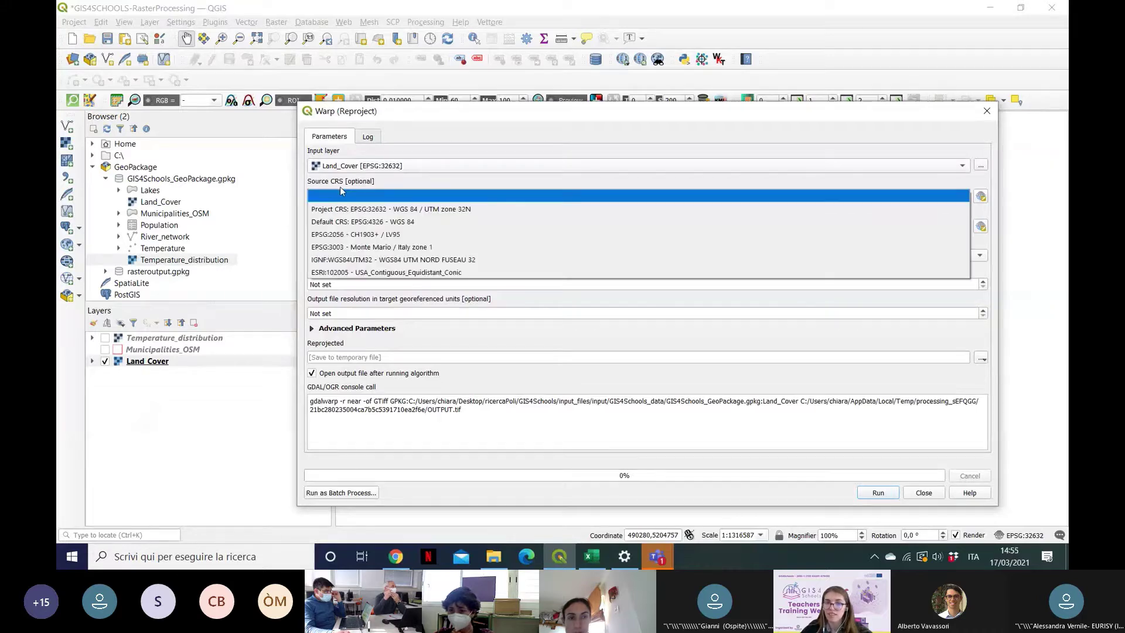
pyautogui.click(378, 210)
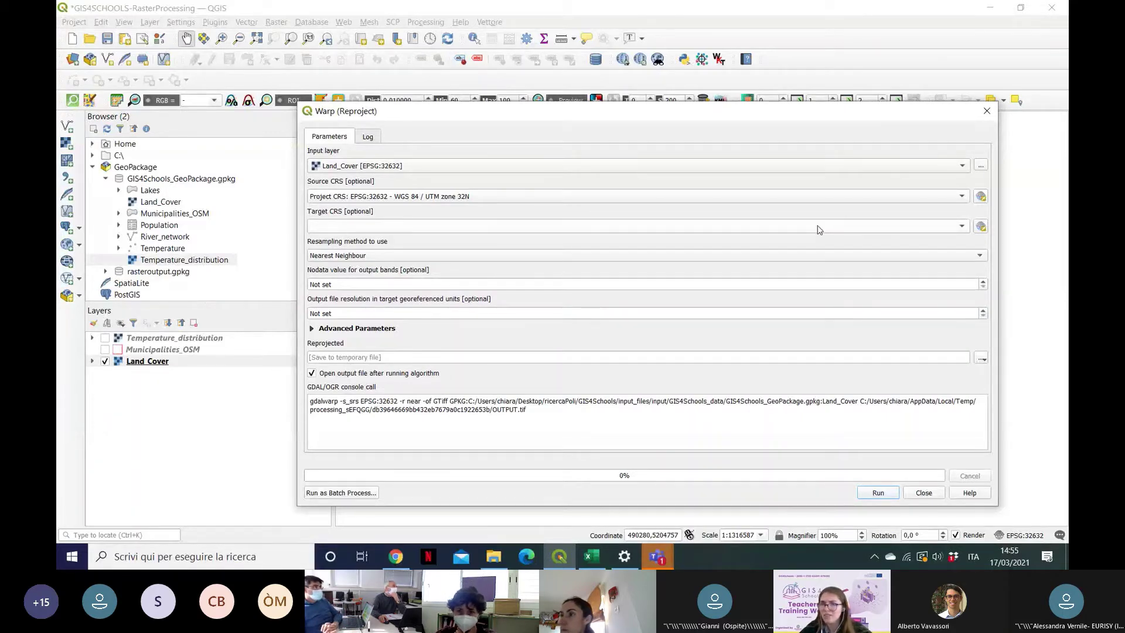
# Step: Open the coordinate system selector for the target CRS and disable the No CRS option
pyautogui.click(981, 226)
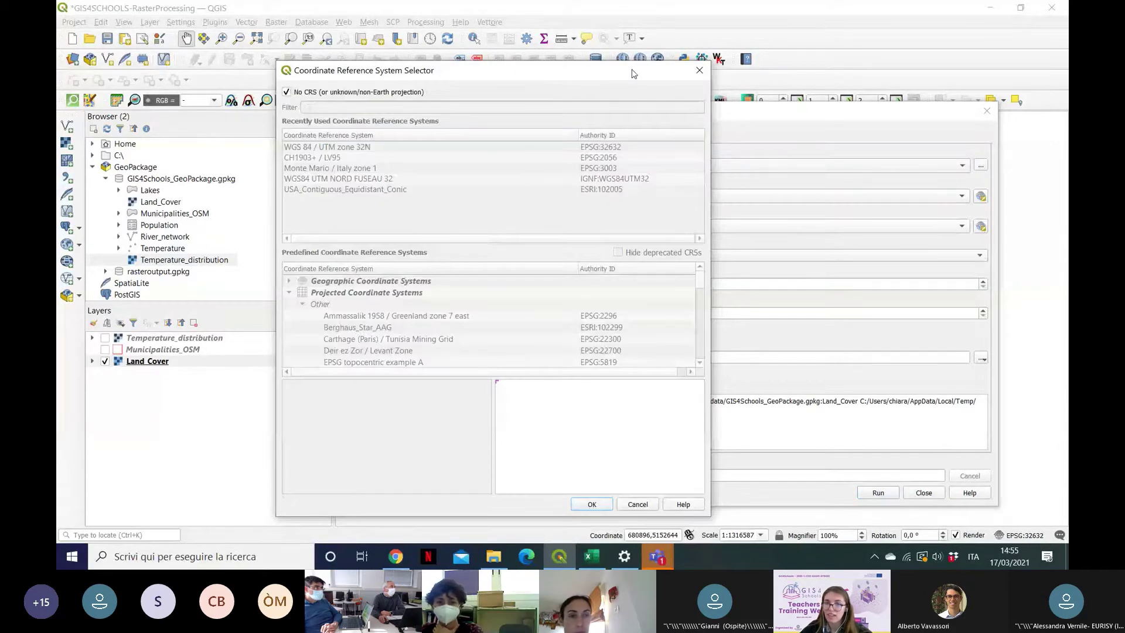
pyautogui.moveTo(631, 73); pyautogui.dragTo(801, 224)
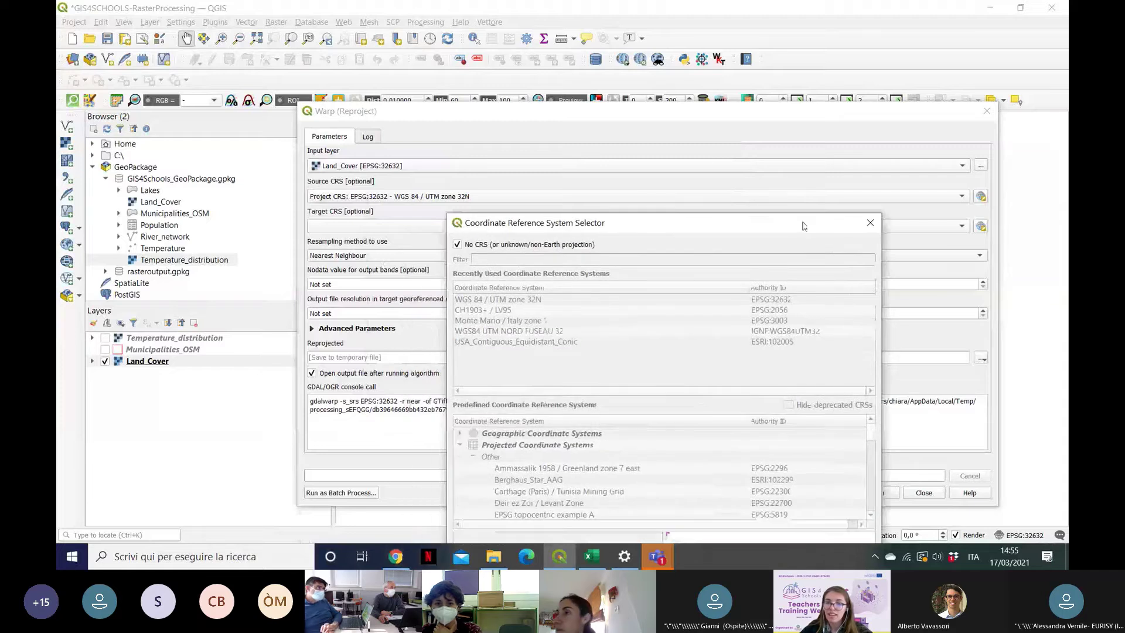
pyautogui.moveTo(803, 226); pyautogui.dragTo(838, 228)
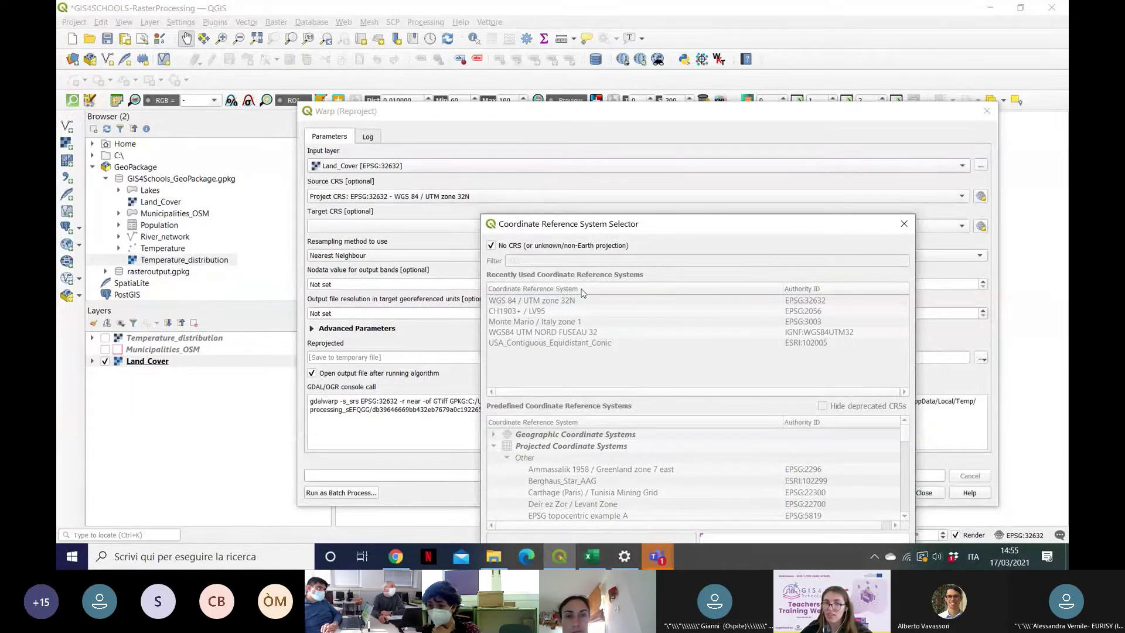
pyautogui.click(491, 246)
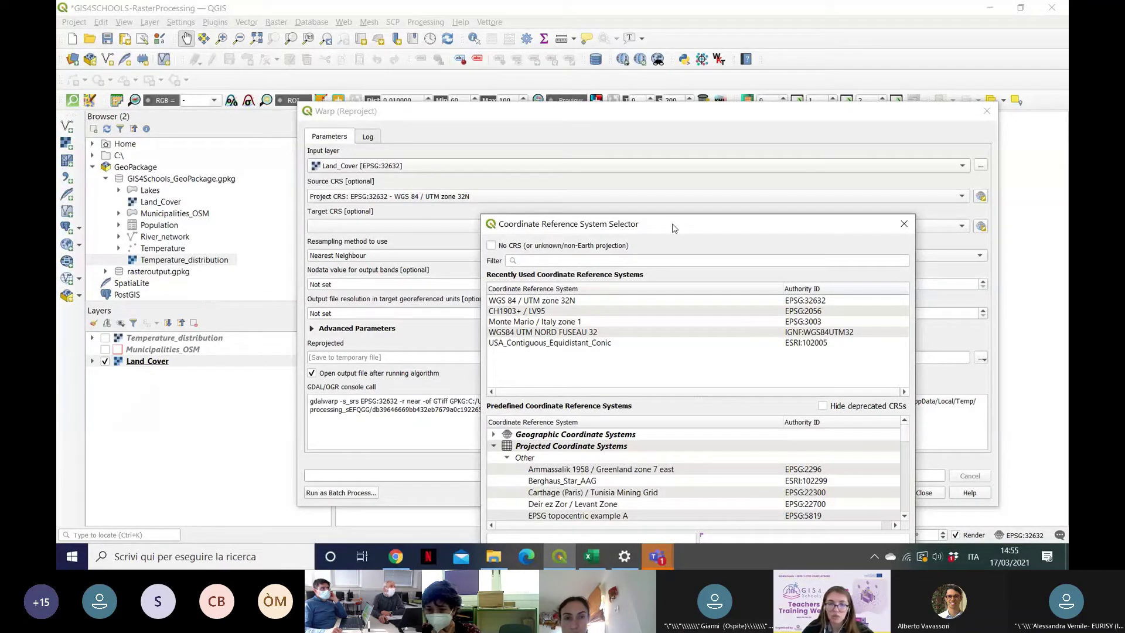
# Step: Filter the coordinate systems by EPSG:2056 and set CH1903+ / LV95 as the target CRS
pyautogui.click(567, 262)
pyautogui.press('capslock')
pyautogui.write('EP')
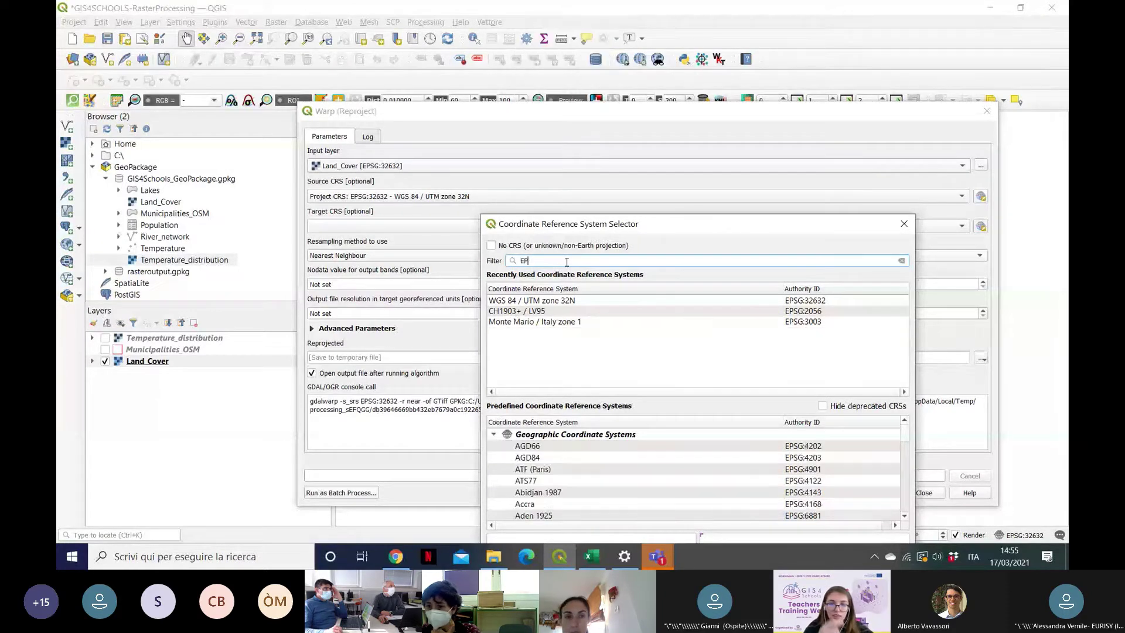
pyautogui.write('SG')
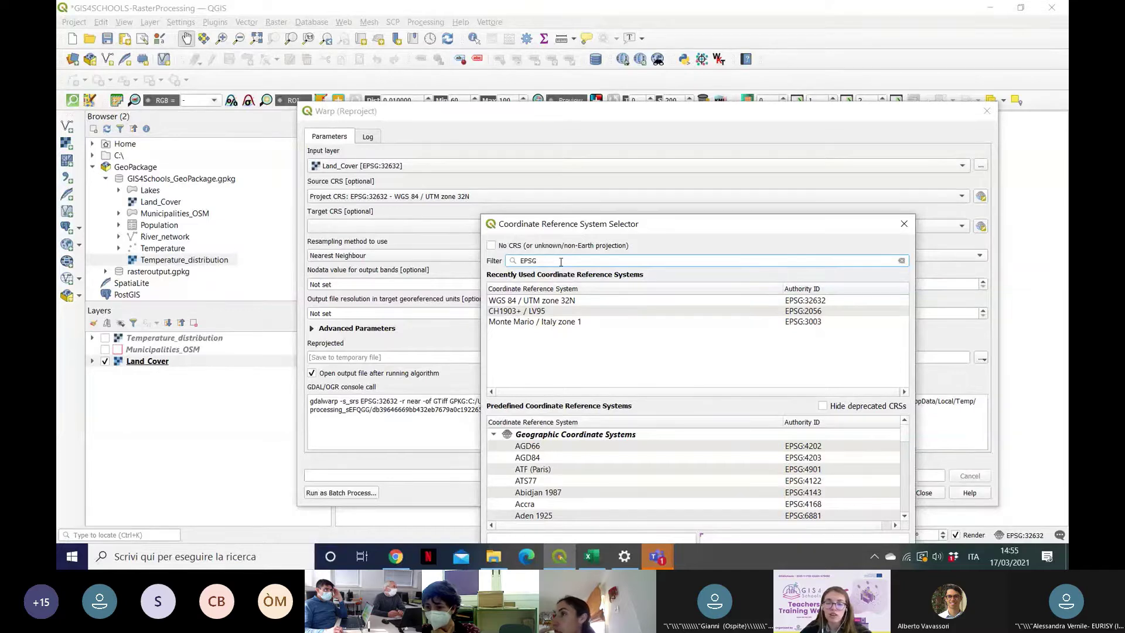
pyautogui.write(':')
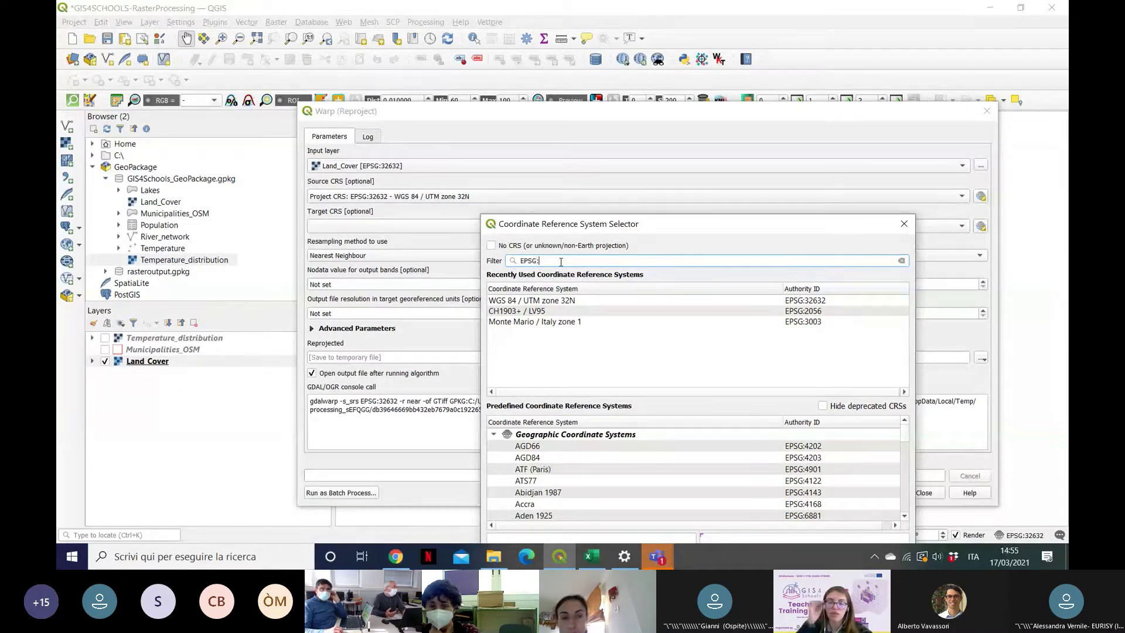
pyautogui.write('2')
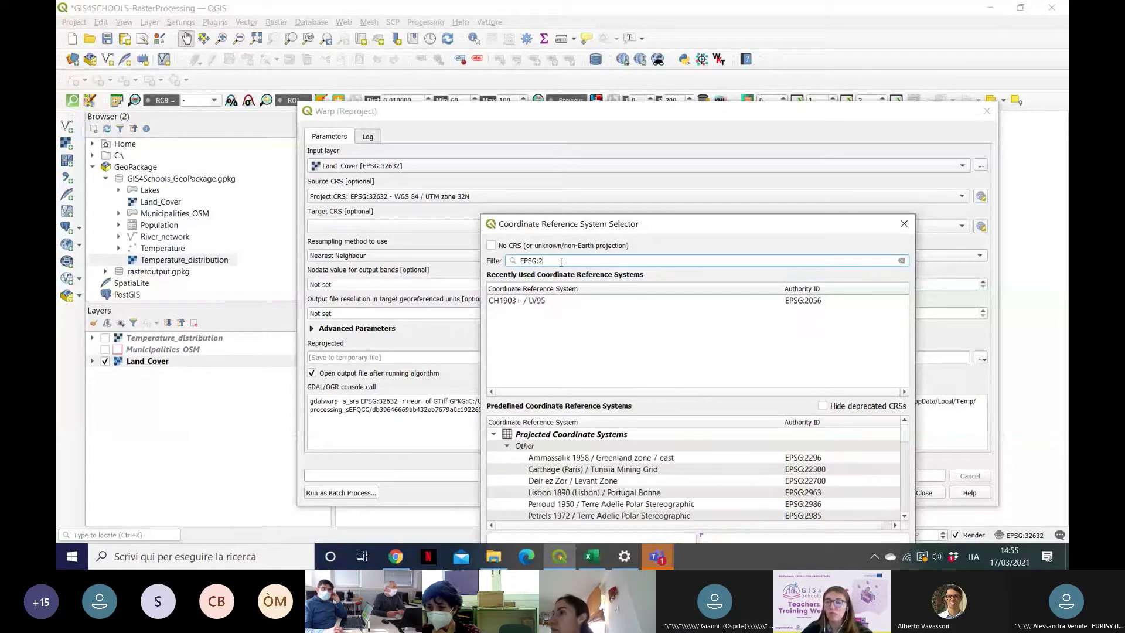
pyautogui.write('056')
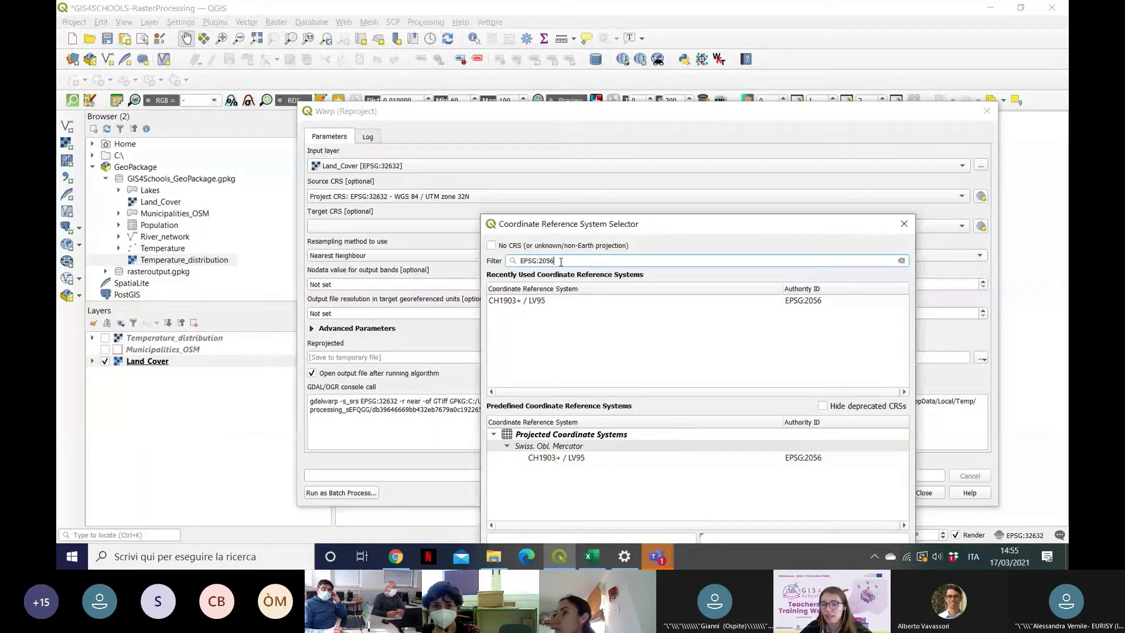
pyautogui.click(528, 301)
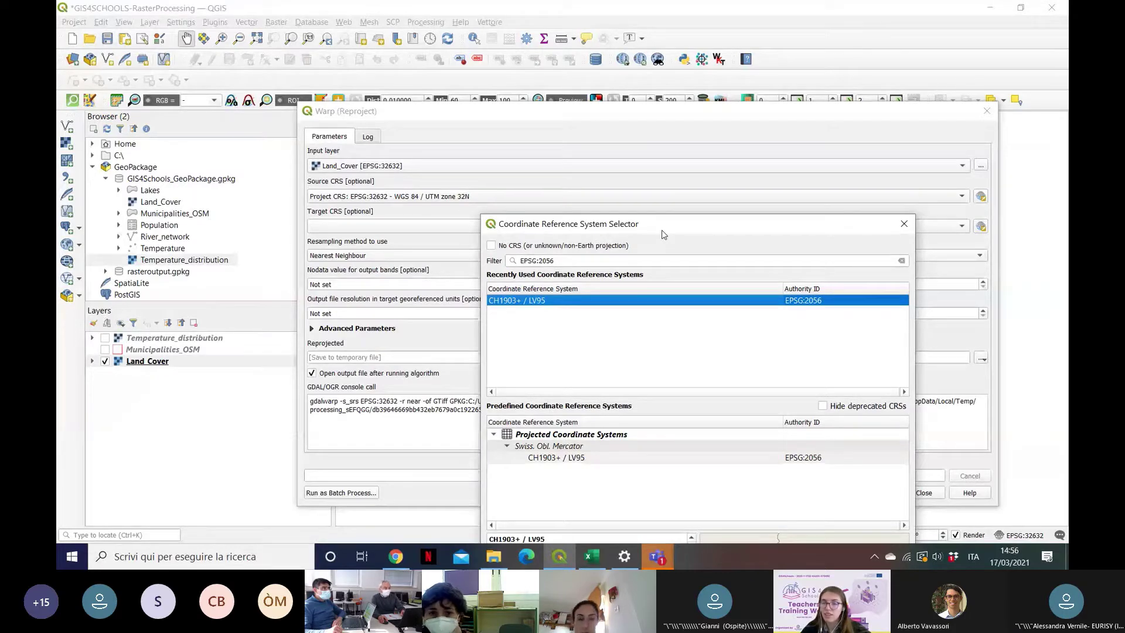
pyautogui.moveTo(662, 234); pyautogui.dragTo(753, 62)
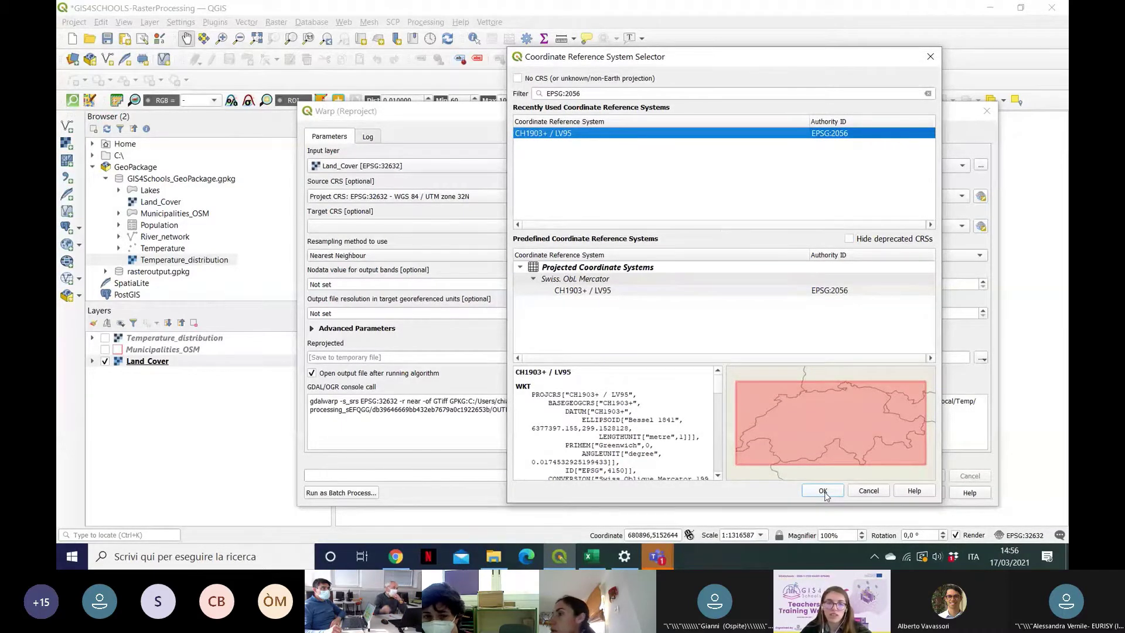
pyautogui.click(823, 492)
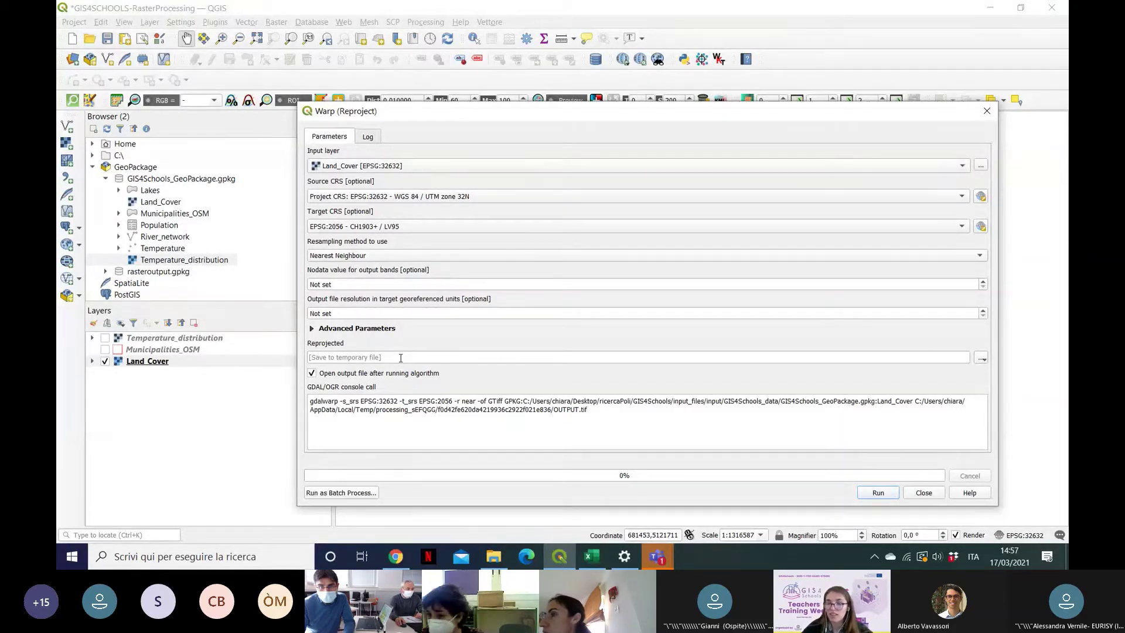
# Step: Run the Land_Cover reprojection to a temporary file and close the Warp dialog
pyautogui.click(878, 493)
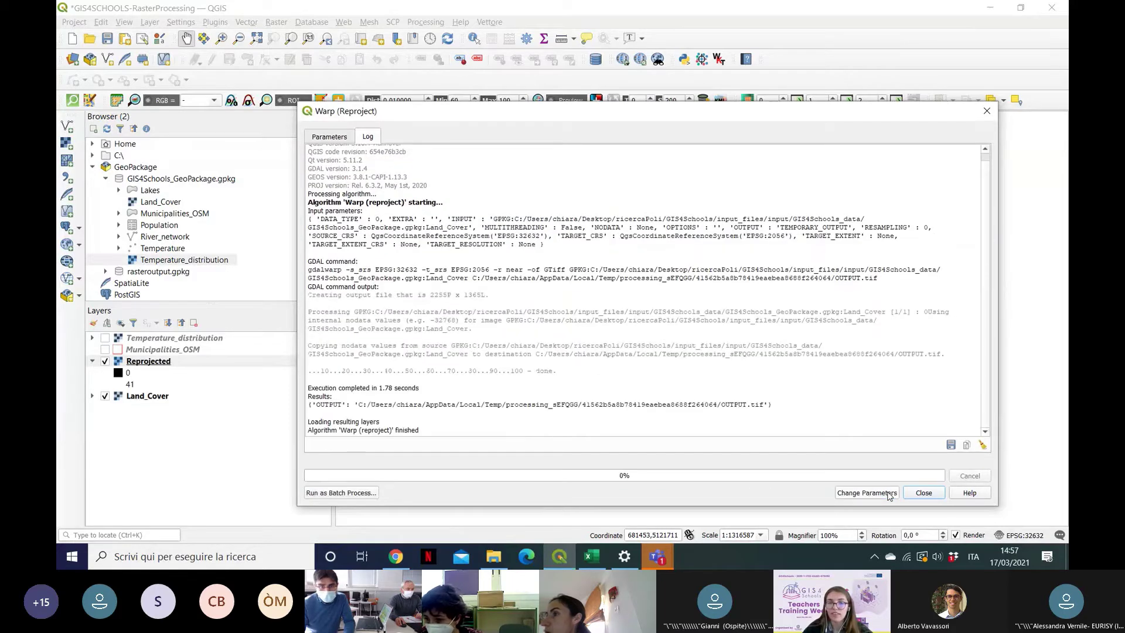
pyautogui.click(983, 111)
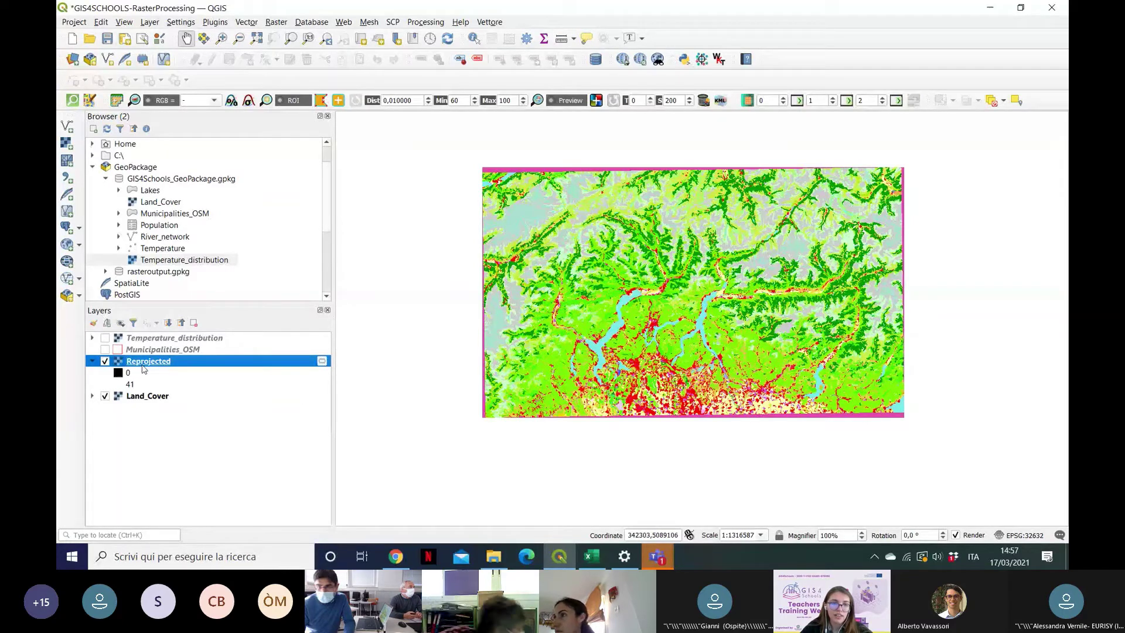
# Step: Hide the Land_Cover layer and zoom the map to the Reprojected layer to inspect it
pyautogui.click(105, 396)
pyautogui.rightClick(112, 361)
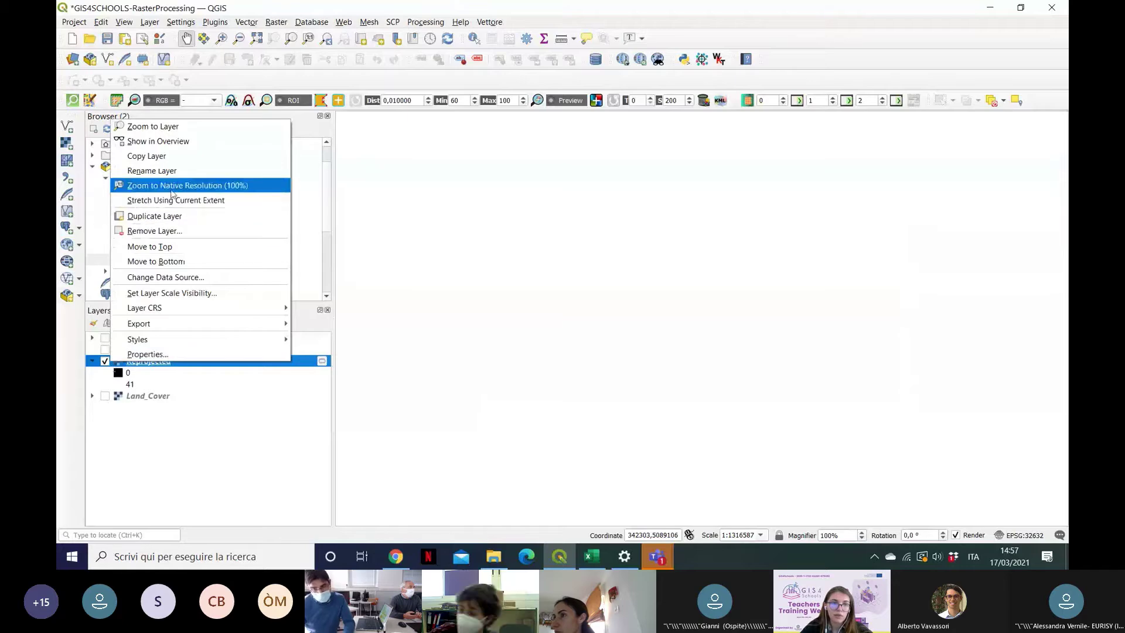
pyautogui.click(152, 126)
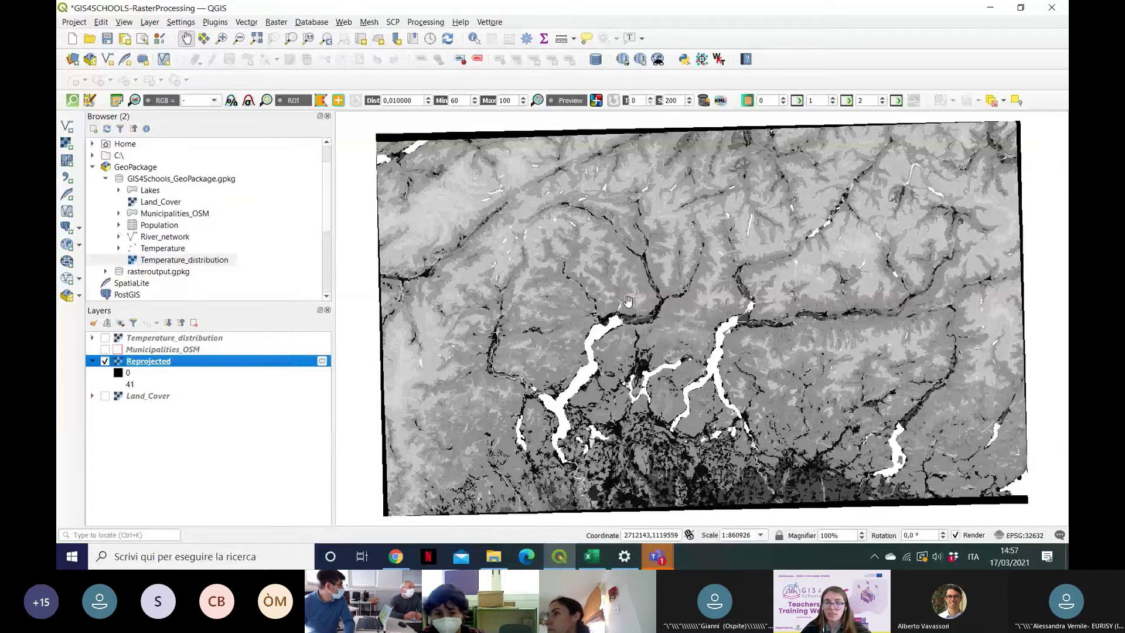
pyautogui.rightClick(294, 364)
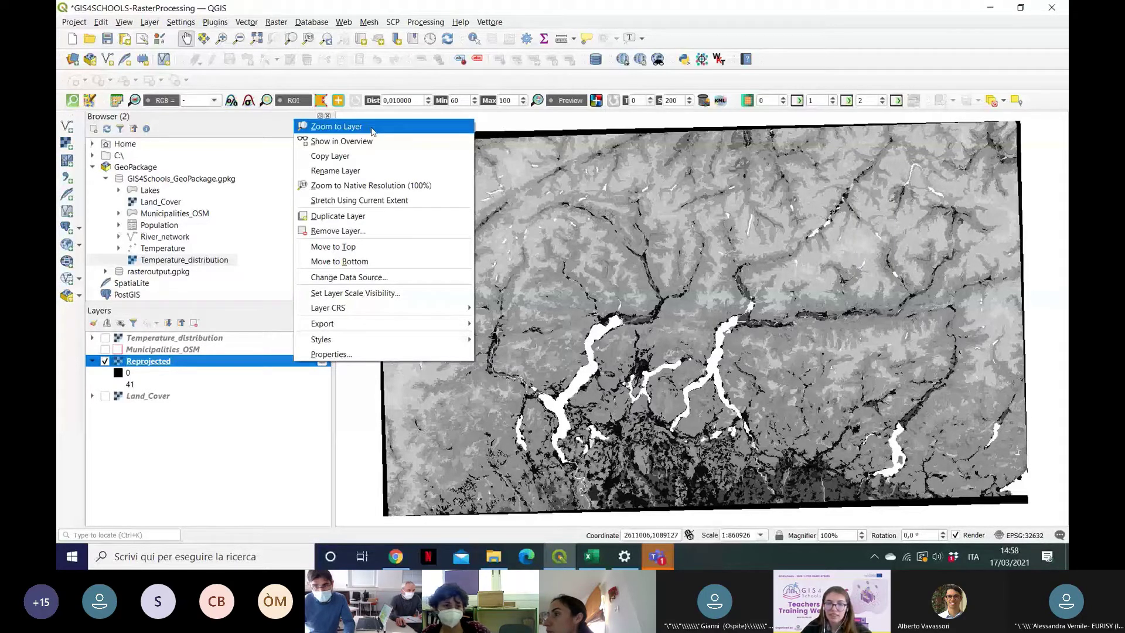
pyautogui.moveTo(658, 557)
pyautogui.moveTo(669, 431)
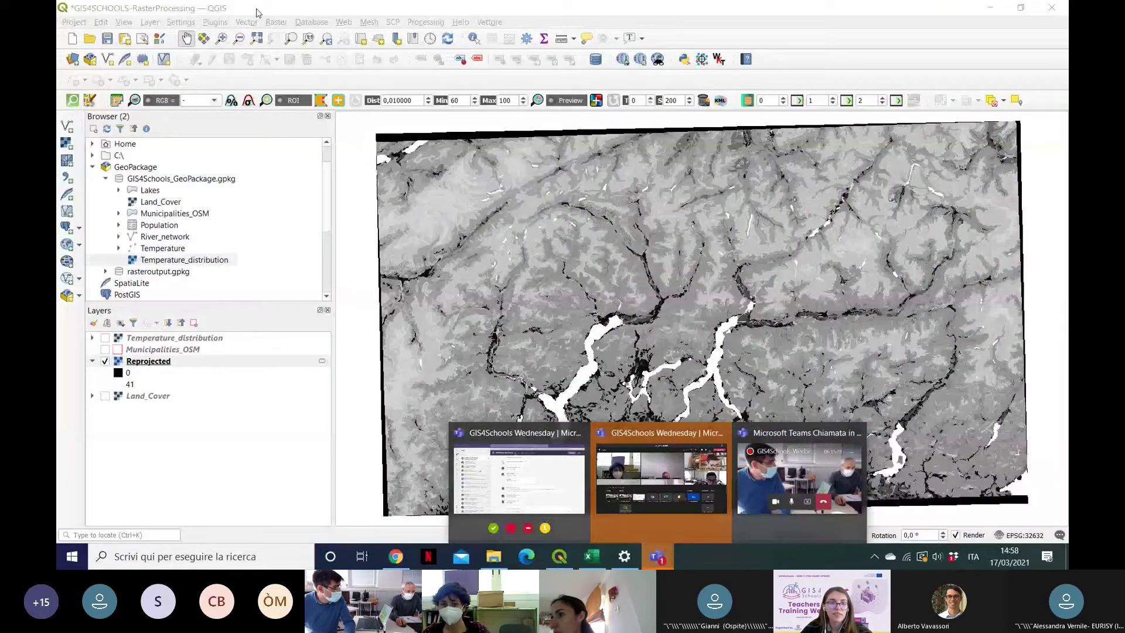
pyautogui.click(257, 12)
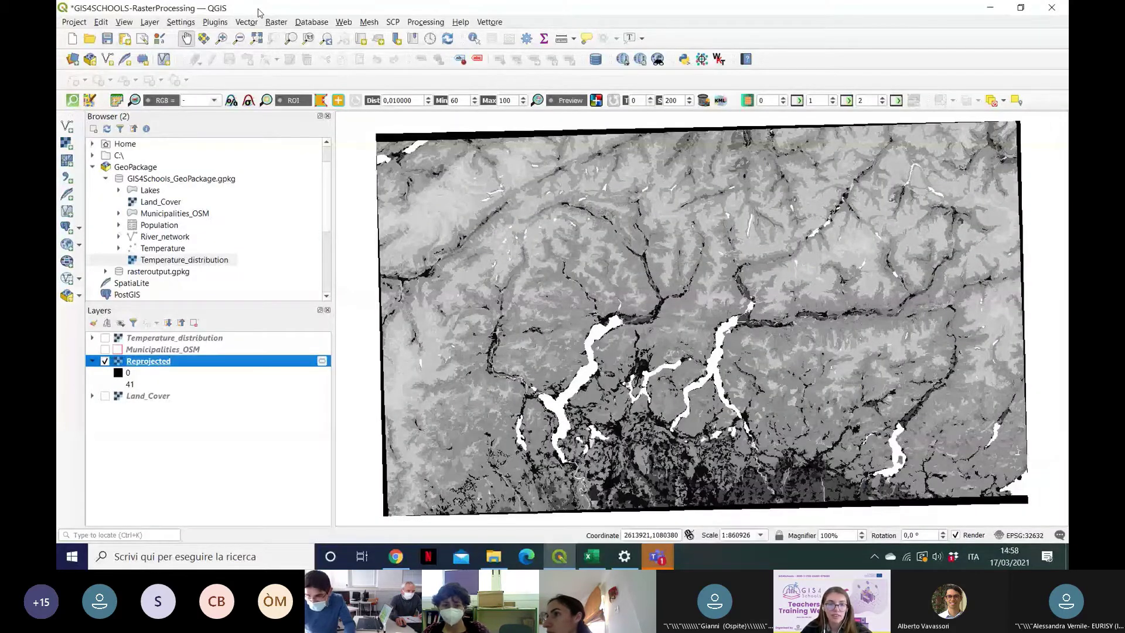
# Step: Remove the Reprojected layer from the project
pyautogui.rightClick(167, 361)
pyautogui.click(257, 229)
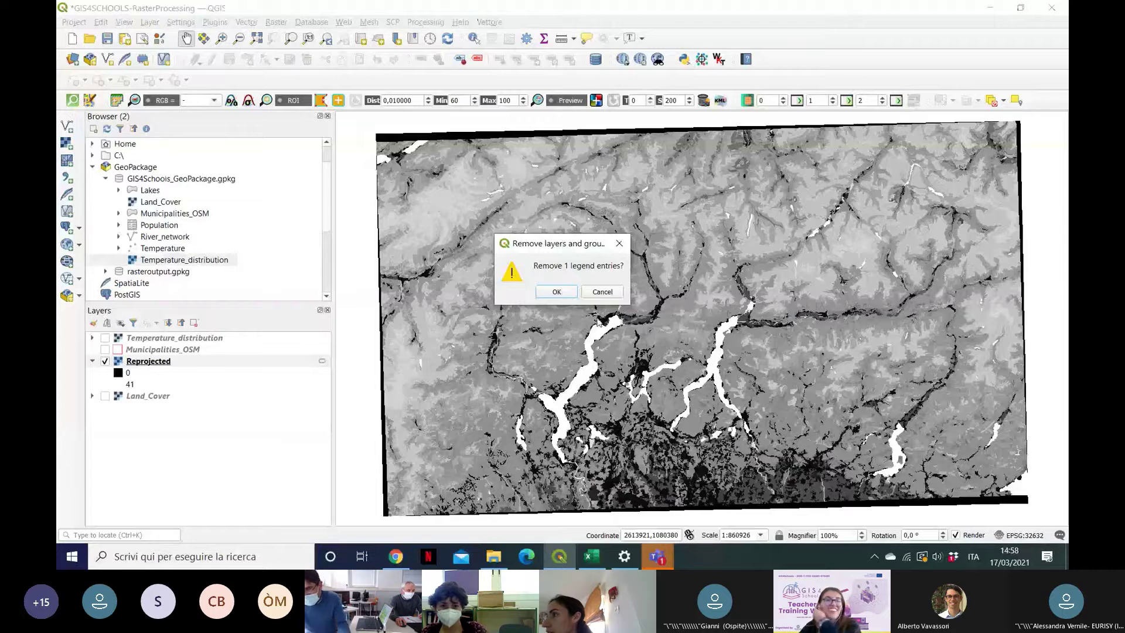
pyautogui.click(565, 290)
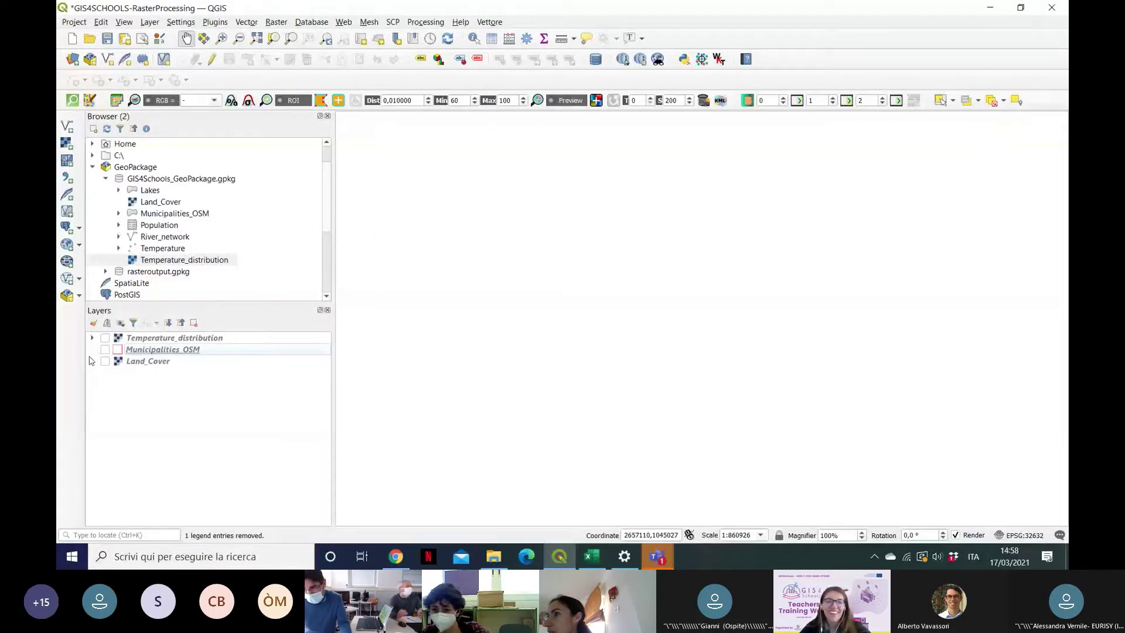
# Step: Make the Land_Cover layer visible again and zoom the map to its extent
pyautogui.click(106, 361)
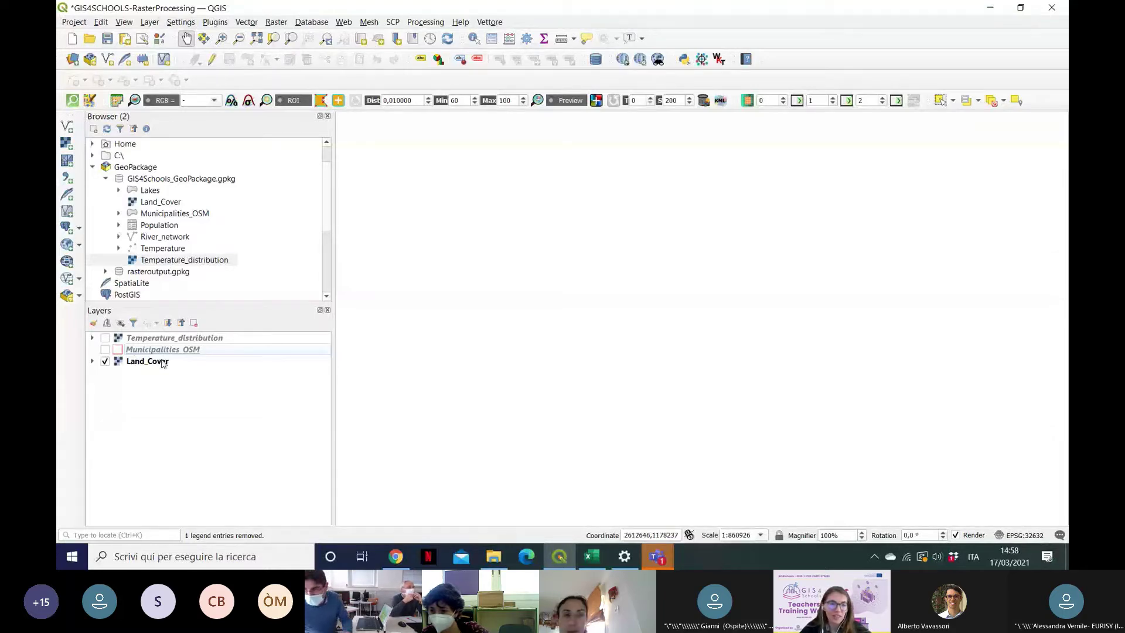
pyautogui.rightClick(131, 364)
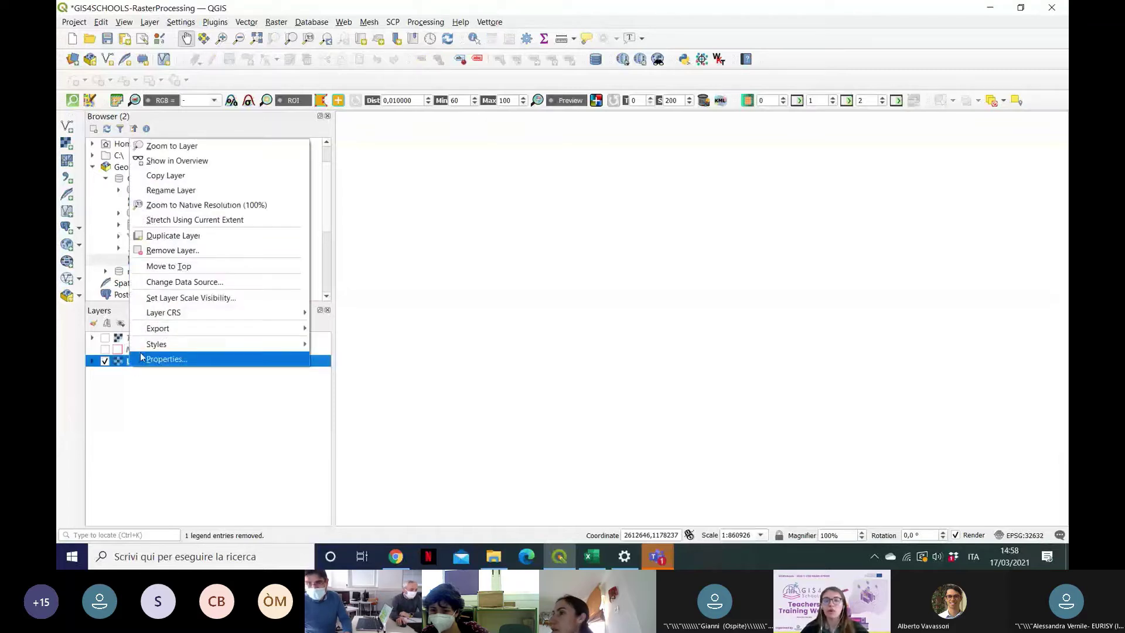
pyautogui.click(175, 146)
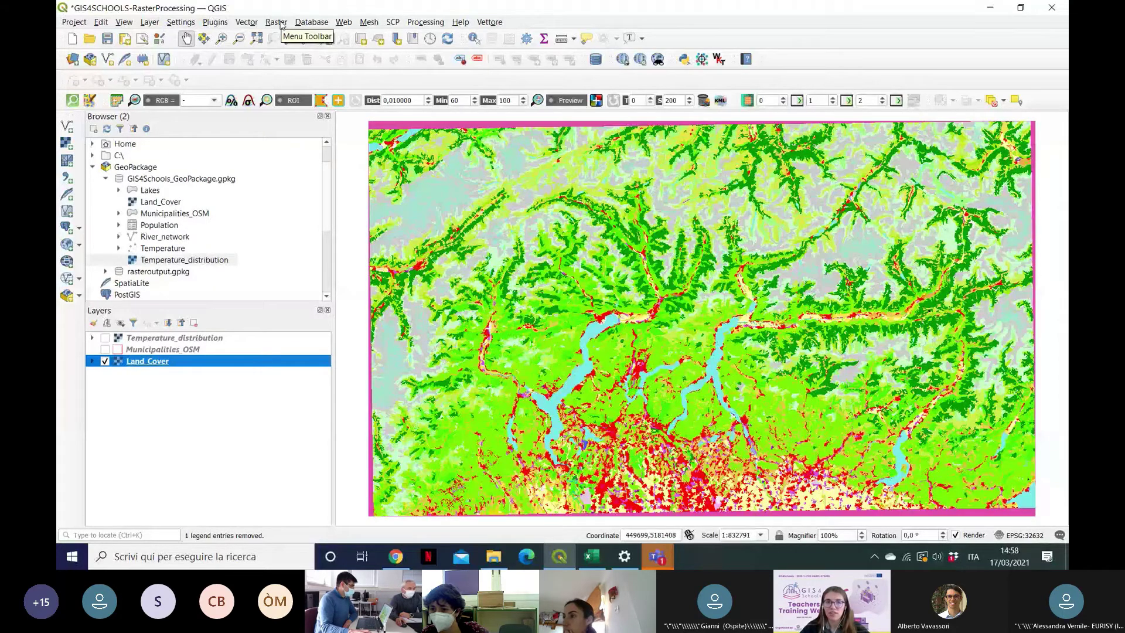
# Step: Start a Warp reprojection of Land_Cover with the project CRS, EPSG:32632 - WGS 84 / UTM zone 32N, as source CRS
pyautogui.click(276, 22)
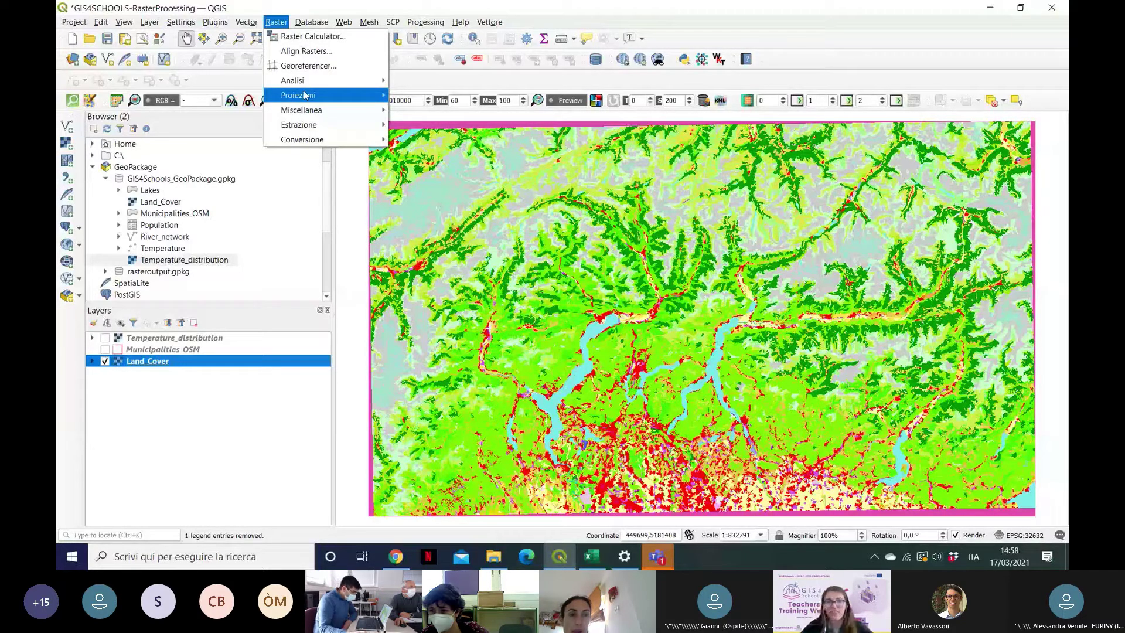
pyautogui.click(304, 95)
pyautogui.click(457, 127)
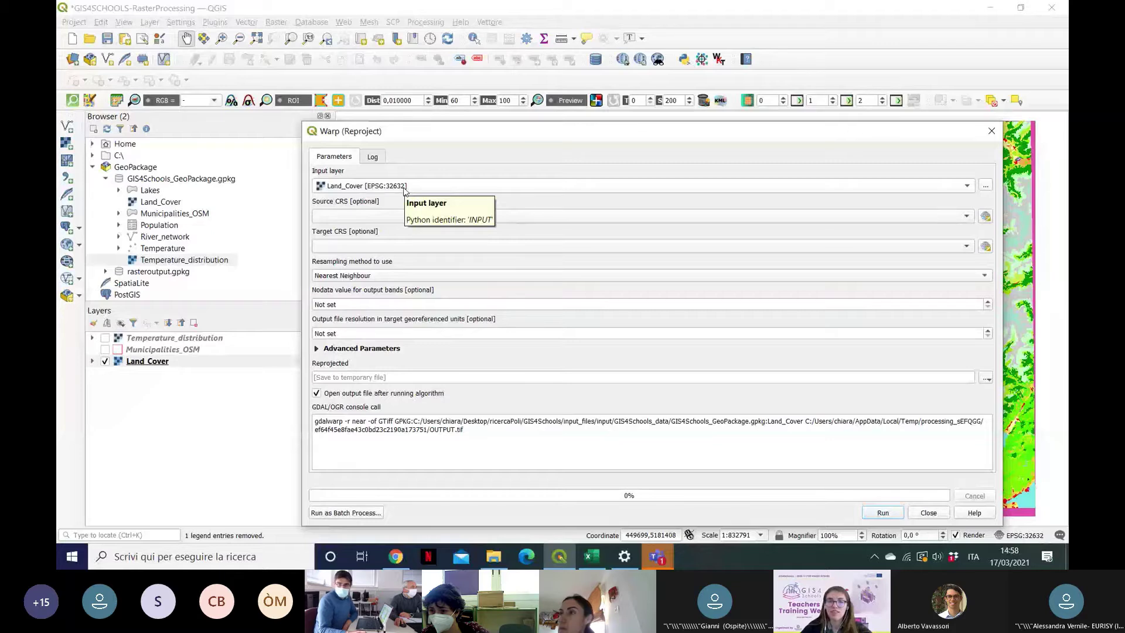
pyautogui.click(401, 216)
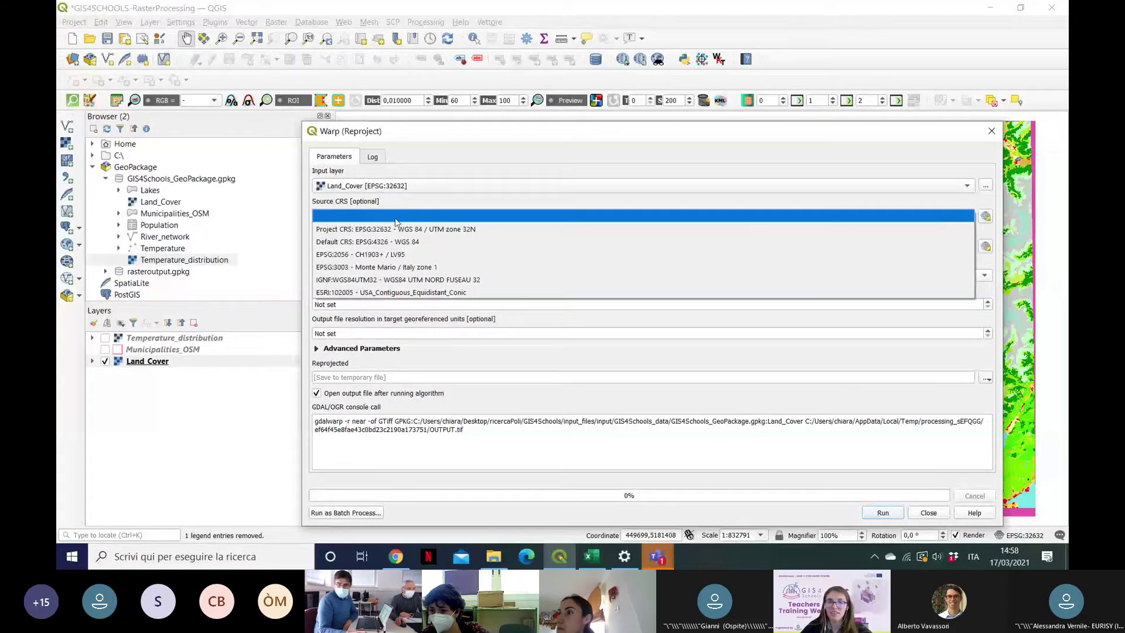
pyautogui.click(350, 229)
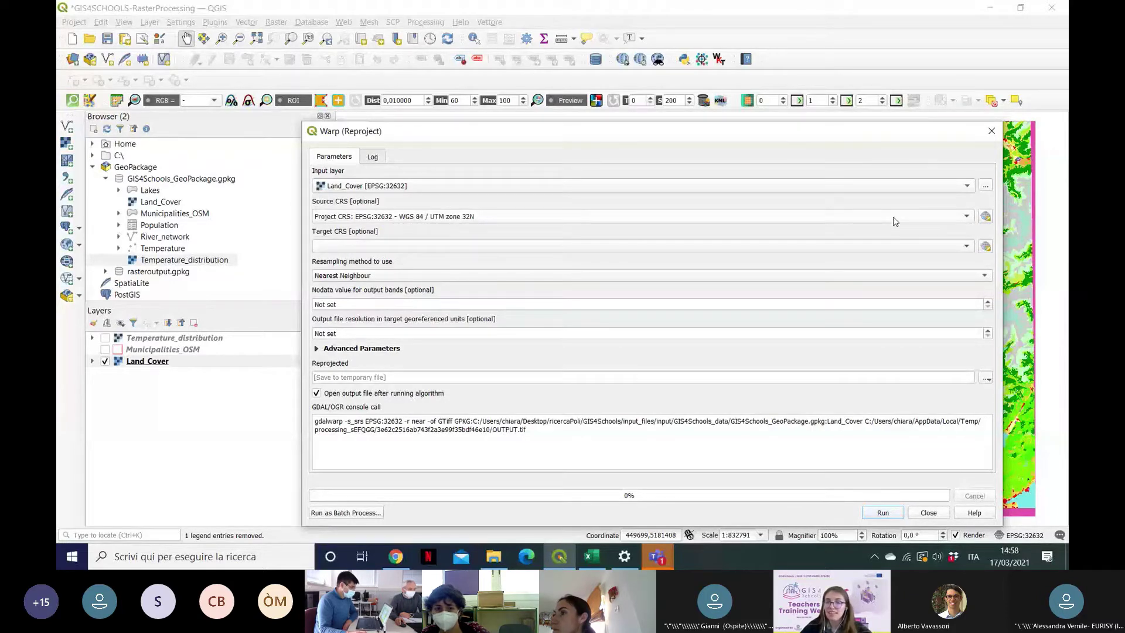
# Step: Filter the target coordinate reference systems for epsg:2056 and select CH1903+ / LV95
pyautogui.click(986, 247)
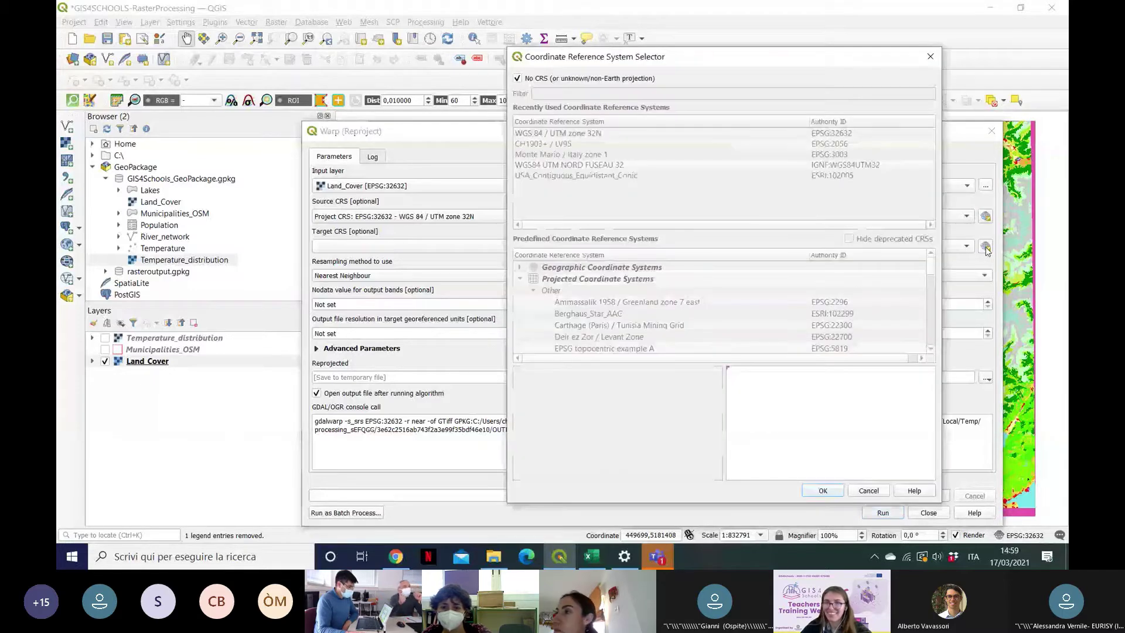
pyautogui.click(518, 78)
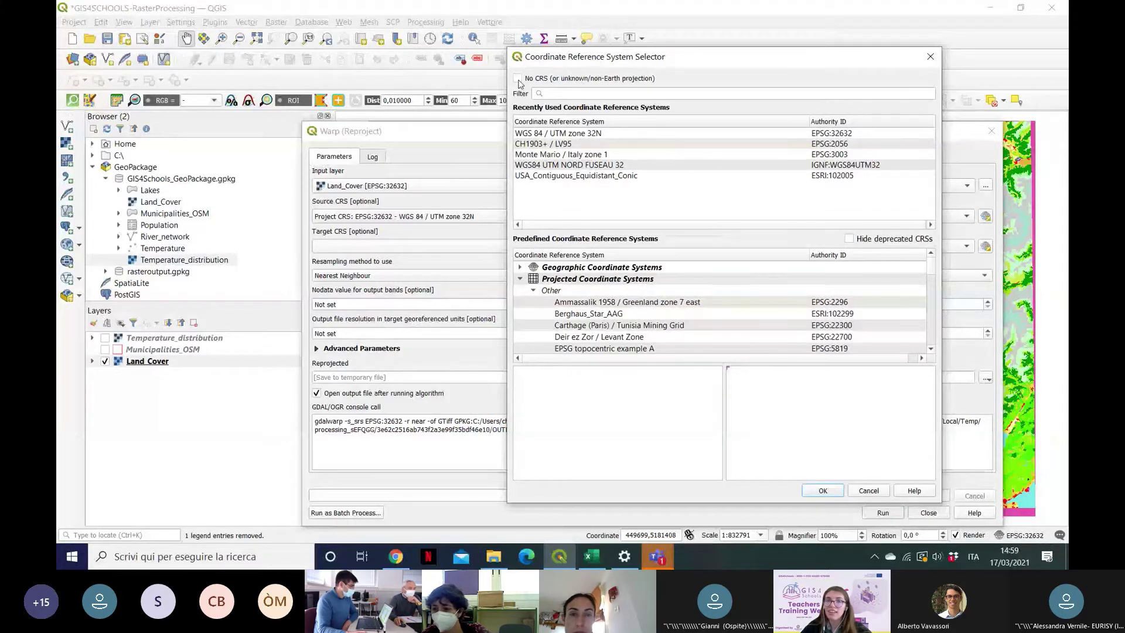
pyautogui.click(561, 95)
pyautogui.write('eps')
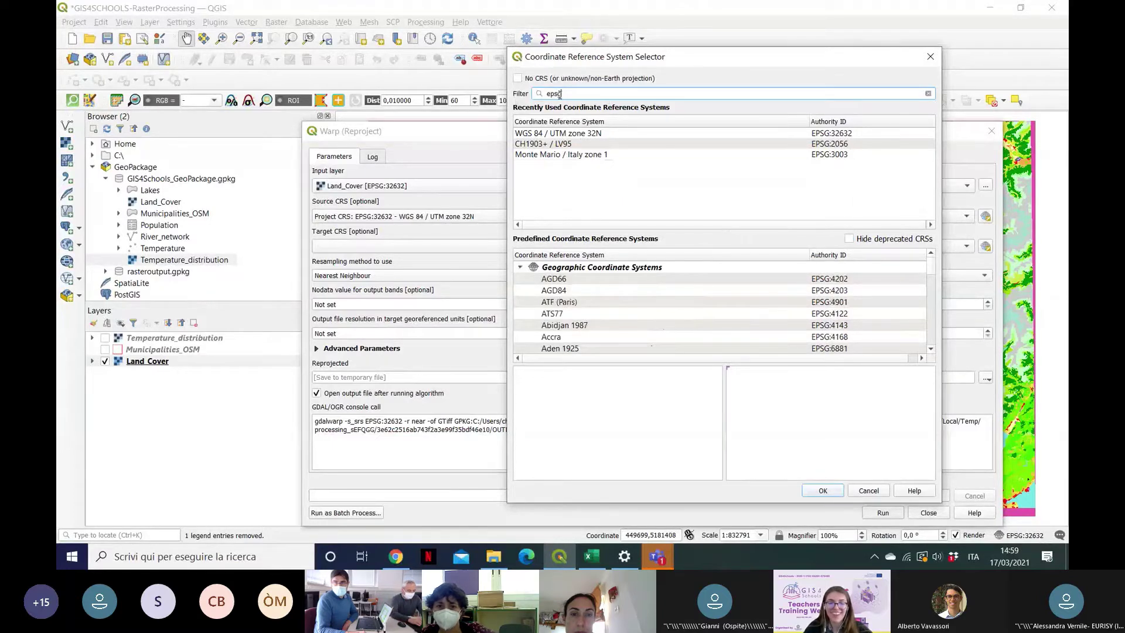
pyautogui.write('g:')
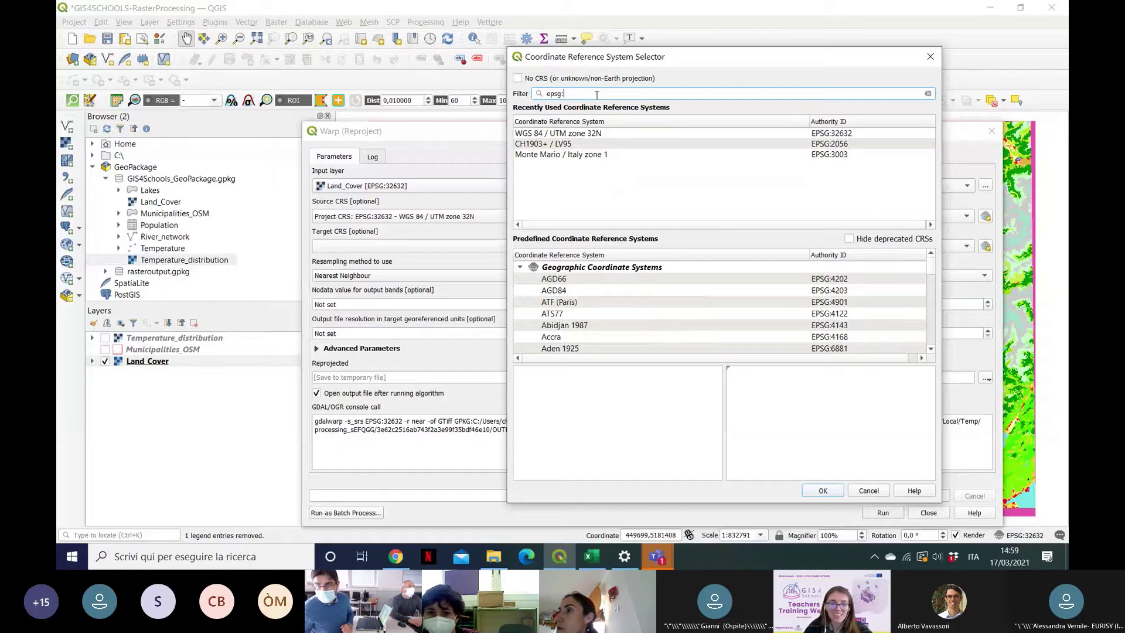
pyautogui.write('2056')
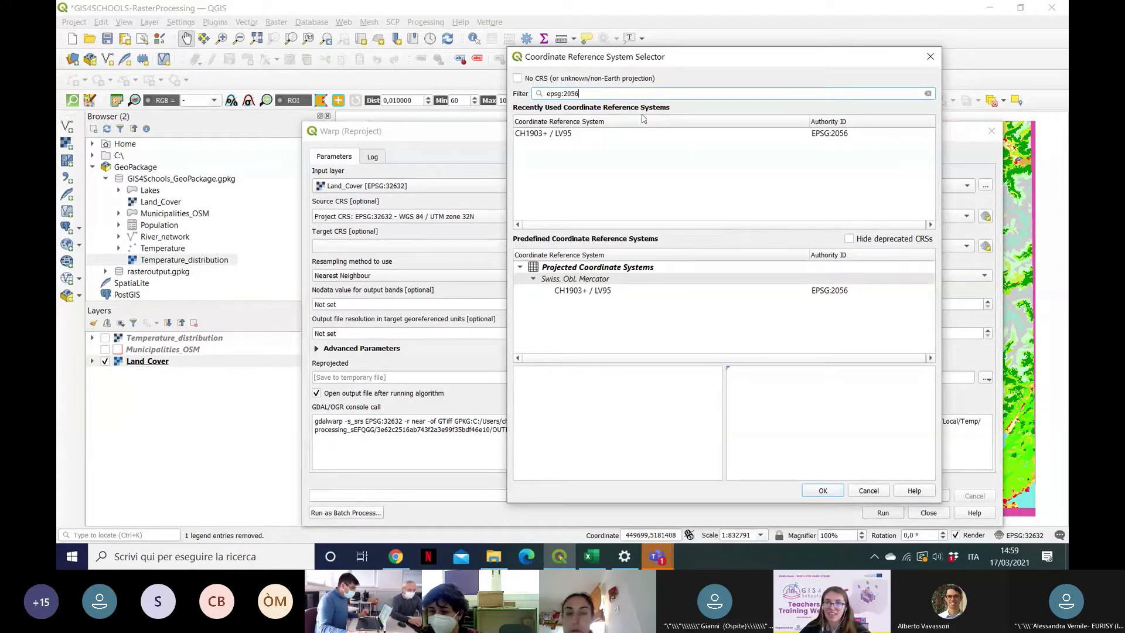
pyautogui.click(834, 135)
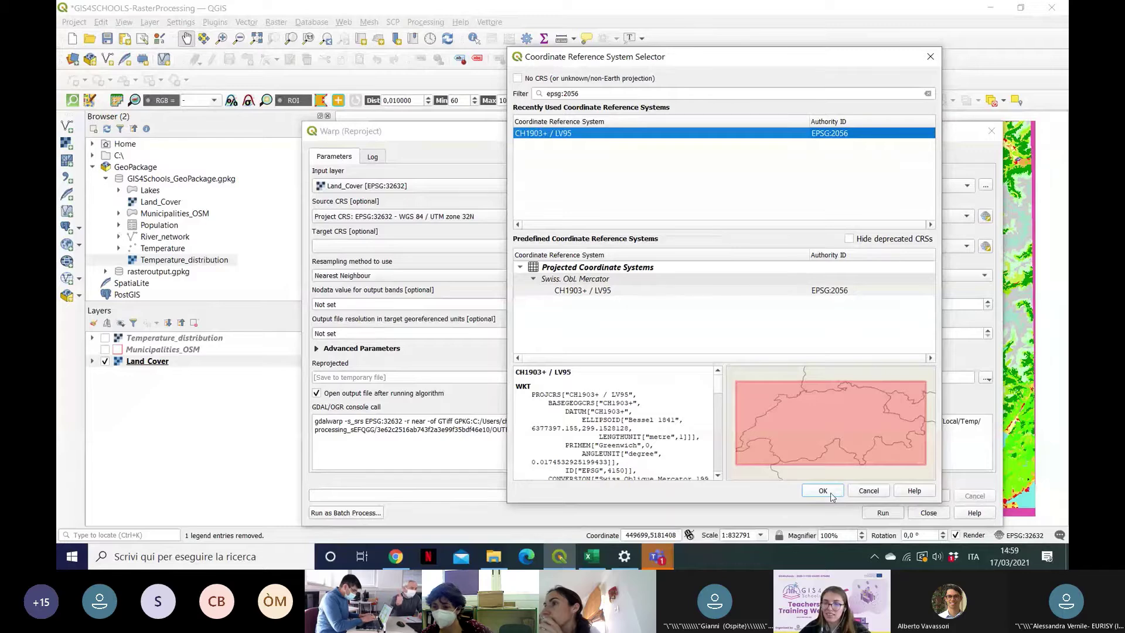
# Step: Switch to the Microsoft Teams meeting window to check on the participants, and return to QGIS
pyautogui.moveTo(657, 556)
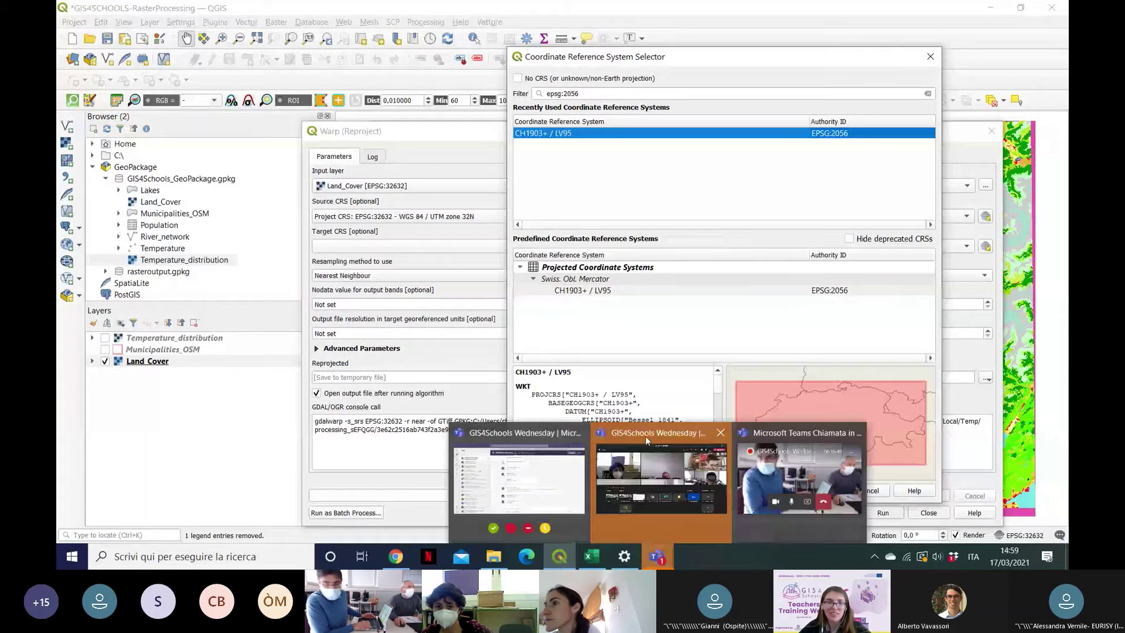
pyautogui.moveTo(645, 436)
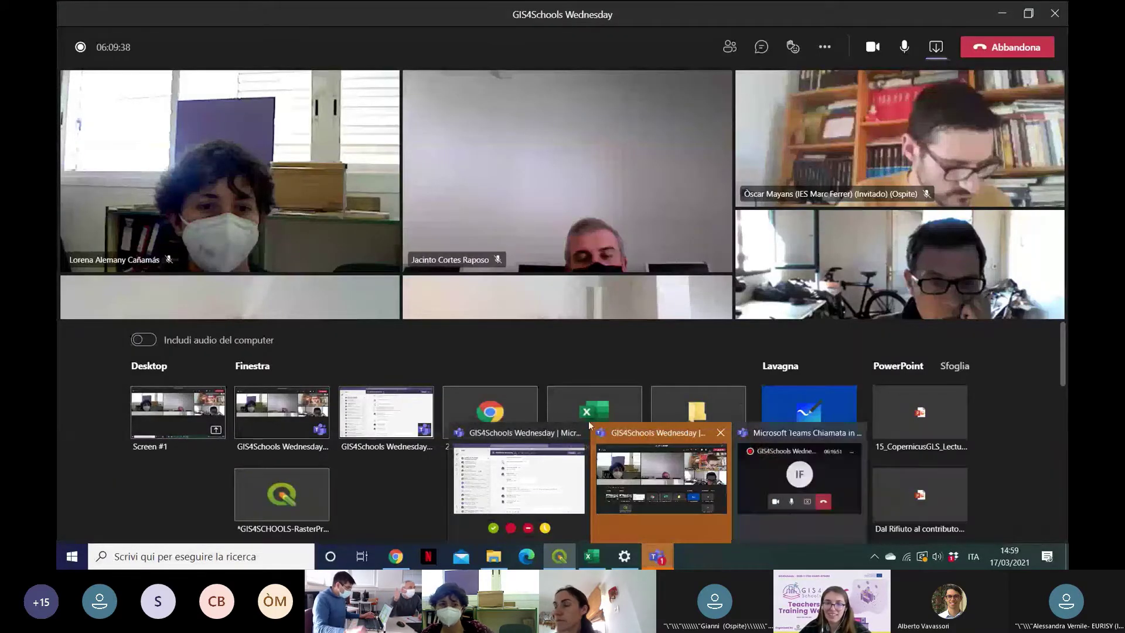
pyautogui.click(643, 435)
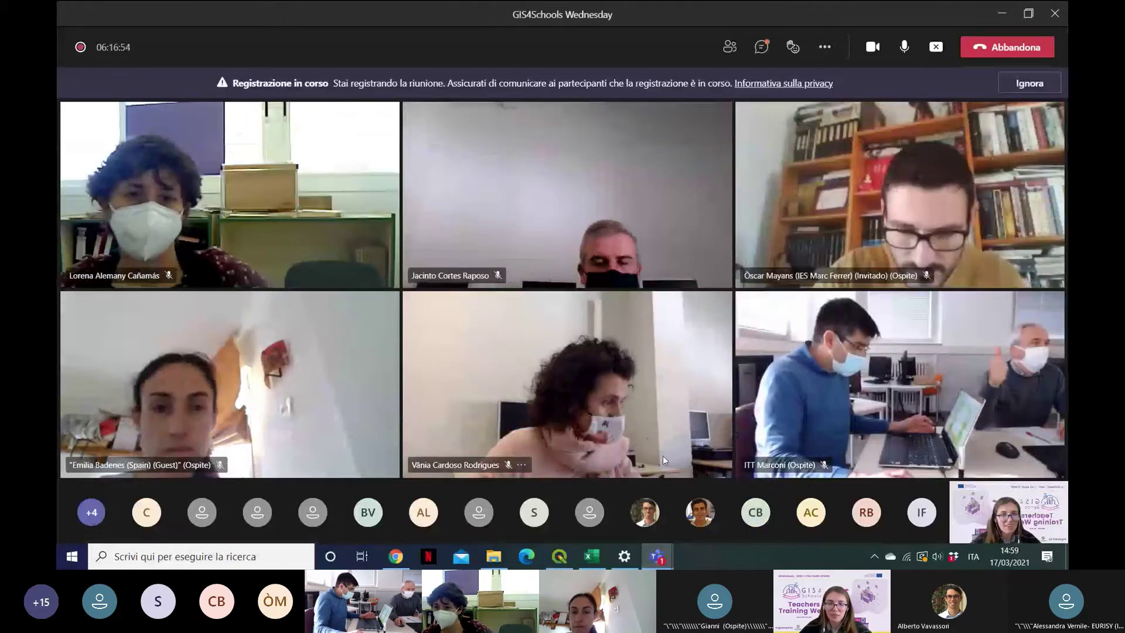
pyautogui.moveTo(657, 556)
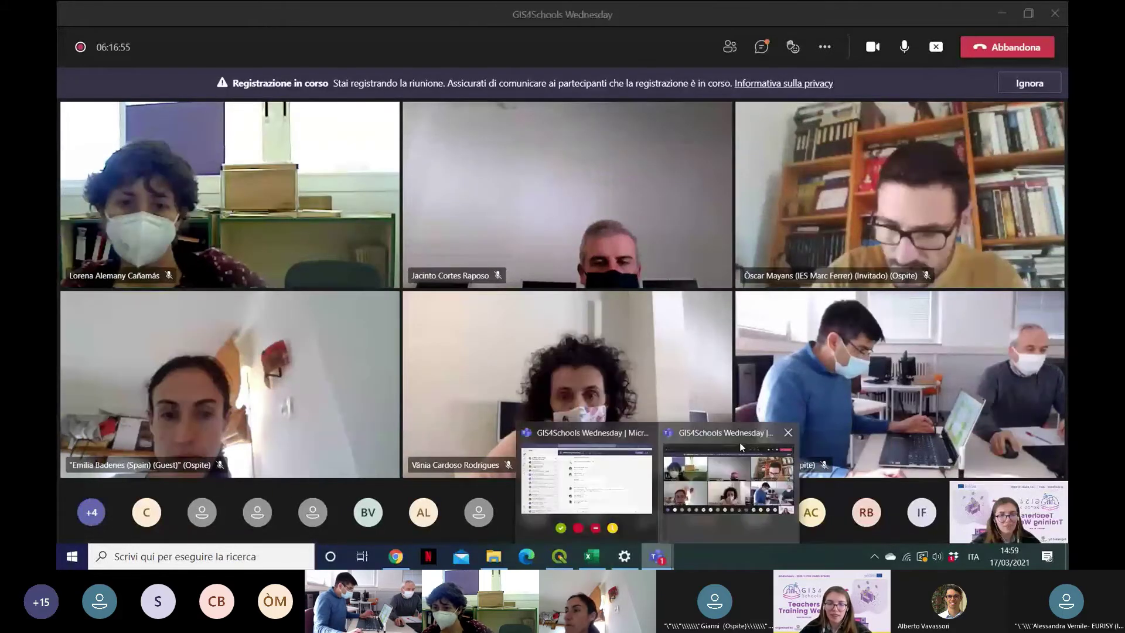
pyautogui.click(740, 442)
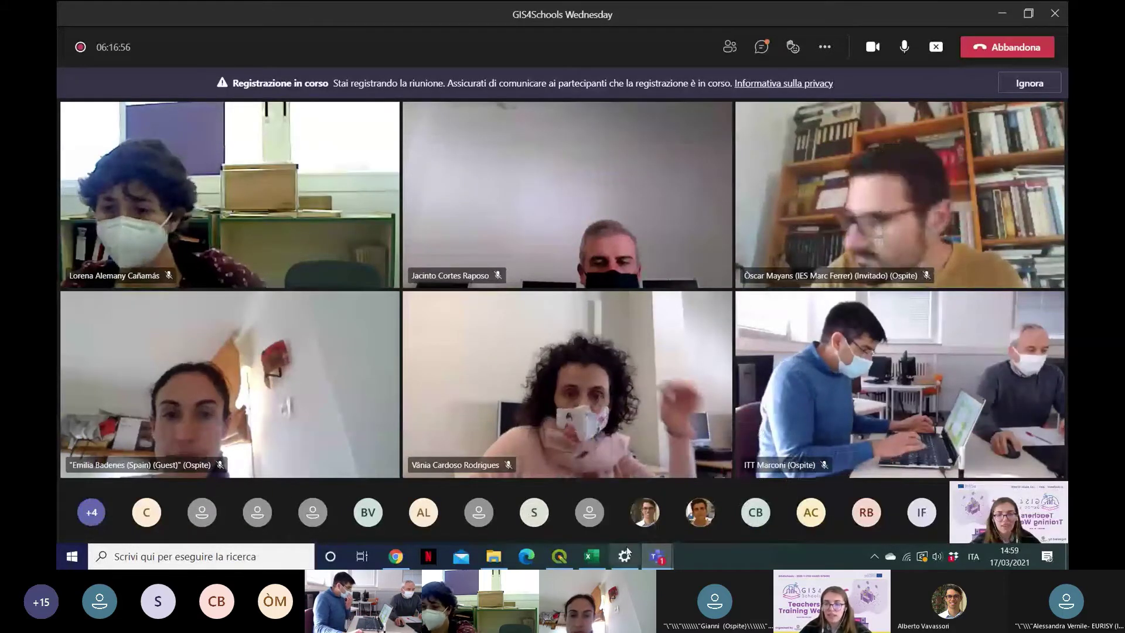
pyautogui.click(559, 556)
# Step: Confirm the selected target CRS, run the reprojection to a temporary file and close the Warp dialog
pyautogui.click(818, 490)
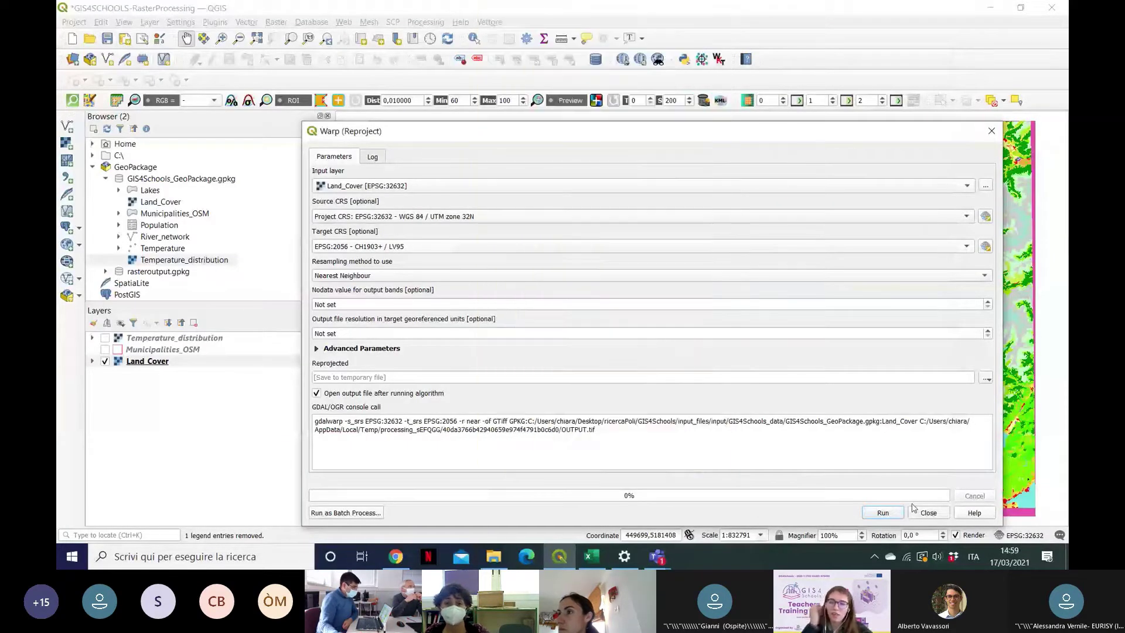
pyautogui.click(883, 513)
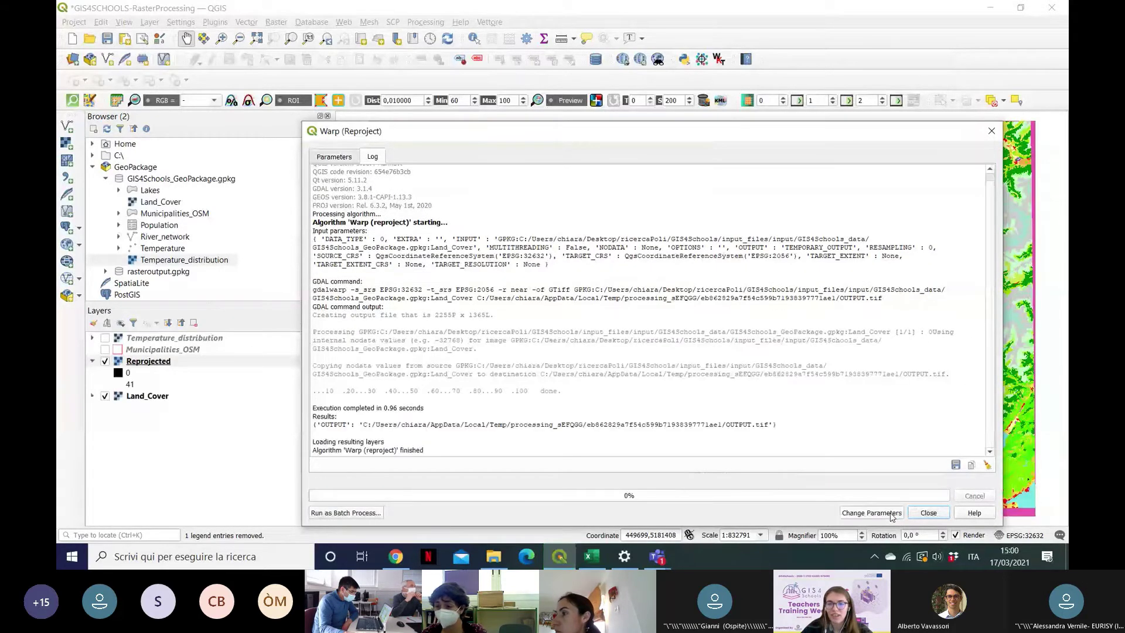
pyautogui.click(930, 514)
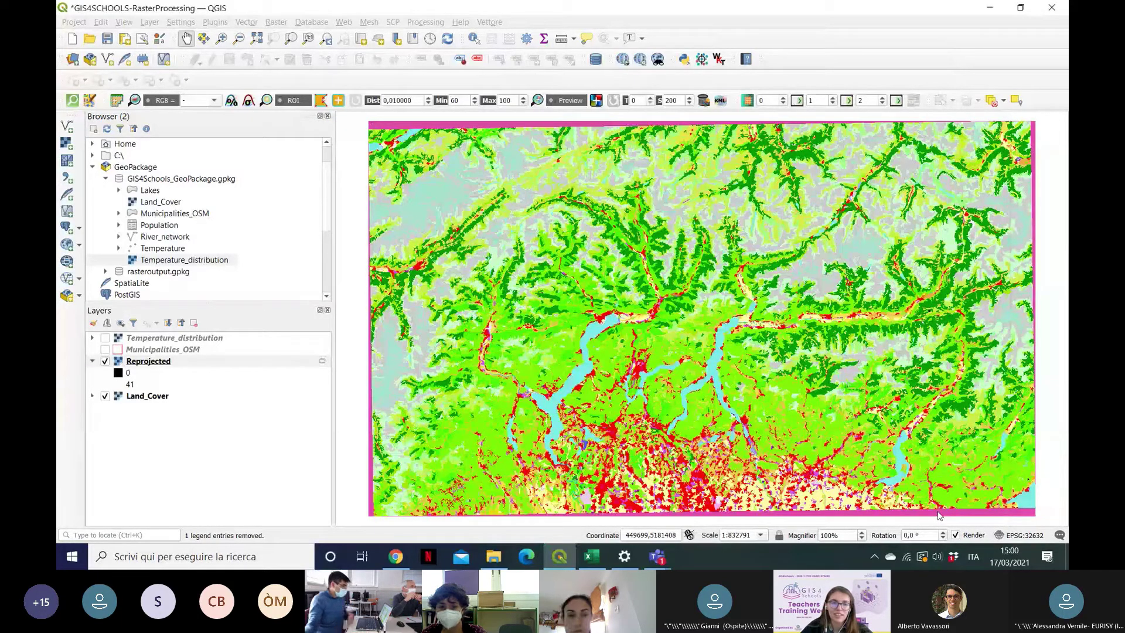
# Step: Zoom the map to the Reprojected layer for inspection, and return to the extent of Land_Cover
pyautogui.rightClick(166, 361)
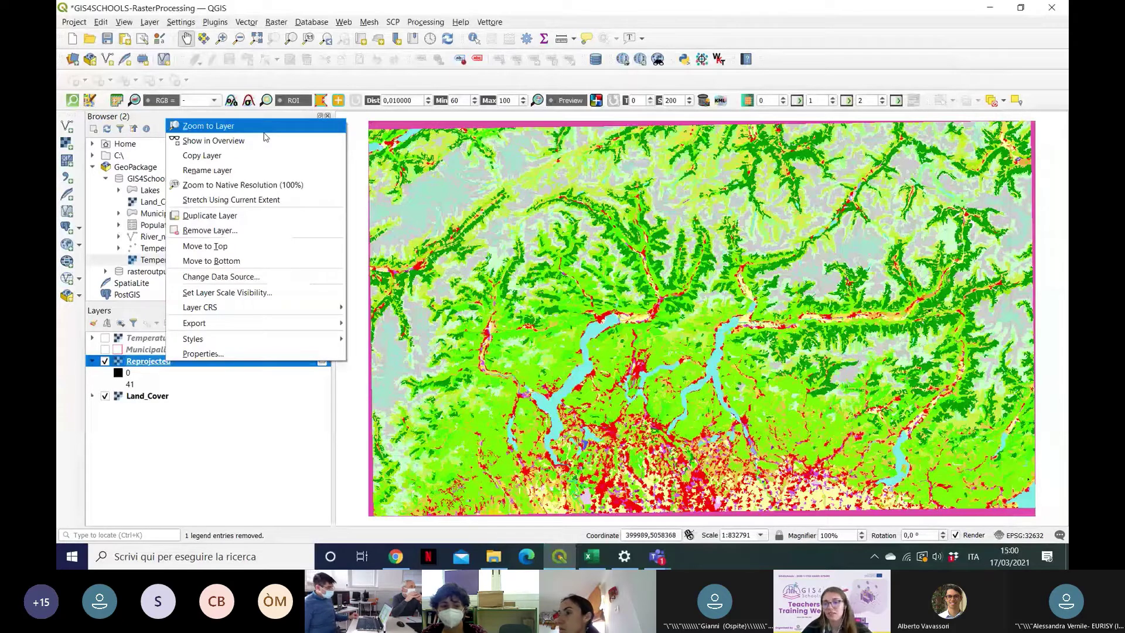
pyautogui.click(263, 132)
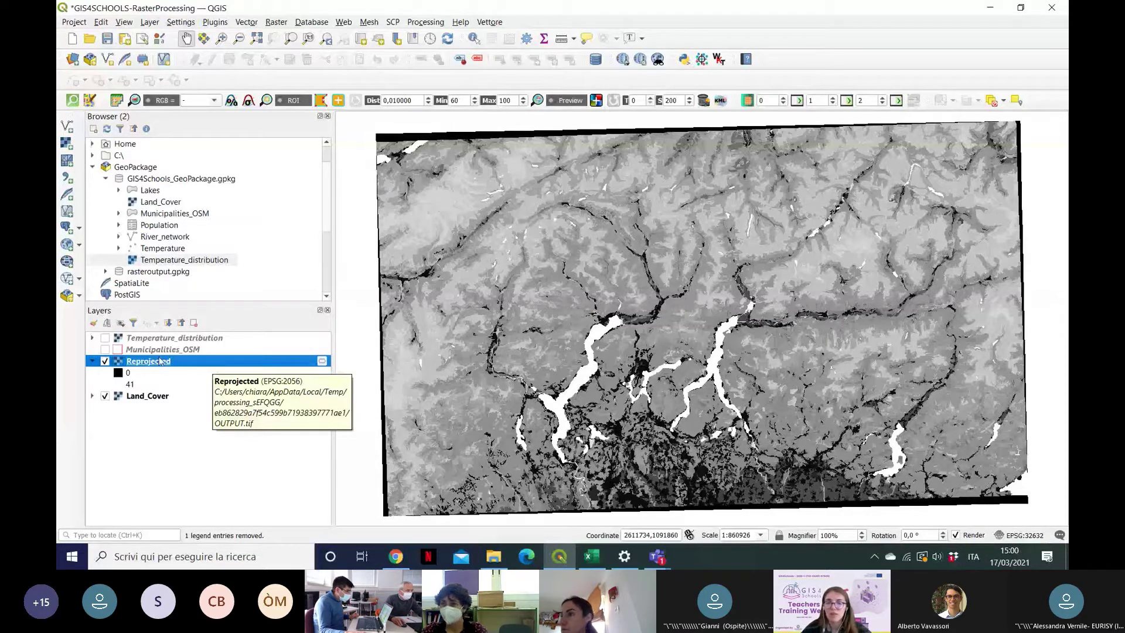
pyautogui.click(169, 399)
pyautogui.rightClick(171, 401)
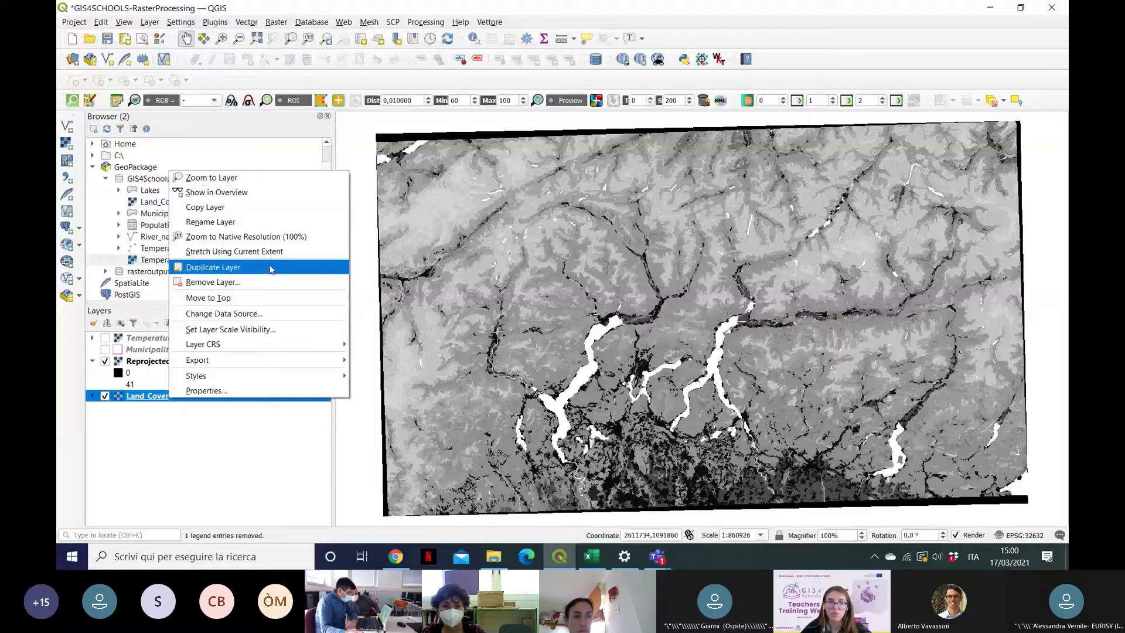
pyautogui.click(137, 437)
pyautogui.rightClick(150, 401)
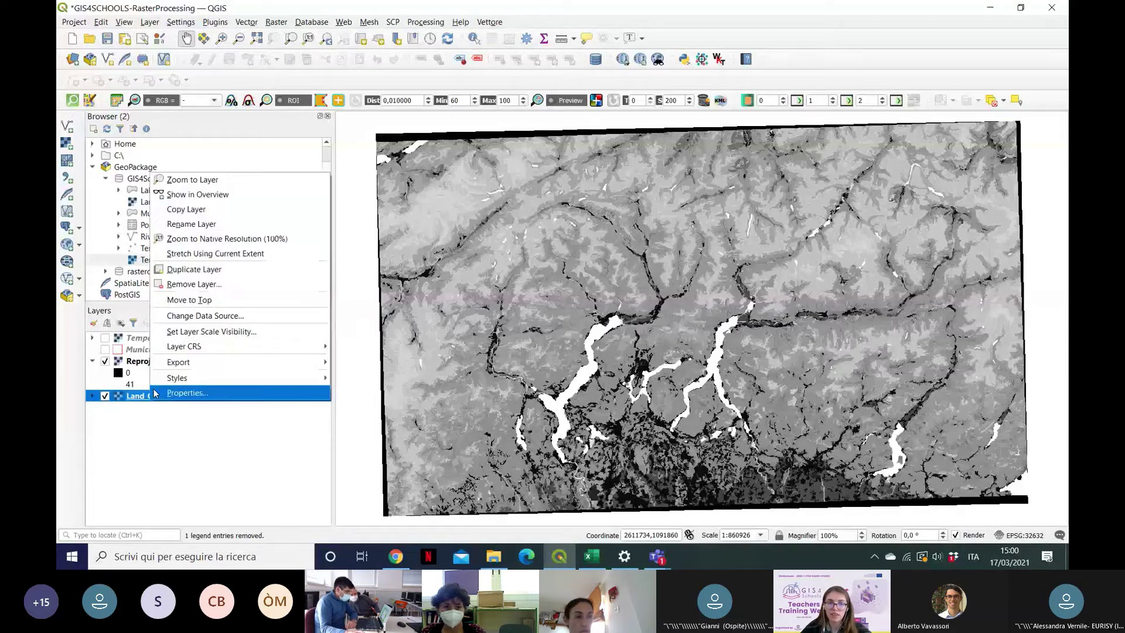
pyautogui.click(217, 180)
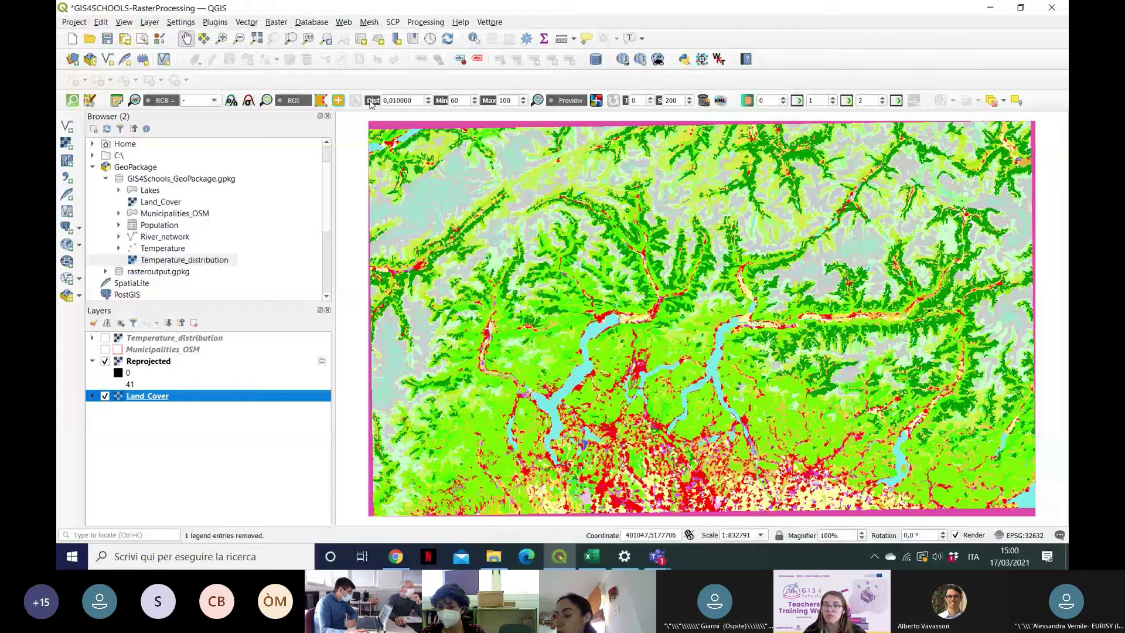
# Step: Identify the Land_Cover cell value in the pink border along the raster's upper edge and close the results
pyautogui.click(473, 39)
pyautogui.click(492, 130)
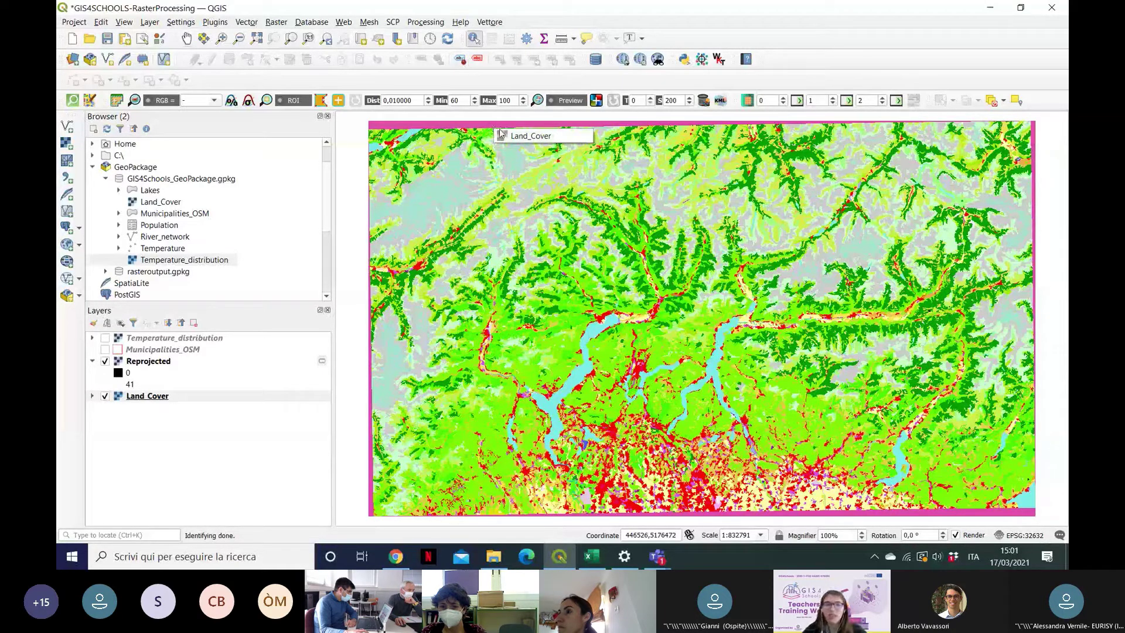
pyautogui.click(508, 137)
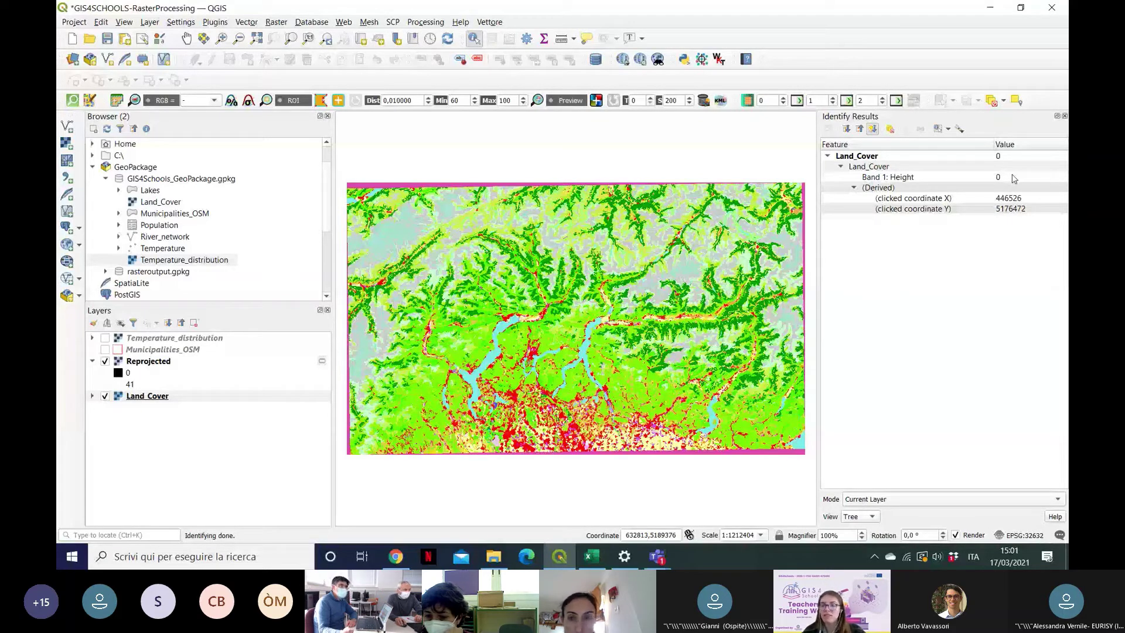
pyautogui.click(1065, 116)
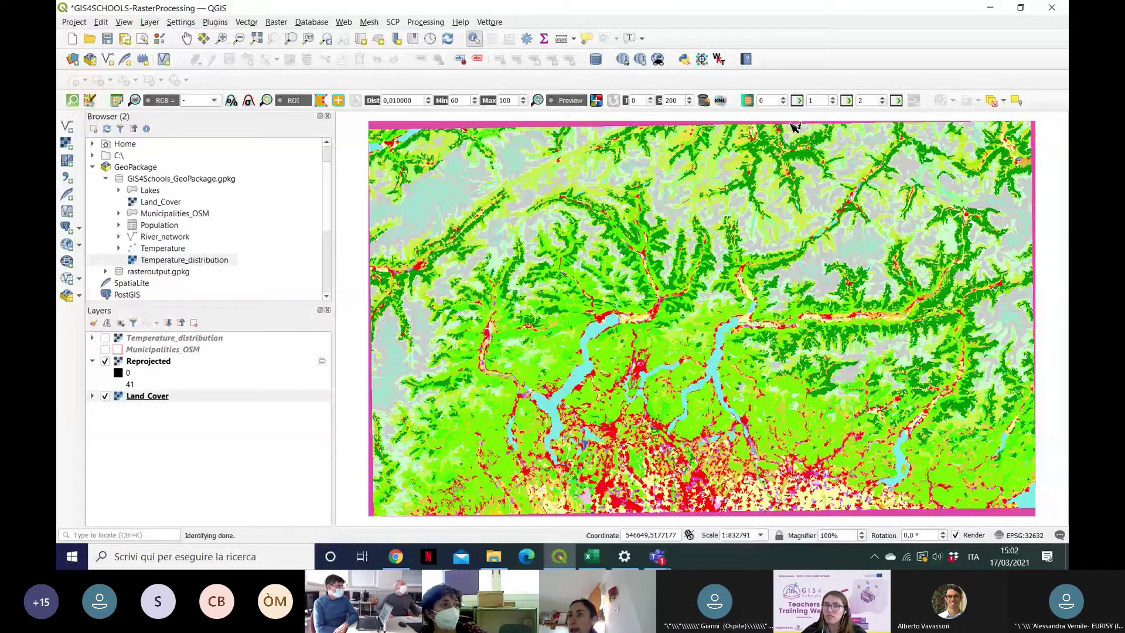
# Step: Find the GRASS tool r.null in the Processing Toolbox, open it for Land_Cover and make its dialog narrower
pyautogui.click(424, 23)
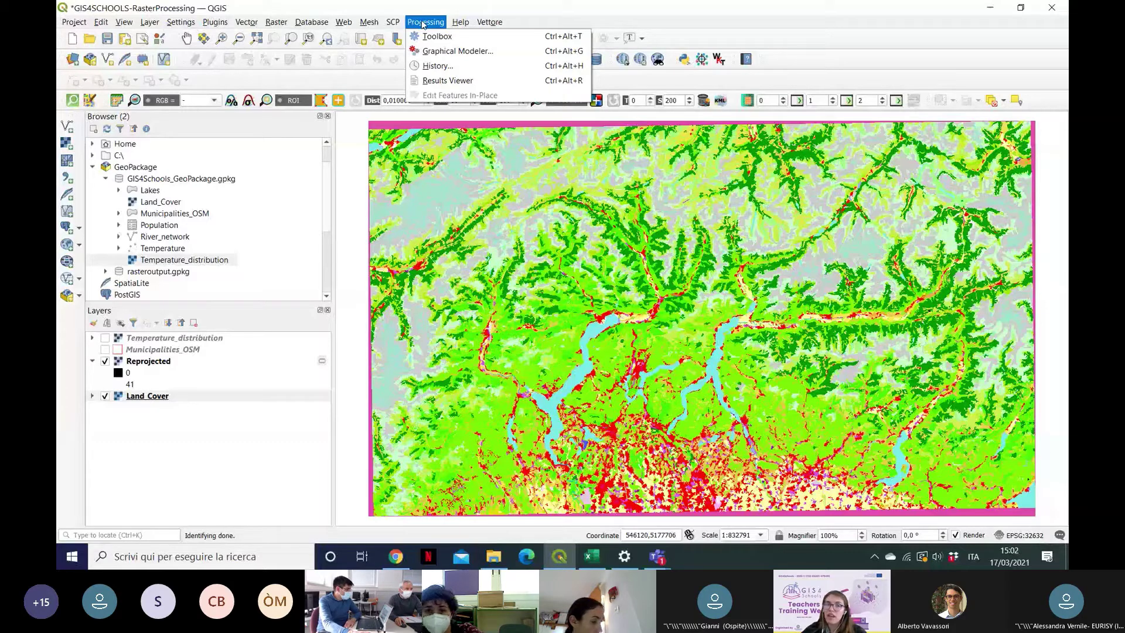
pyautogui.click(432, 38)
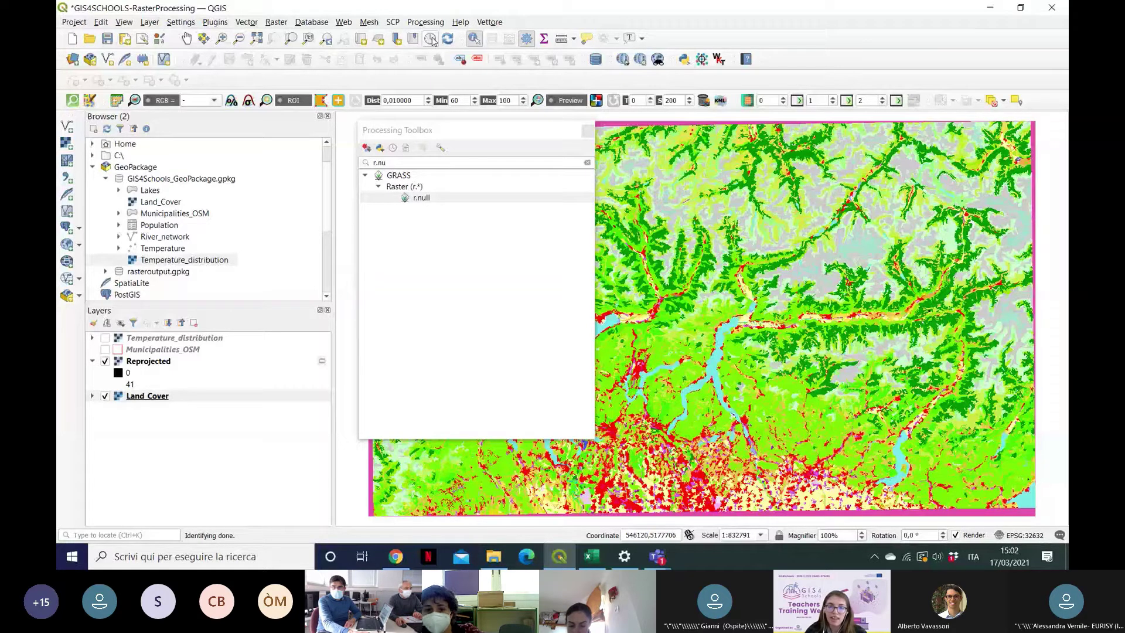
pyautogui.click(367, 165)
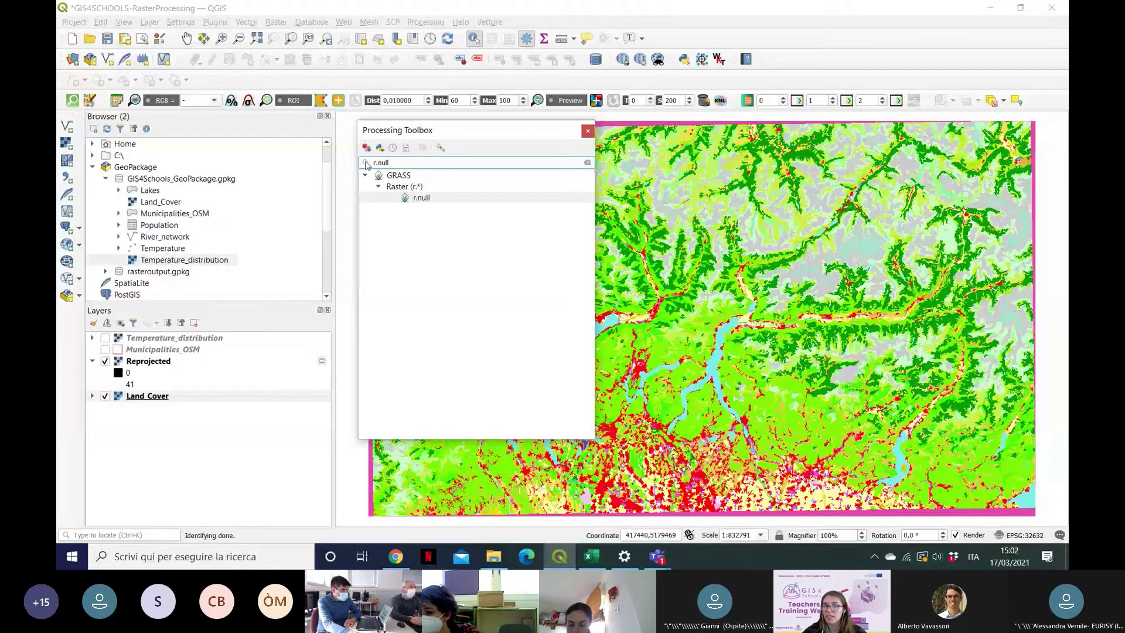
pyautogui.click(432, 200)
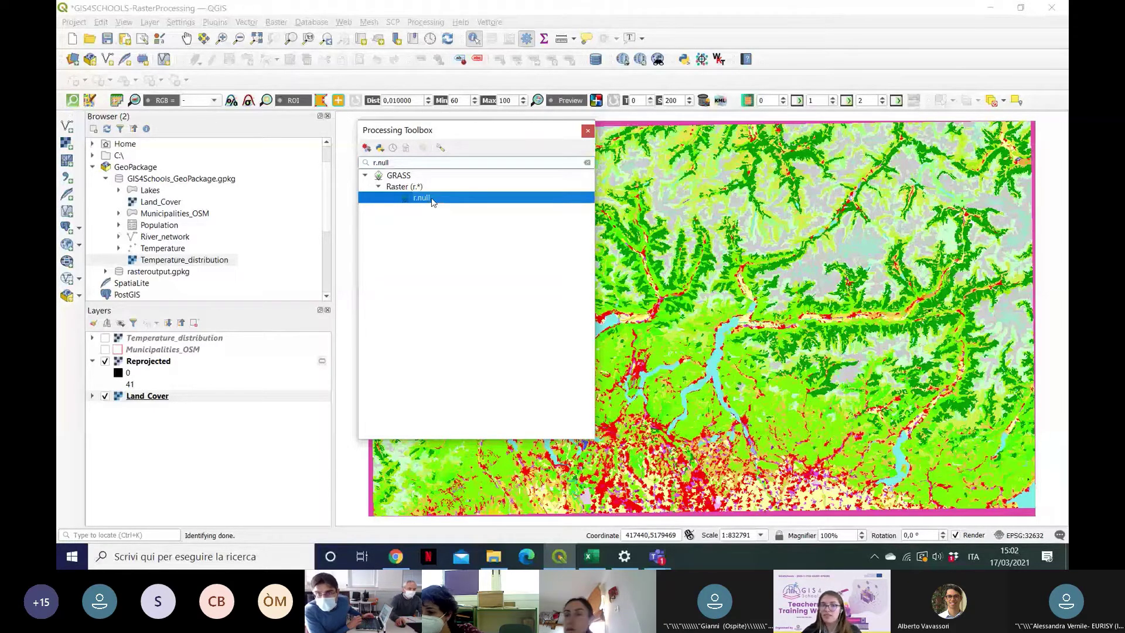
pyautogui.doubleClick(432, 200)
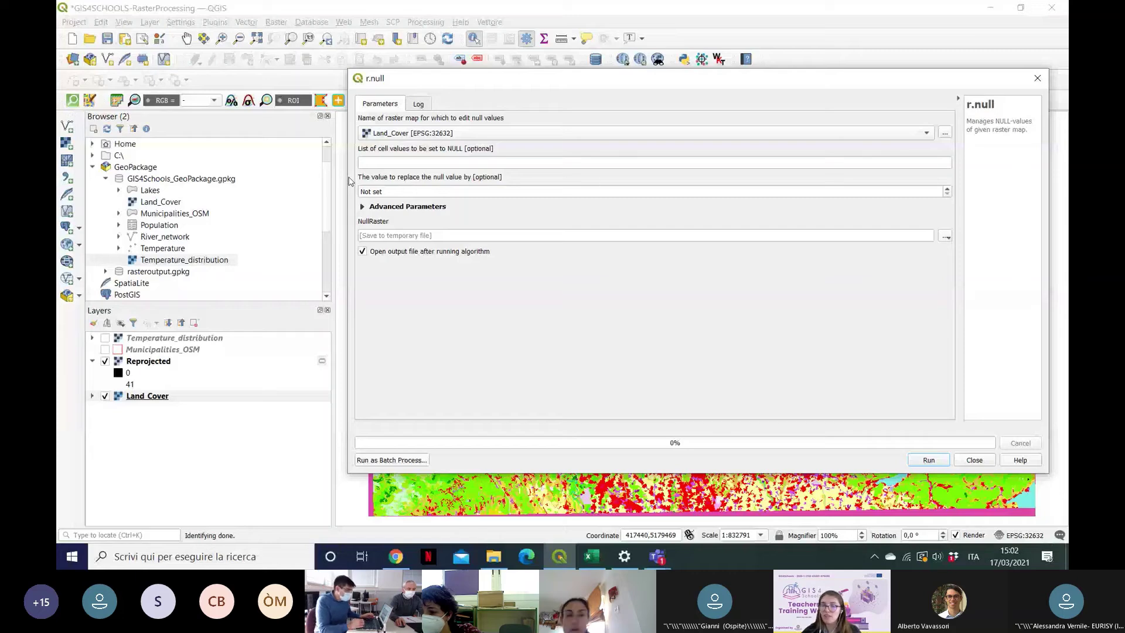
pyautogui.moveTo(350, 181); pyautogui.dragTo(617, 191)
# Step: Check the meeting participants in Microsoft Teams and switch back to the r.null dialog in QGIS
pyautogui.moveTo(726, 434)
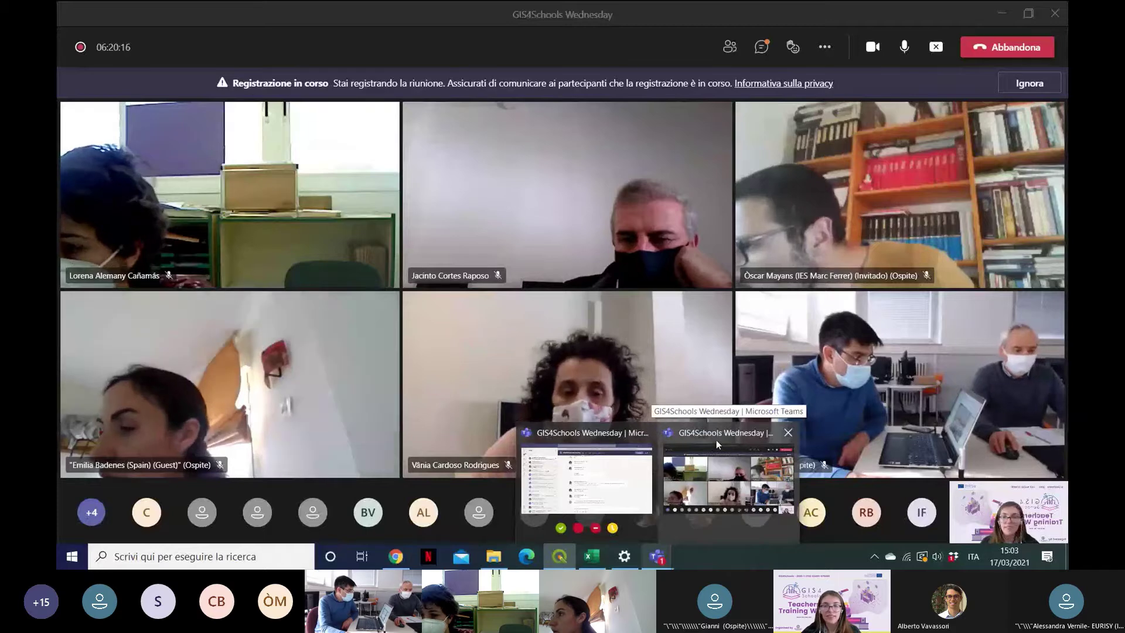
pyautogui.click(716, 439)
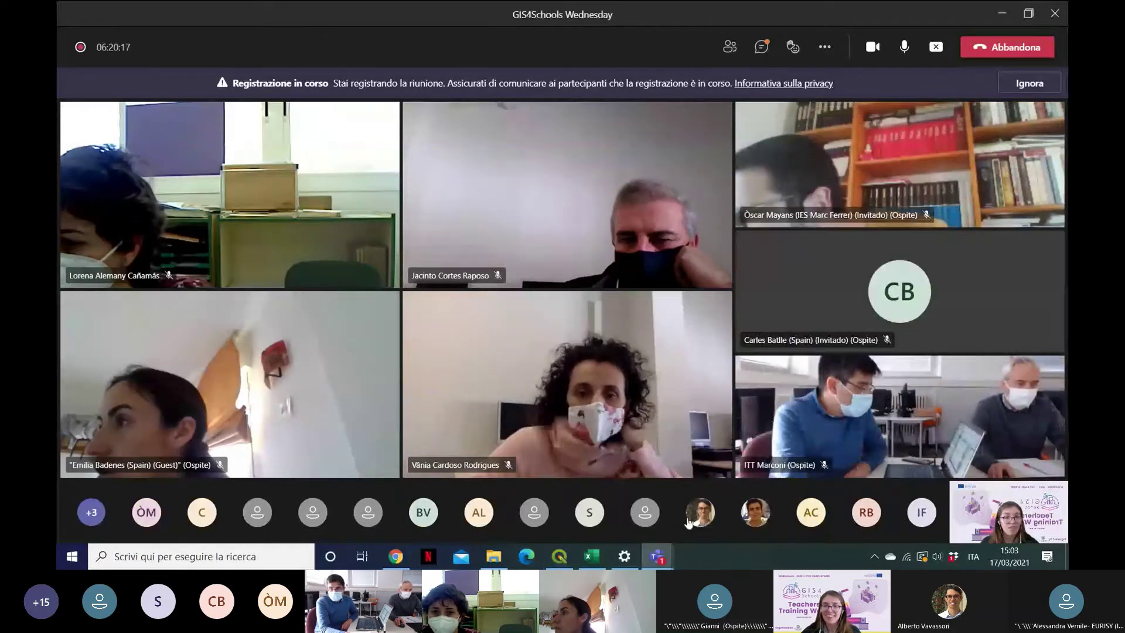
pyautogui.moveTo(657, 556)
pyautogui.click(635, 477)
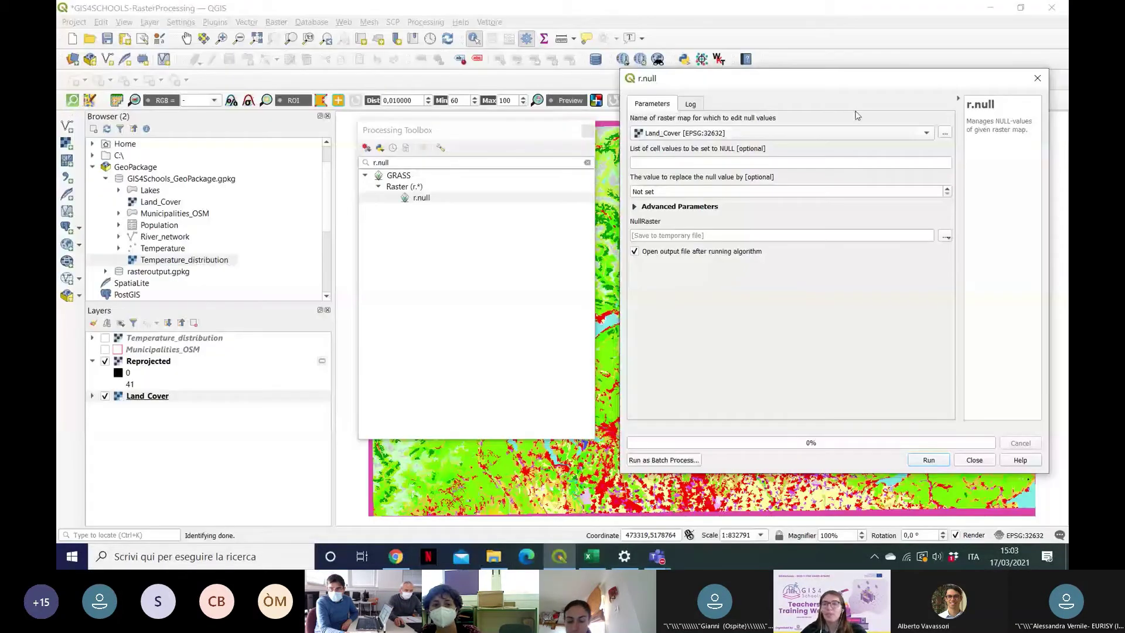
pyautogui.click(559, 557)
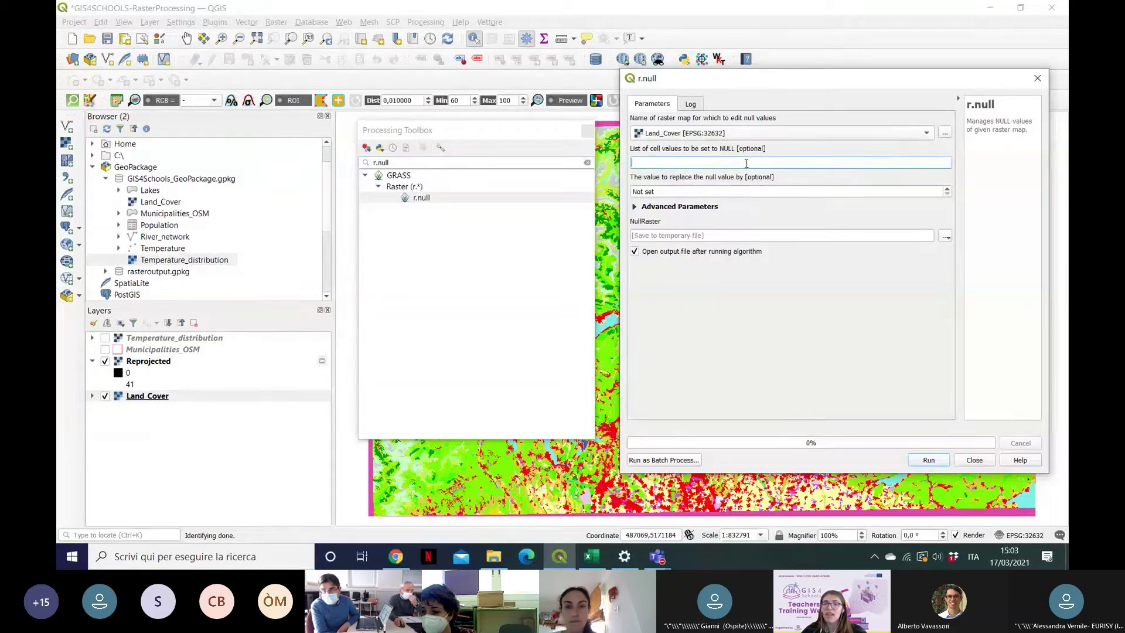
# Step: Set cell value 0 to become NULL and pick Land_Cover_noNoData.vrt in Lesson_output as the file name for the r.null output
pyautogui.click(749, 163)
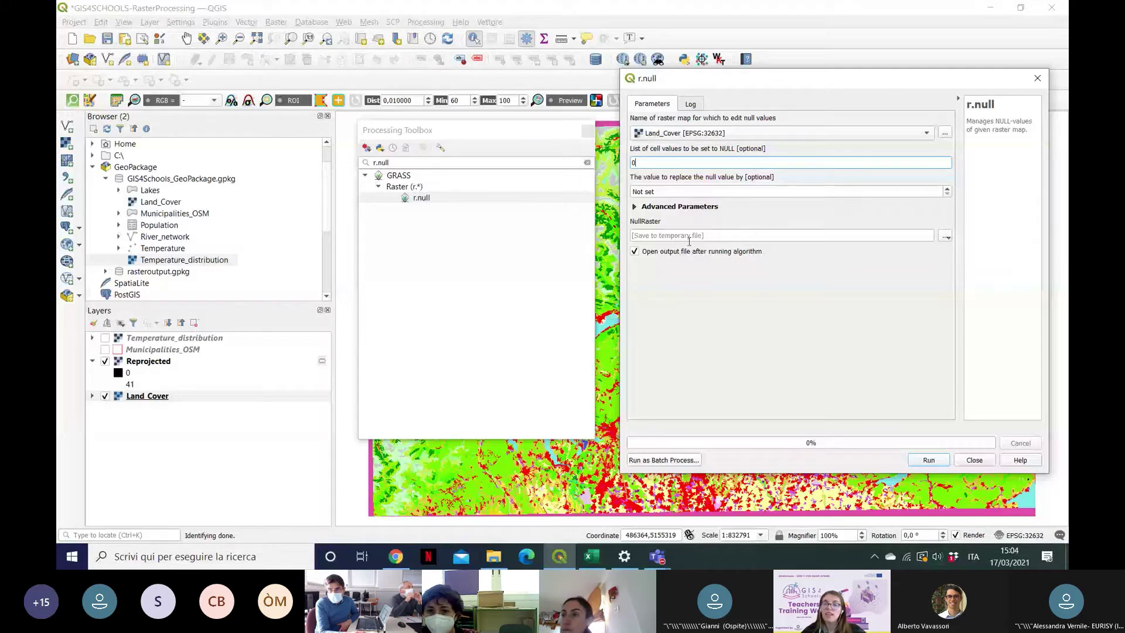
pyautogui.click(947, 236)
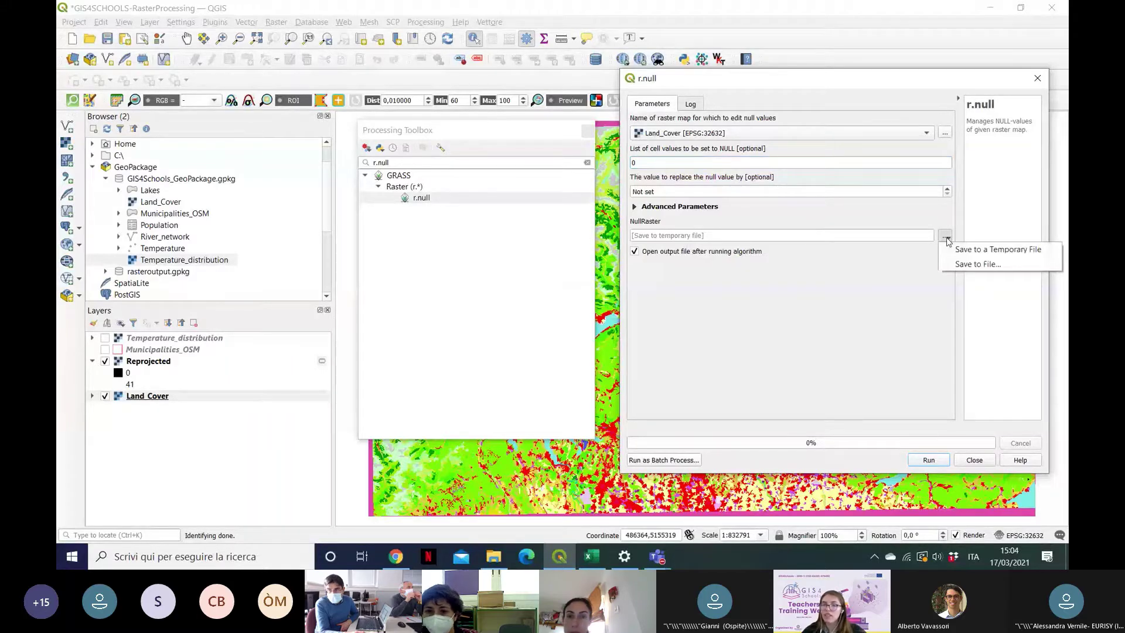
pyautogui.click(973, 265)
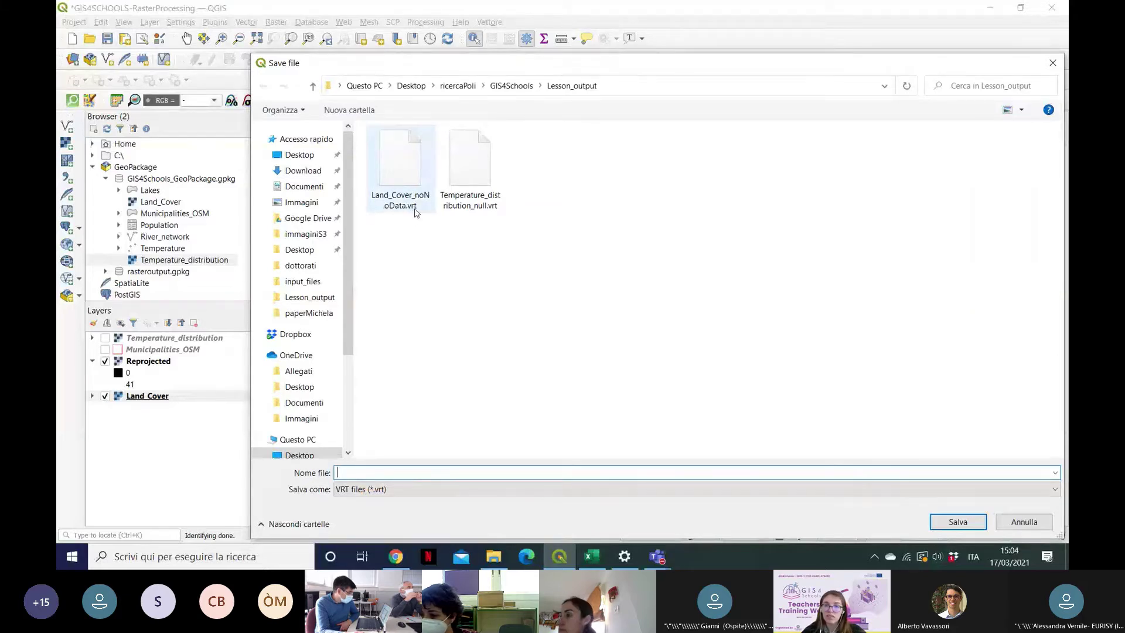
pyautogui.click(414, 210)
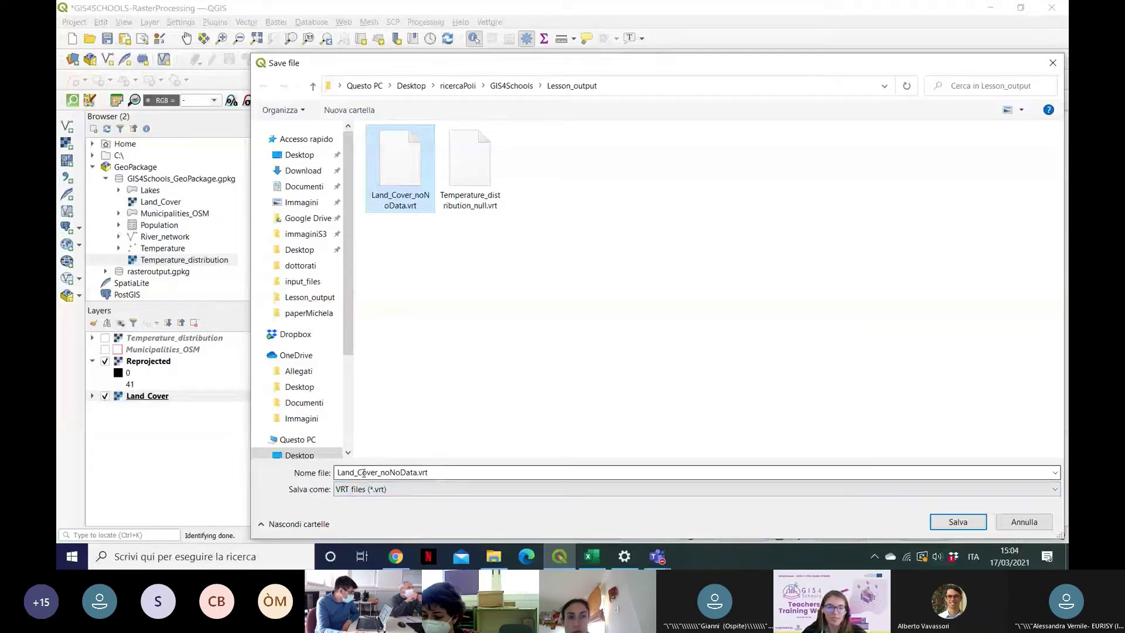
# Step: Copy the file name Land_Cover_noNoData.vrt and post it in the meeting chat in Microsoft Teams
pyautogui.doubleClick(336, 473)
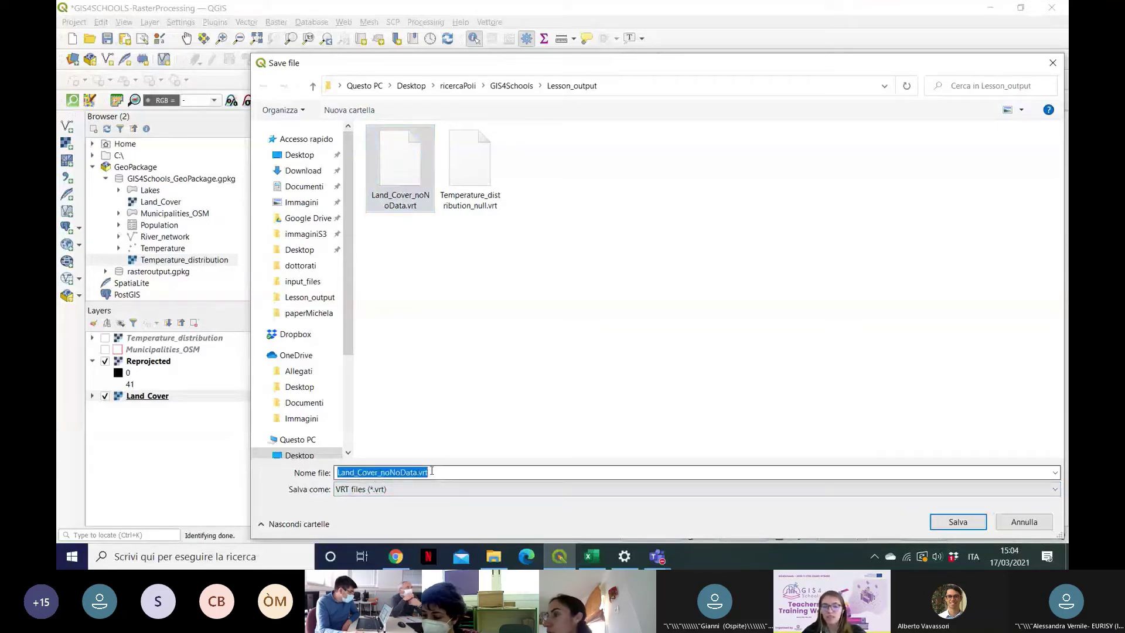
pyautogui.click(451, 473)
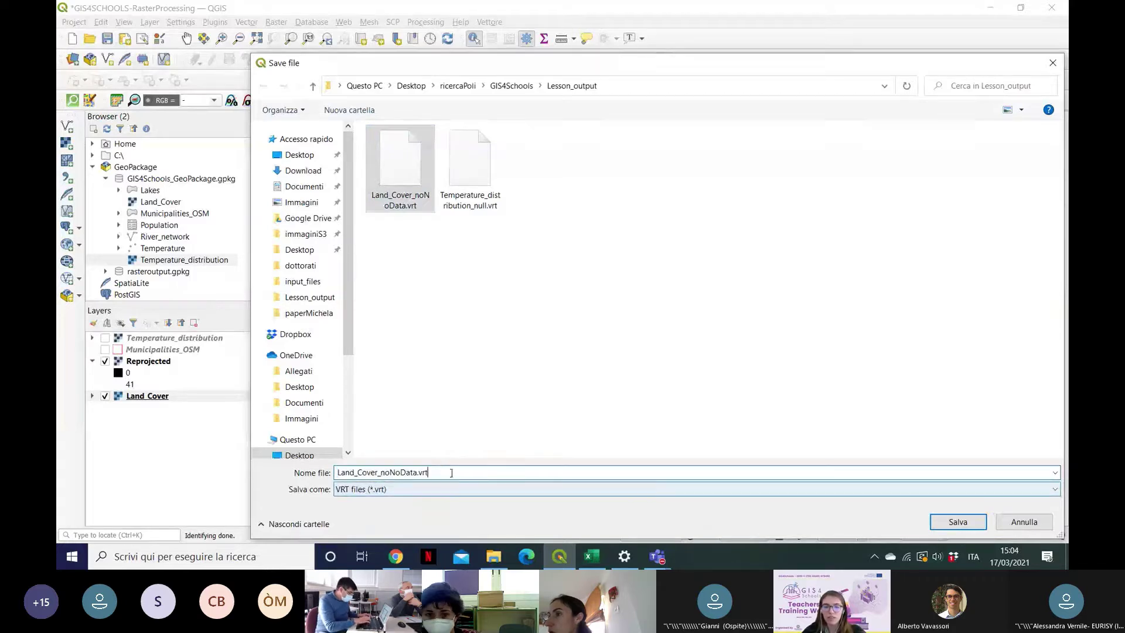
pyautogui.doubleClick(452, 473)
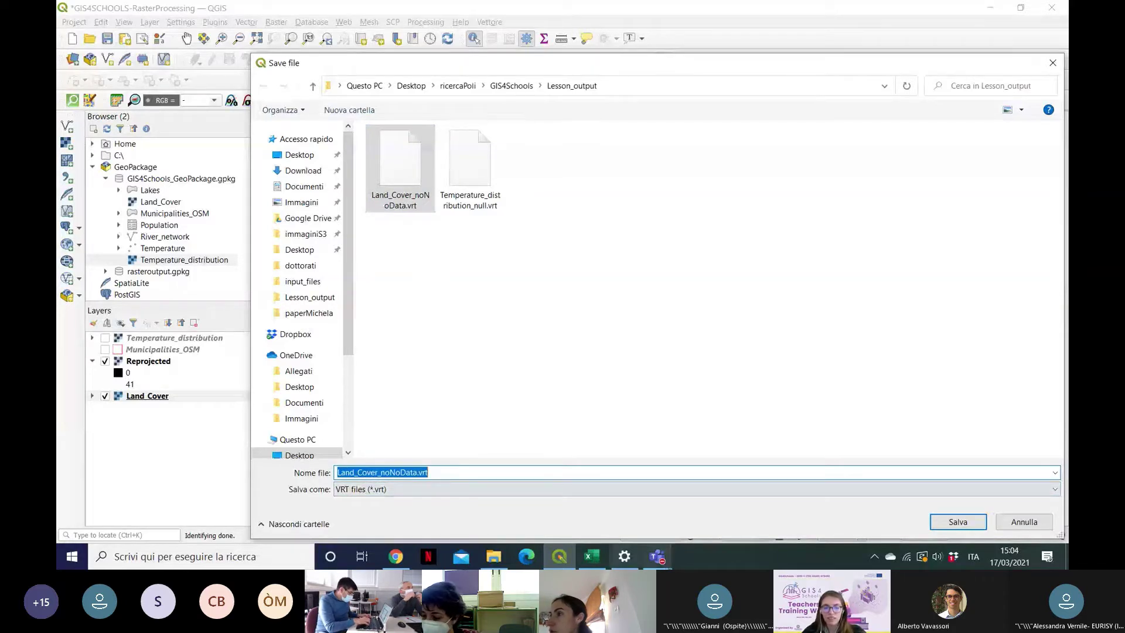
pyautogui.moveTo(658, 557)
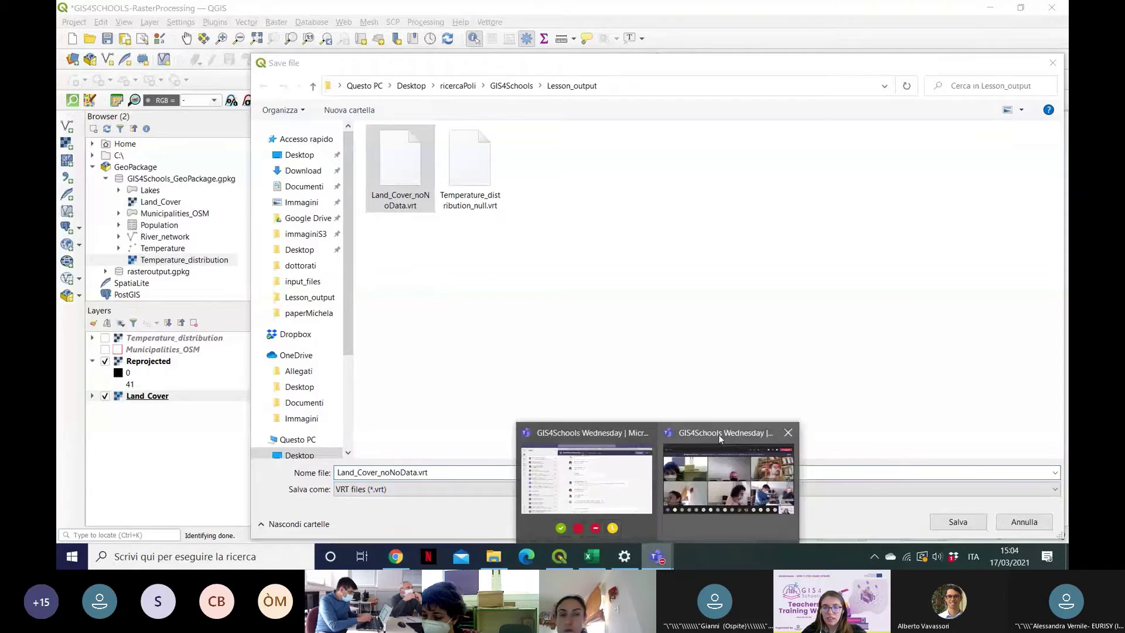
pyautogui.click(719, 434)
pyautogui.click(590, 434)
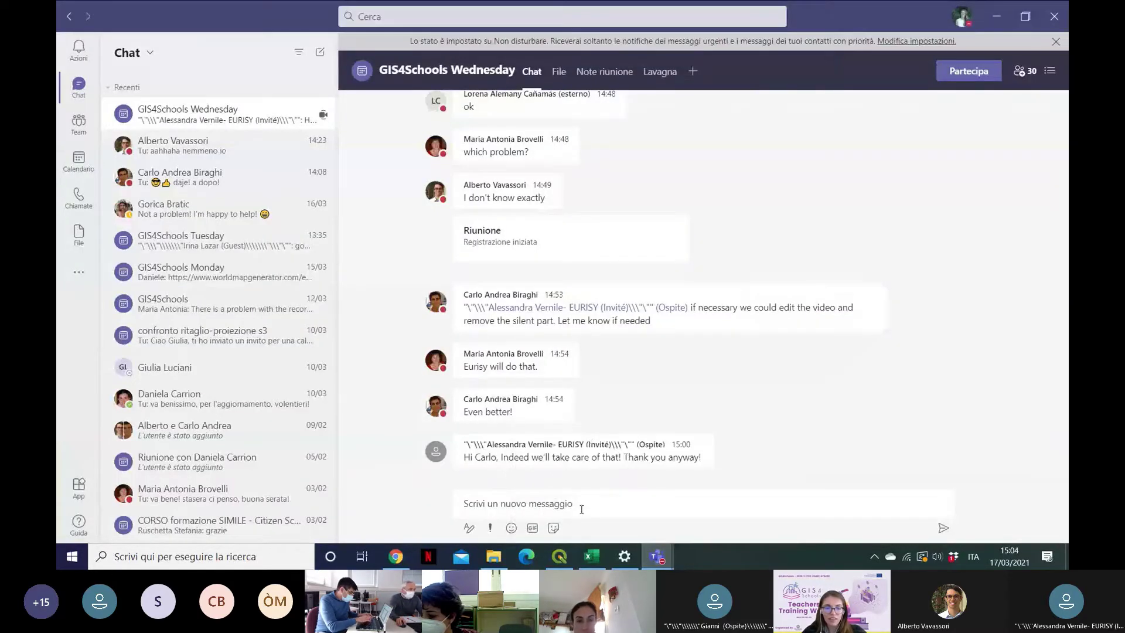
pyautogui.click(582, 509)
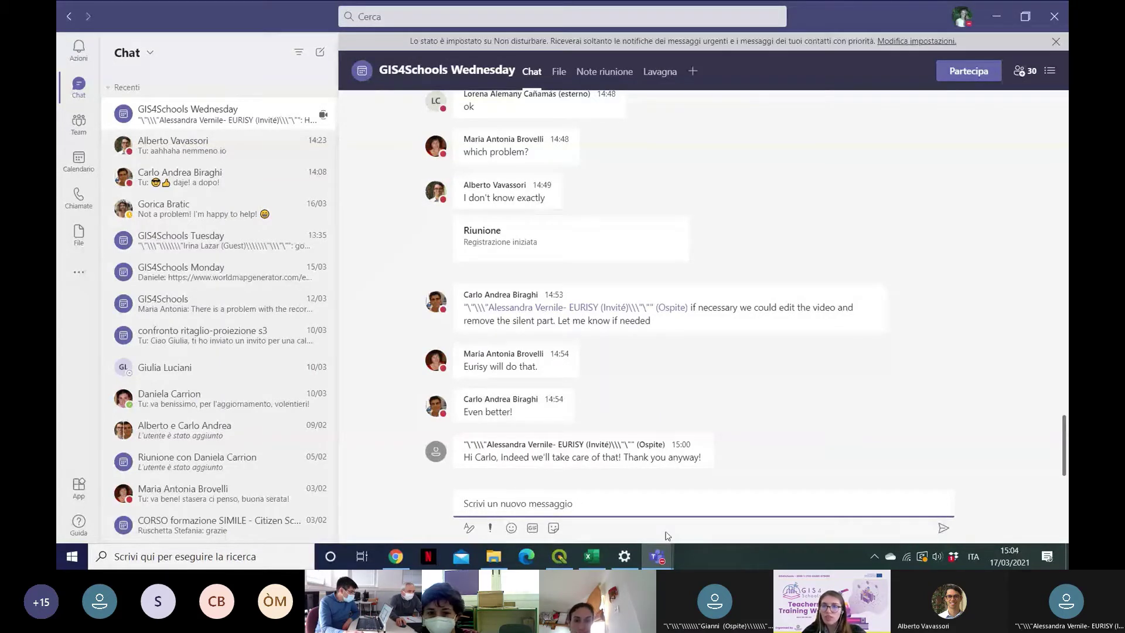
pyautogui.click(657, 556)
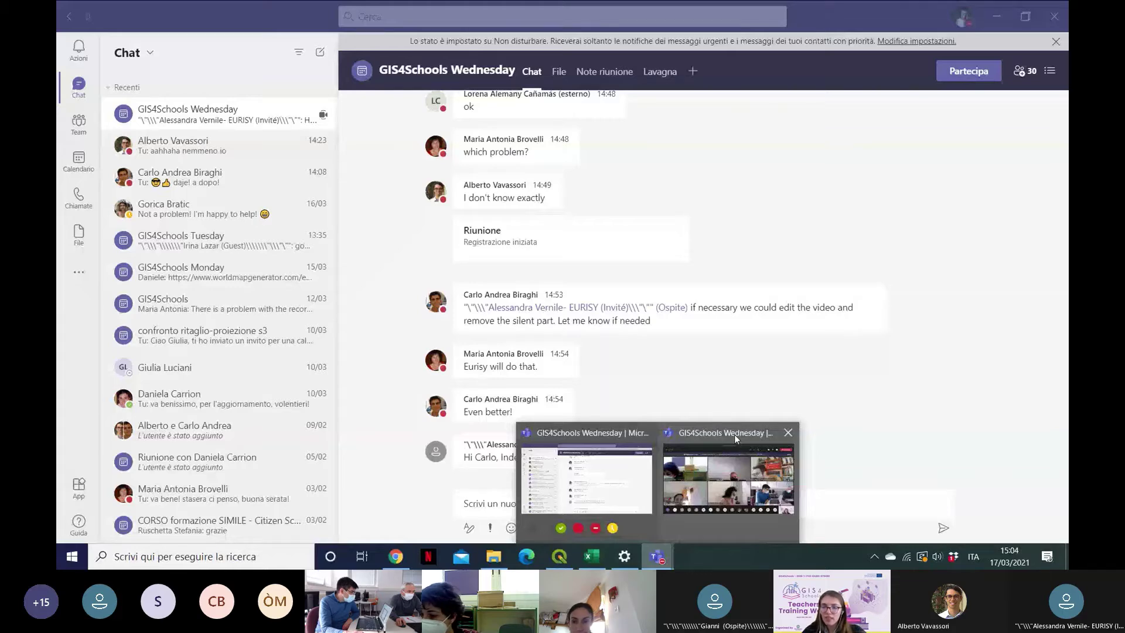
pyautogui.click(734, 434)
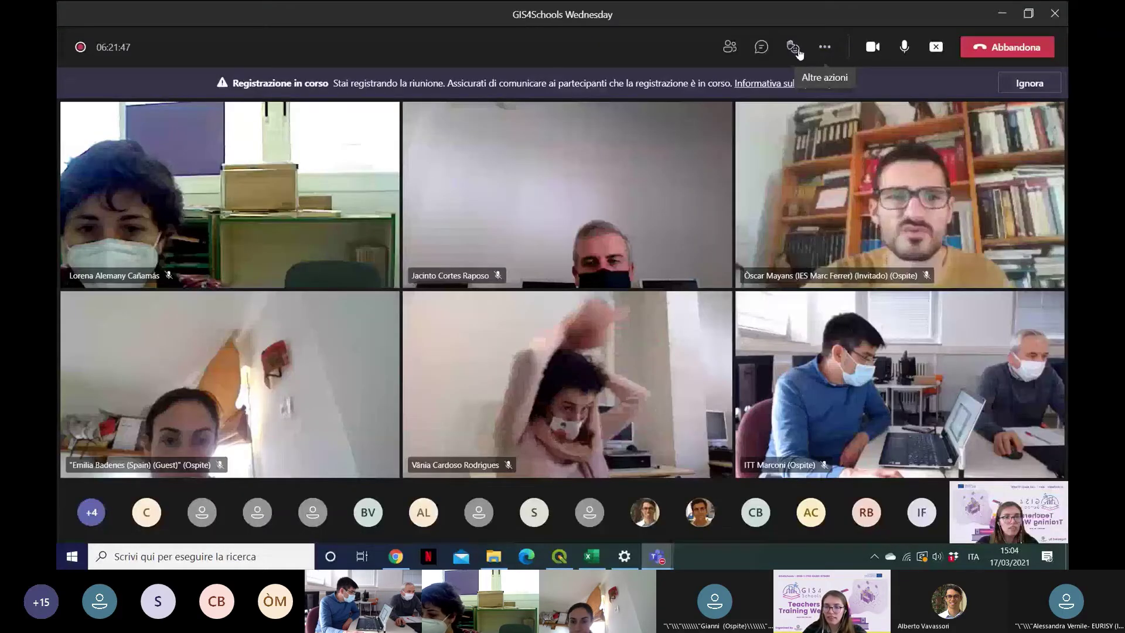
pyautogui.click(761, 47)
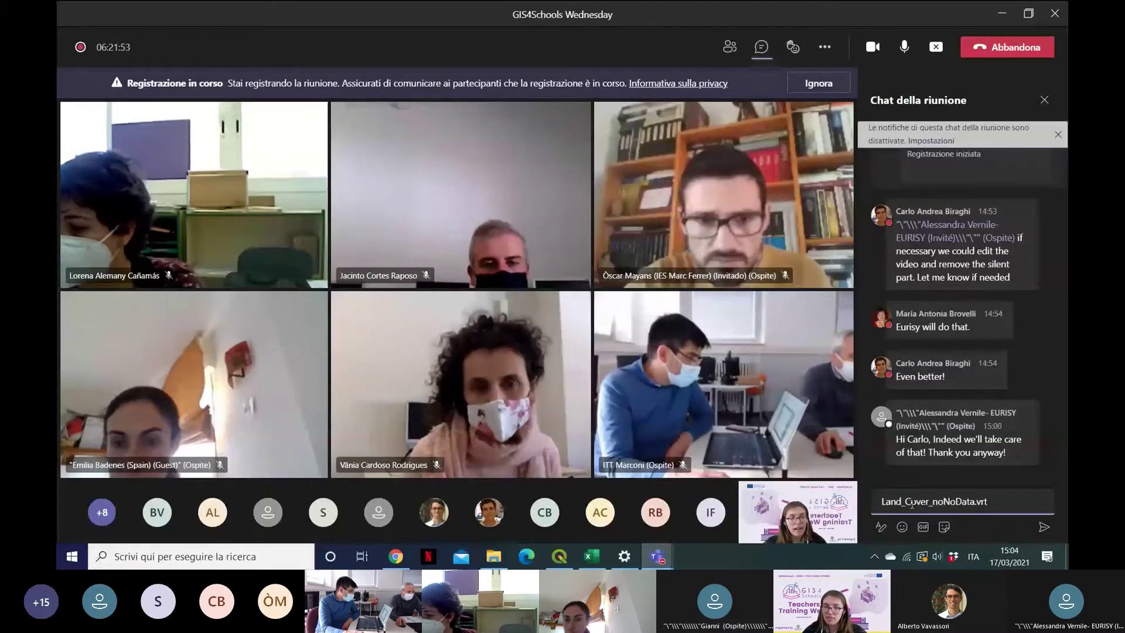
pyautogui.press('Return')
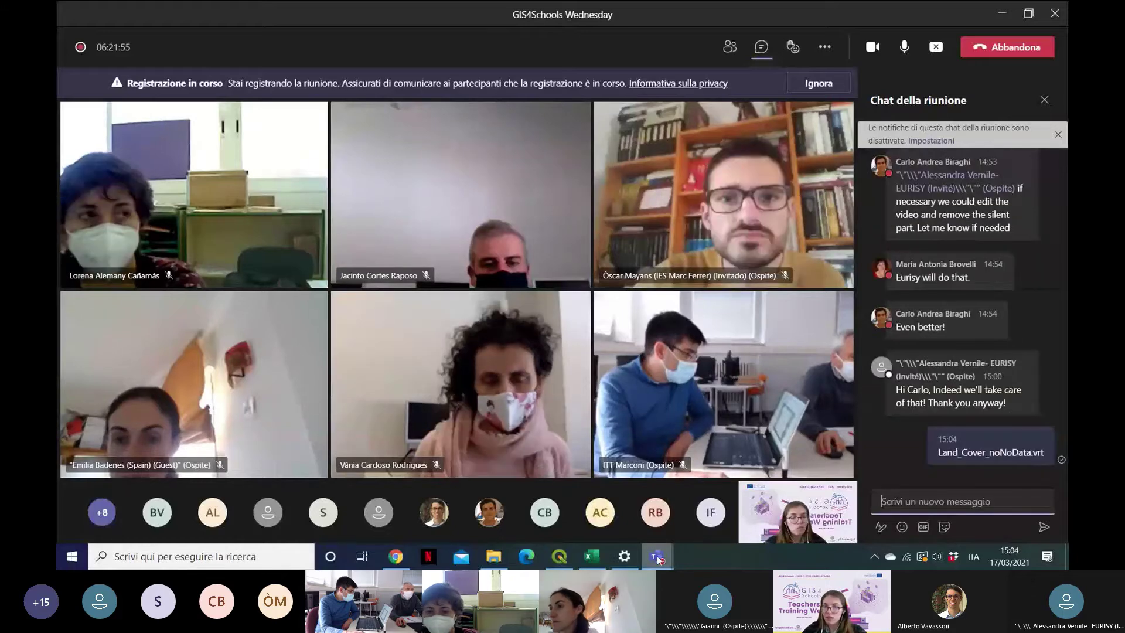
# Step: Switch back to QGIS and save the output as Land_Cover_noNoData.vrt, replacing the existing file
pyautogui.click(561, 559)
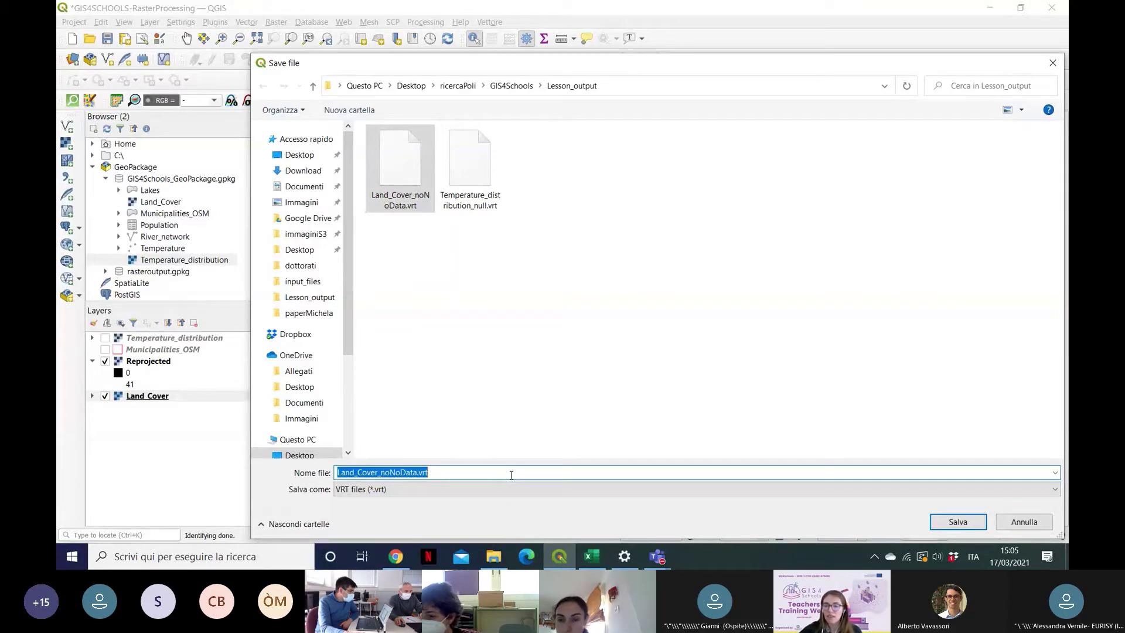
pyautogui.press('Return')
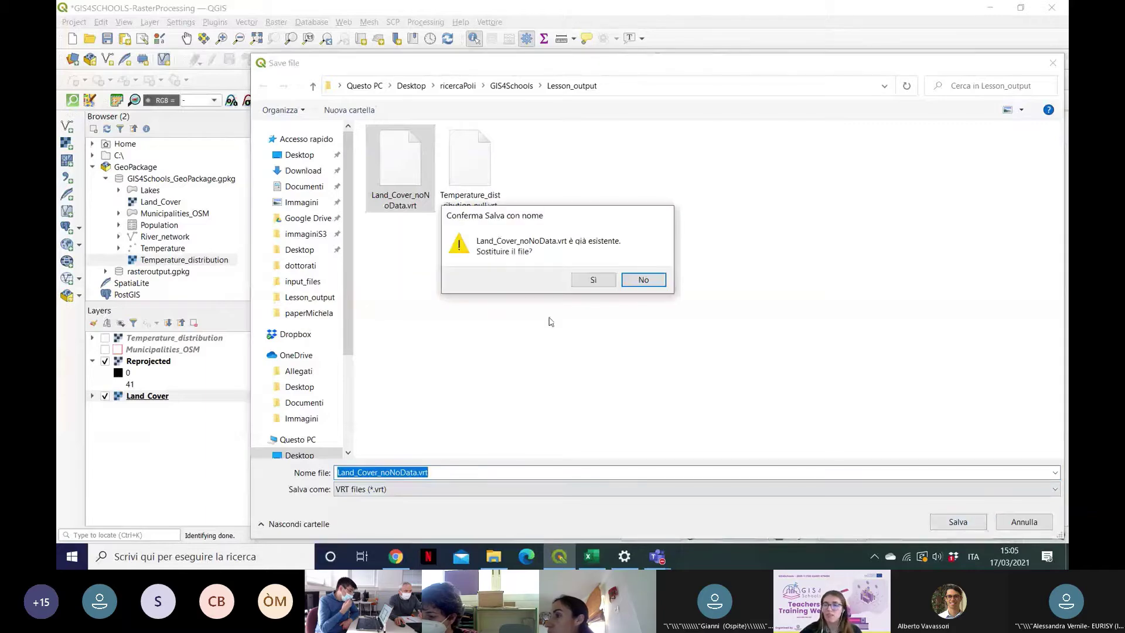
pyautogui.click(579, 281)
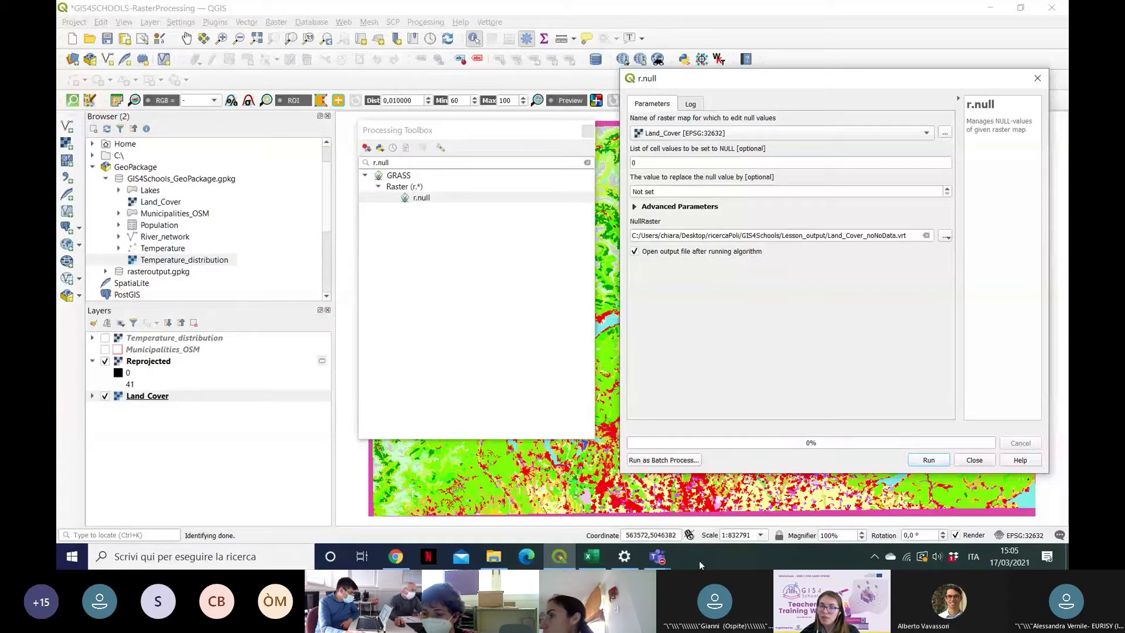
# Step: Run r.null on Land_Cover with the output opened after running, and close the tool dialog
pyautogui.moveTo(657, 556)
pyautogui.click(687, 483)
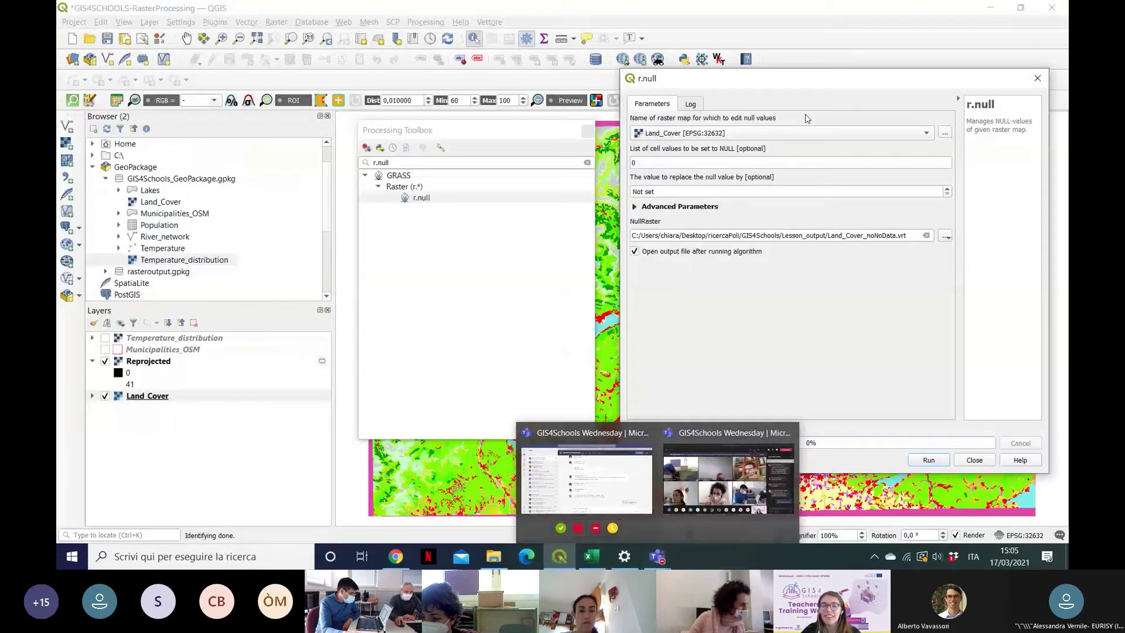
pyautogui.click(937, 462)
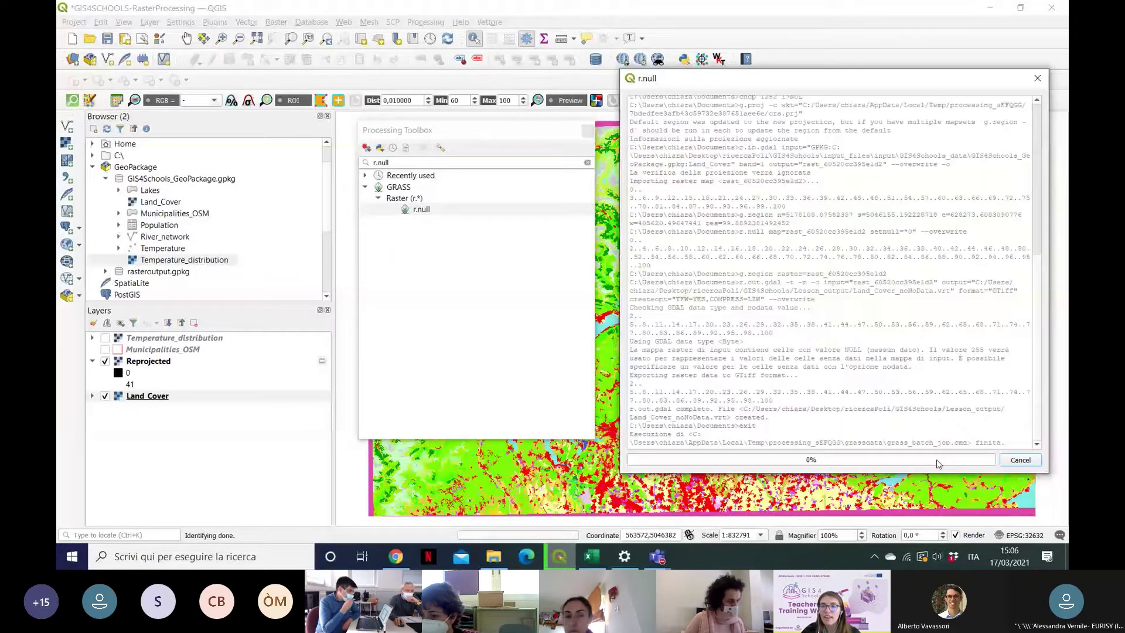
pyautogui.click(1038, 79)
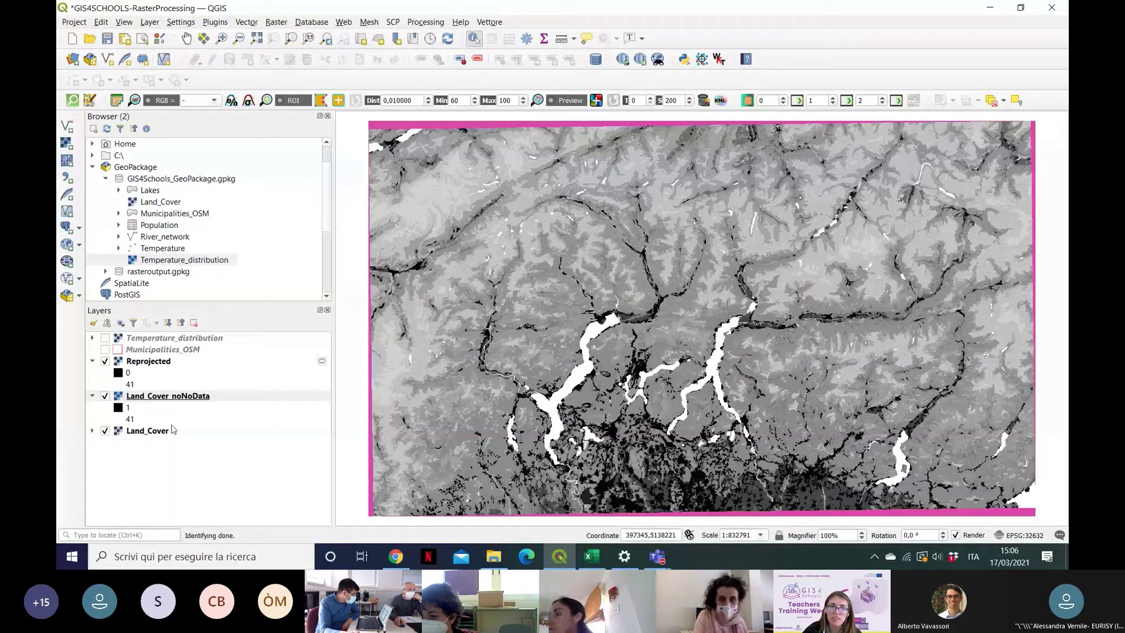
# Step: Remove the Reprojected layer from the project
pyautogui.rightClick(146, 362)
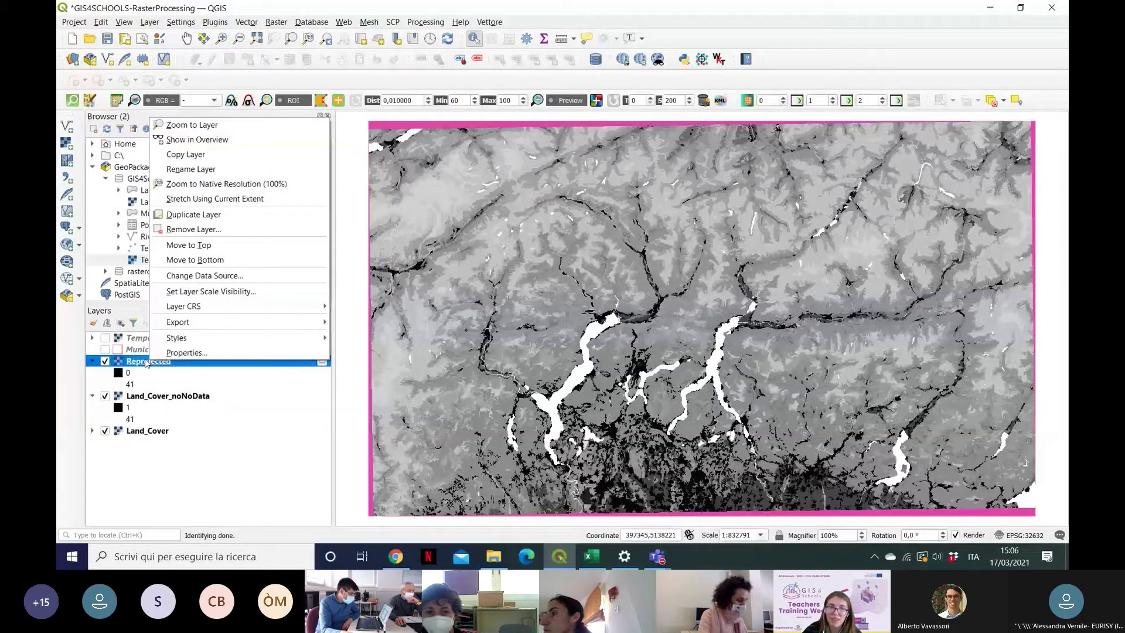
pyautogui.click(132, 310)
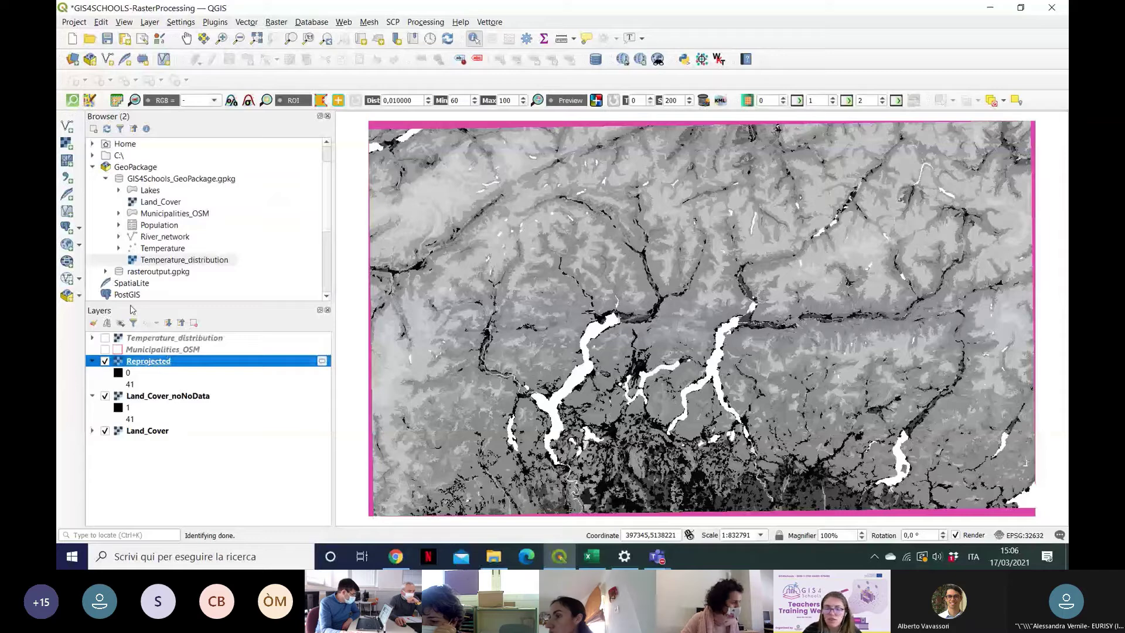
pyautogui.click(194, 323)
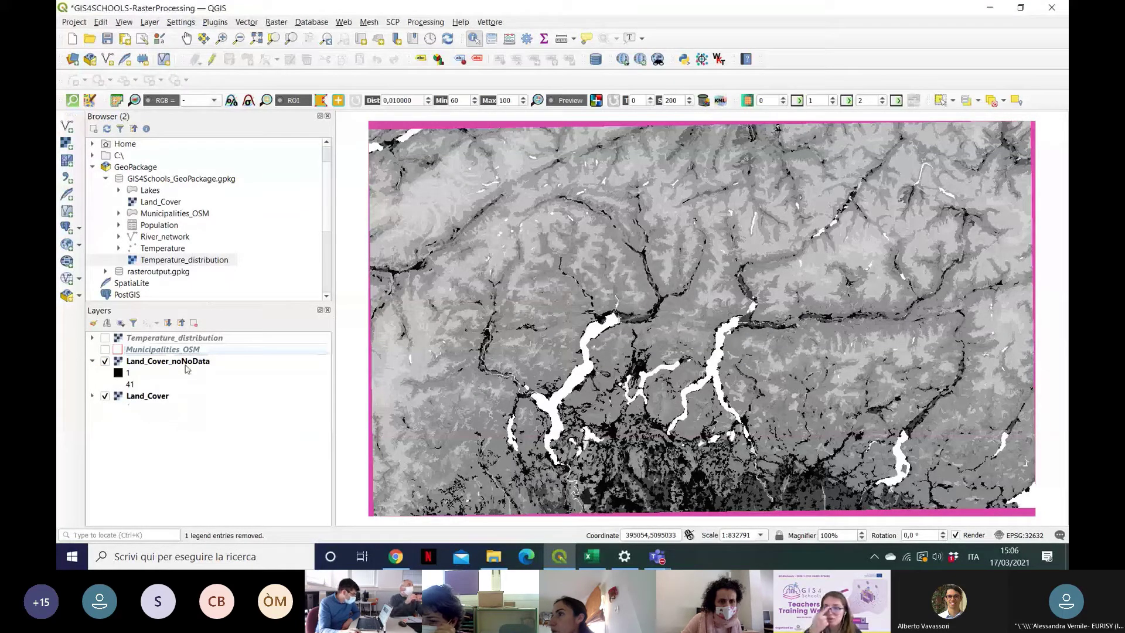
# Step: Hide the Land_Cover layer and identify the Land_Cover_noNoData cell value in the former border along the raster's upper edge
pyautogui.click(182, 366)
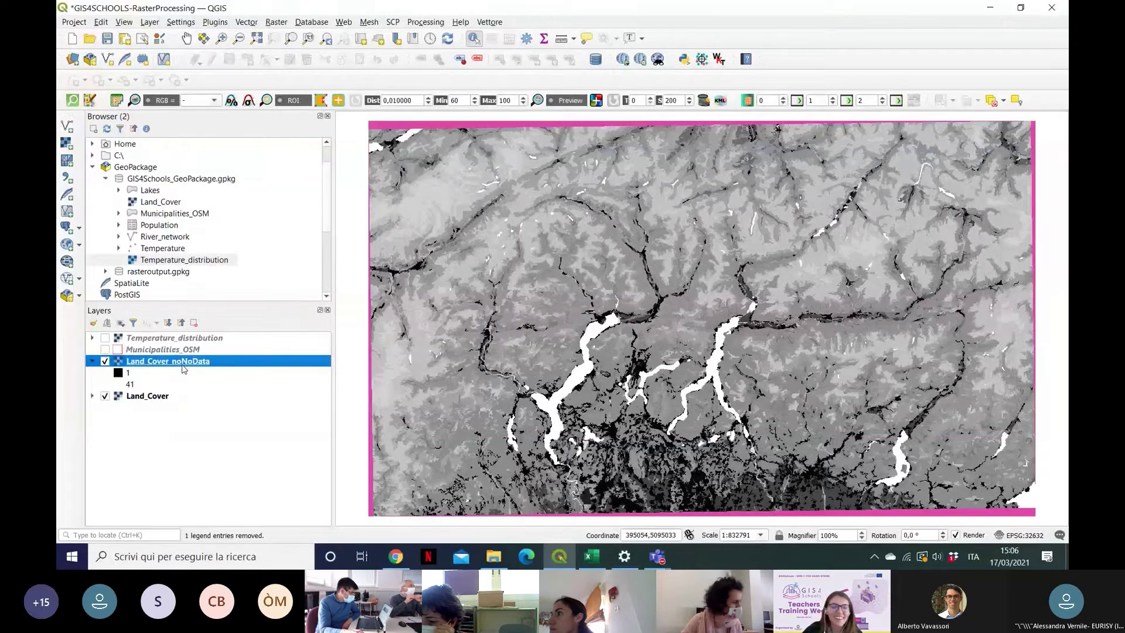
pyautogui.click(105, 397)
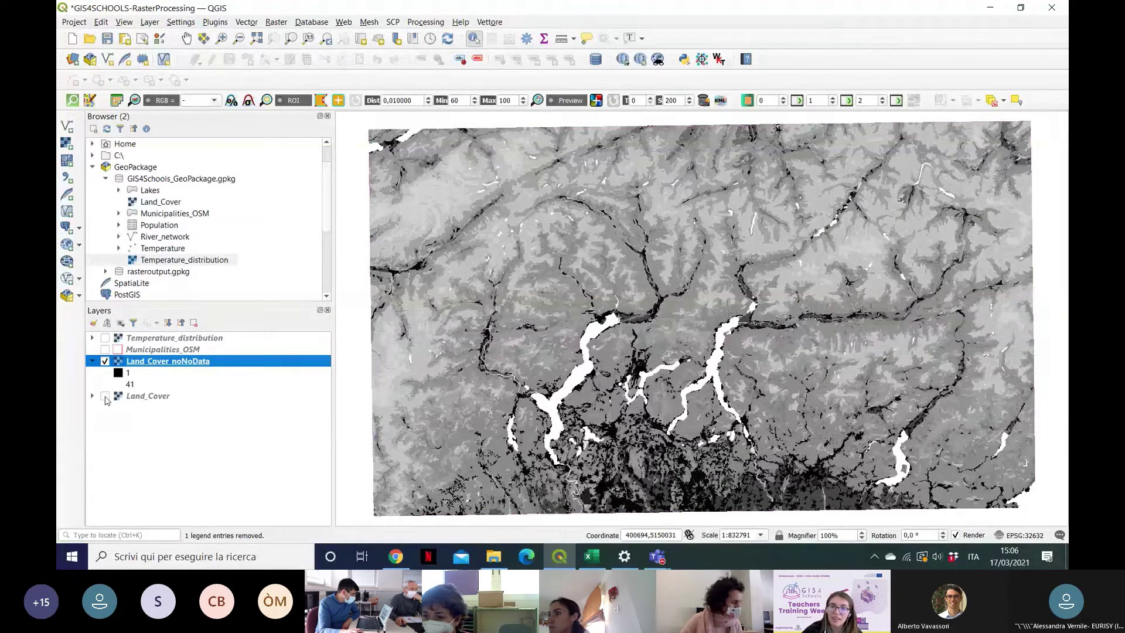
pyautogui.click(452, 127)
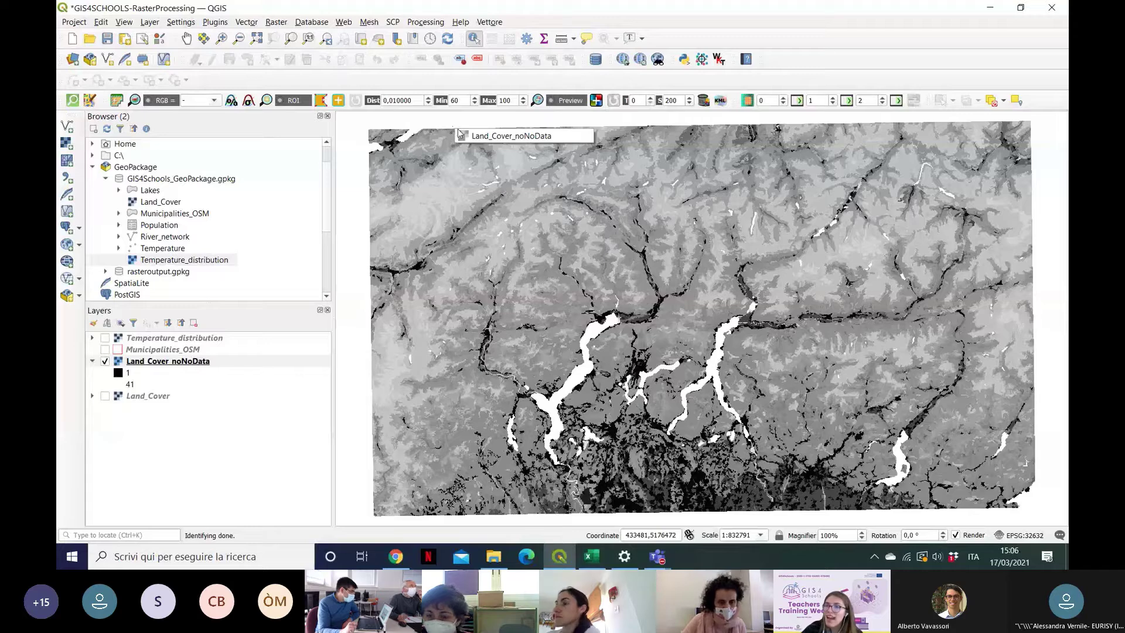
pyautogui.click(460, 135)
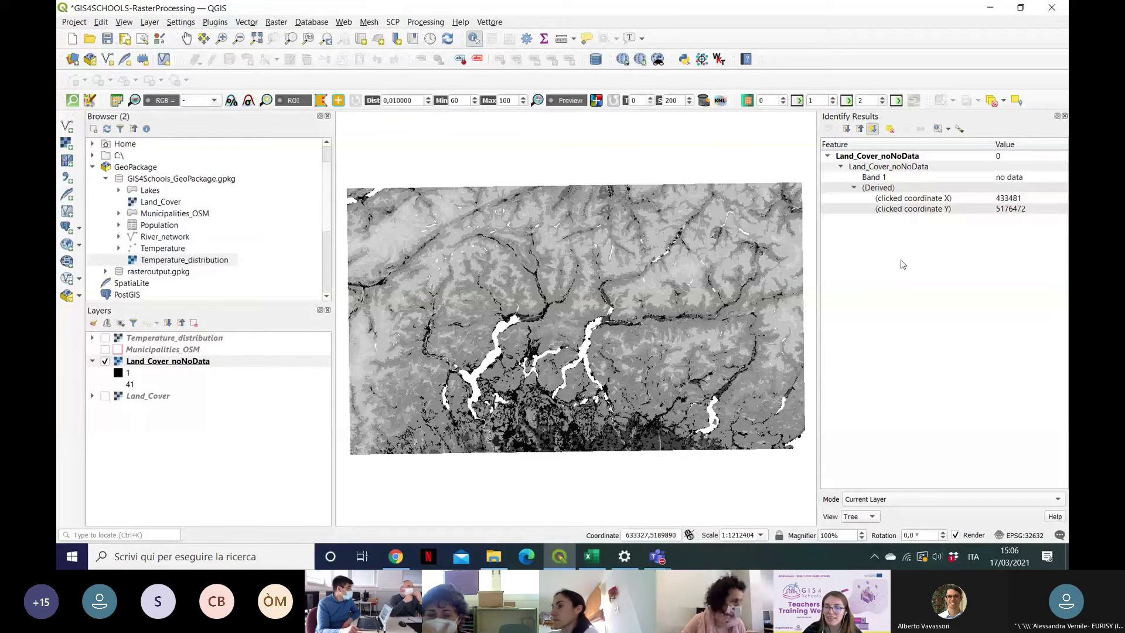
# Step: Check the meeting in Microsoft Teams, switch back to QGIS and close the identify results
pyautogui.moveTo(657, 557)
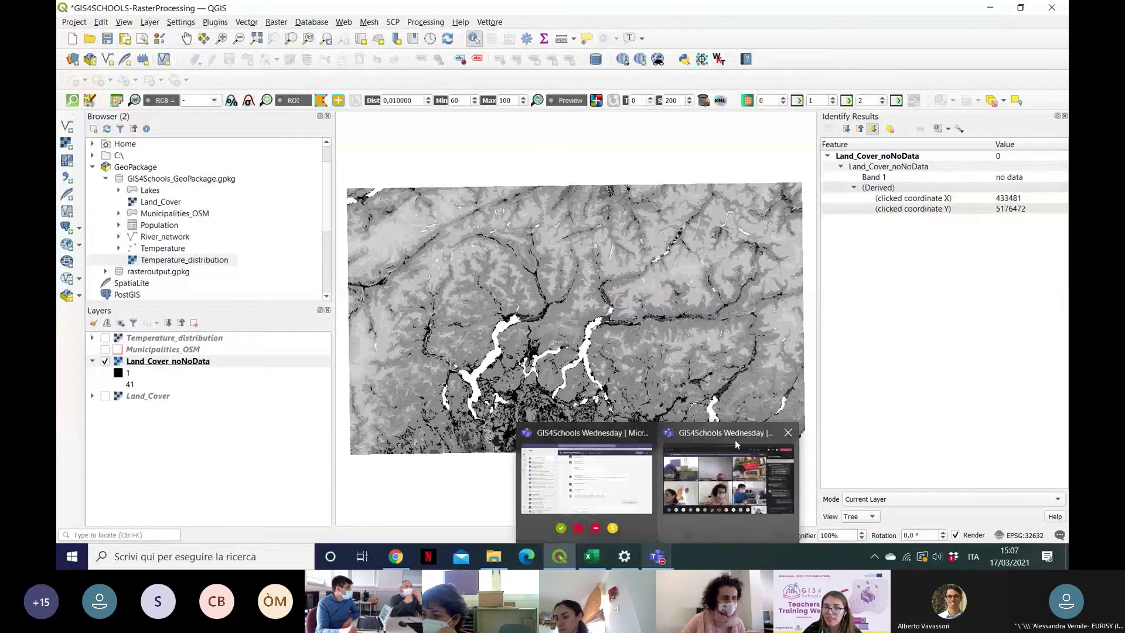
pyautogui.click(735, 441)
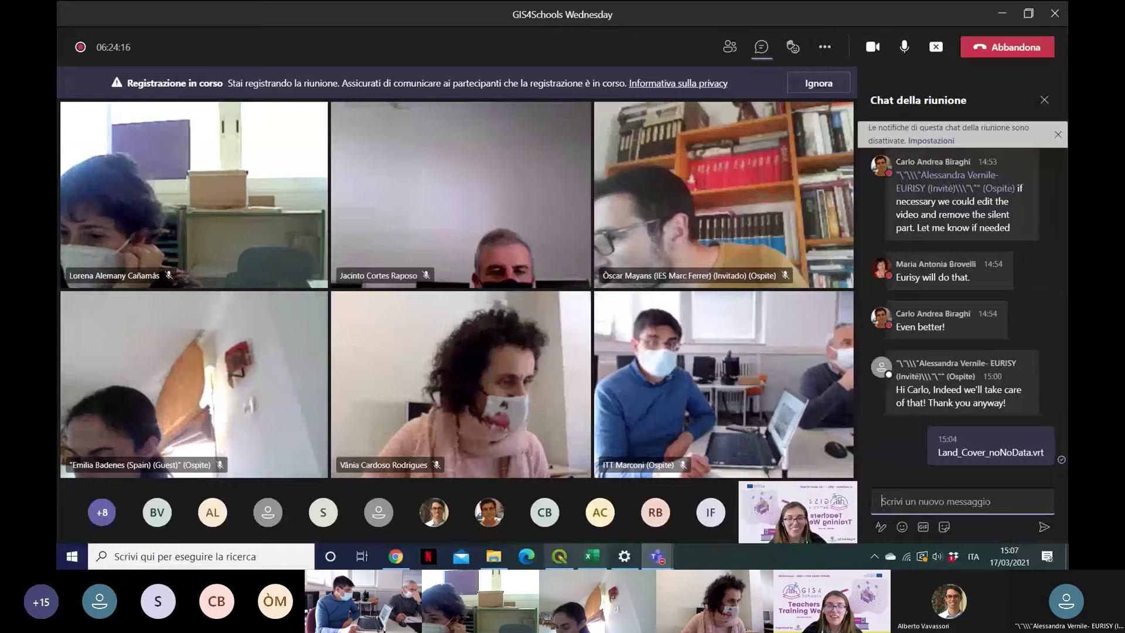
pyautogui.click(560, 560)
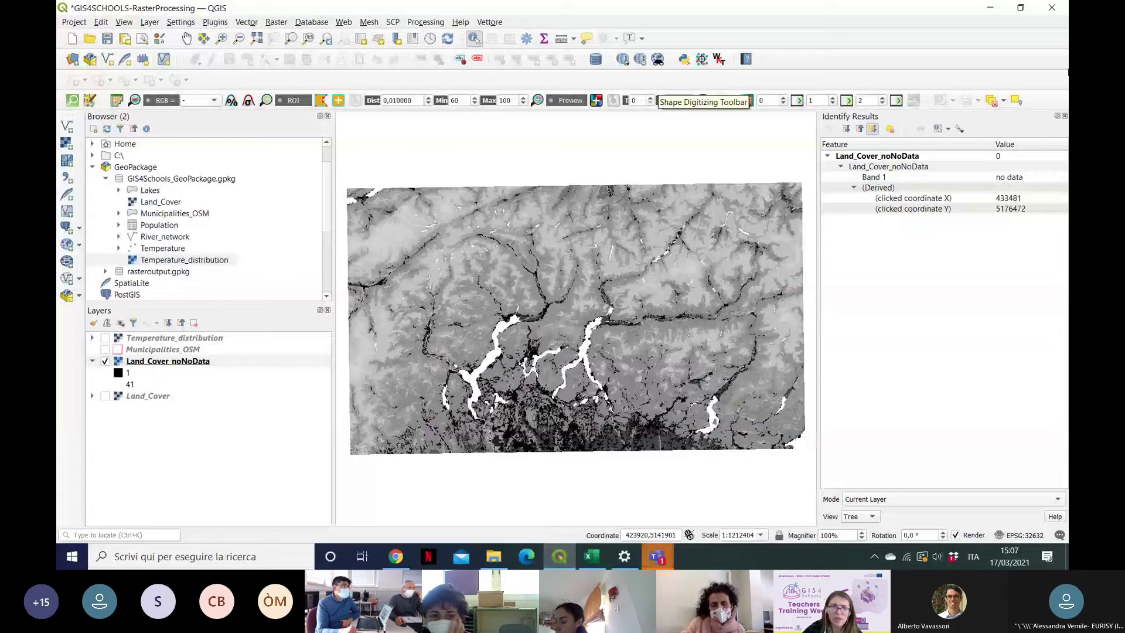
pyautogui.click(1065, 116)
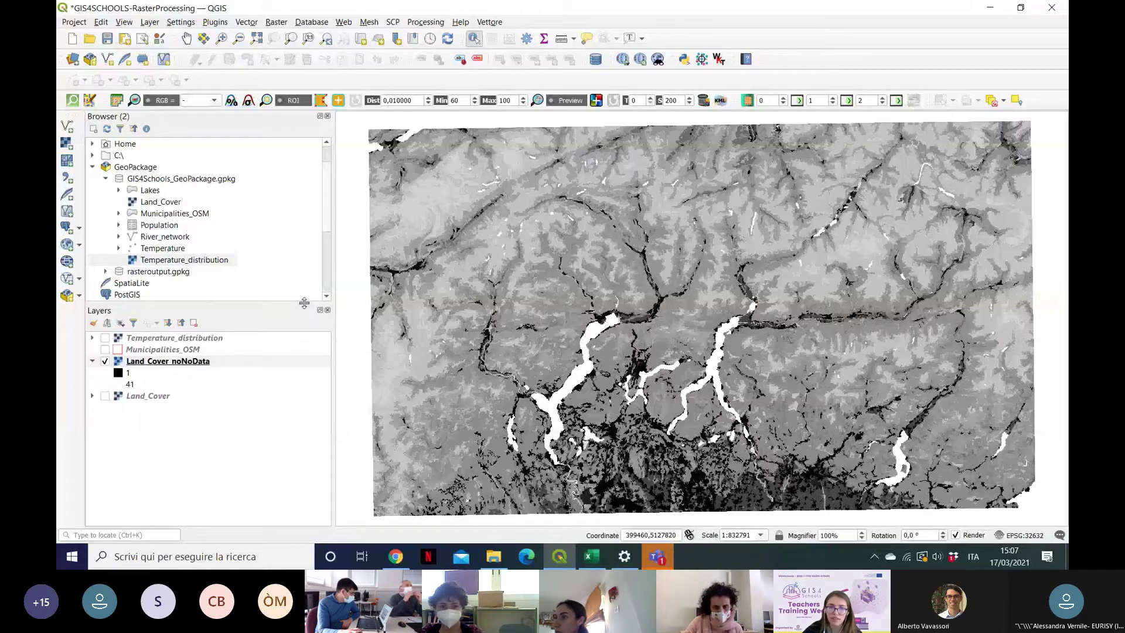
# Step: Remove the Land_Cover and Land_Cover_noNoData layers from the project
pyautogui.click(193, 396)
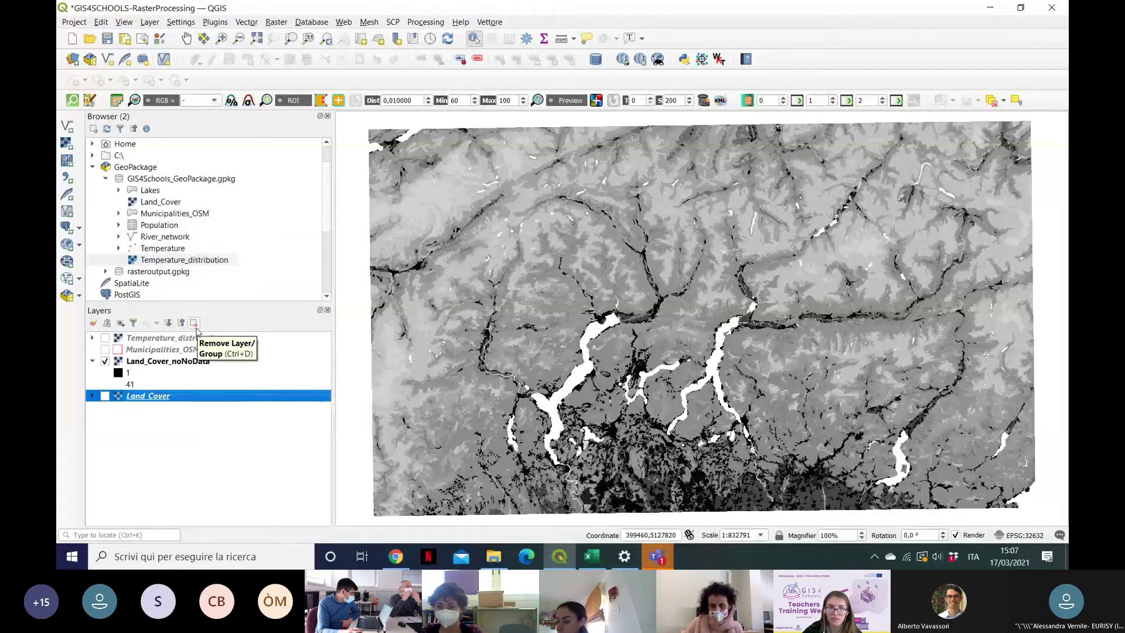
pyautogui.click(194, 324)
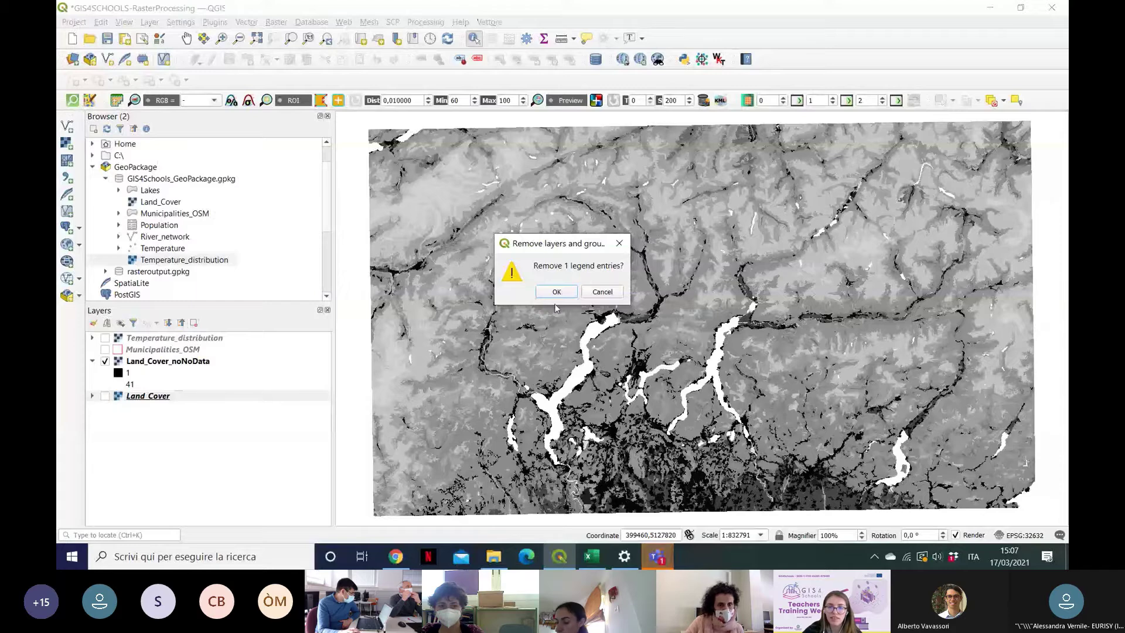
pyautogui.click(555, 291)
pyautogui.rightClick(166, 361)
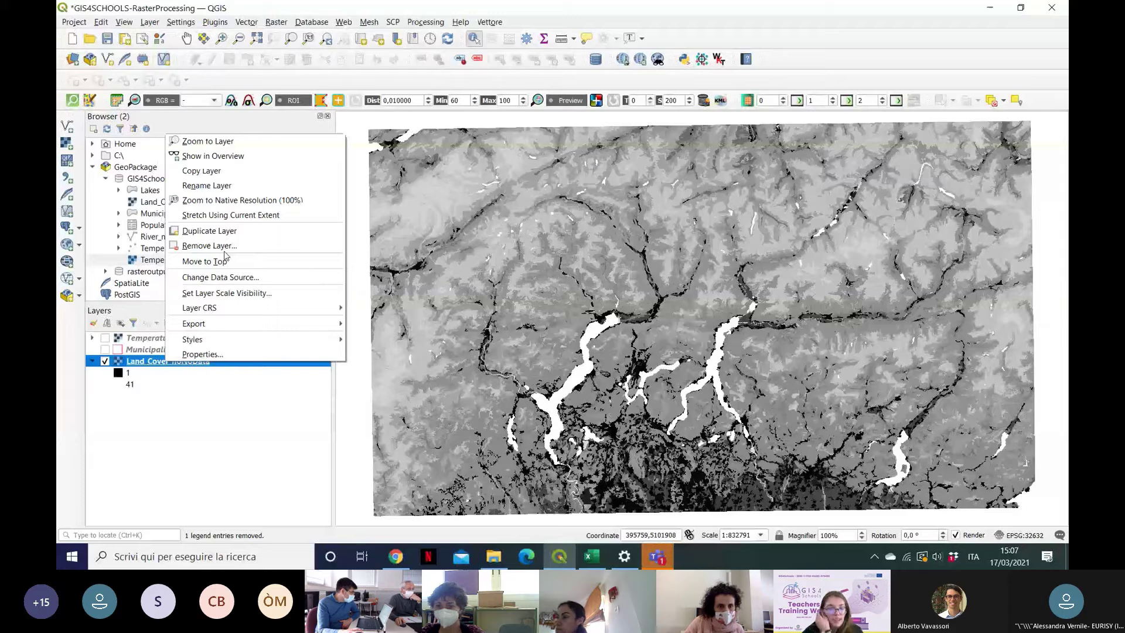
pyautogui.click(217, 246)
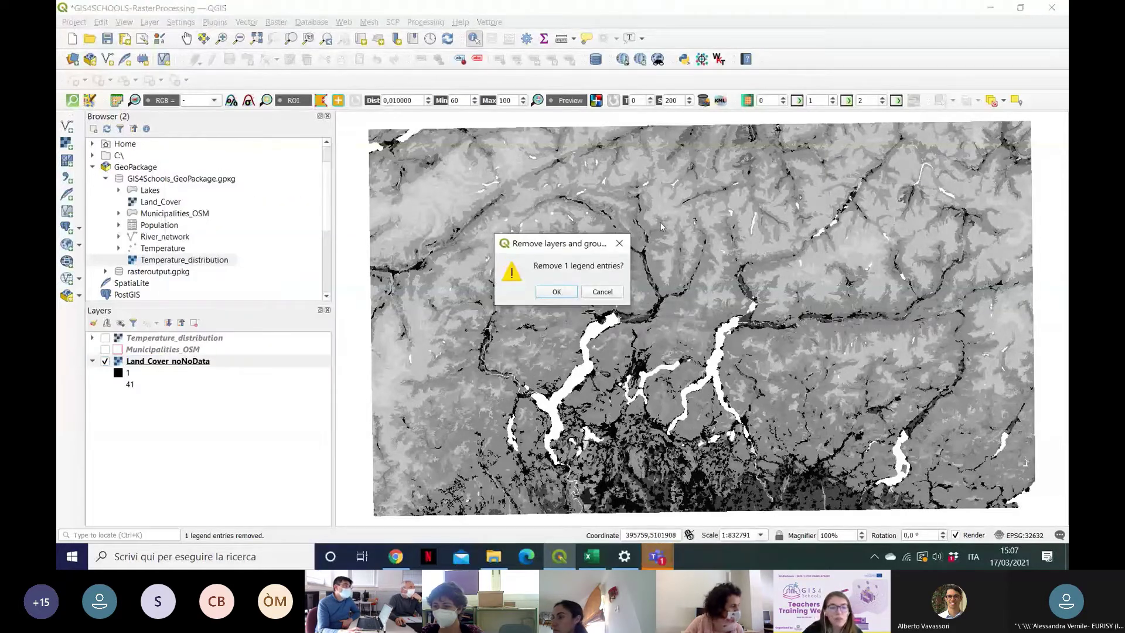
pyautogui.click(557, 292)
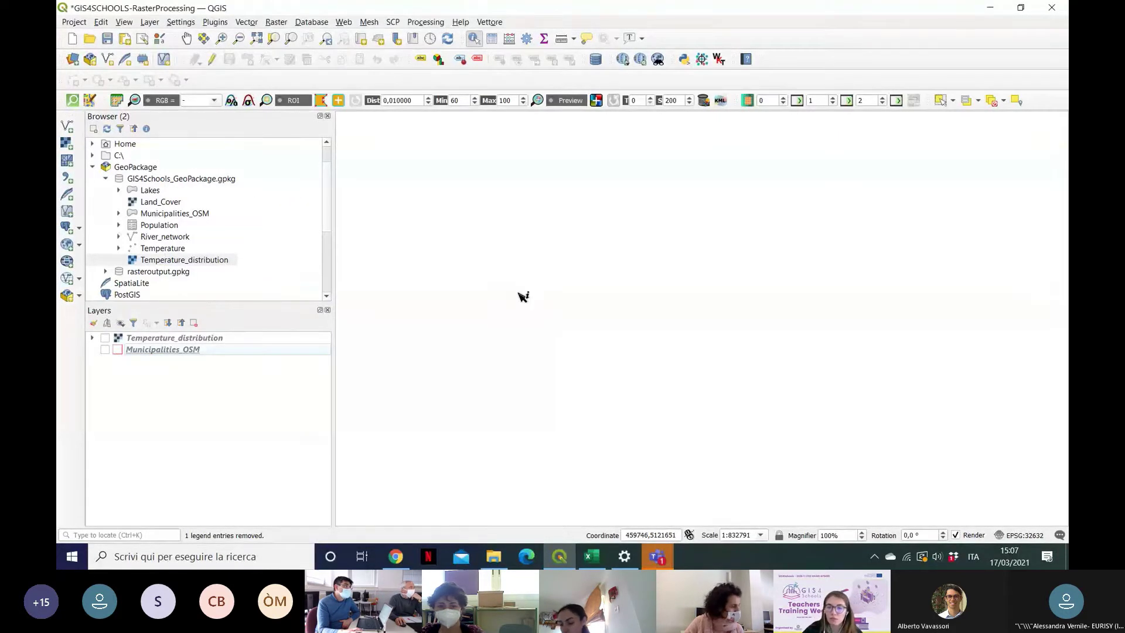
# Step: Turn on the Temperature_distribution layer and frame its lakes in the map view
pyautogui.click(105, 338)
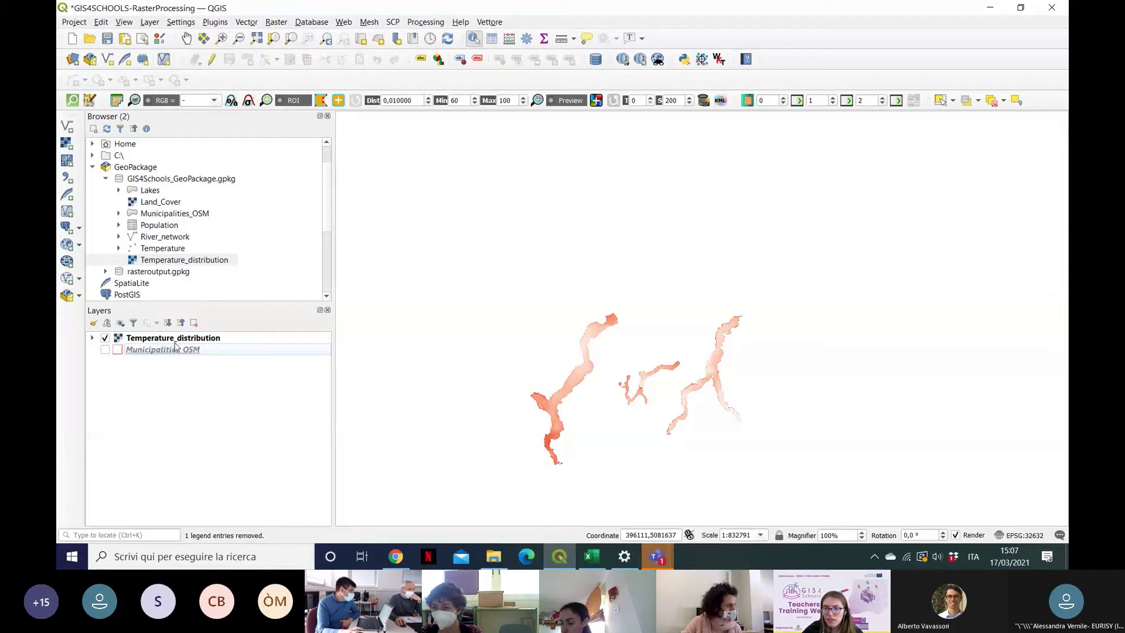
pyautogui.moveTo(678, 365); pyautogui.dragTo(661, 273)
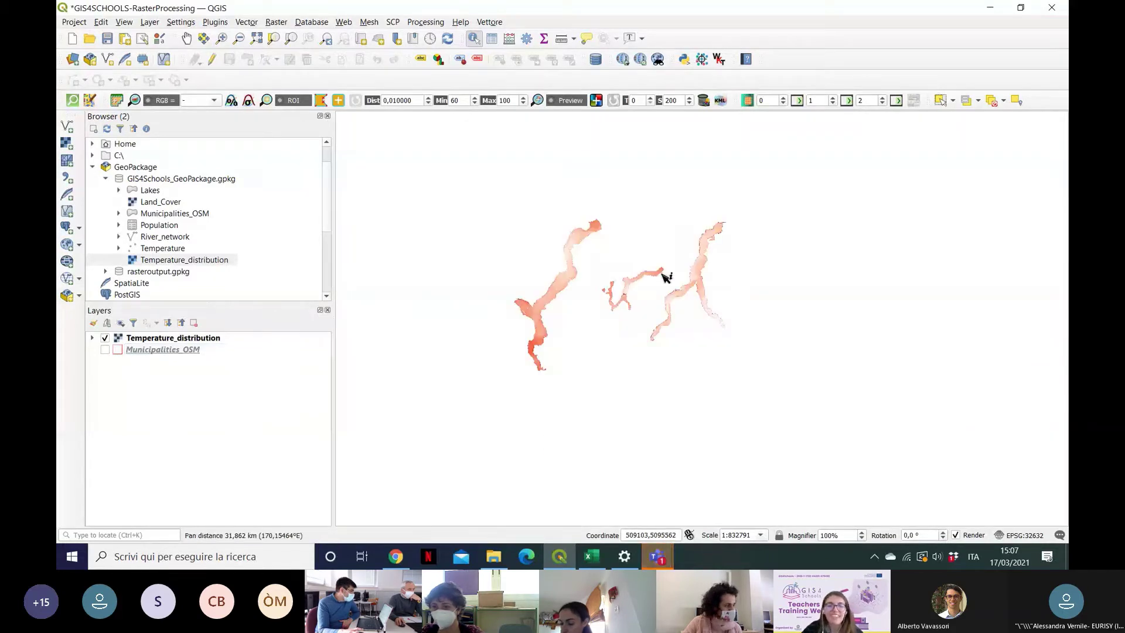
pyautogui.scroll(-1, 655, 283)
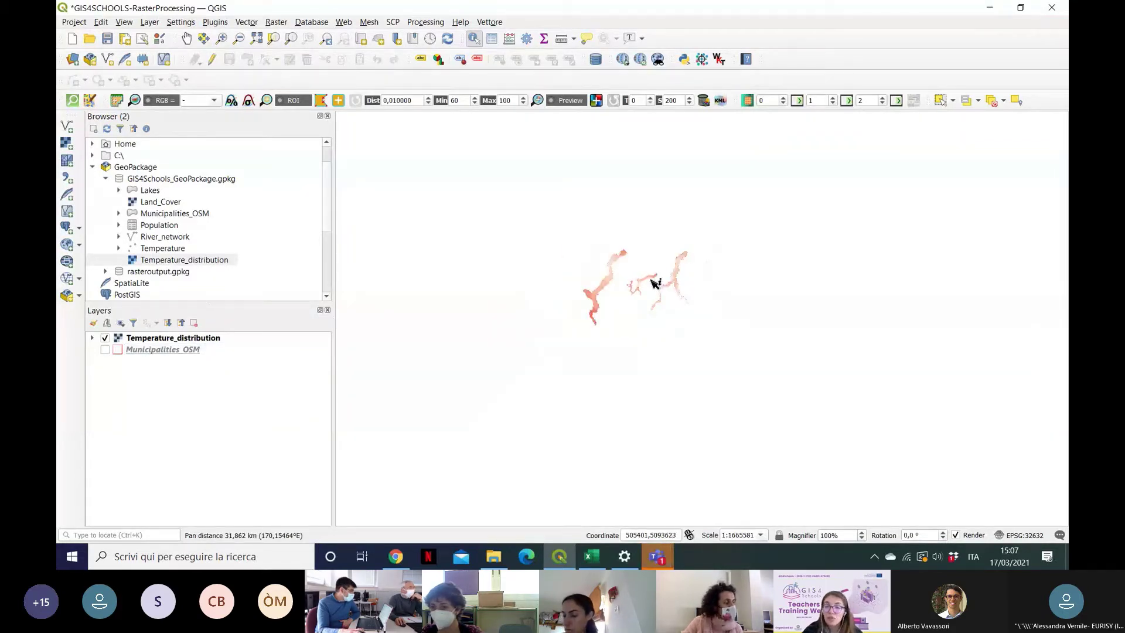
pyautogui.scroll(2, 651, 280)
pyautogui.moveTo(556, 345); pyautogui.dragTo(606, 352)
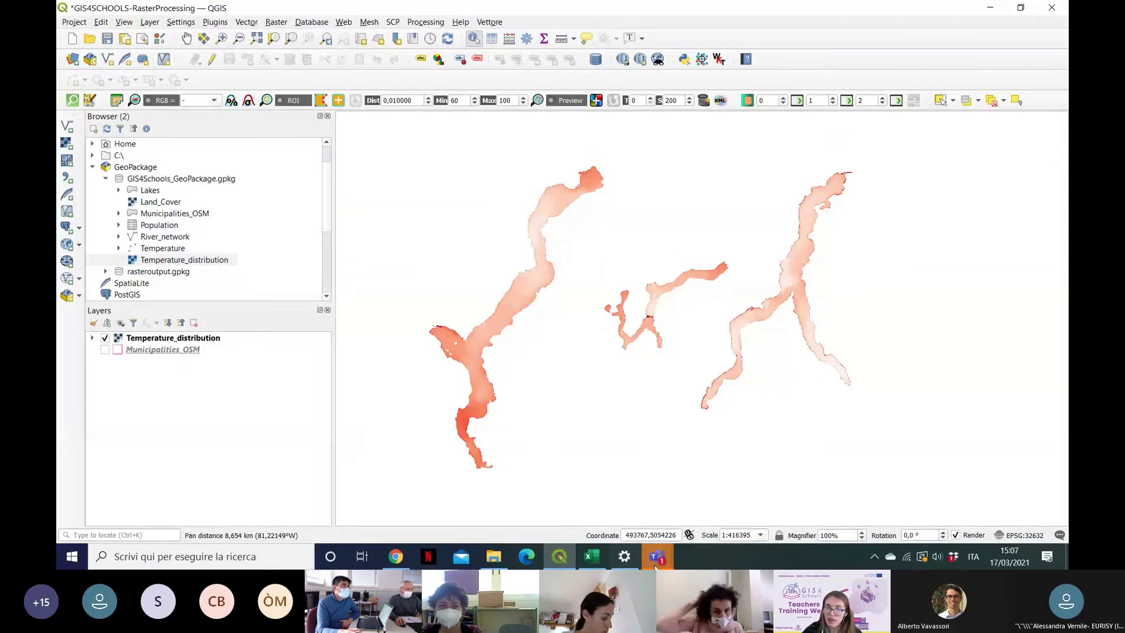
# Step: Identify the Temperature_distribution value in the empty area between the lakes, and close the identify results
pyautogui.moveTo(657, 556)
pyautogui.moveTo(706, 430)
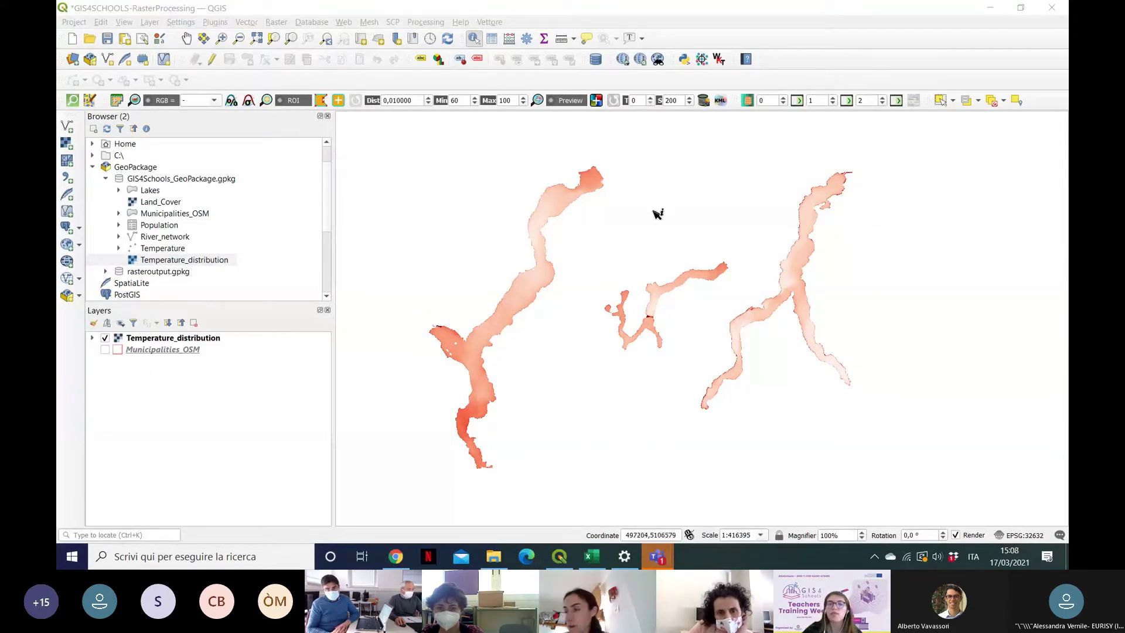
pyautogui.rightClick(646, 218)
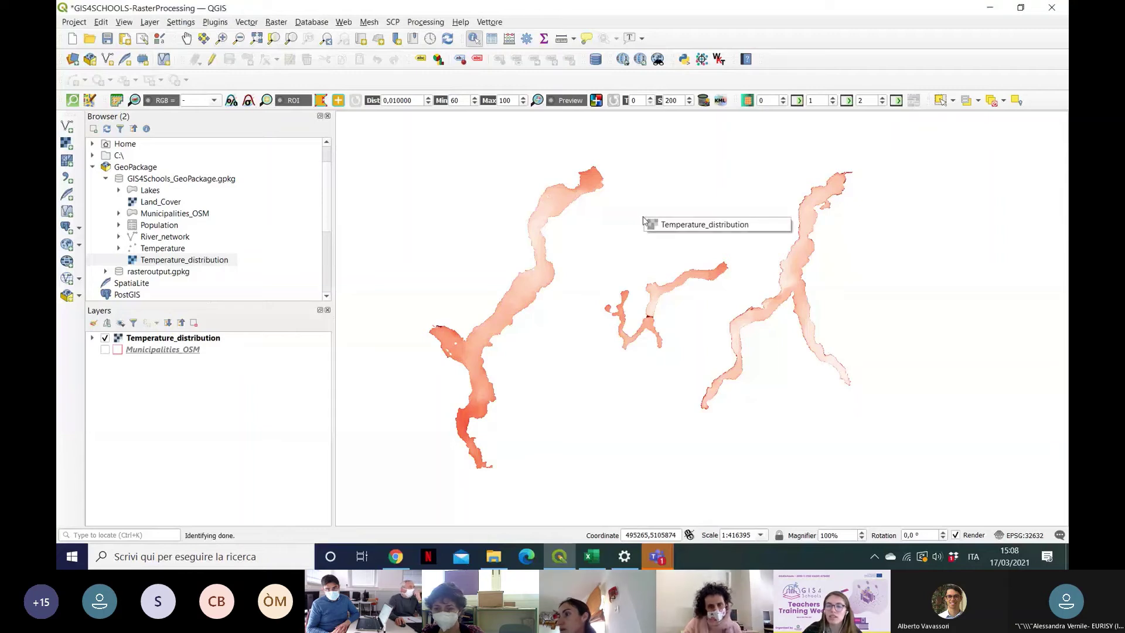
pyautogui.click(652, 223)
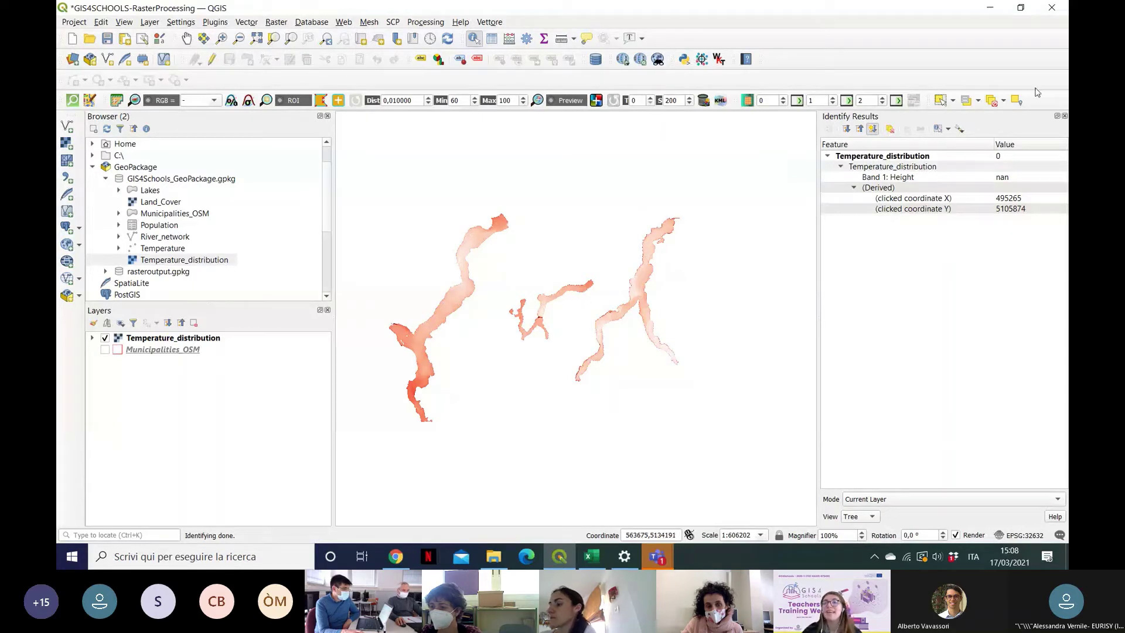
pyautogui.click(1065, 116)
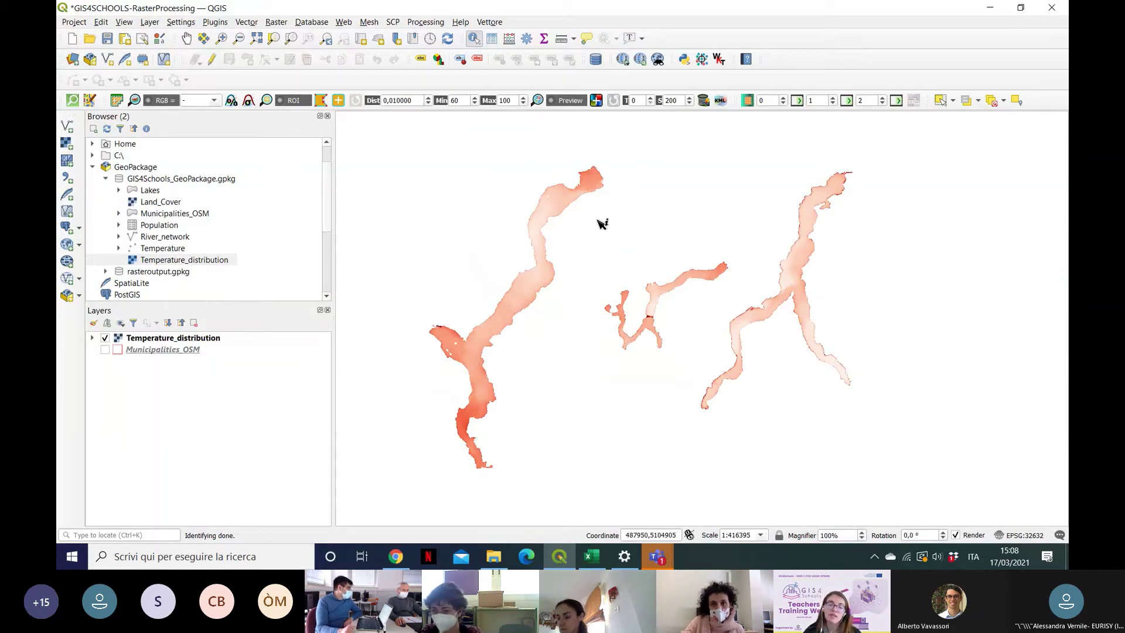
# Step: Open the GRASS r.null tool from the Processing Toolbox
pyautogui.click(435, 24)
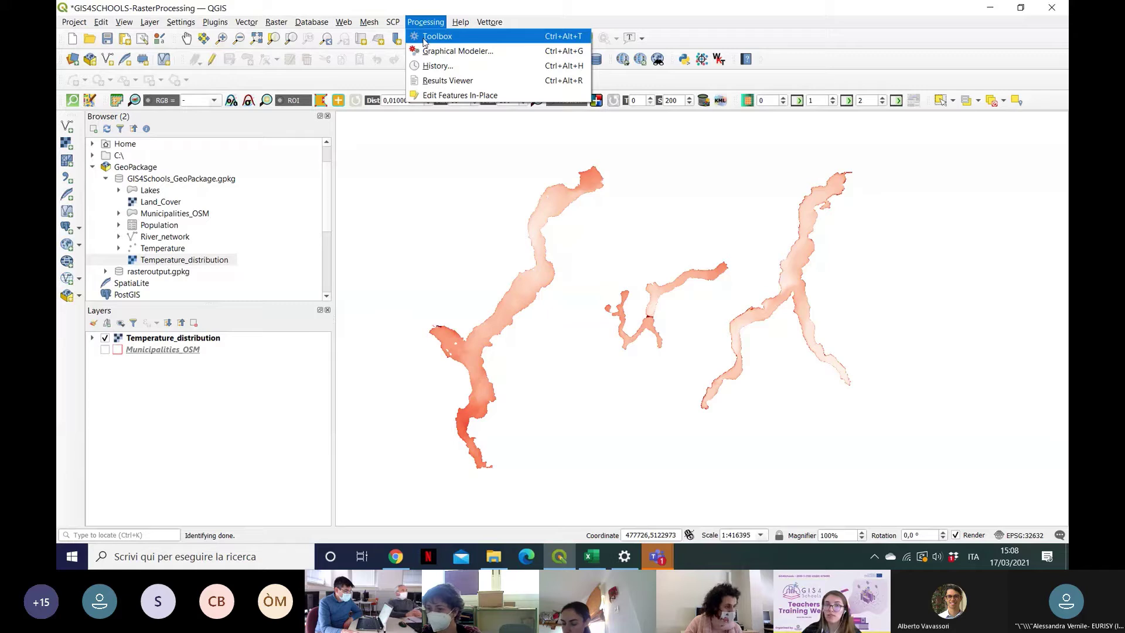
pyautogui.click(438, 38)
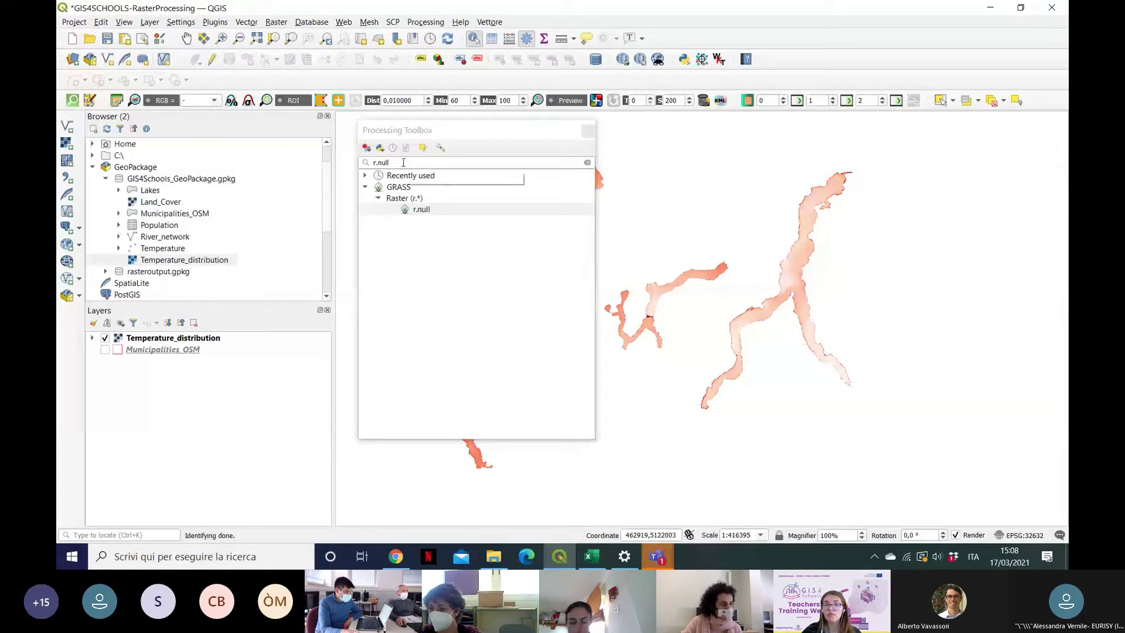
pyautogui.click(475, 136)
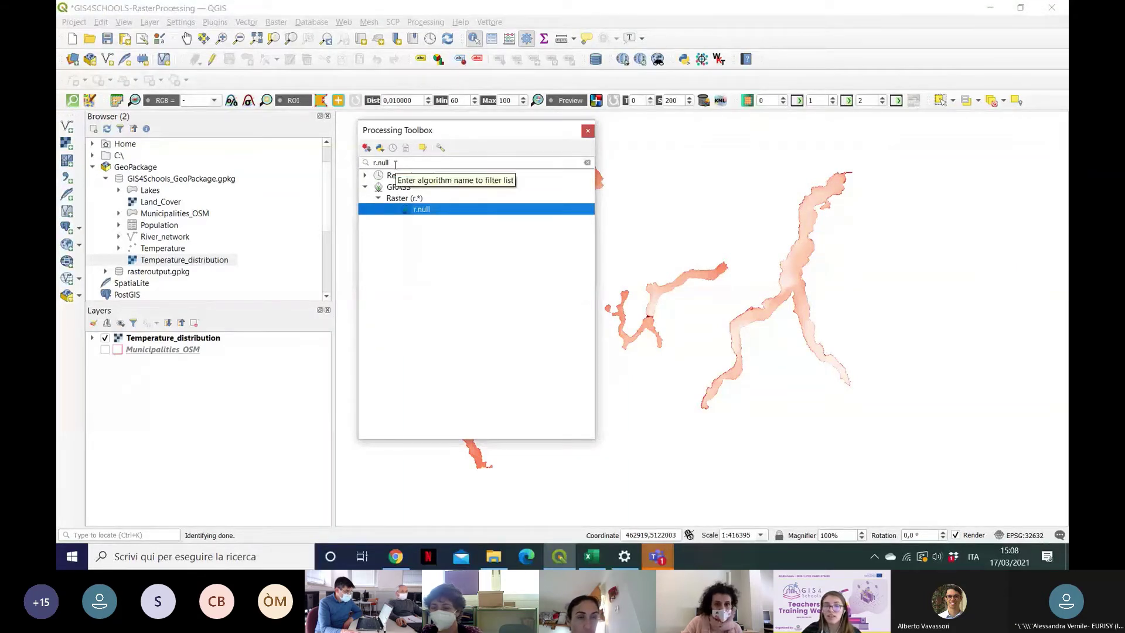
pyautogui.doubleClick(423, 210)
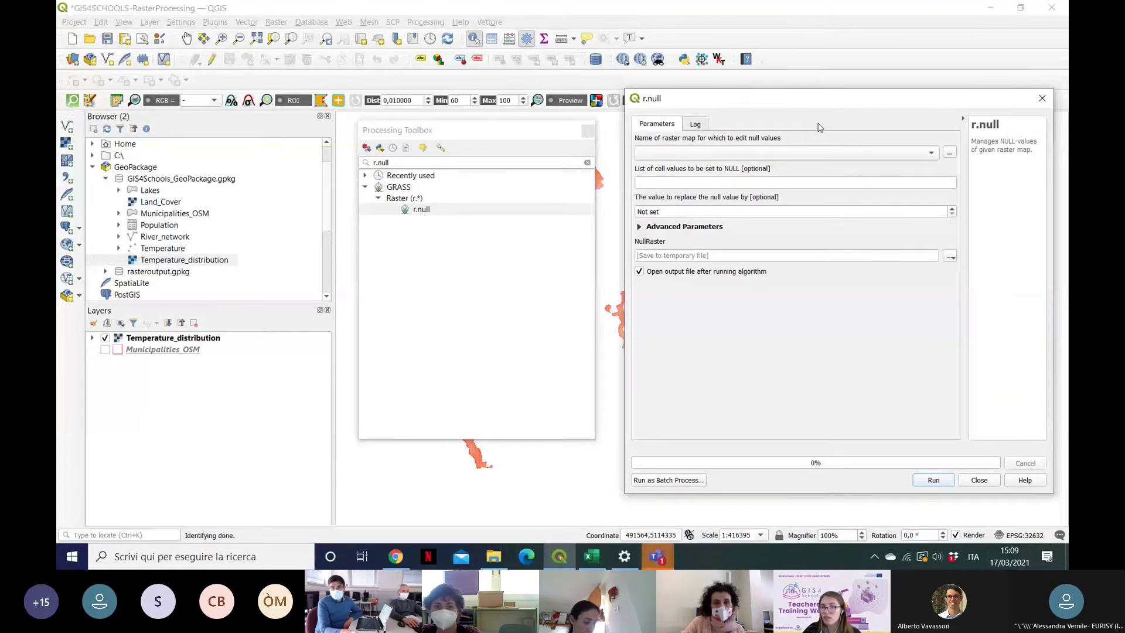
# Step: Set Temperature_distribution as the r.null input raster and nan as the cell value to set to null
pyautogui.click(785, 152)
pyautogui.click(700, 154)
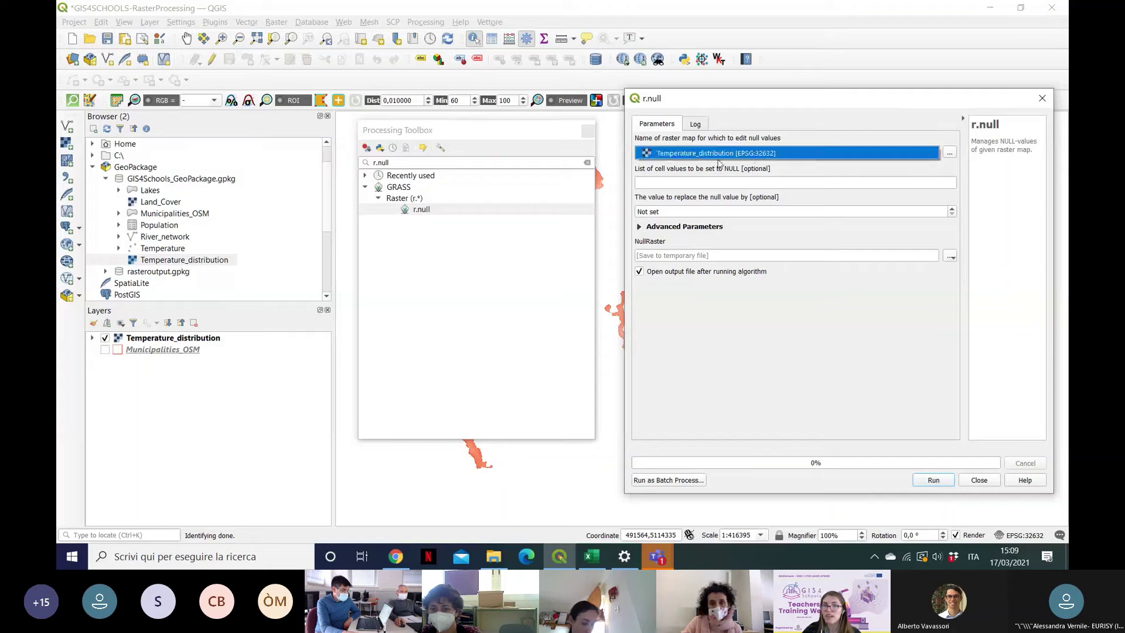
pyautogui.click(764, 155)
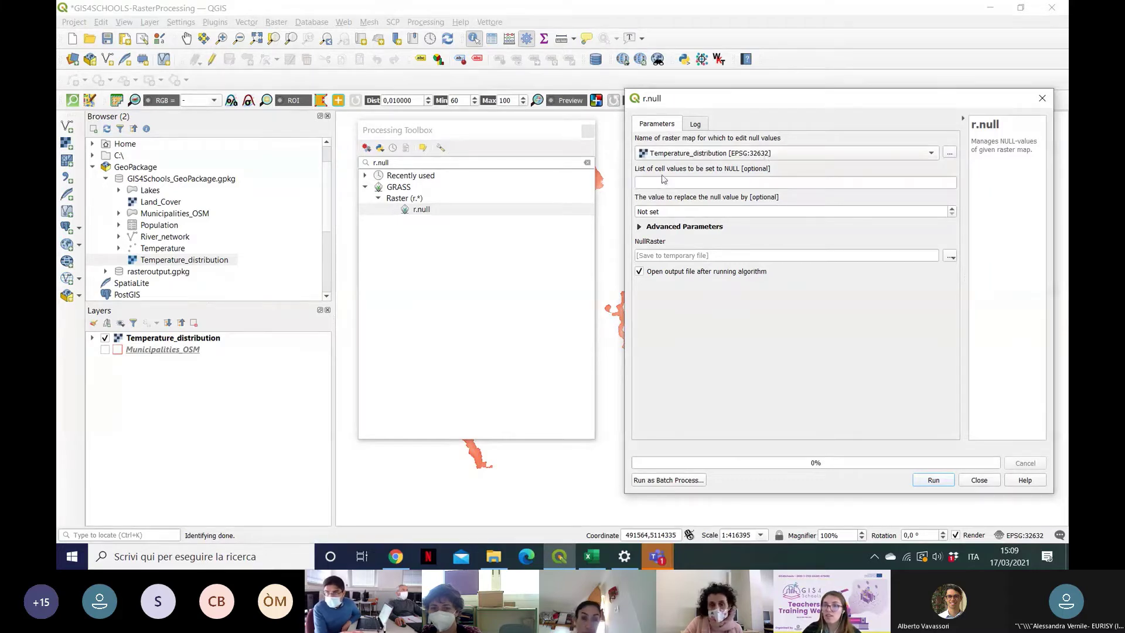
pyautogui.click(760, 184)
pyautogui.write('nan')
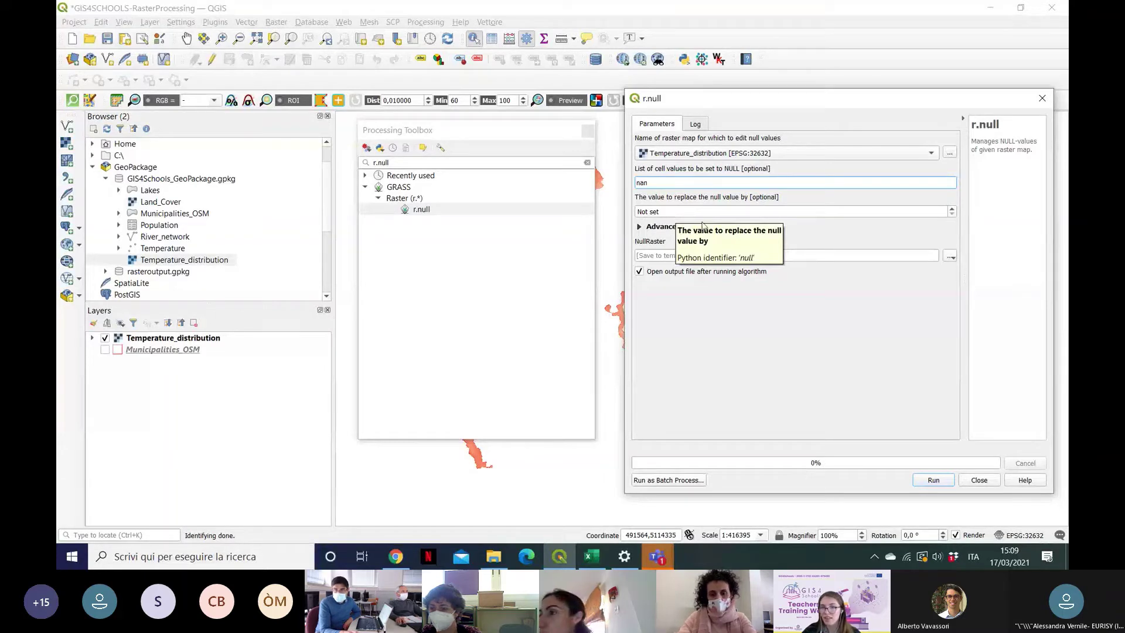
# Step: Choose Temperature_distribution_null.vrt in the Lesson_output folder as the VRT output file and copy its file name
pyautogui.click(950, 258)
pyautogui.click(960, 284)
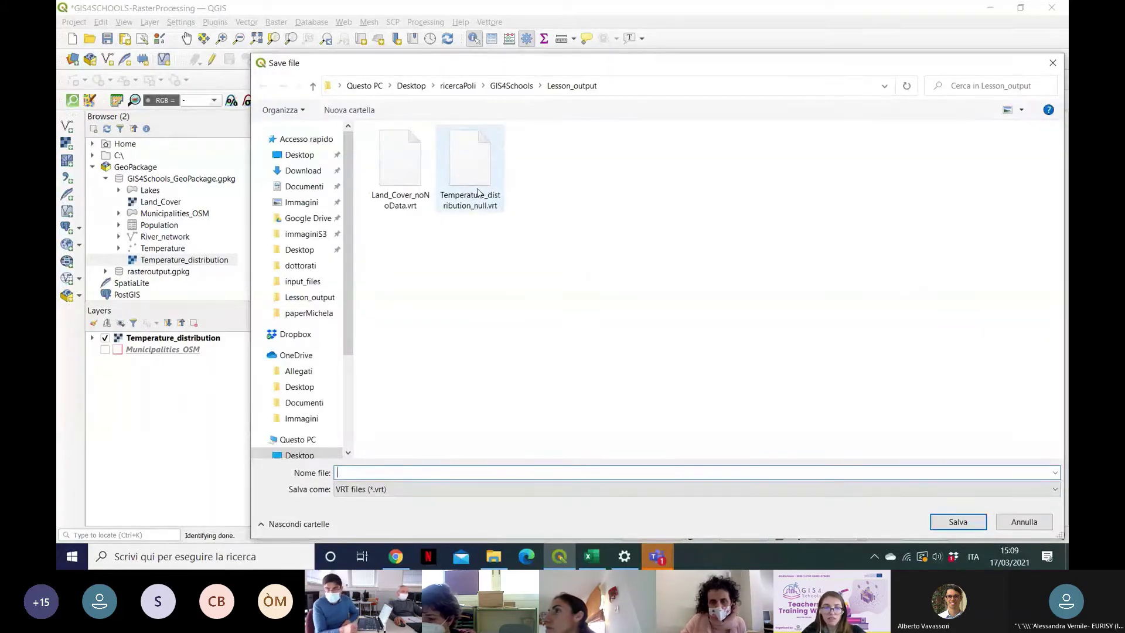
pyautogui.click(478, 193)
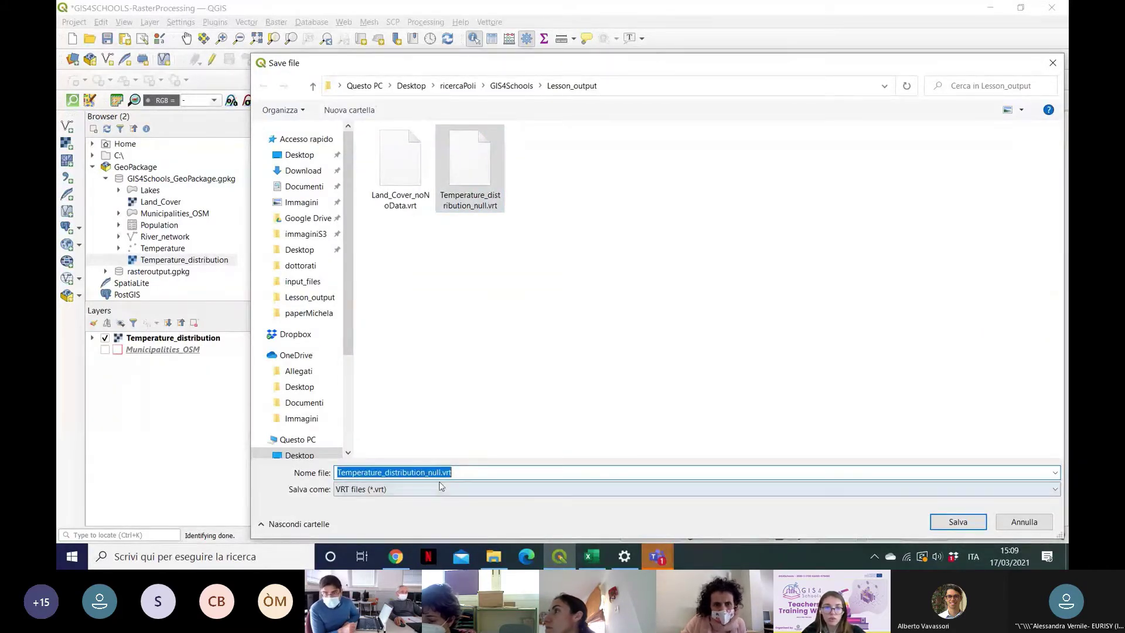
pyautogui.click(441, 489)
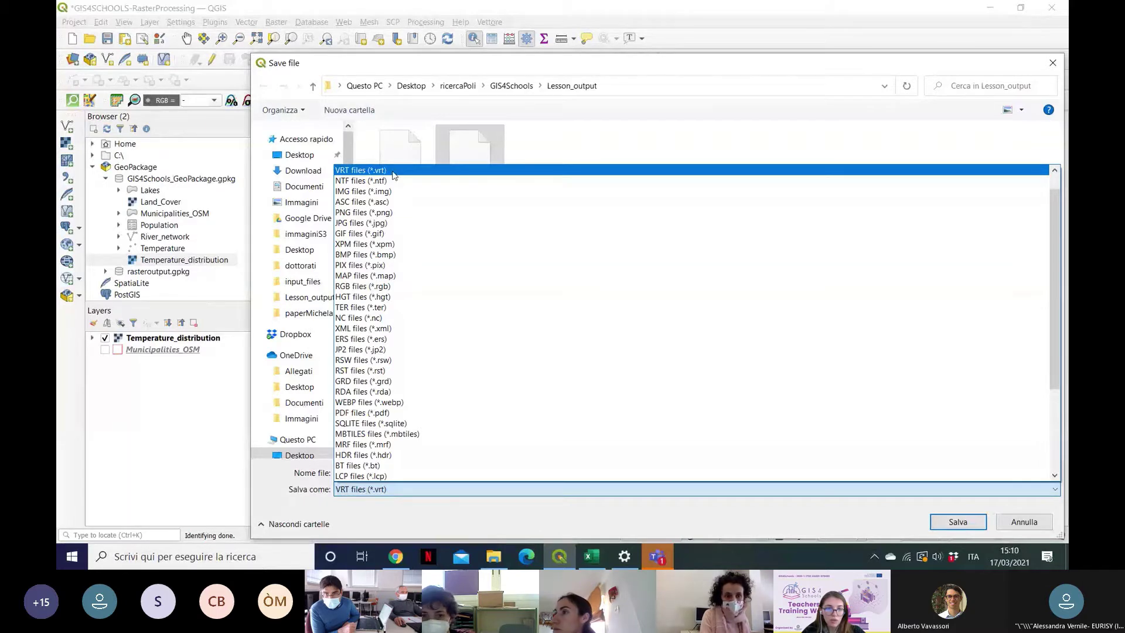
pyautogui.click(392, 174)
pyautogui.doubleClick(463, 472)
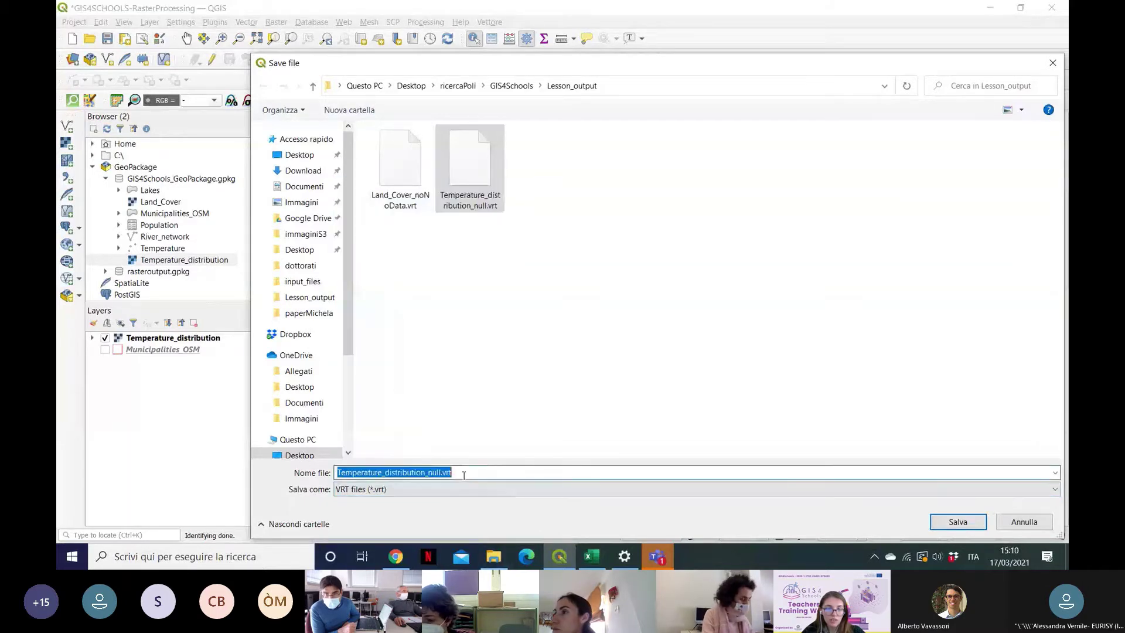
pyautogui.click(469, 474)
pyautogui.moveTo(469, 473); pyautogui.dragTo(292, 476)
pyautogui.hotkey('ctrl', 'c')
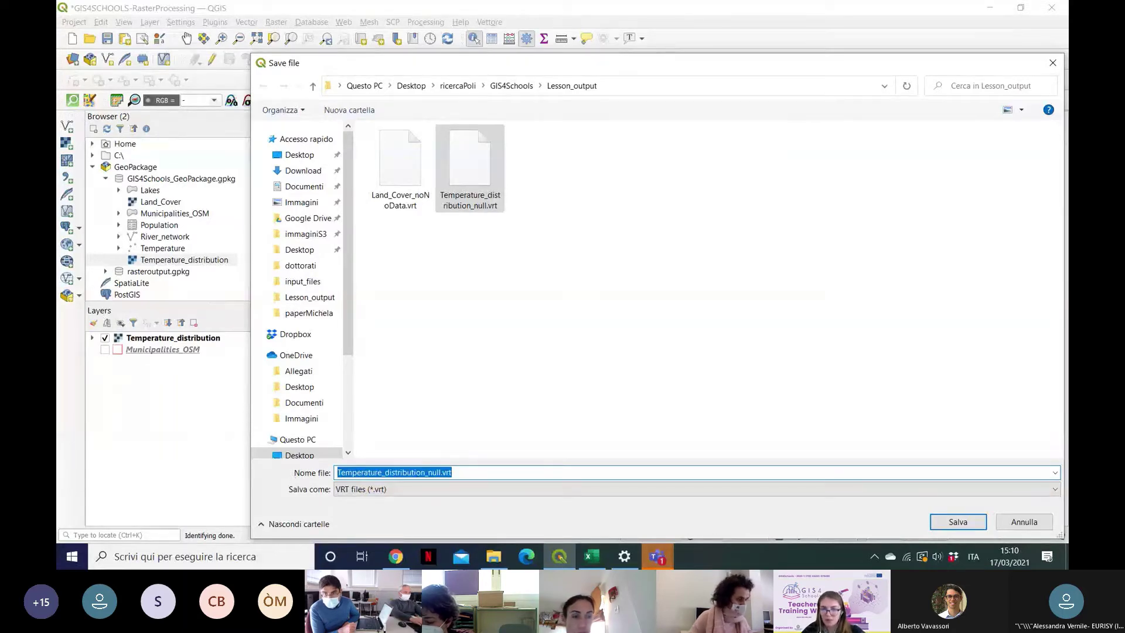
# Step: Switch to Microsoft Teams, post the file name Temperature_distribution_null.vrt in the meeting chat, and return to QGIS
pyautogui.click(657, 556)
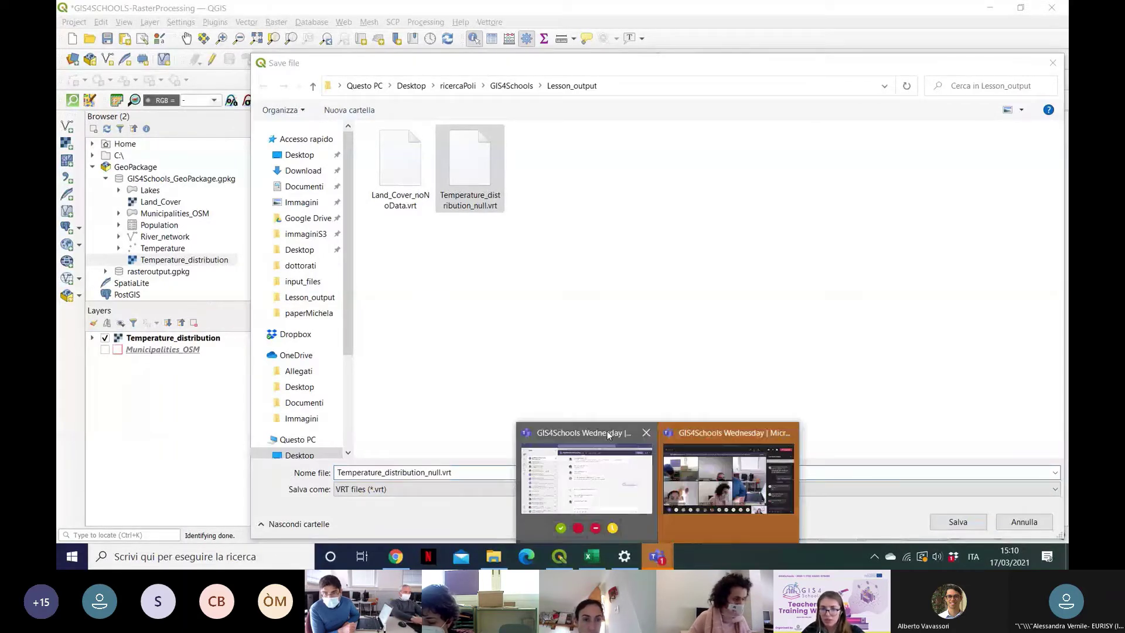
pyautogui.click(607, 432)
pyautogui.click(891, 506)
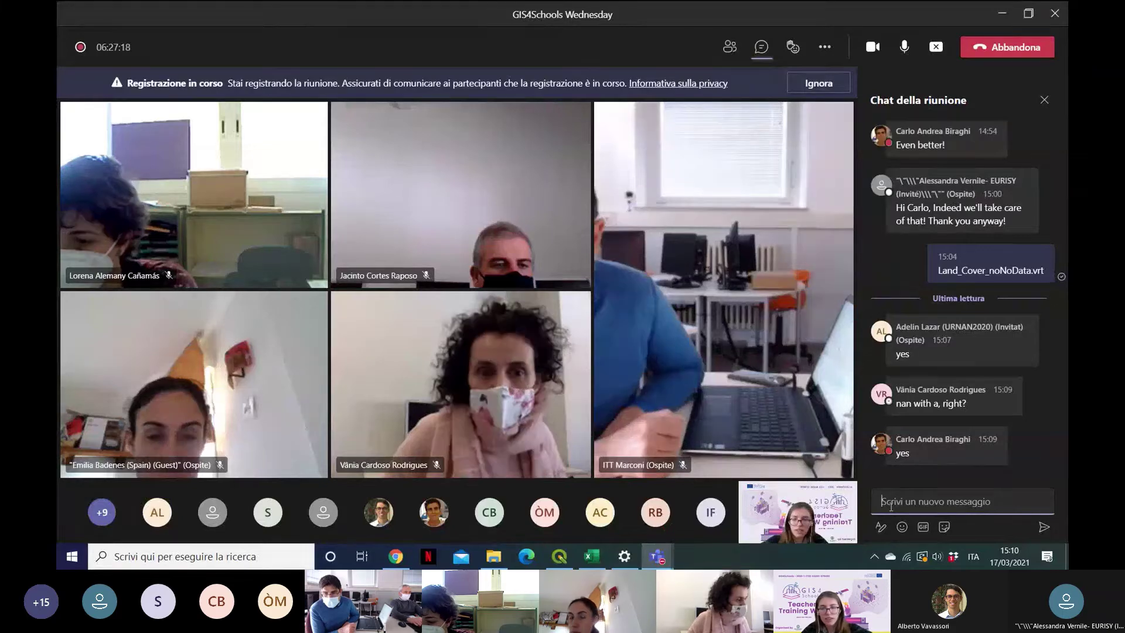
pyautogui.hotkey('ctrl', 'v')
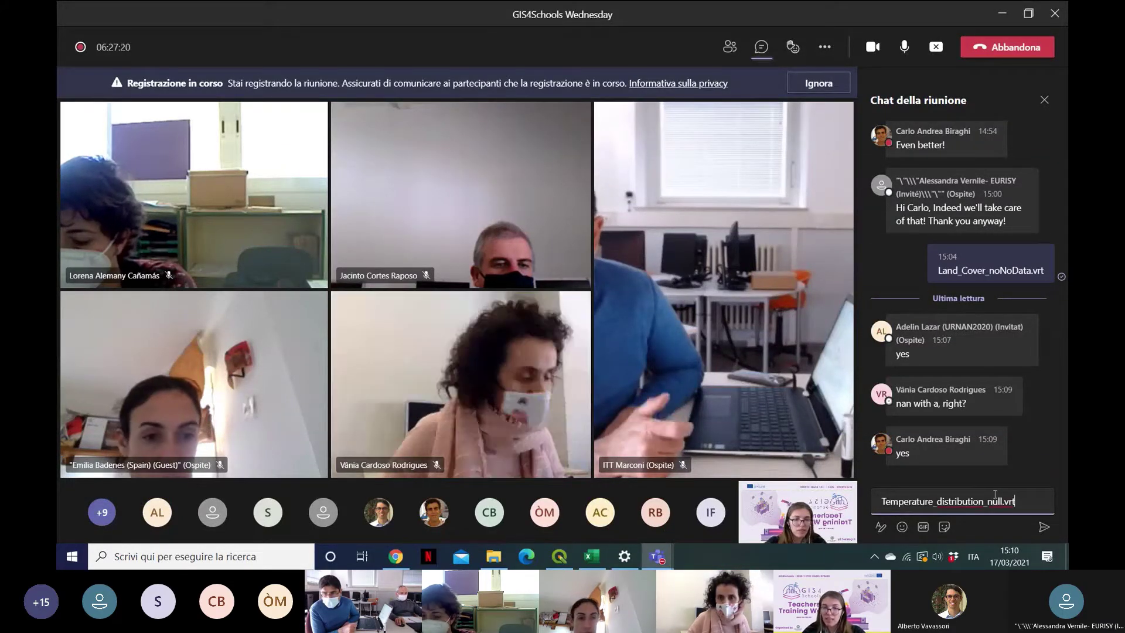
pyautogui.press('Return')
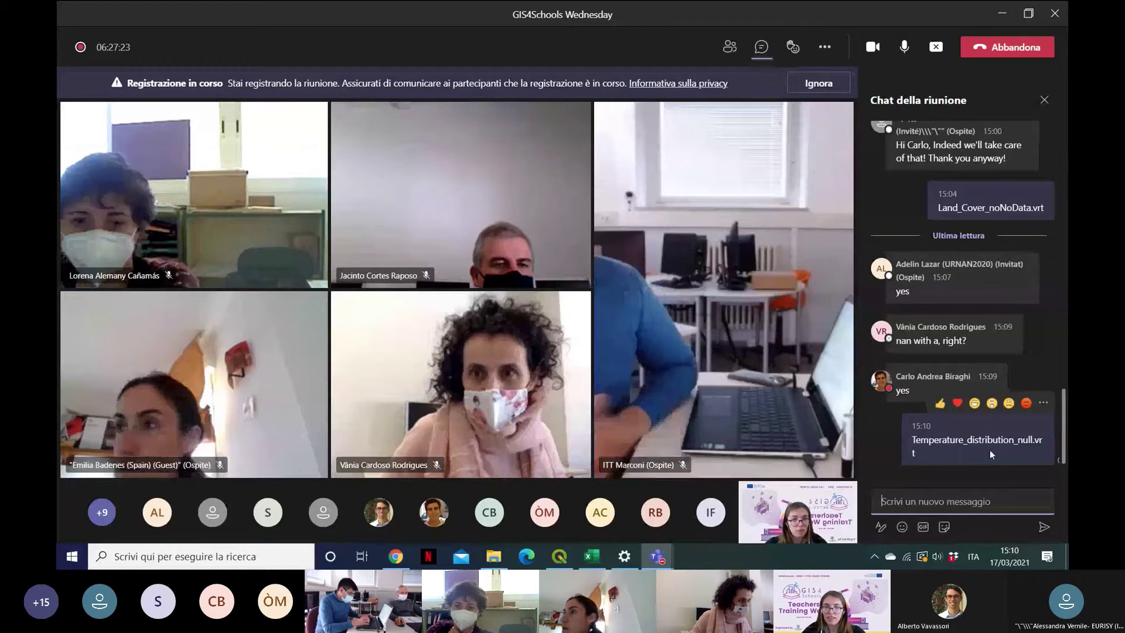
pyautogui.click(651, 560)
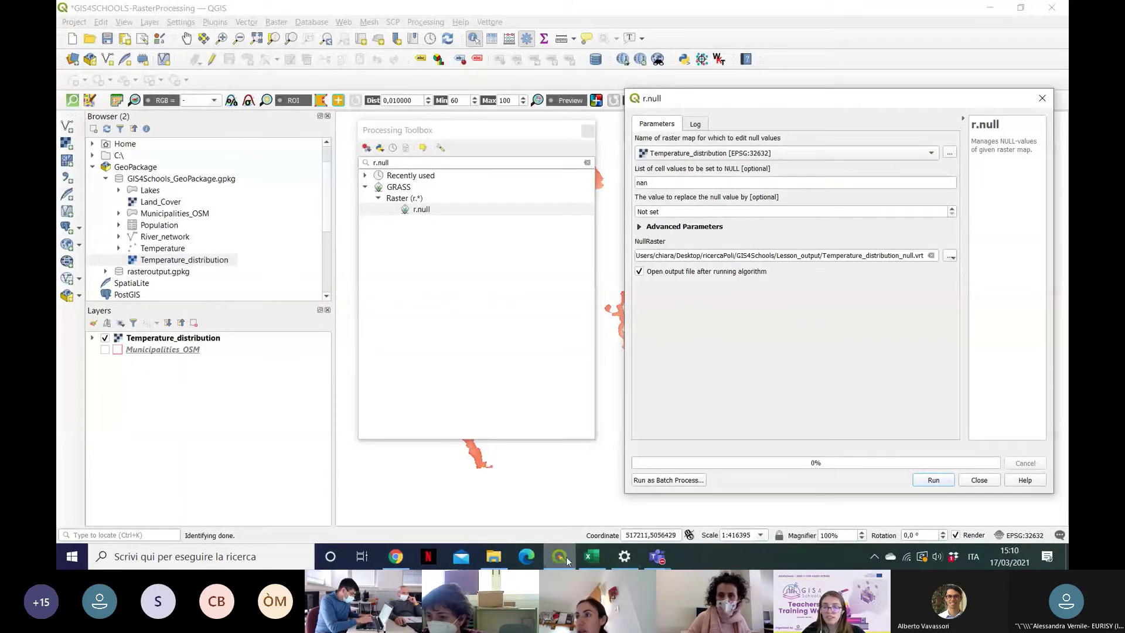
pyautogui.moveTo(657, 557)
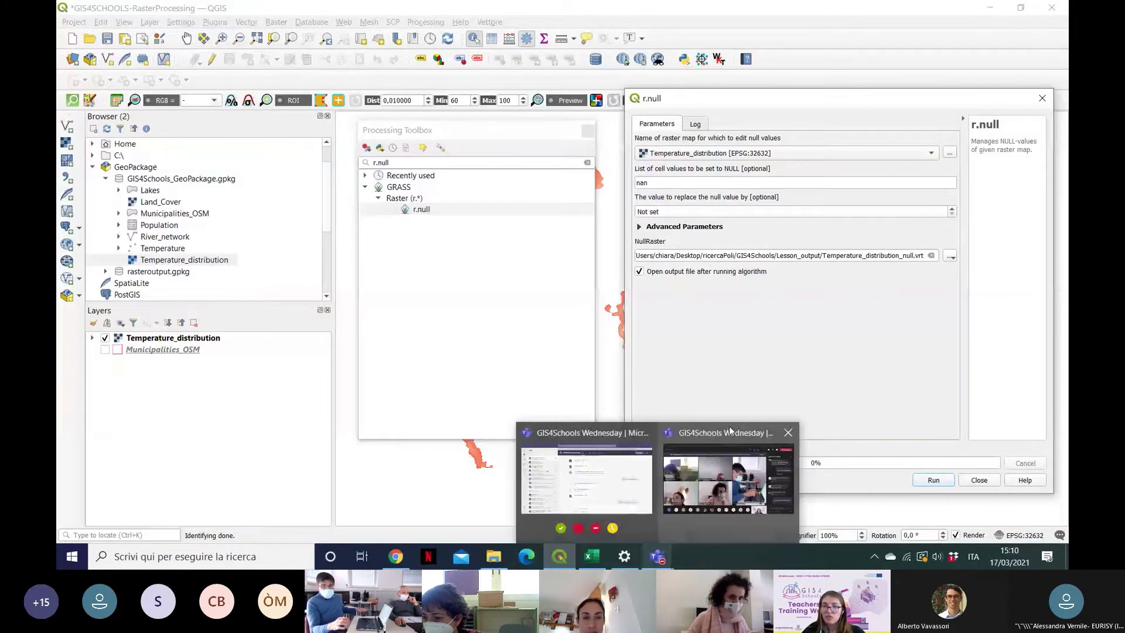
pyautogui.moveTo(731, 431)
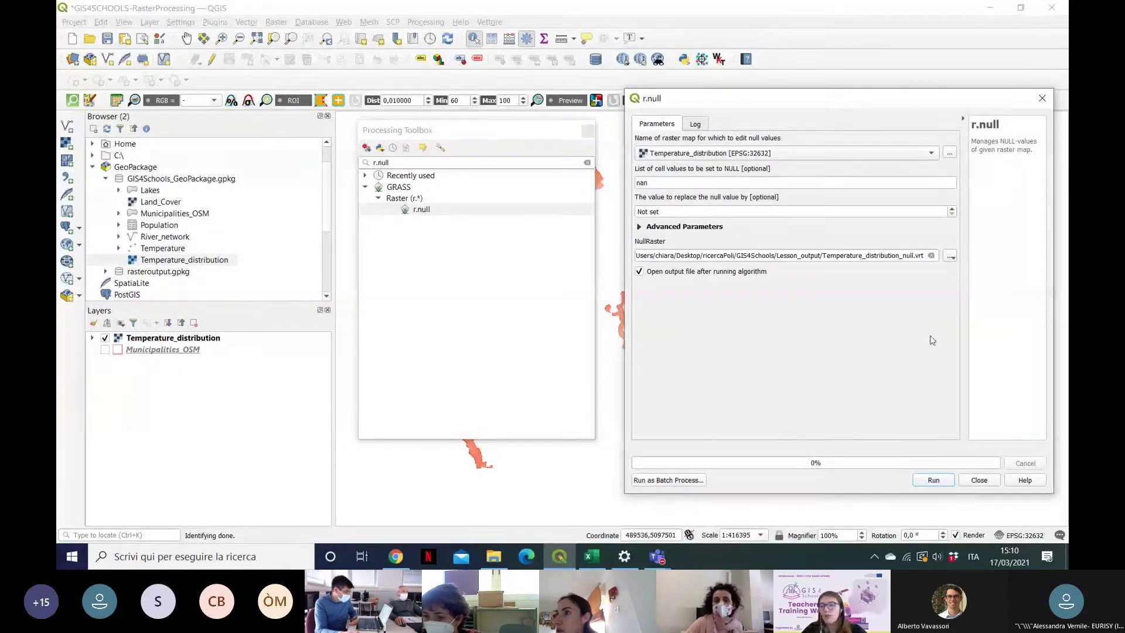
# Step: Run r.null on Temperature_distribution, and close the tool dialog and the Processing Toolbox
pyautogui.click(936, 483)
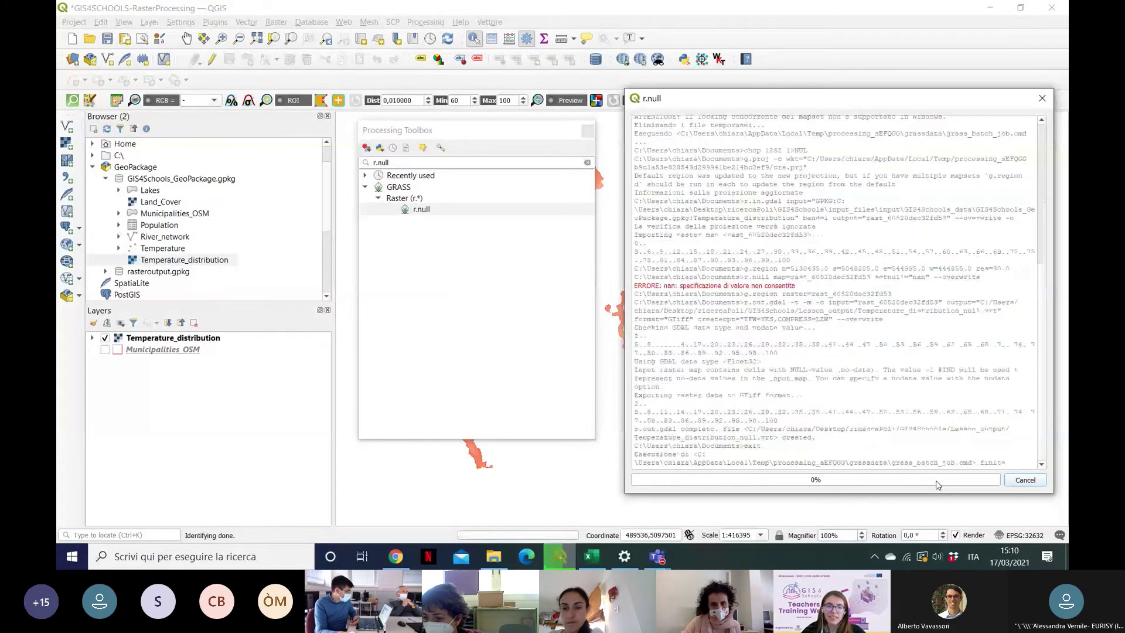
pyautogui.click(985, 483)
pyautogui.click(588, 130)
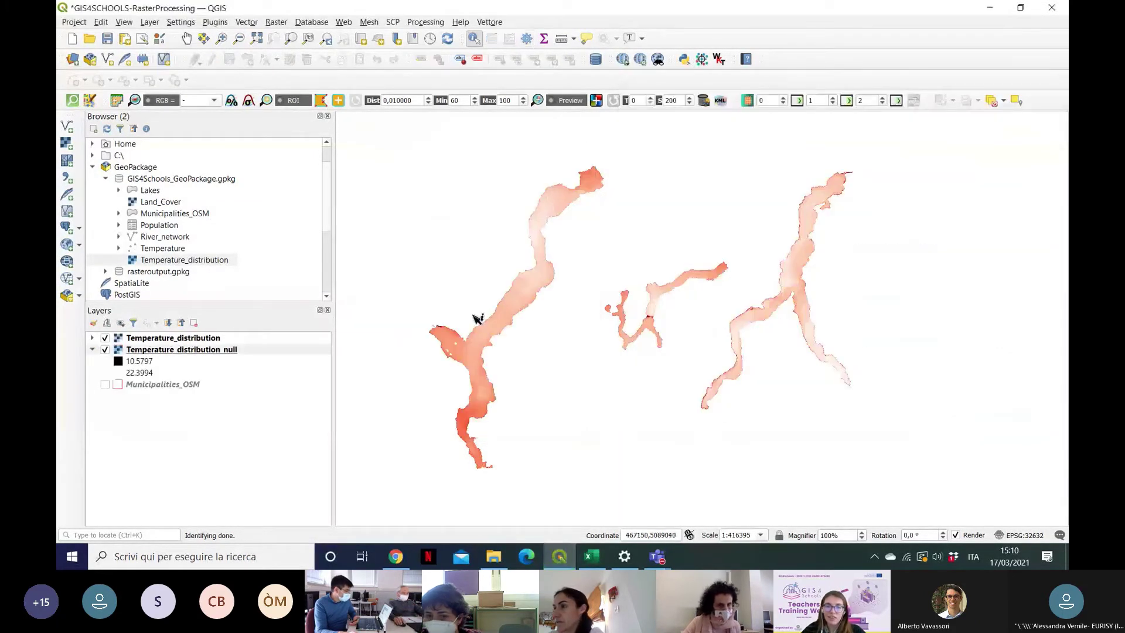
pyautogui.scroll(1, 662, 282)
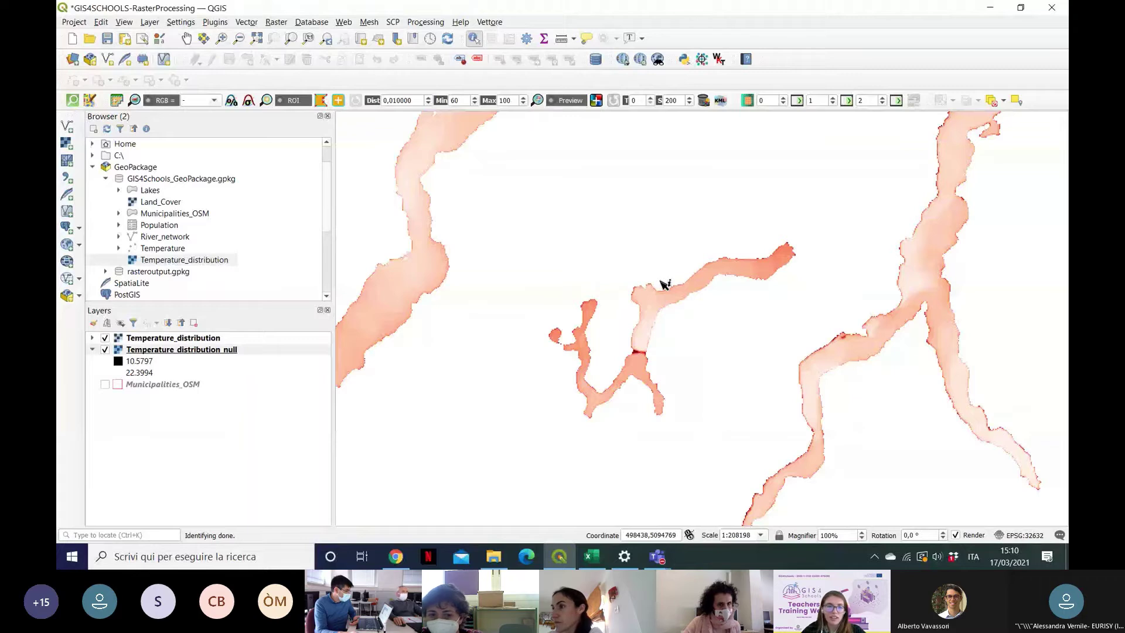
# Step: Hide the Temperature_distribution layer and keep Temperature_distribution_null displayed
pyautogui.click(538, 225)
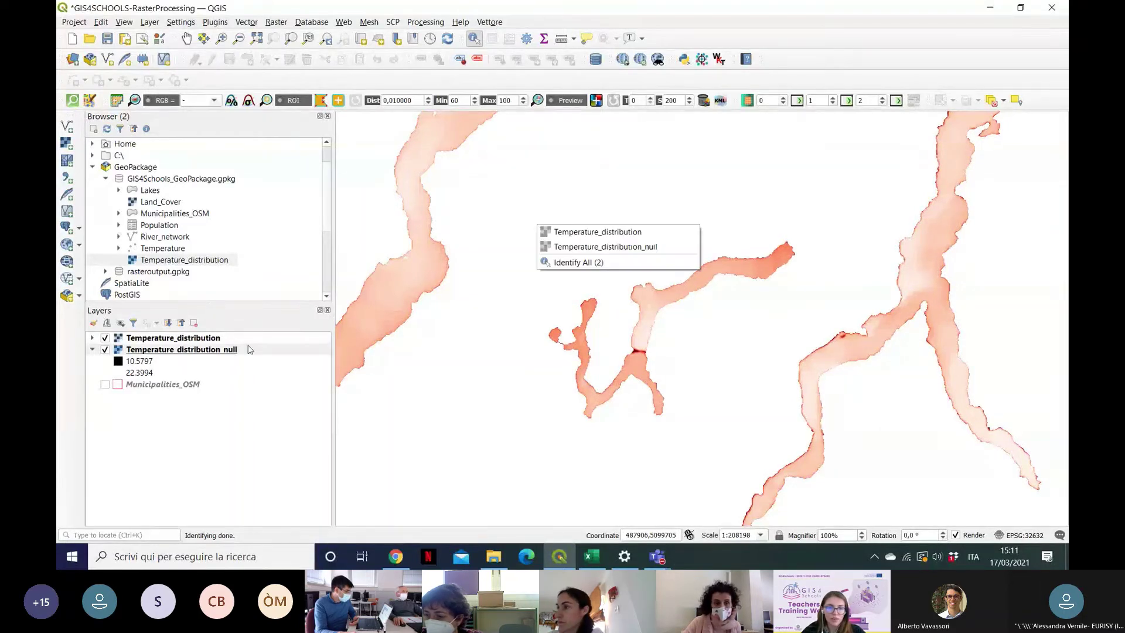
pyautogui.click(250, 349)
pyautogui.press('space')
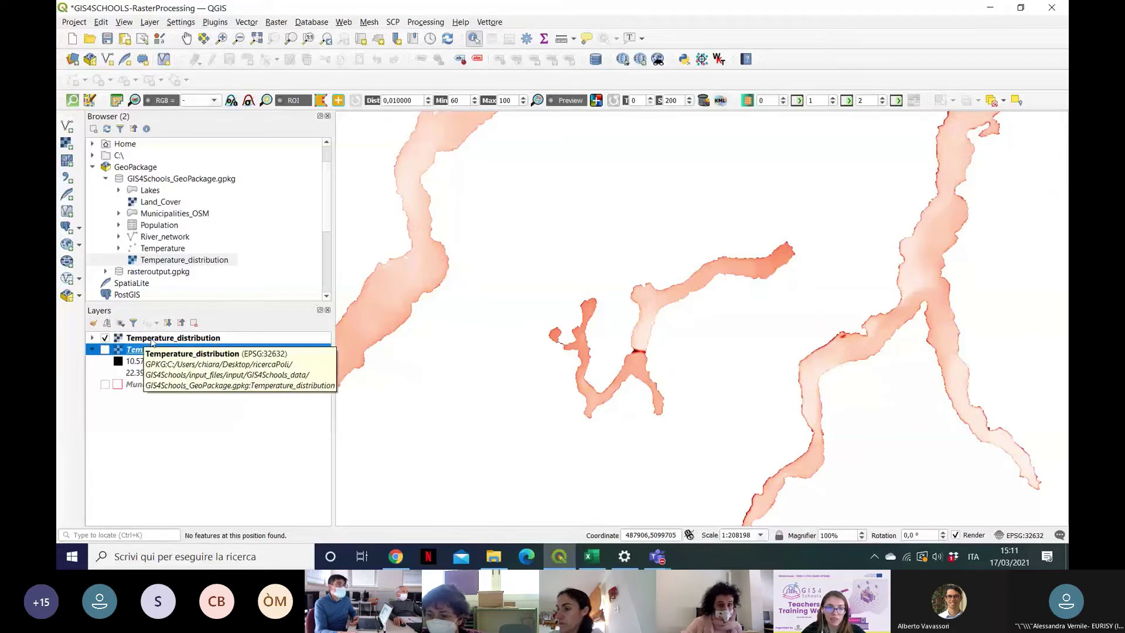
pyautogui.click(105, 350)
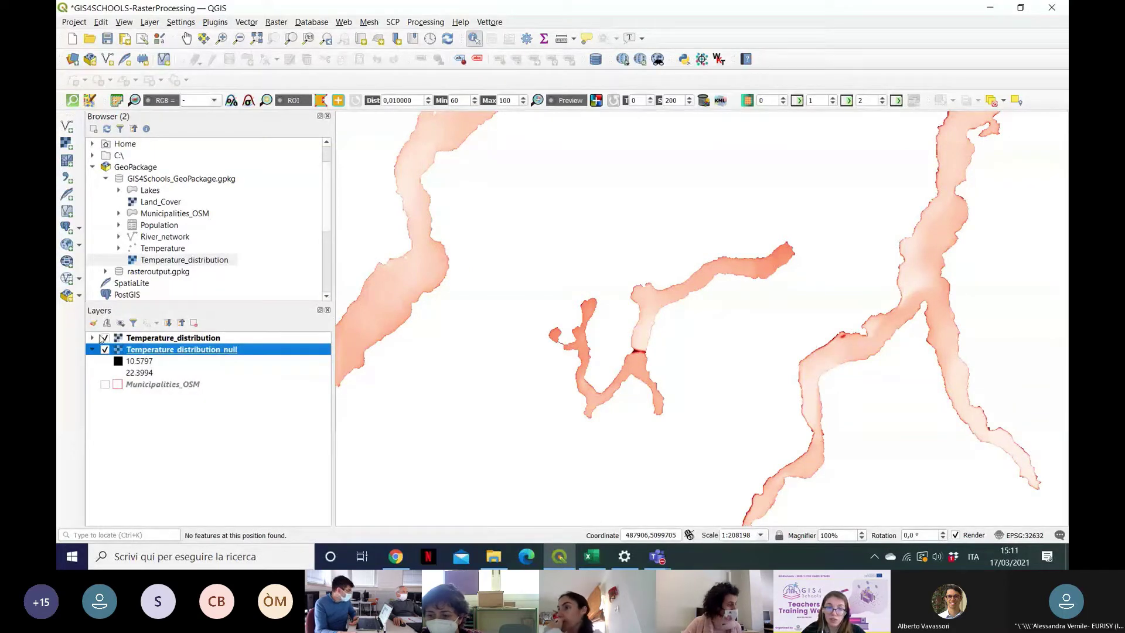
pyautogui.click(105, 338)
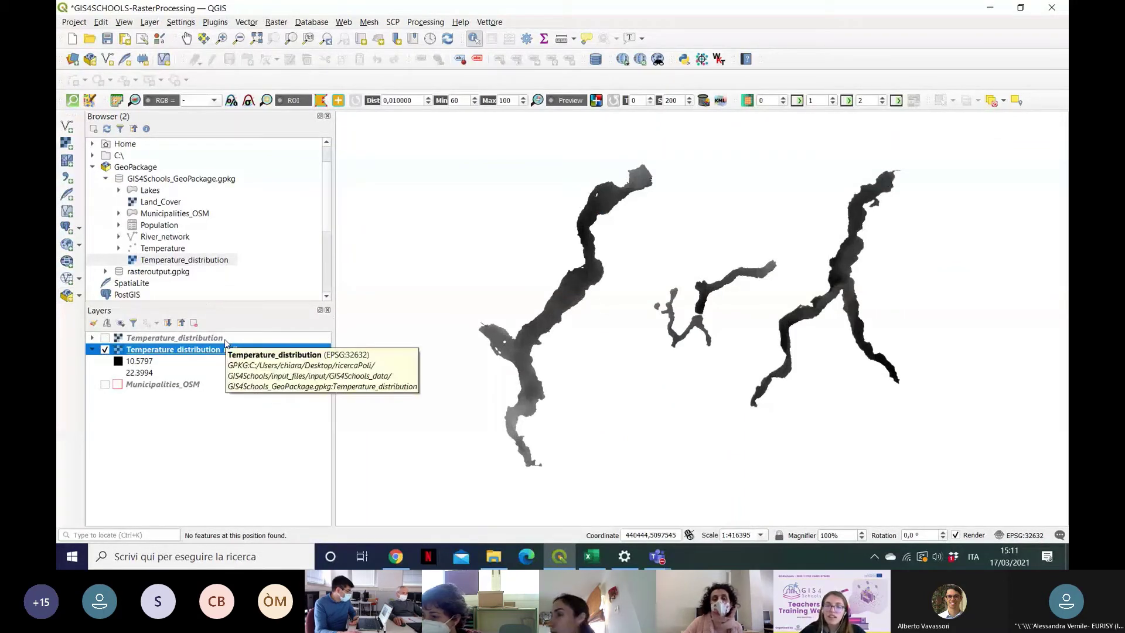
# Step: Identify the Temperature_distribution_null value at a blank map location between the lakes
pyautogui.click(657, 239)
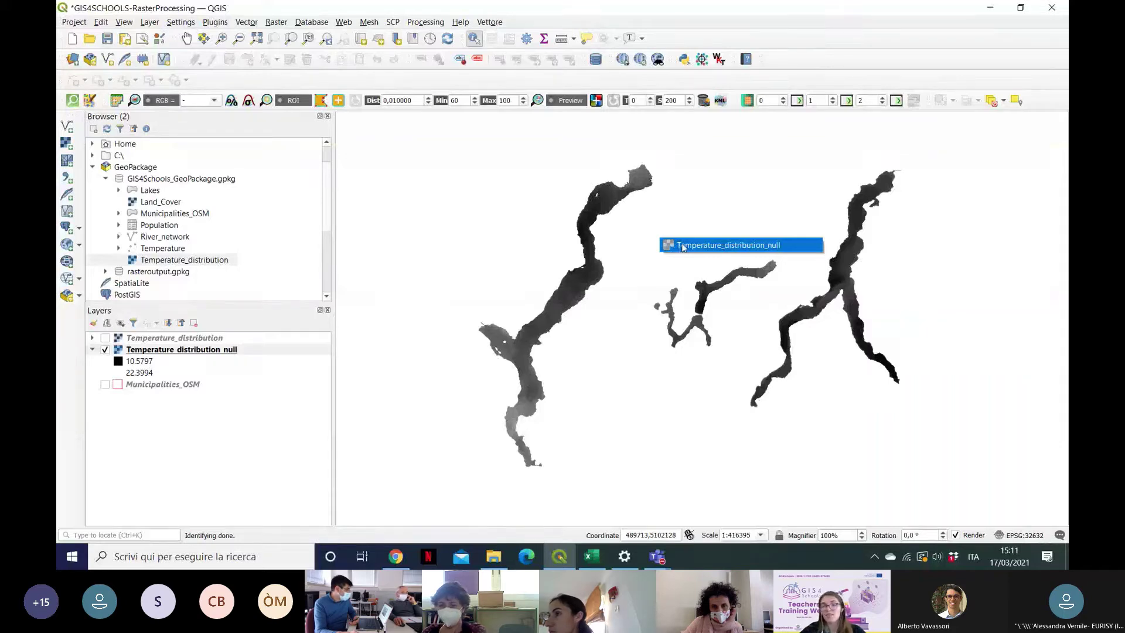
pyautogui.click(682, 246)
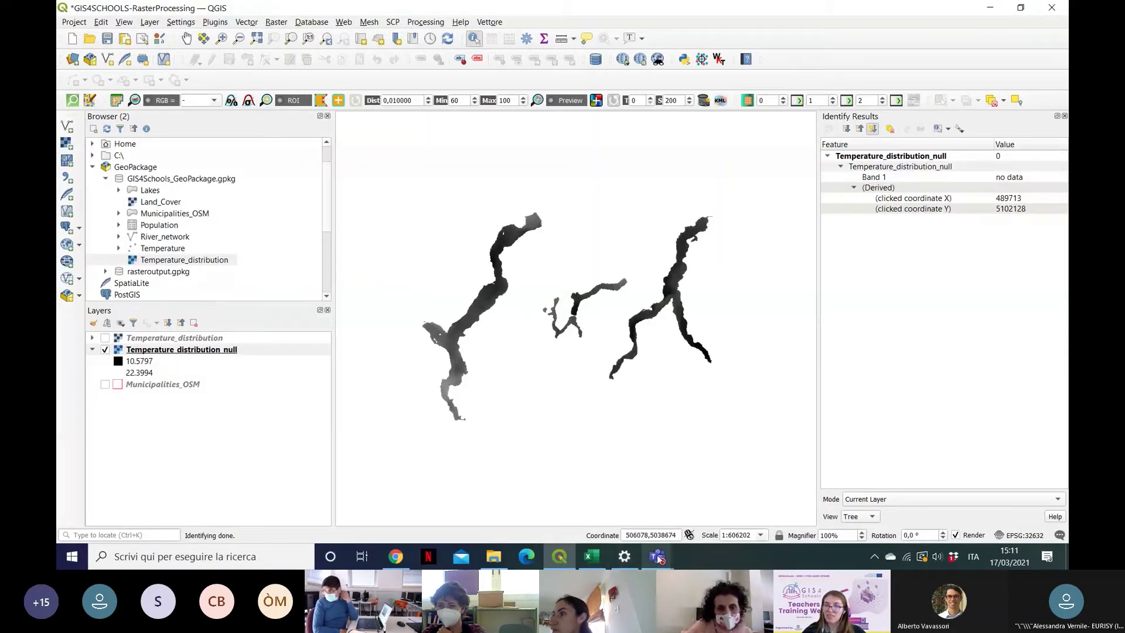
pyautogui.moveTo(657, 555)
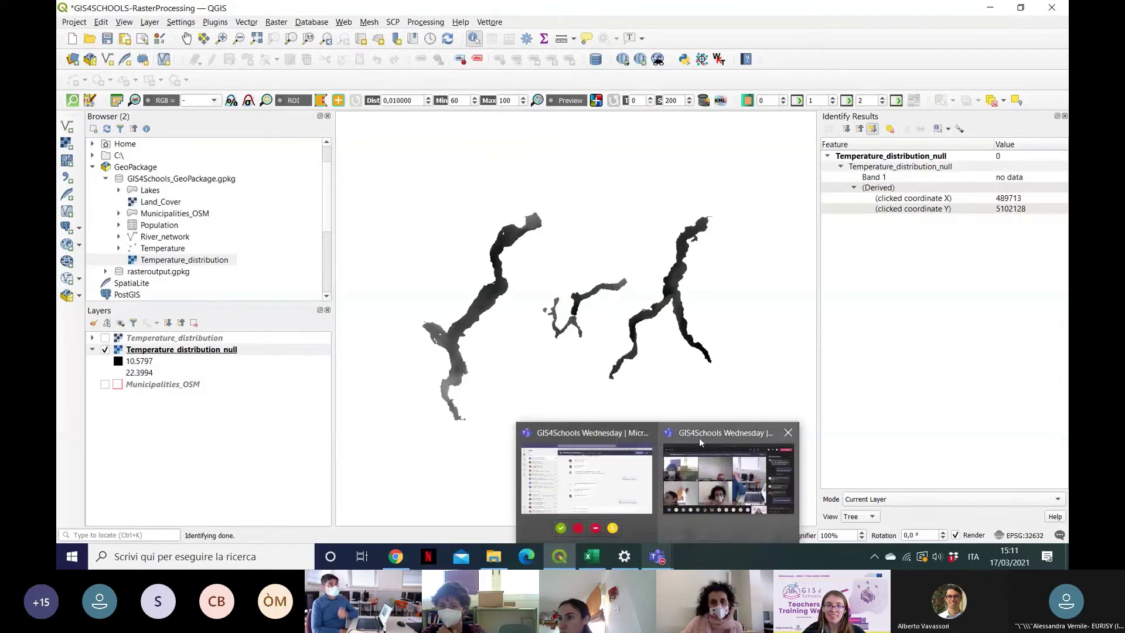
pyautogui.moveTo(699, 437)
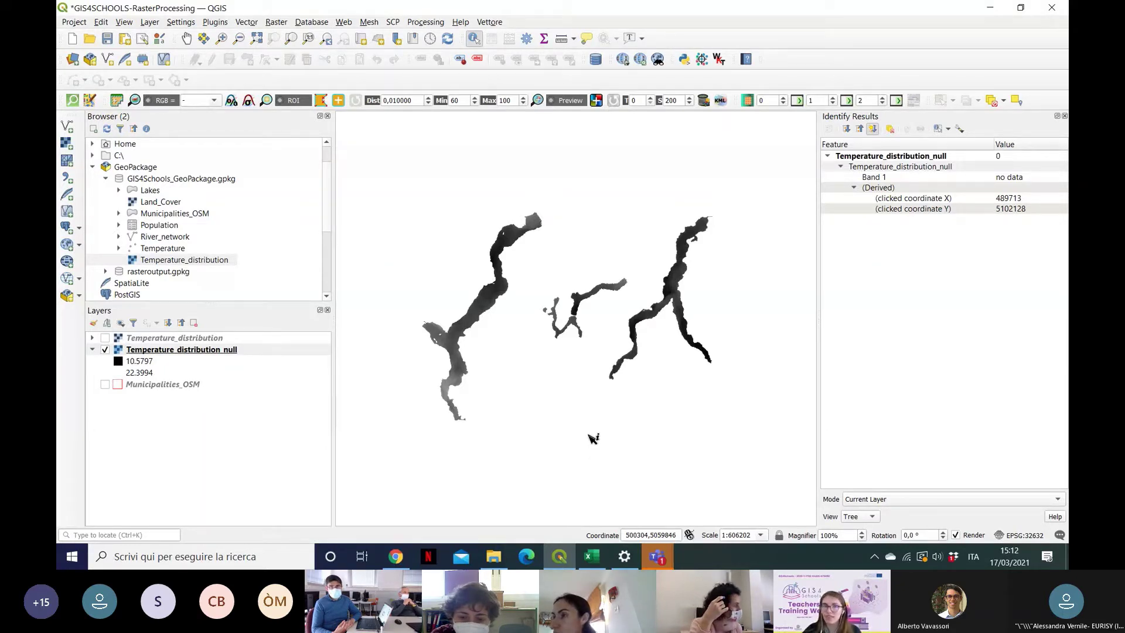
# Step: Open the Raster Calculator, then switch to Chrome and copy the Temperature_distribution_null@1 expression from the Raster processing tutorial page
pyautogui.click(279, 23)
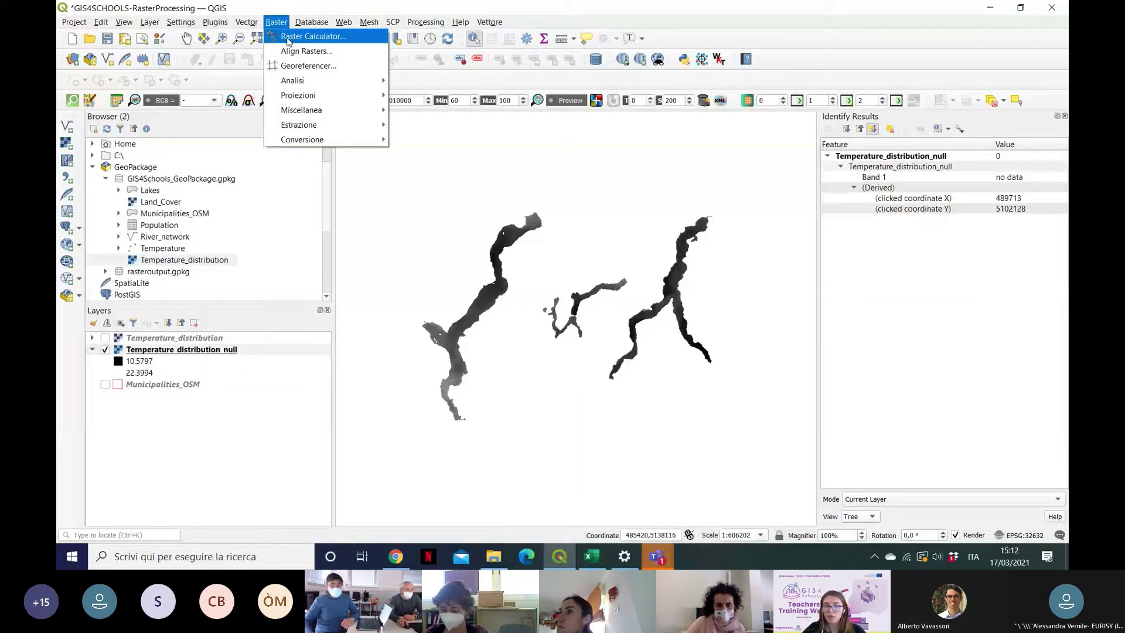
pyautogui.click(288, 39)
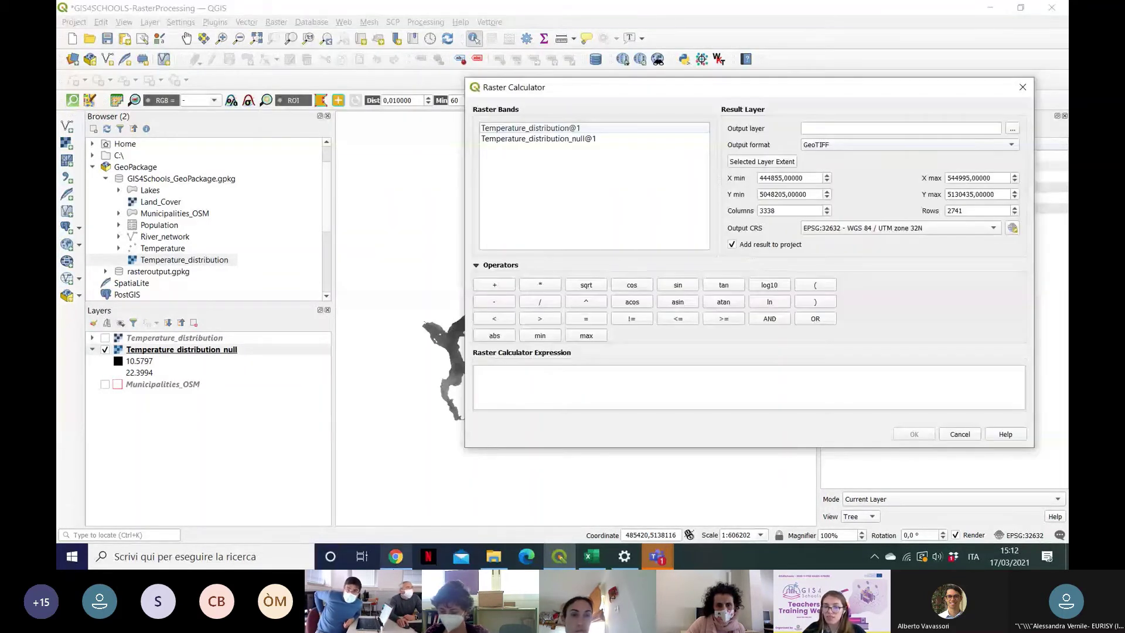
pyautogui.moveTo(401, 564)
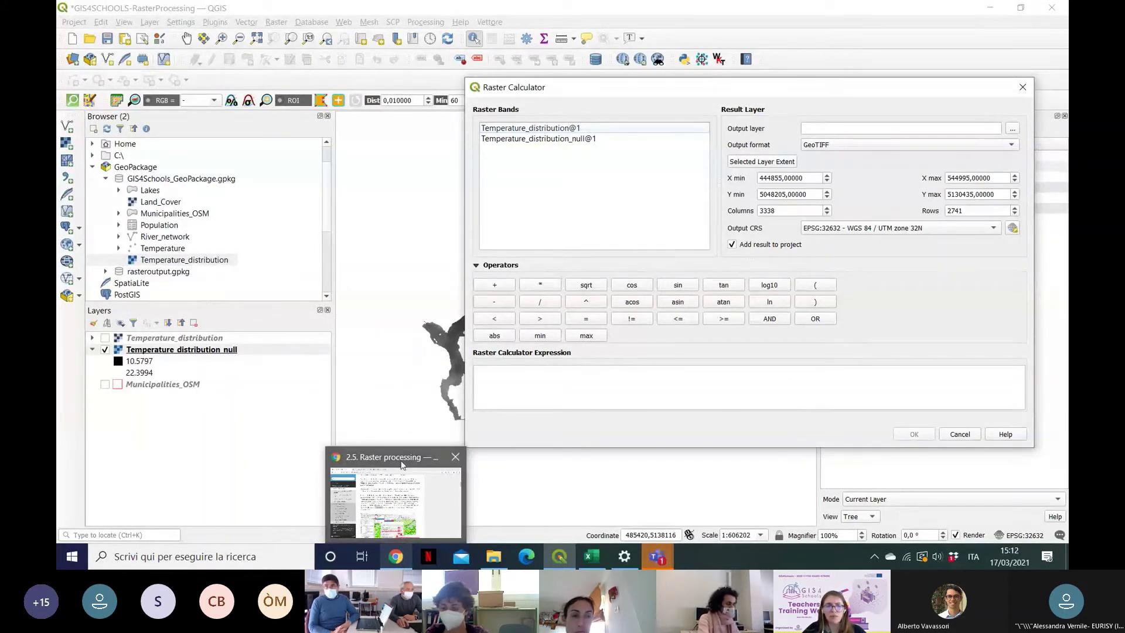
pyautogui.click(404, 464)
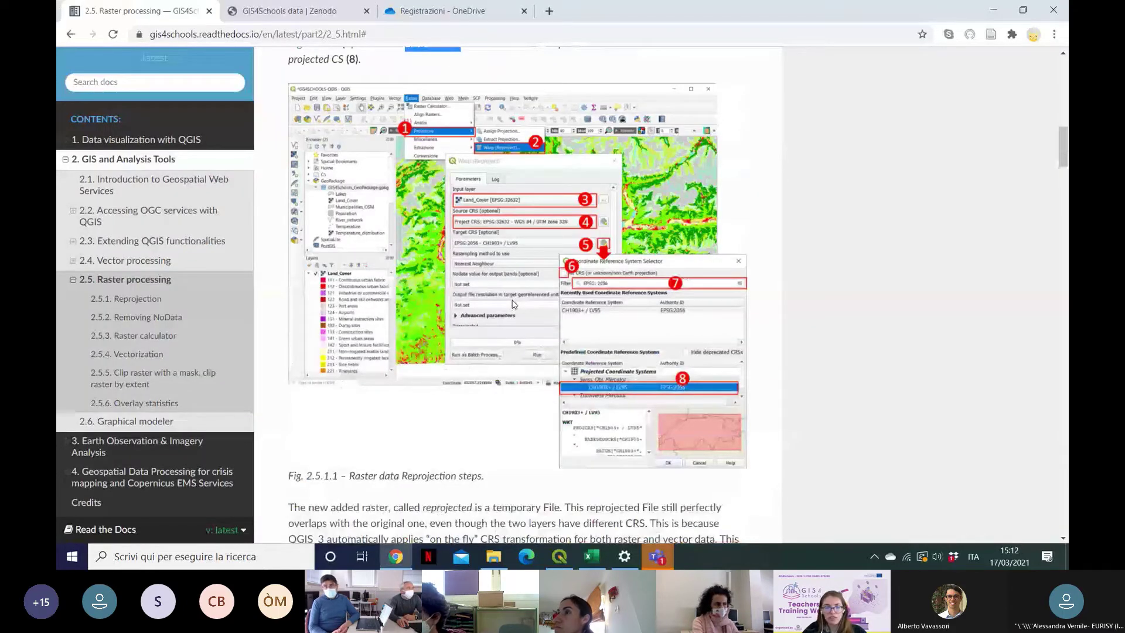
pyautogui.scroll(-20, 514, 302)
pyautogui.scroll(-3, 514, 301)
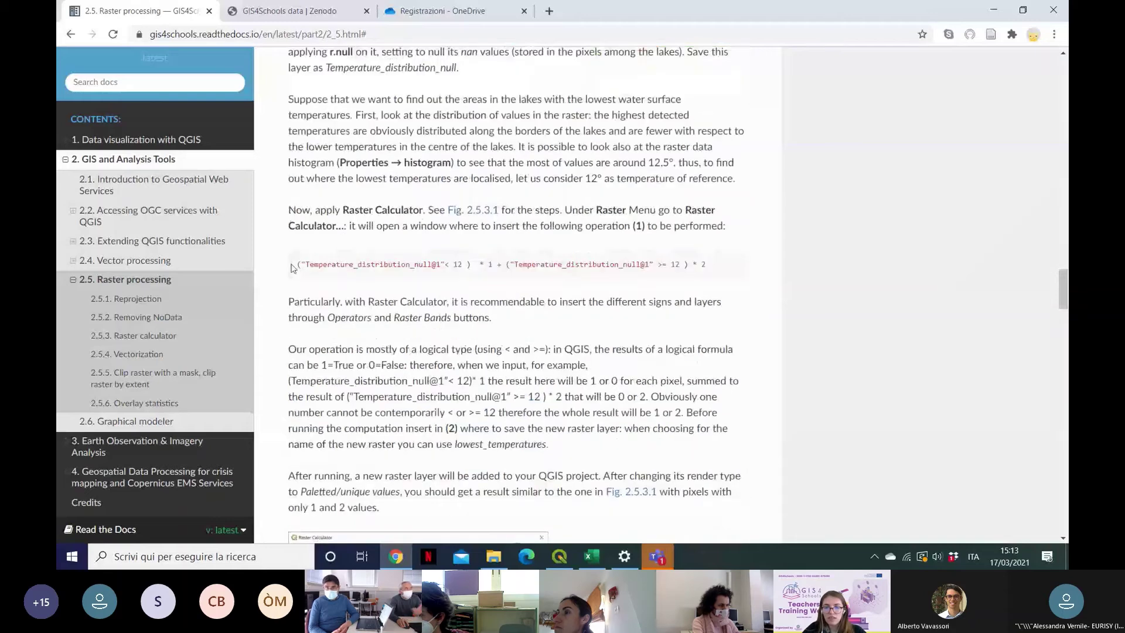
pyautogui.moveTo(293, 269); pyautogui.dragTo(707, 265)
pyautogui.hotkey('ctrl', 'c')
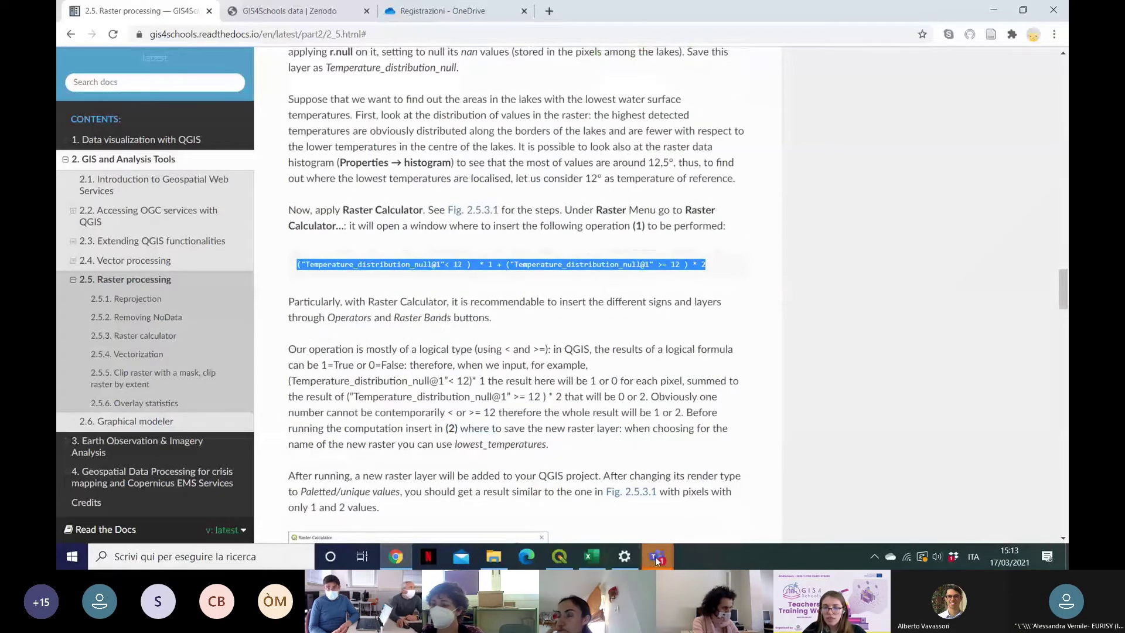
# Step: Switch to Microsoft Teams and post the copied Raster Calculator expression in the meeting chat
pyautogui.click(655, 556)
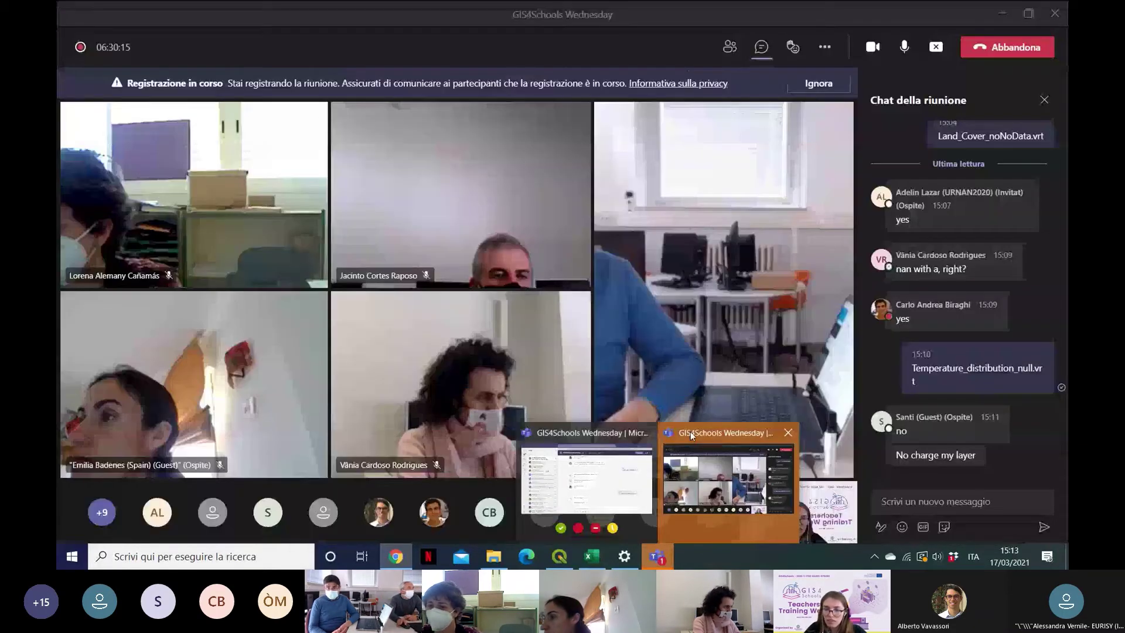
pyautogui.click(692, 435)
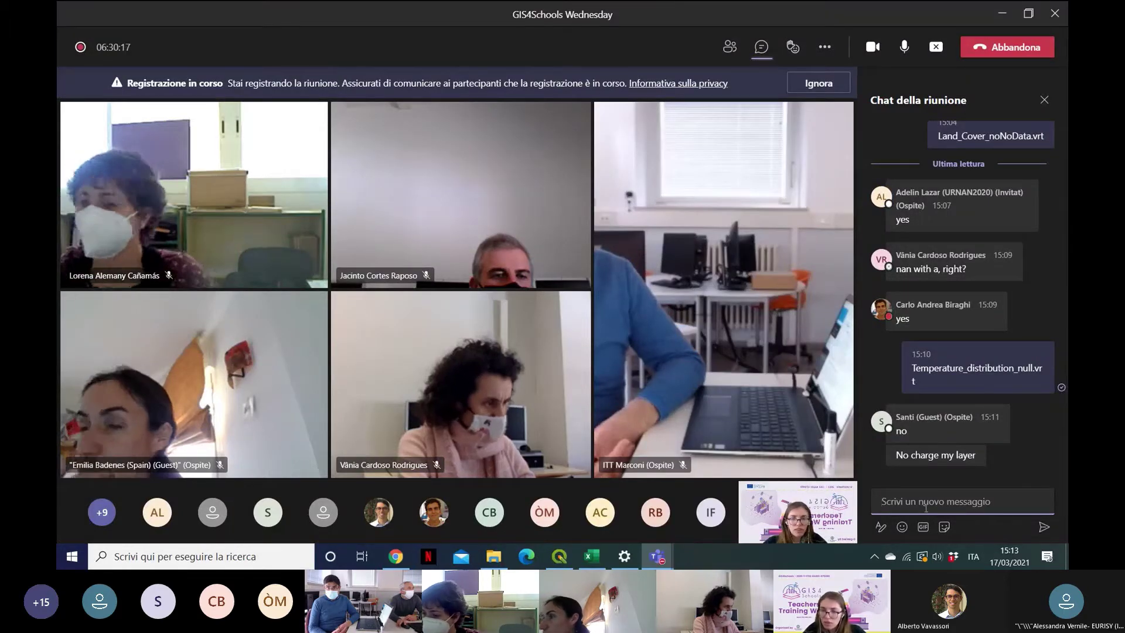
pyautogui.click(926, 508)
pyautogui.hotkey('ctrl', 'v')
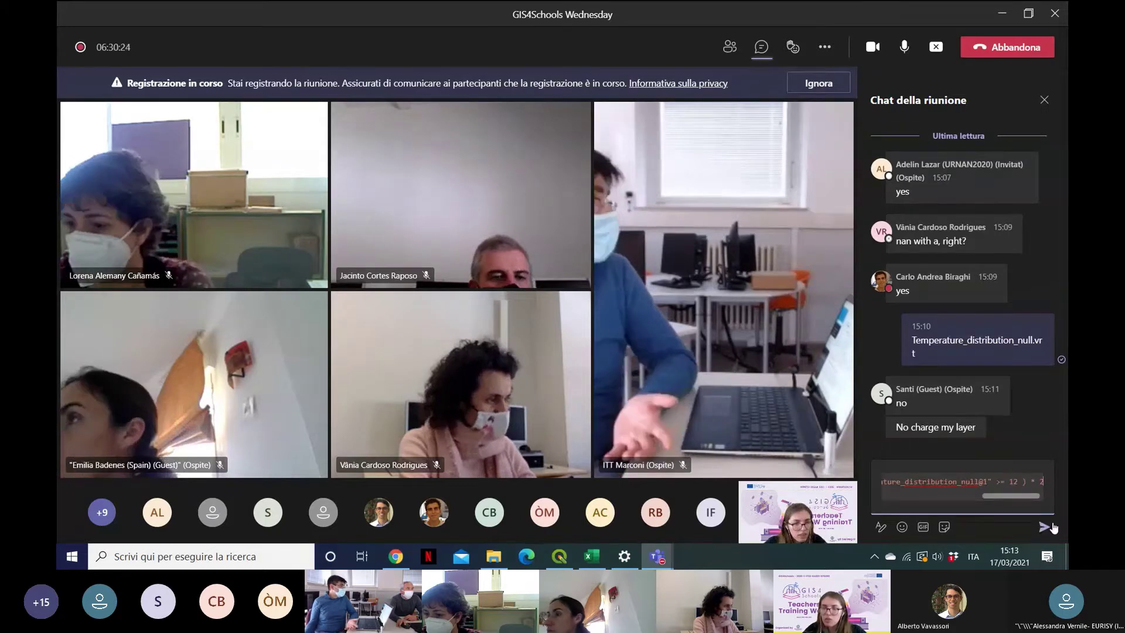
pyautogui.press('Return')
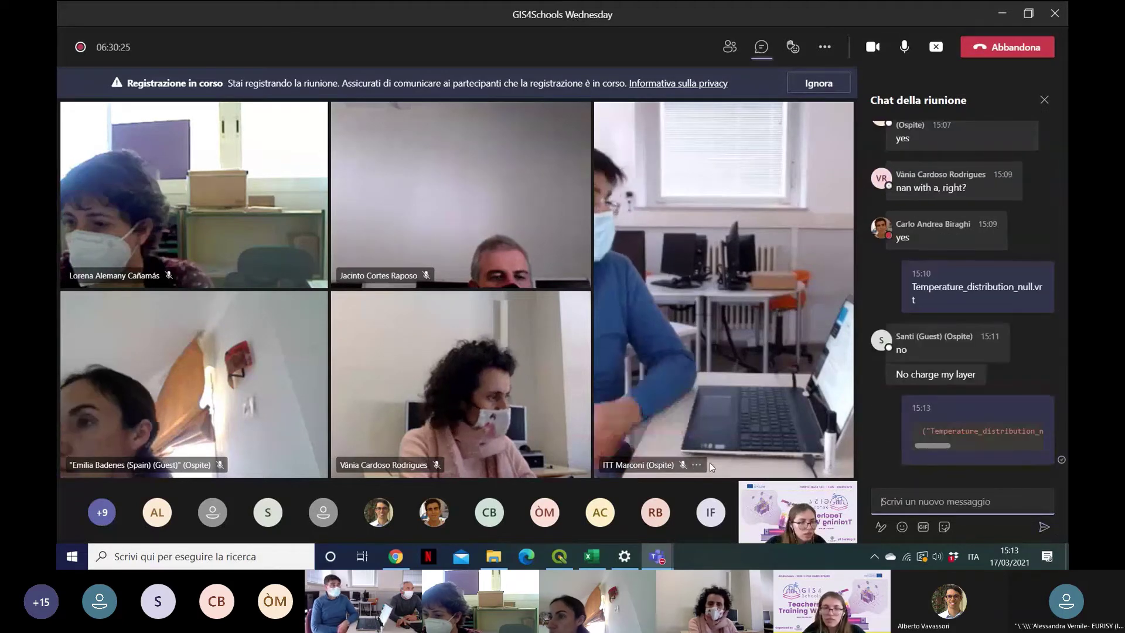
# Step: Return to QGIS and enter ("Temperature_distribution_null@1"< 12 ) * 1 + ("Temperature_distribution_null@1" >= 12 ) * 2 as the Raster Calculator expression
pyautogui.moveTo(563, 566)
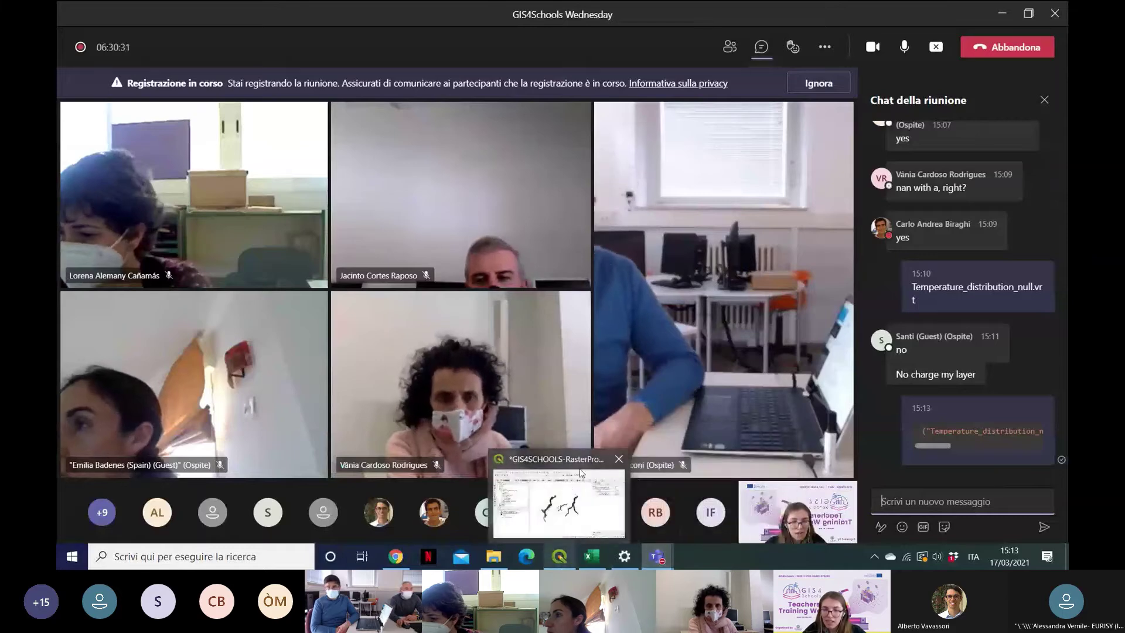
pyautogui.click(567, 501)
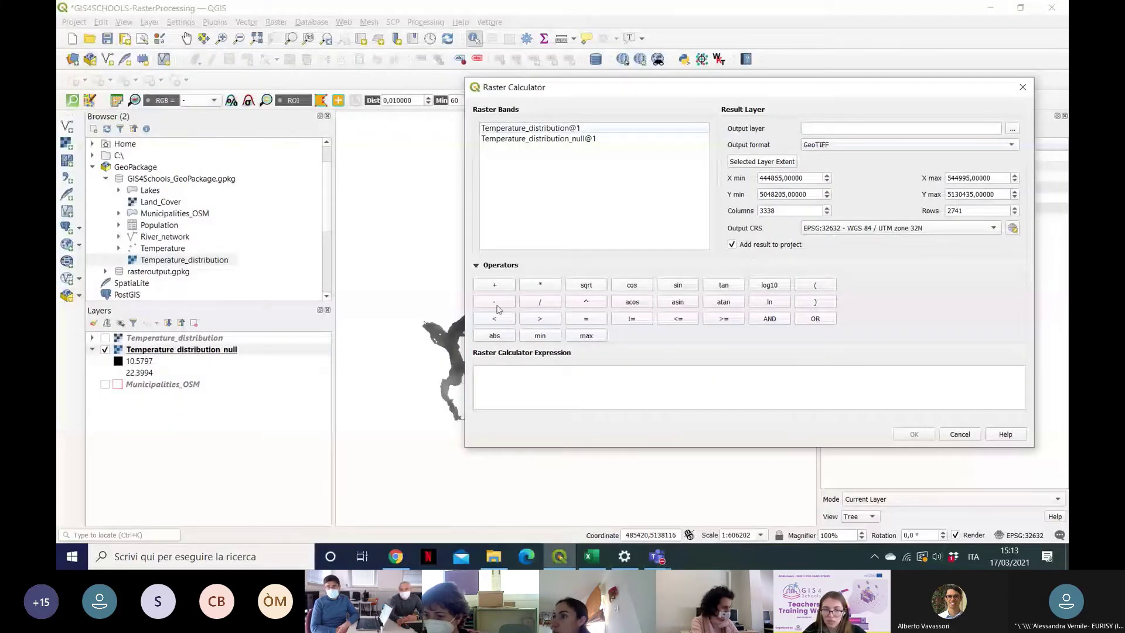
pyautogui.click(514, 381)
pyautogui.hotkey('ctrl', 'v')
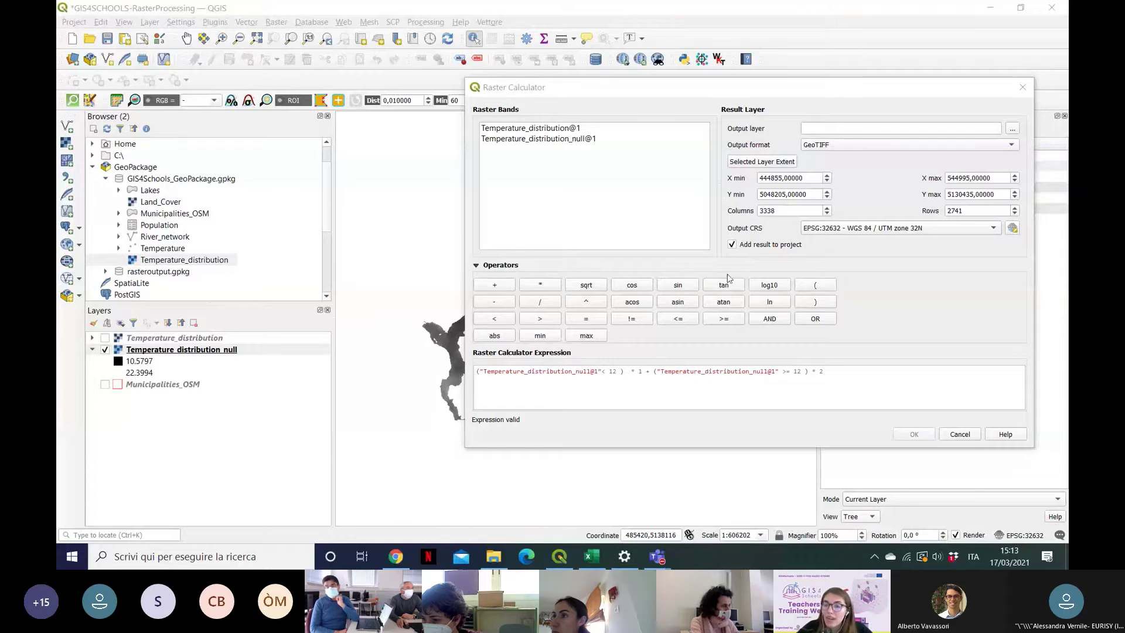
pyautogui.click(623, 405)
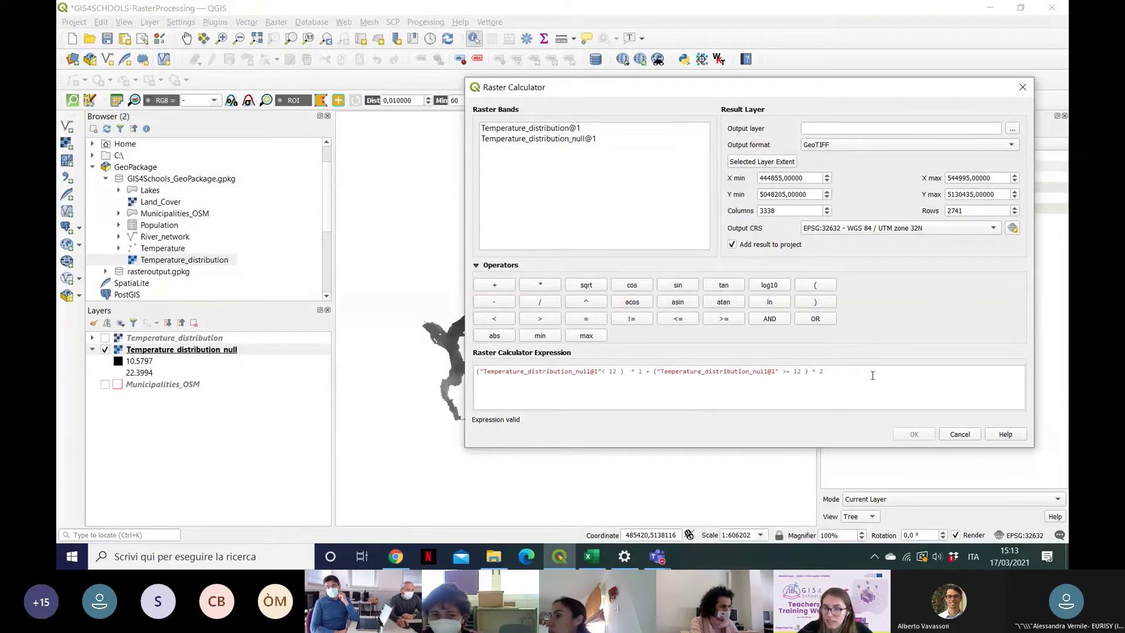
pyautogui.moveTo(873, 375); pyautogui.dragTo(506, 388)
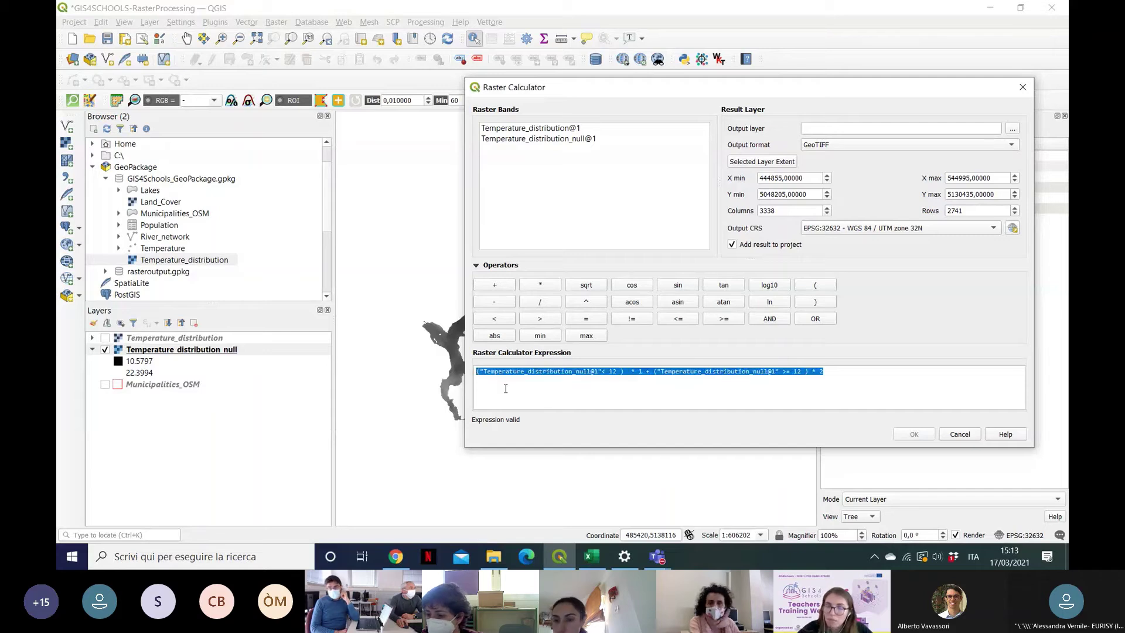
pyautogui.press('End')
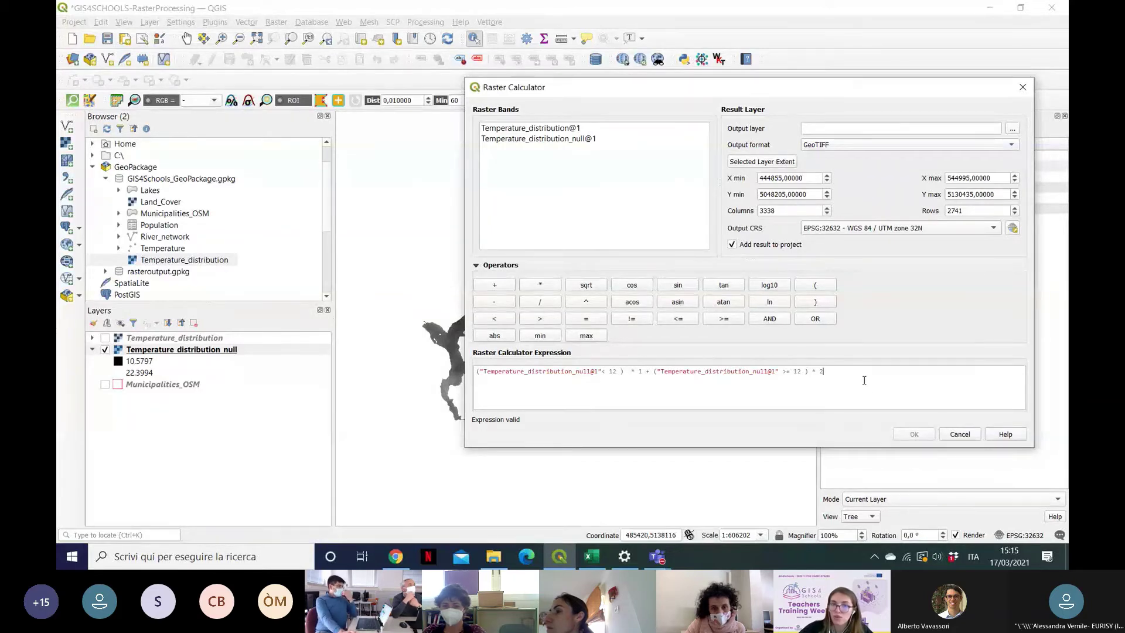
pyautogui.hotkey('ctrl', 'a')
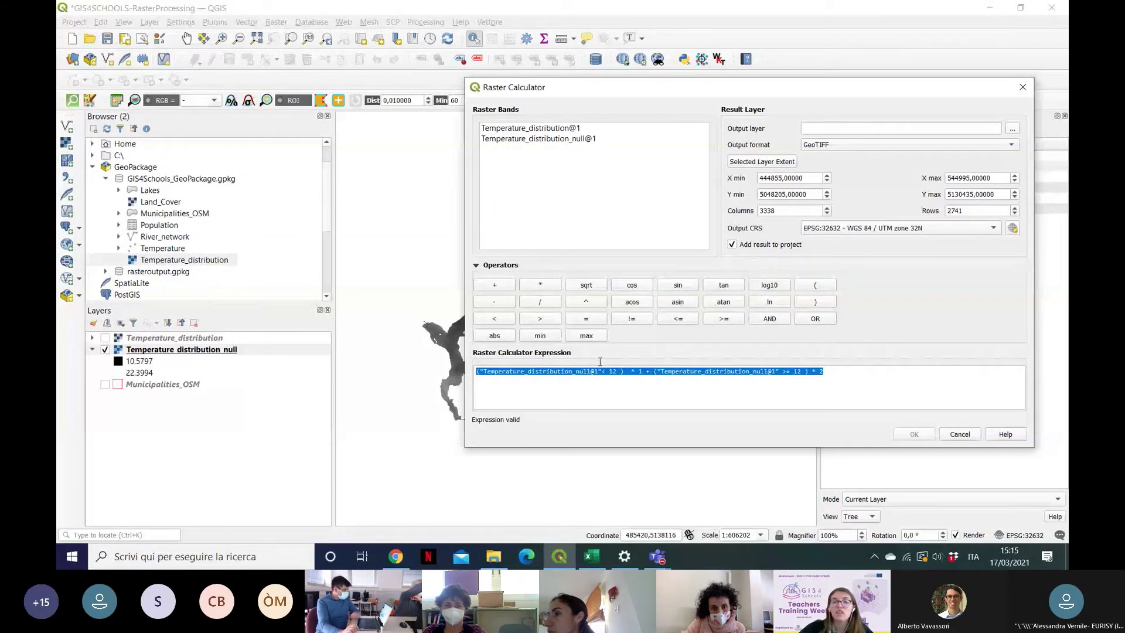
pyautogui.click(830, 380)
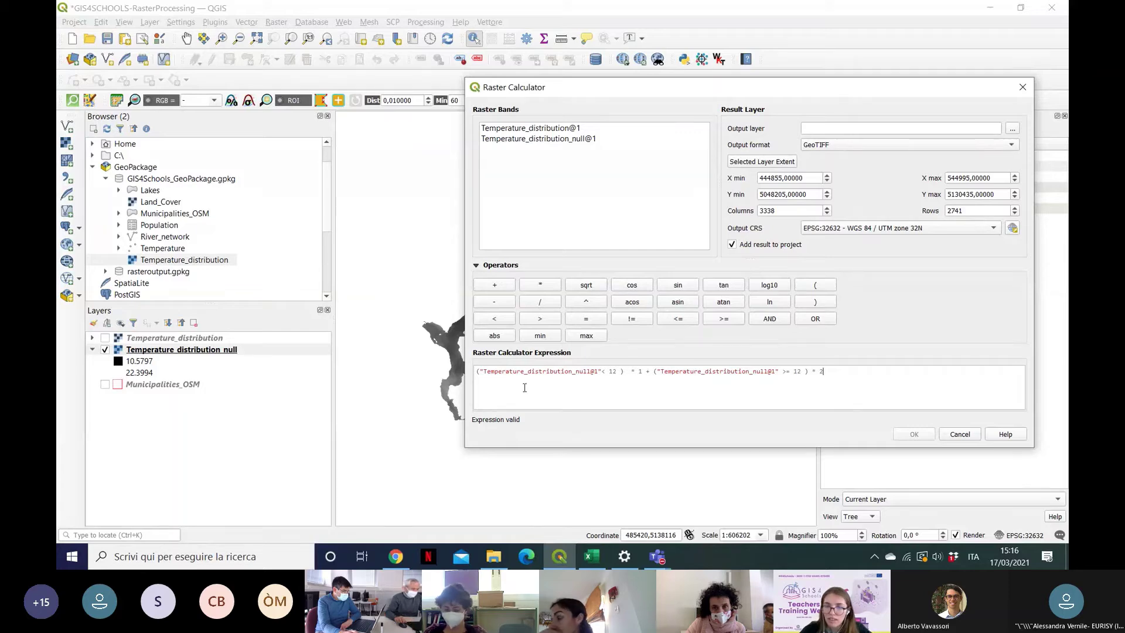
# Step: Switch to the Microsoft Teams meeting to check its chat, and return to the Raster Calculator in QGIS
pyautogui.click(658, 557)
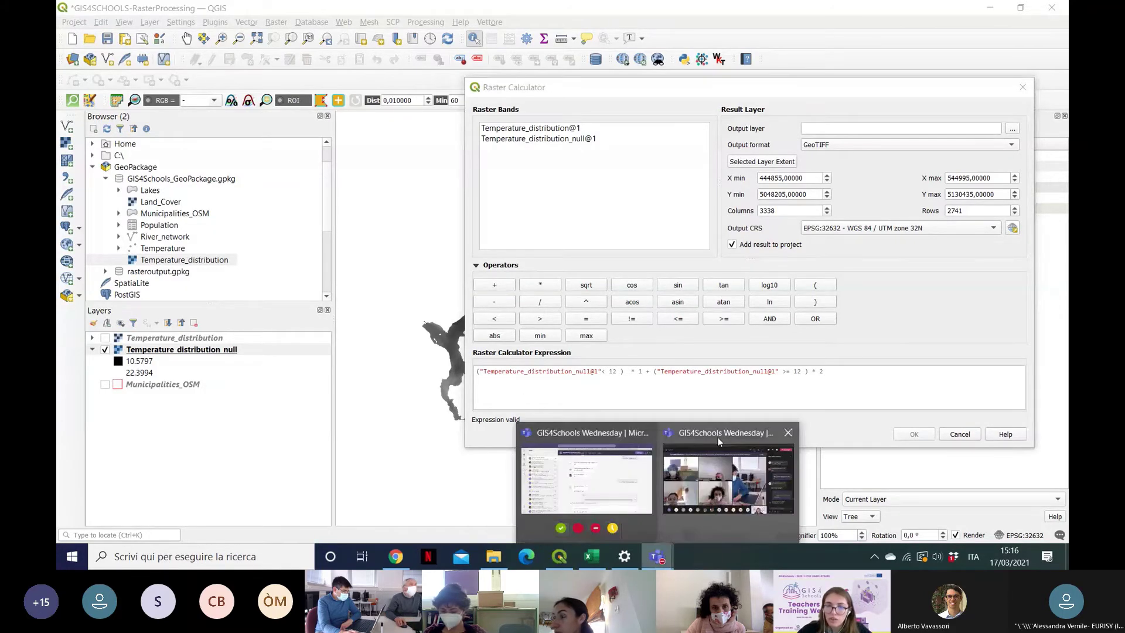
pyautogui.click(718, 437)
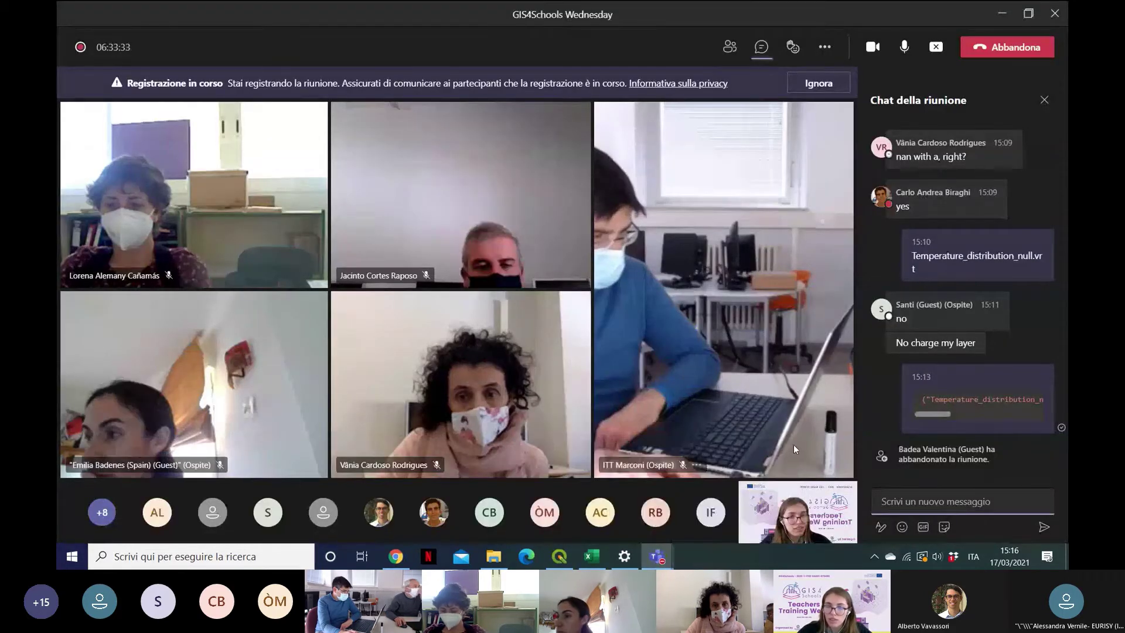
pyautogui.click(666, 557)
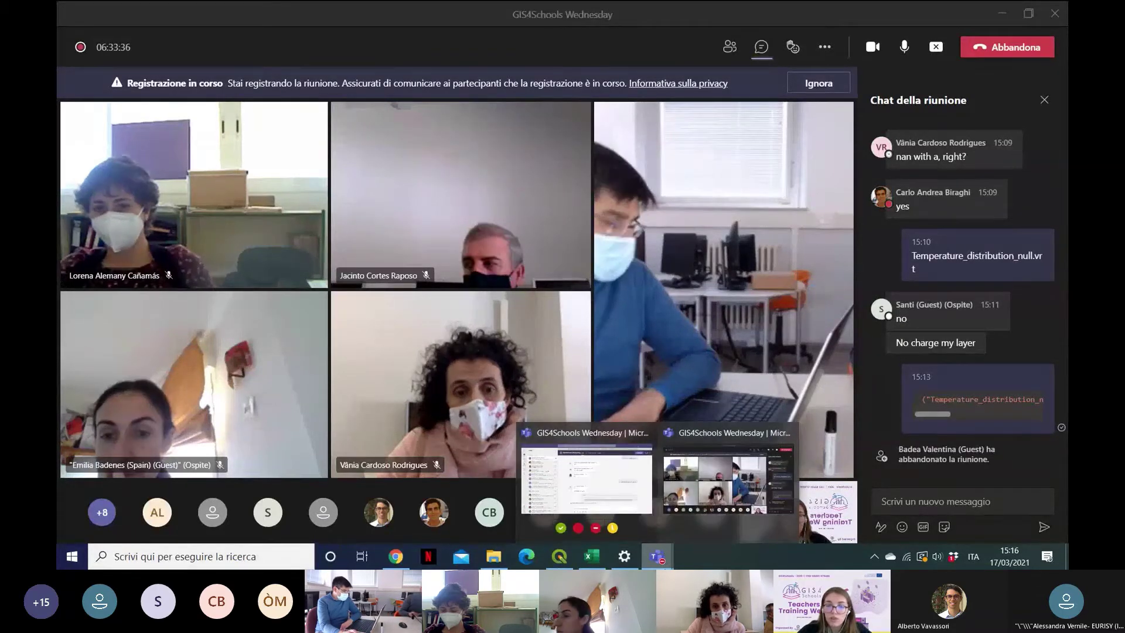
pyautogui.click(725, 434)
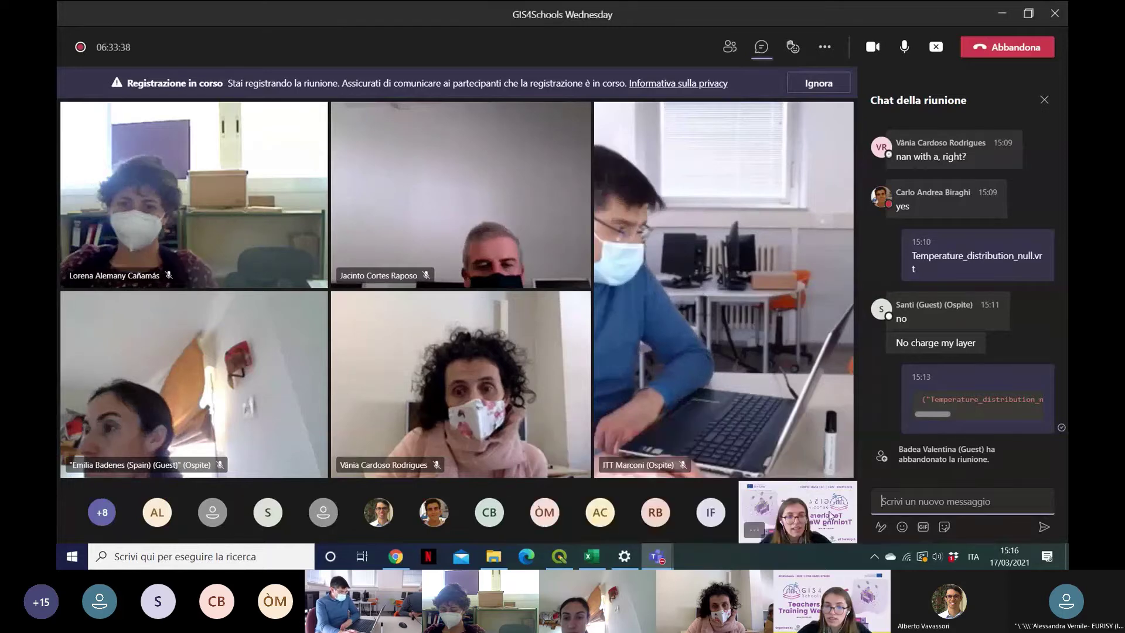
pyautogui.click(666, 560)
pyautogui.click(560, 556)
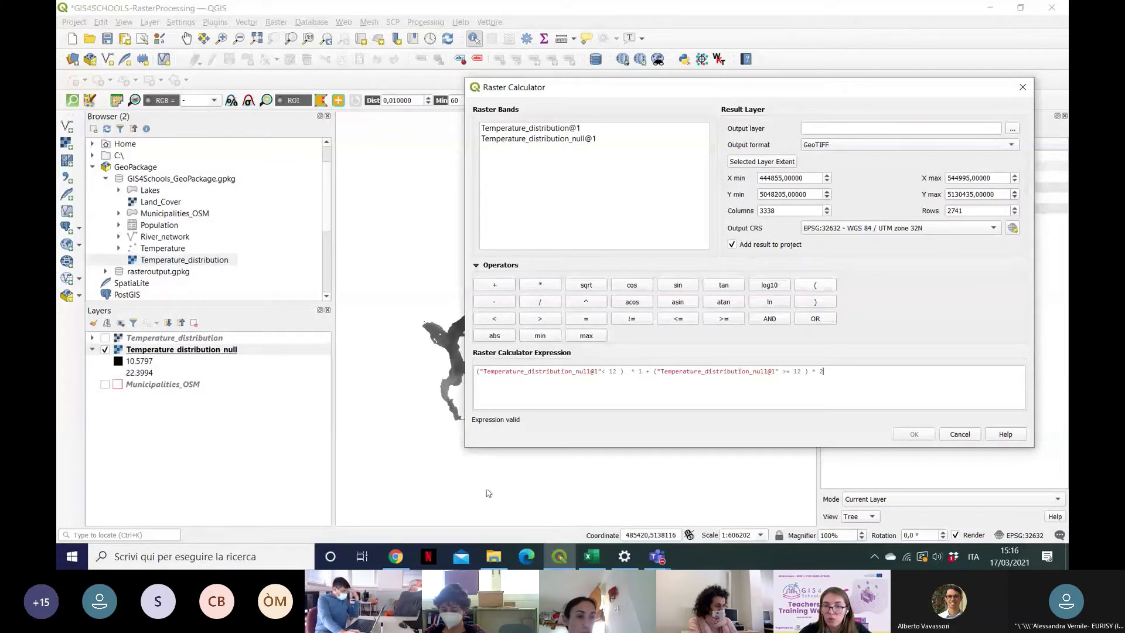
# Step: Switch to Microsoft Teams again and examine the expression posted in the meeting chat
pyautogui.moveTo(407, 548)
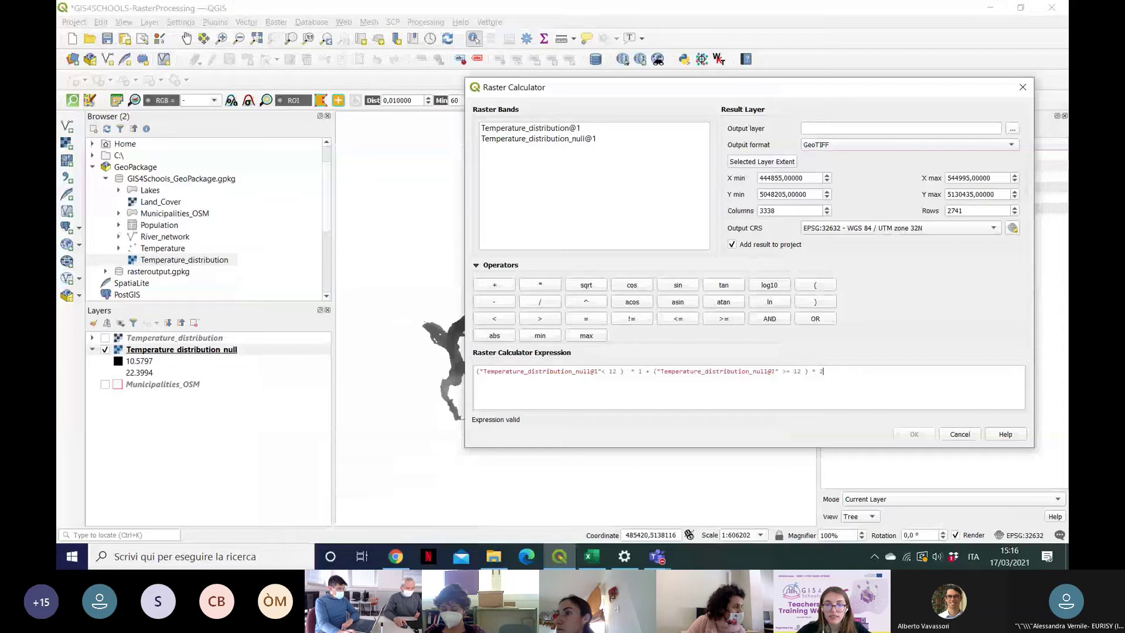
pyautogui.click(708, 444)
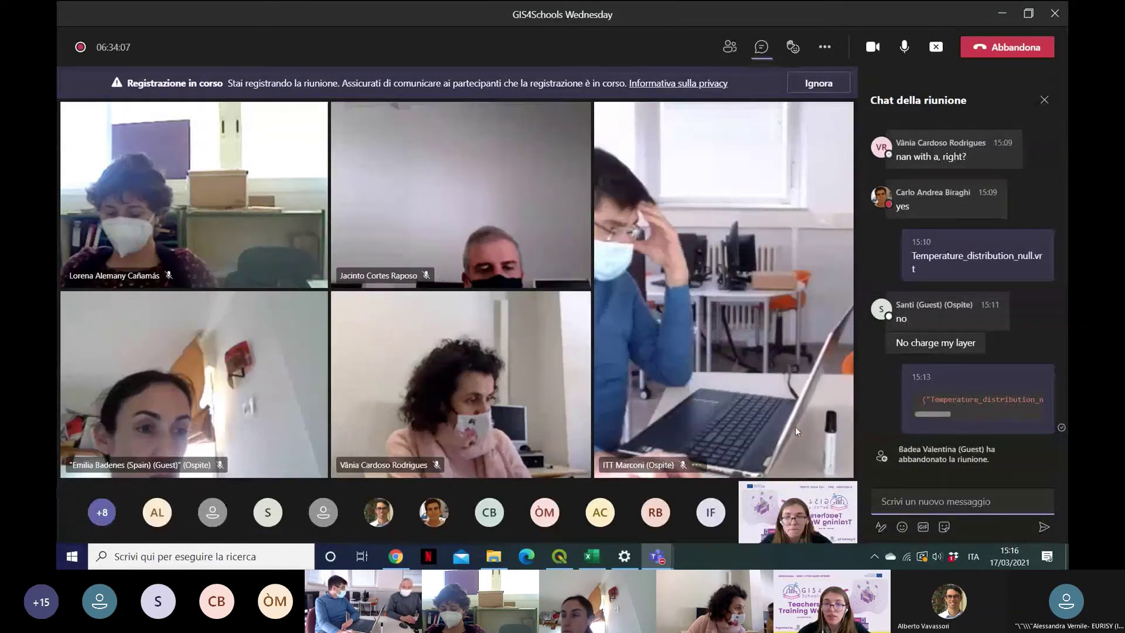
pyautogui.moveTo(656, 556)
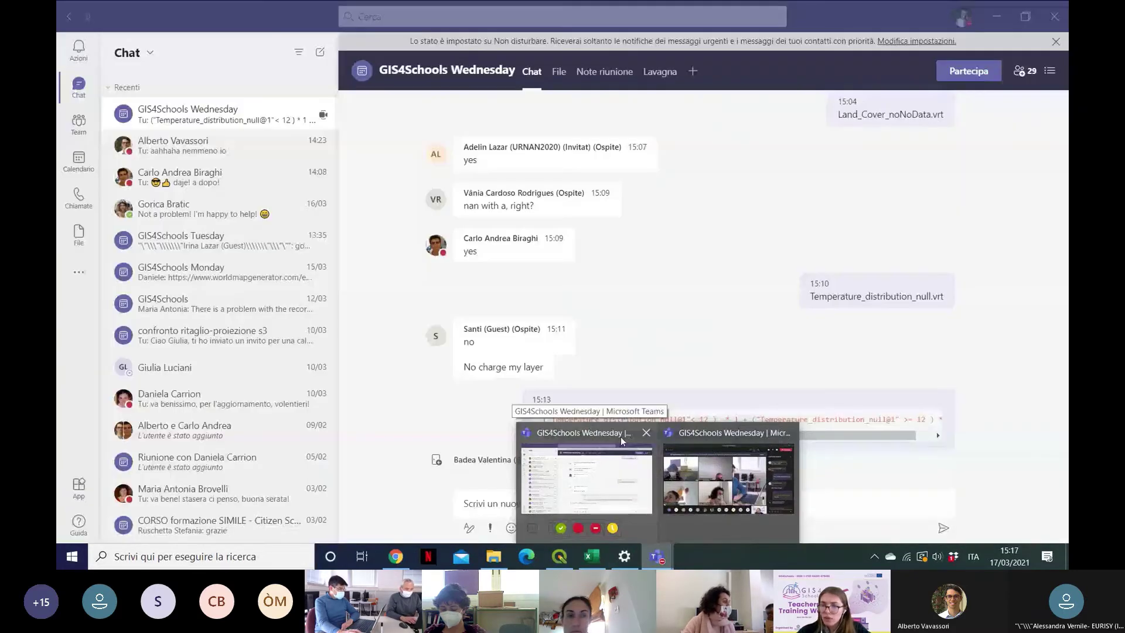
pyautogui.moveTo(559, 557)
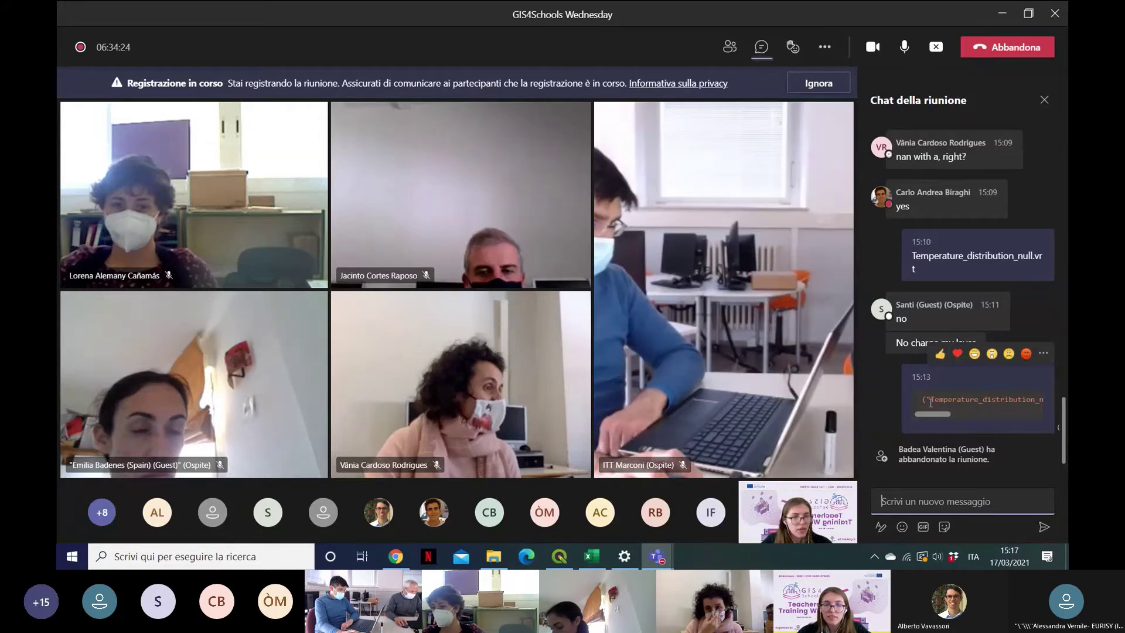
# Step: Select the full Raster Calculator expression in the Teams meeting chat, and switch between Teams and QGIS to review it
pyautogui.moveTo(912, 404)
pyautogui.mouseDown()
pyautogui.moveTo(1056, 399)
pyautogui.moveTo(919, 419)
pyautogui.mouseUp()
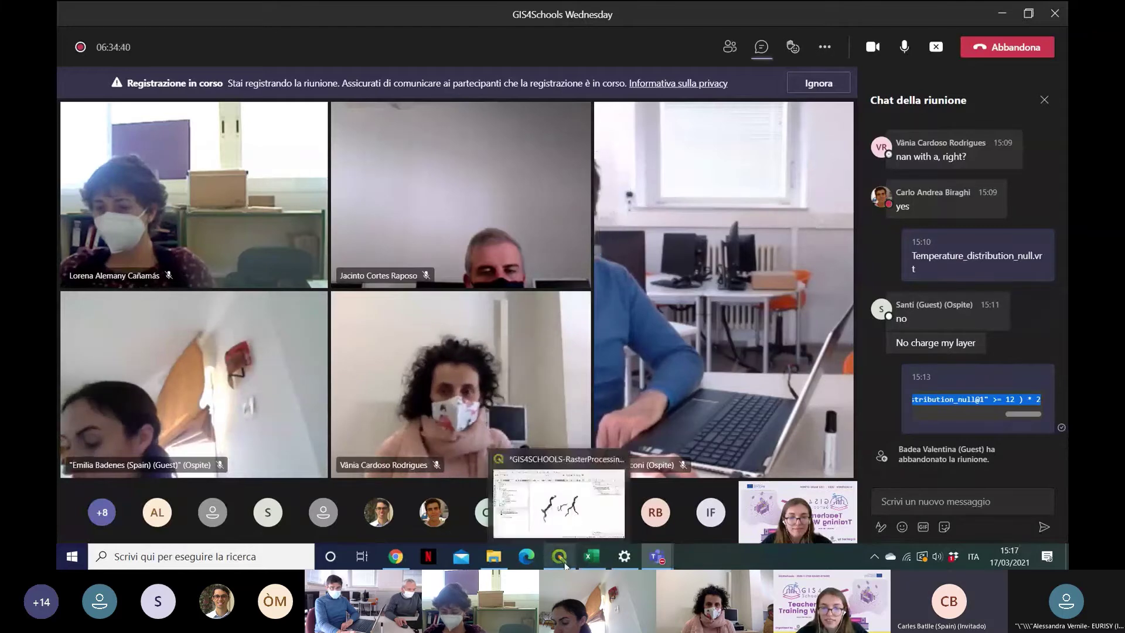
pyautogui.click(566, 565)
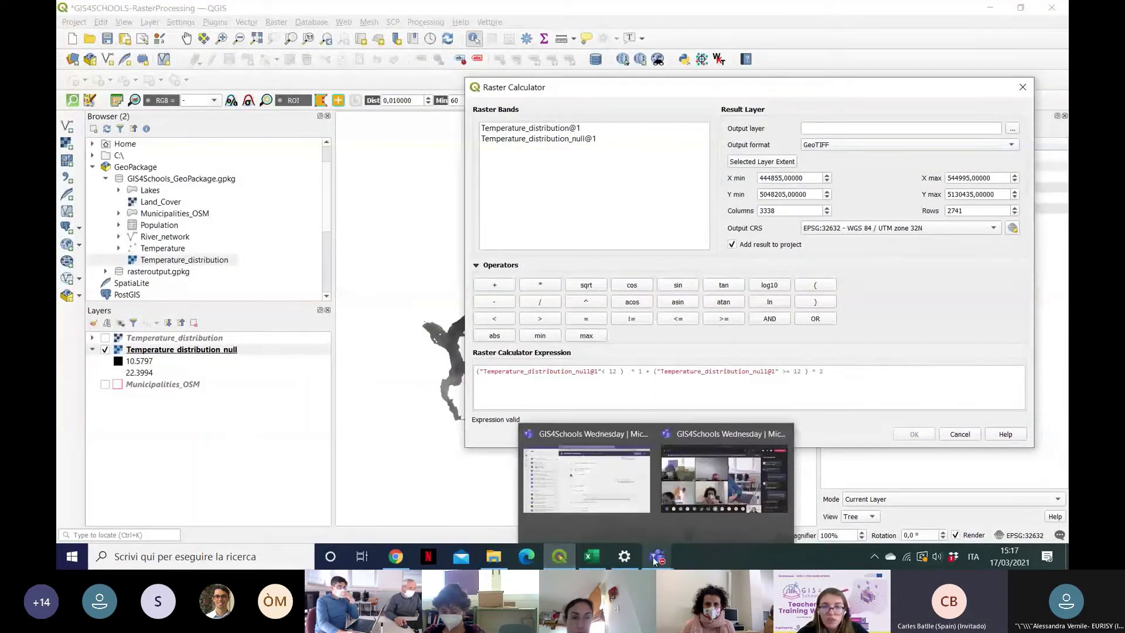
pyautogui.moveTo(691, 433)
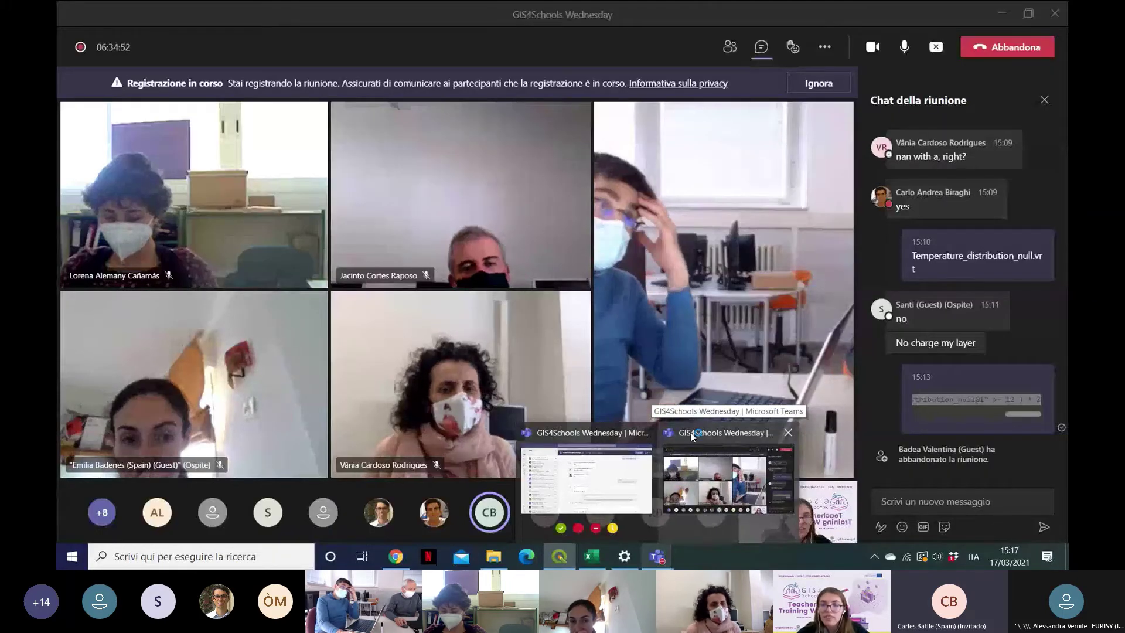
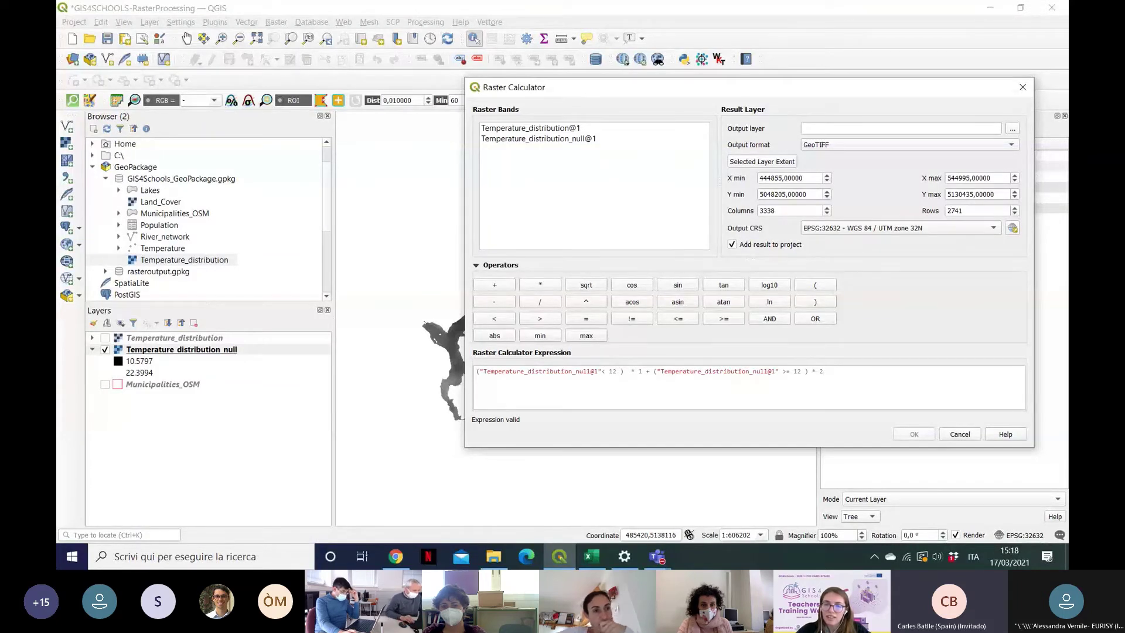
pyautogui.moveTo(661, 564)
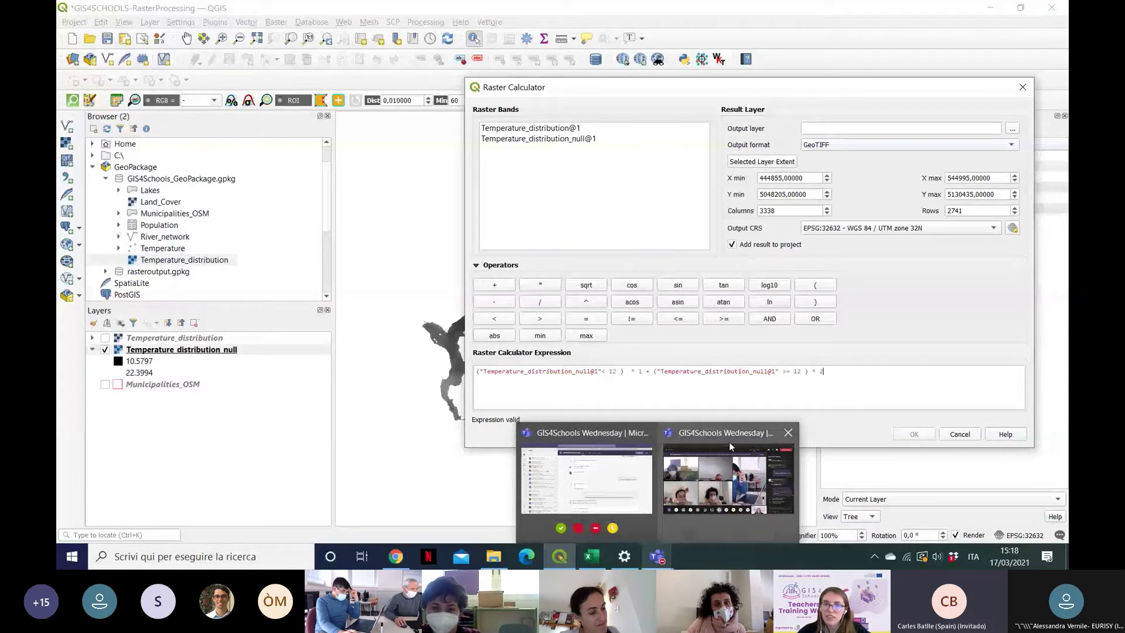
pyautogui.moveTo(729, 446)
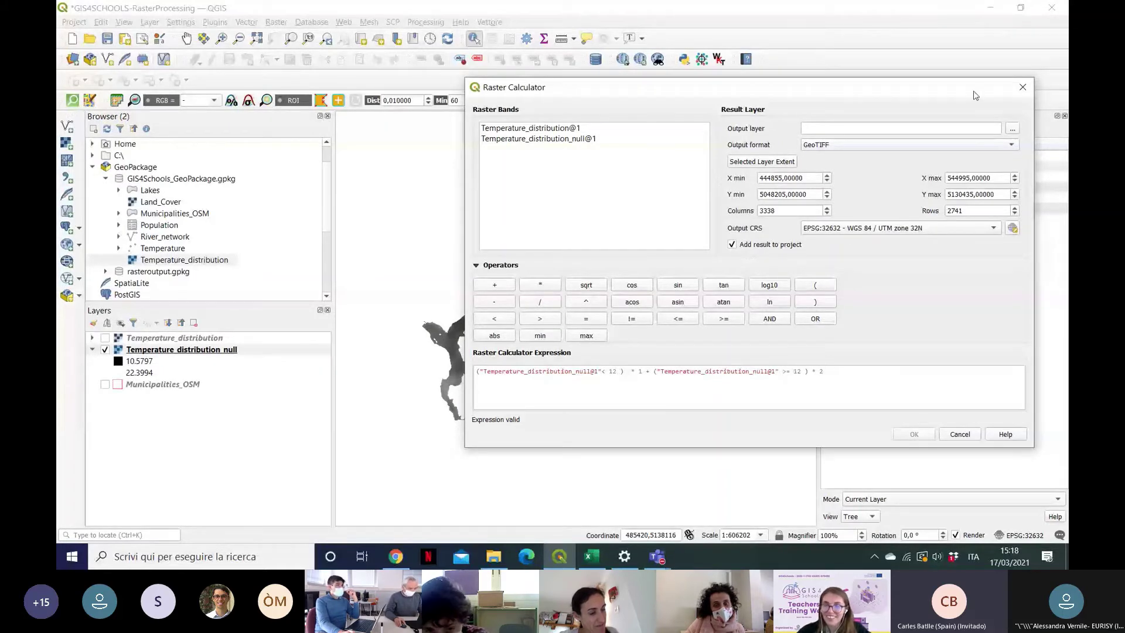
# Step: Close the Raster Calculator and search the Processing Toolbox for r.null
pyautogui.moveTo(974, 95); pyautogui.dragTo(699, 117)
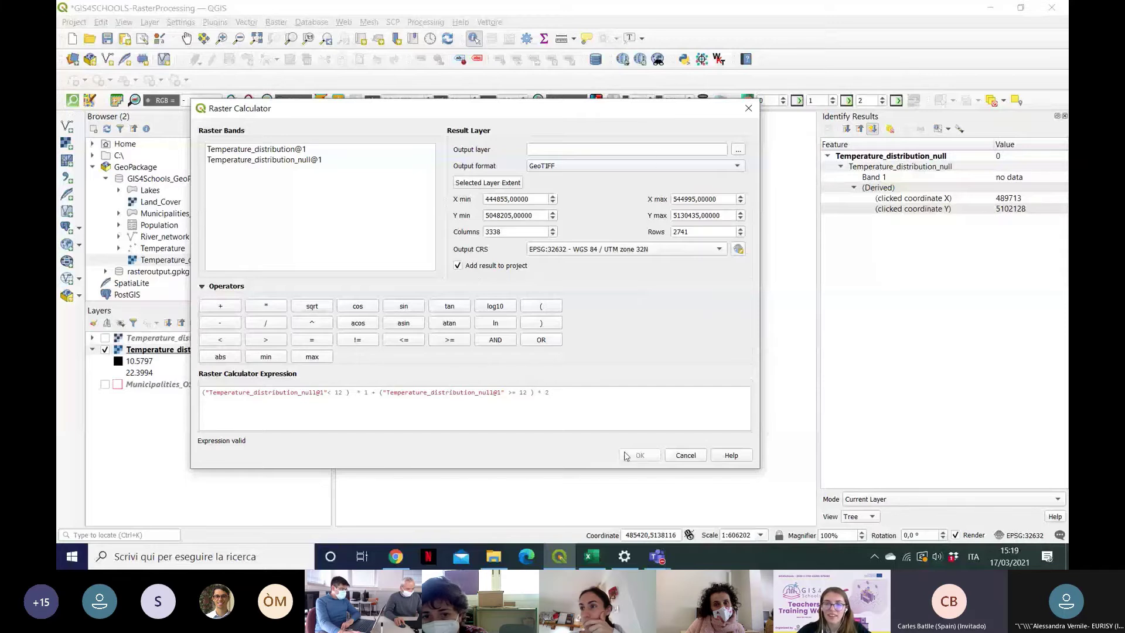
pyautogui.click(749, 109)
pyautogui.click(428, 22)
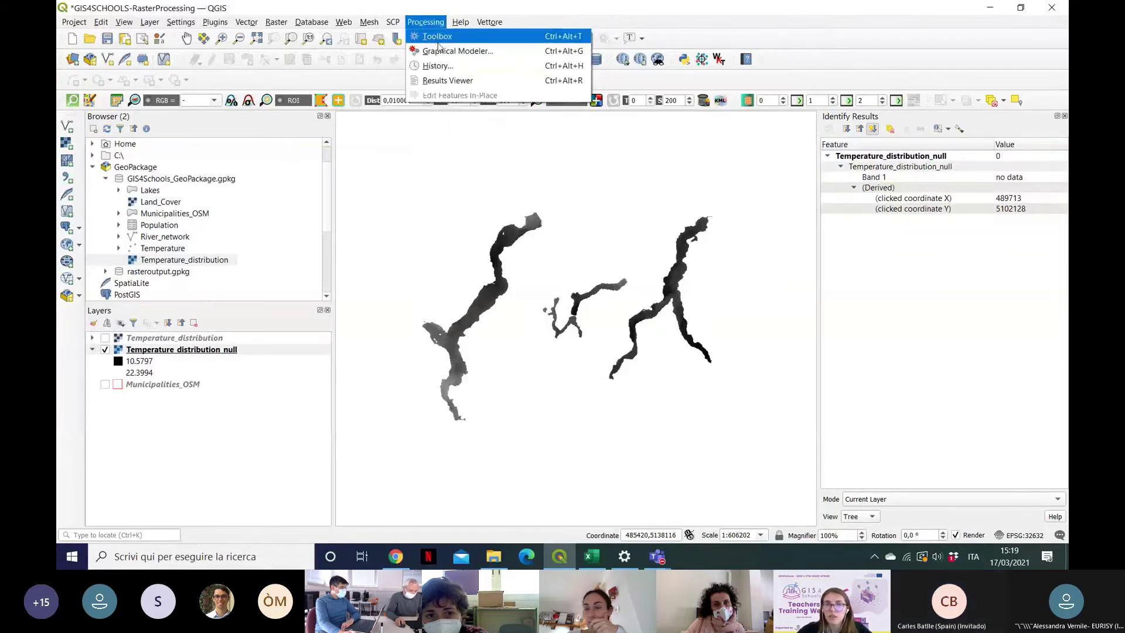
pyautogui.click(439, 37)
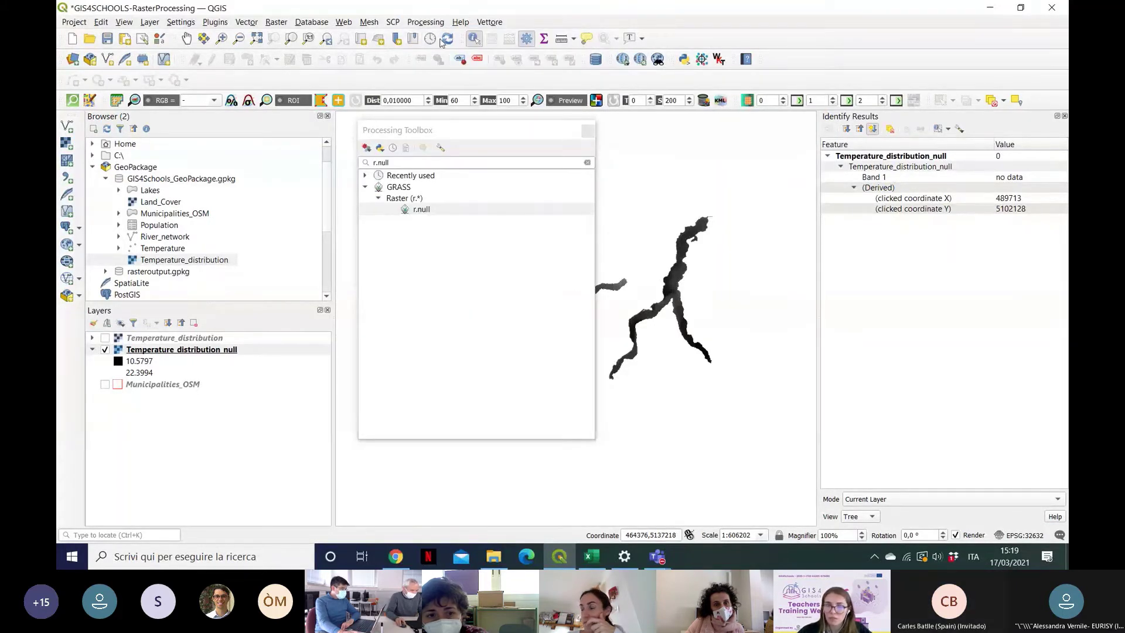
pyautogui.click(366, 168)
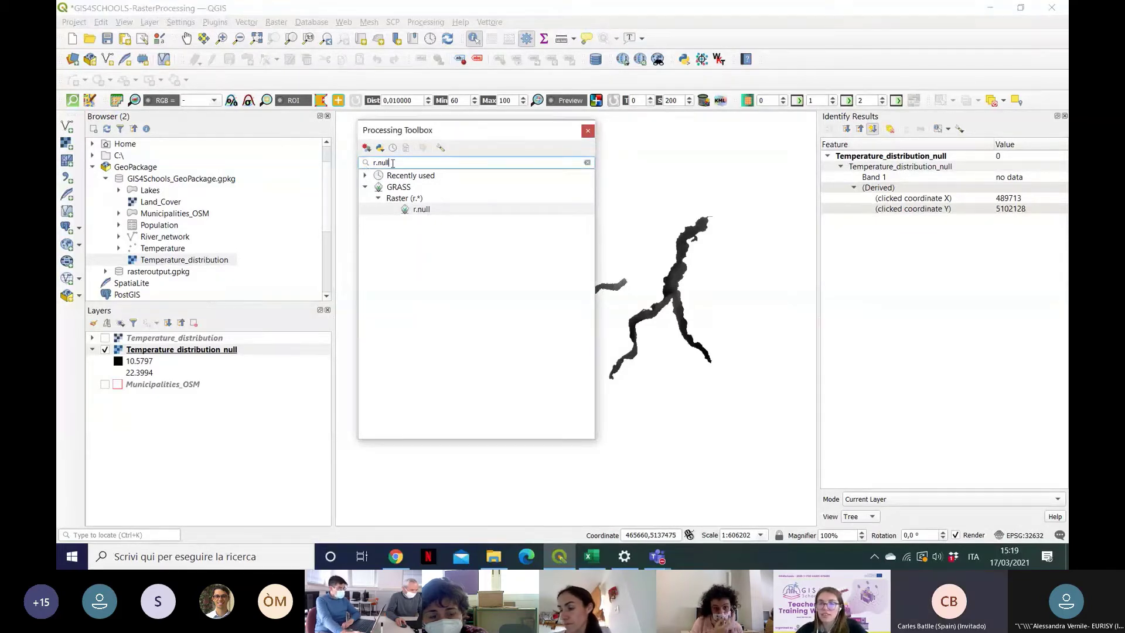
pyautogui.doubleClick(387, 162)
pyautogui.click(585, 162)
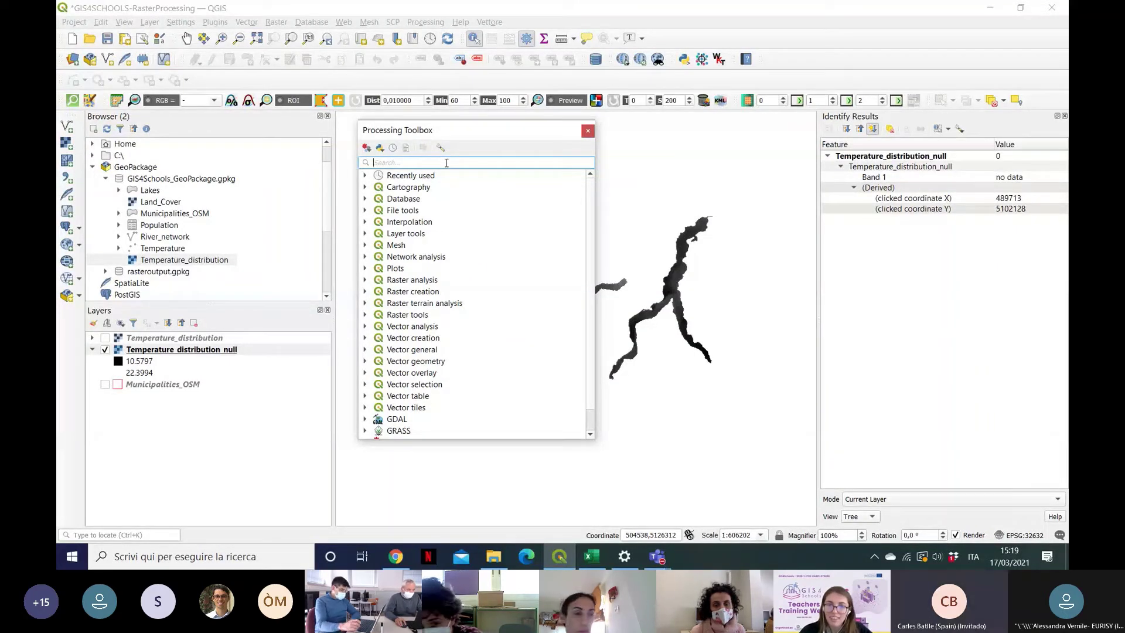
pyautogui.write('r')
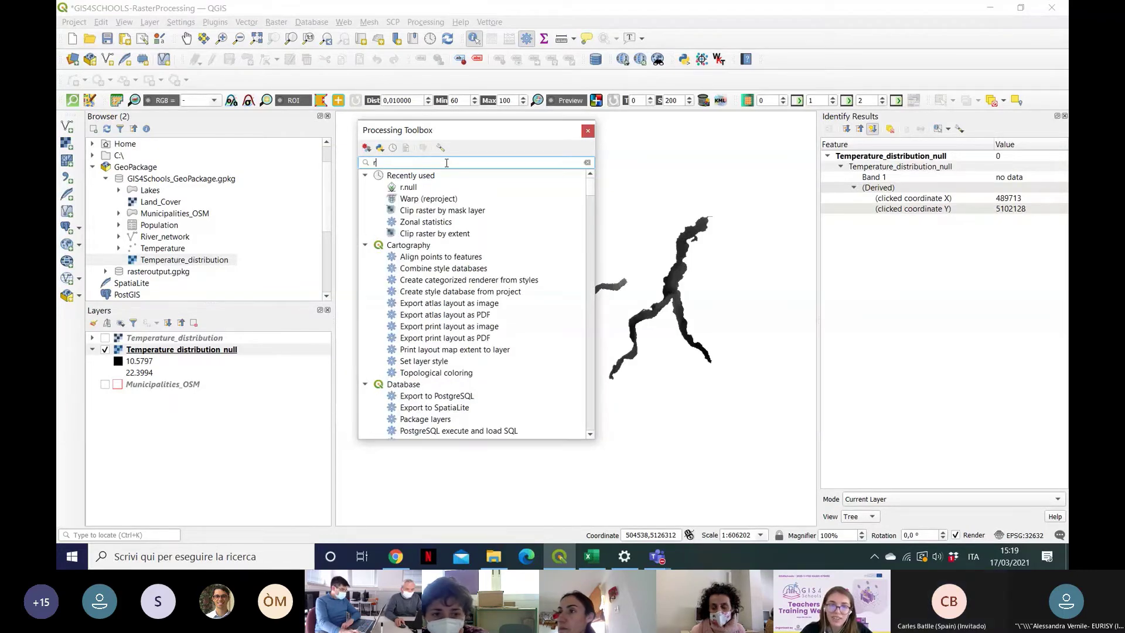
pyautogui.write('.null')
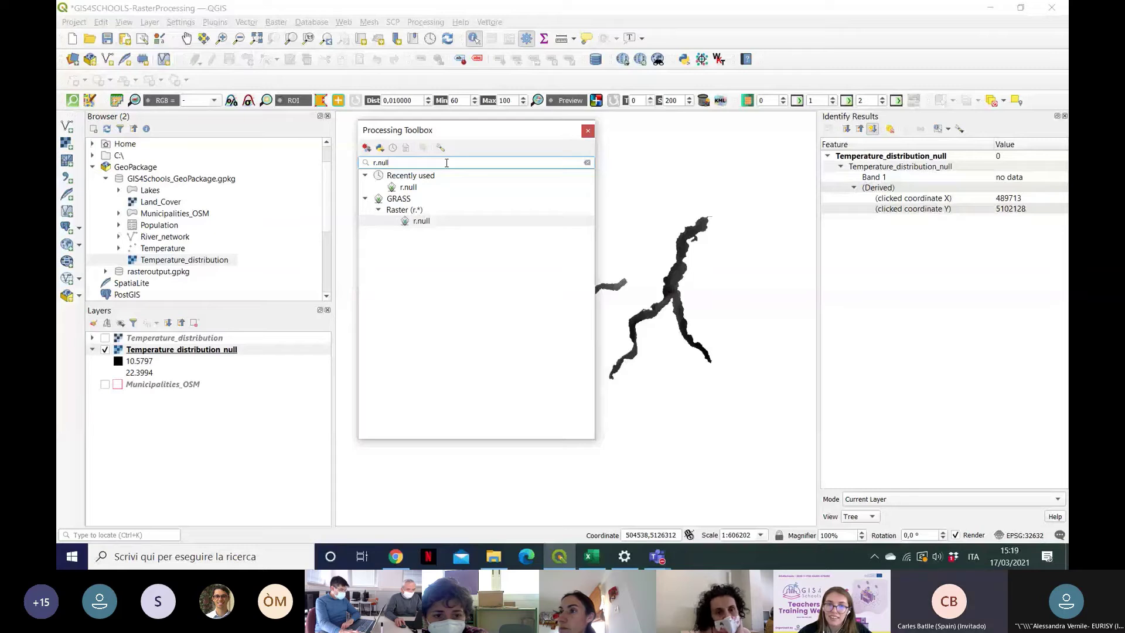
# Step: Set up r.null for Temperature_distribution with nan as the cell value to null, and close it and the toolbox without running
pyautogui.doubleClick(420, 221)
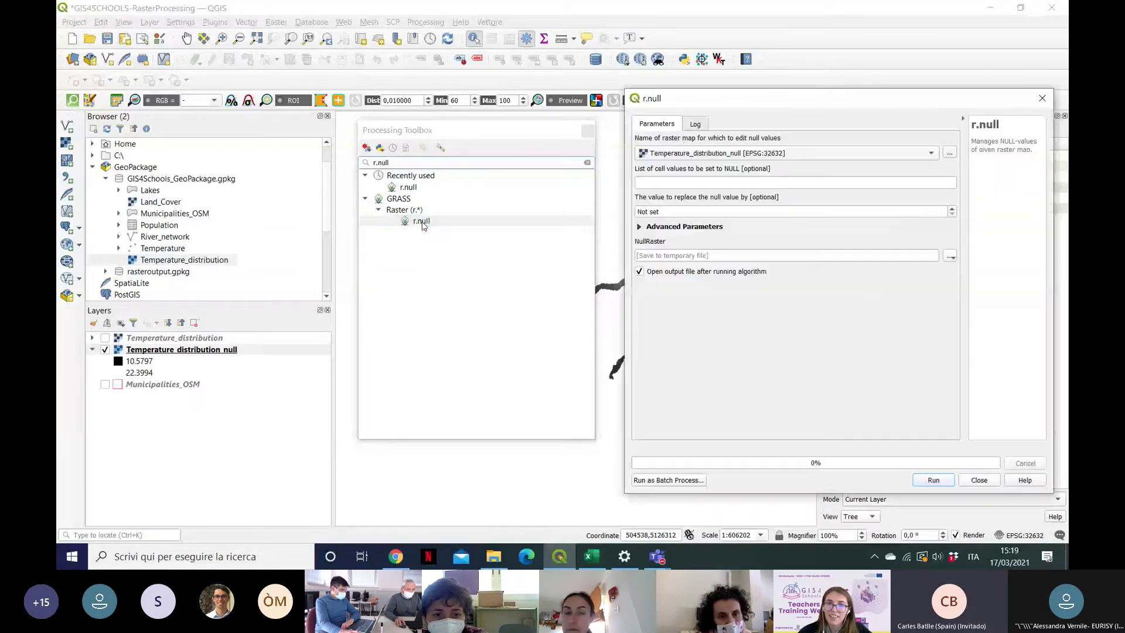
pyautogui.click(867, 157)
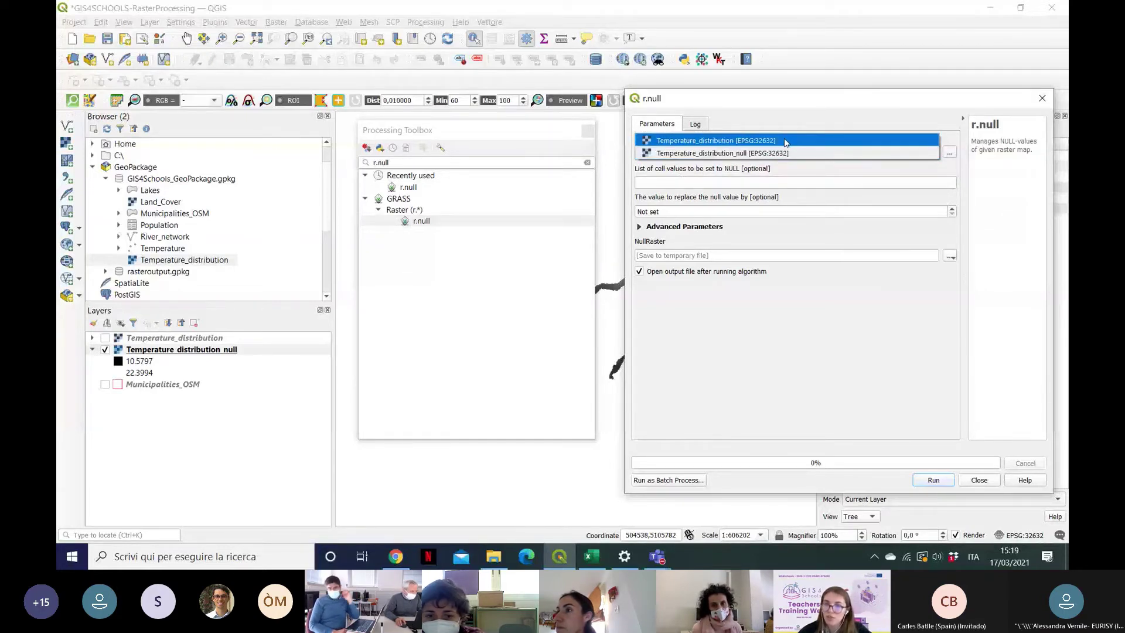
pyautogui.click(809, 141)
pyautogui.write('nan')
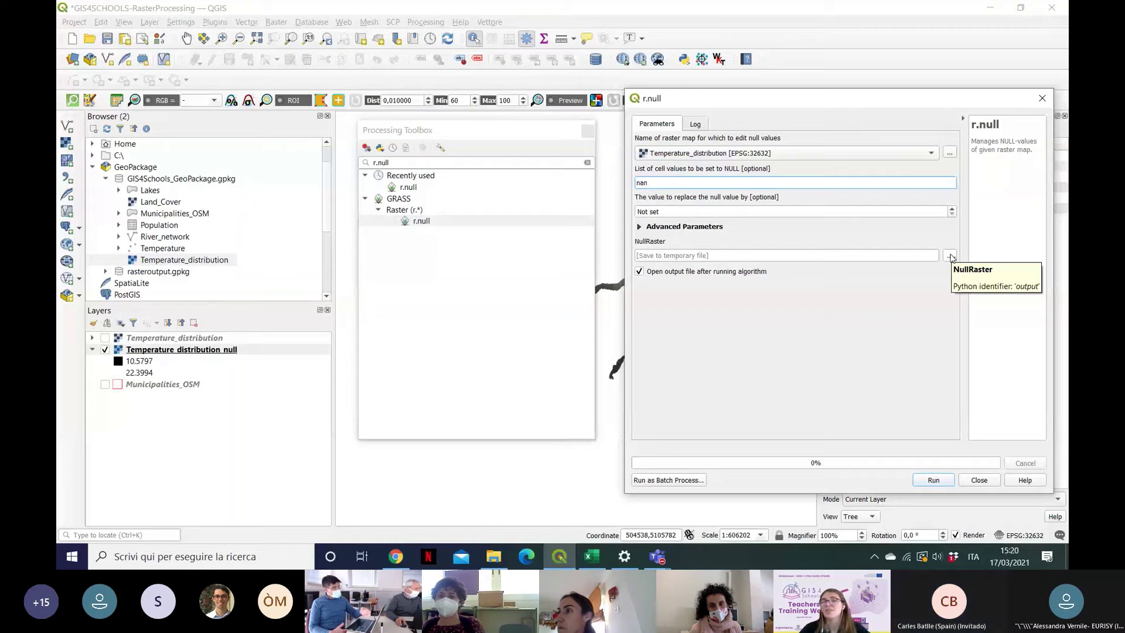
pyautogui.press('Escape')
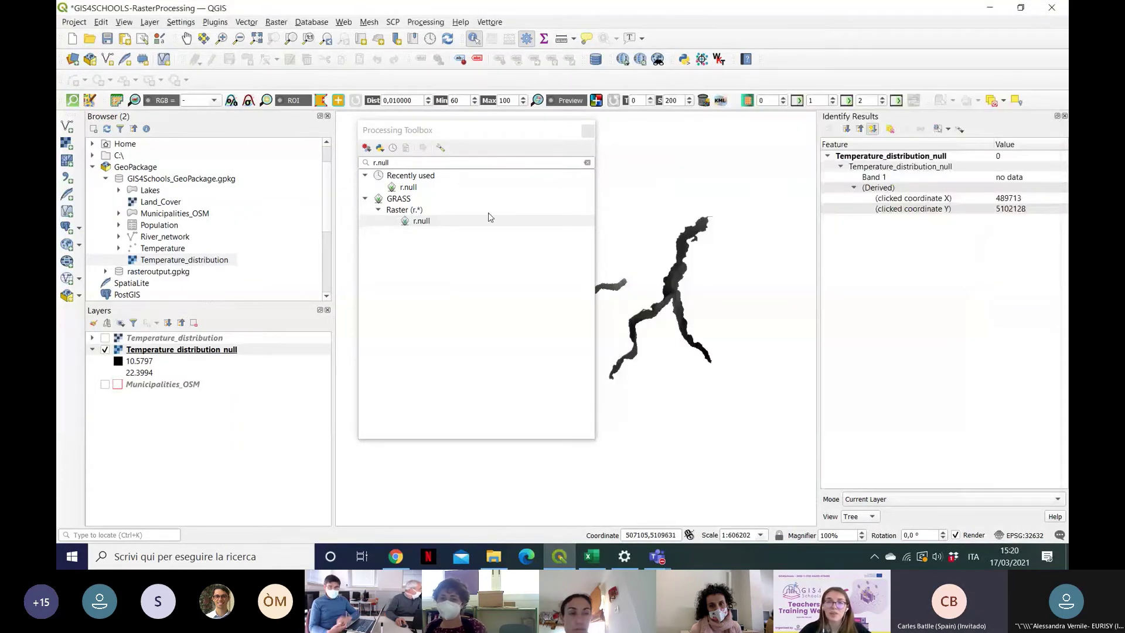
pyautogui.click(587, 130)
# Step: Start a new Raster Calculator expression with ( "Temperature_distribution_null@1" < 12 ) * 1
pyautogui.click(276, 22)
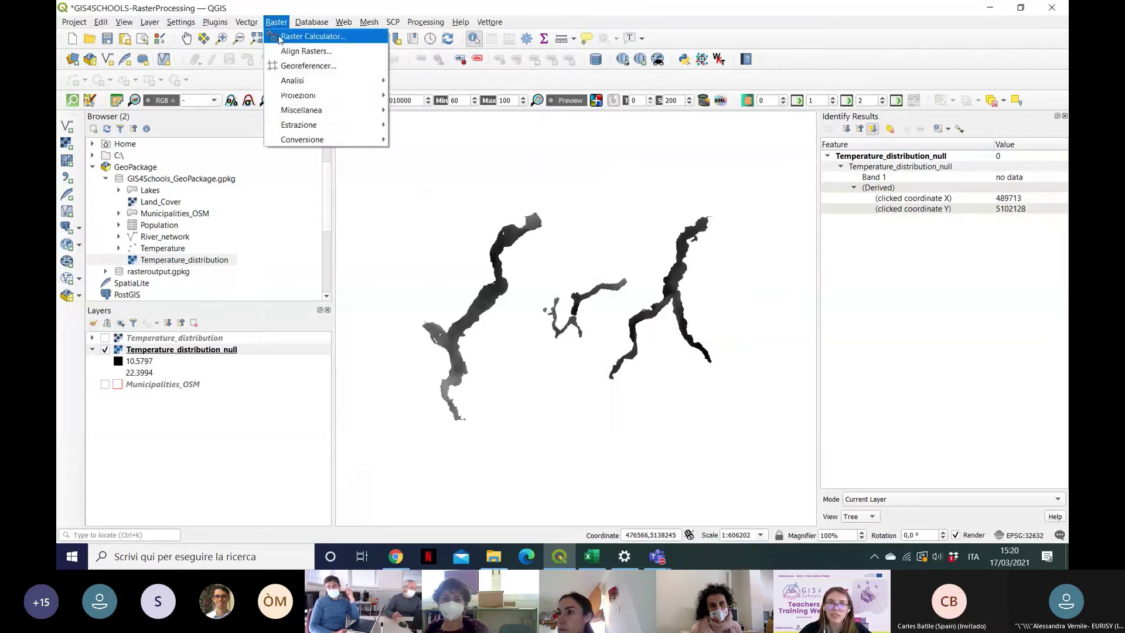
pyautogui.click(279, 37)
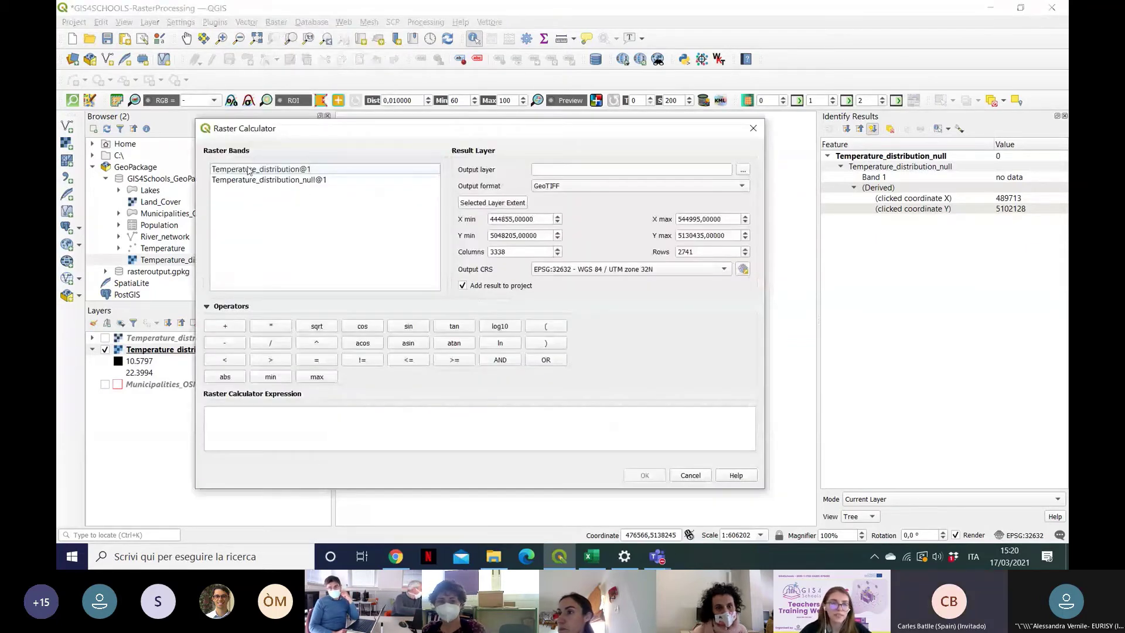
pyautogui.click(560, 331)
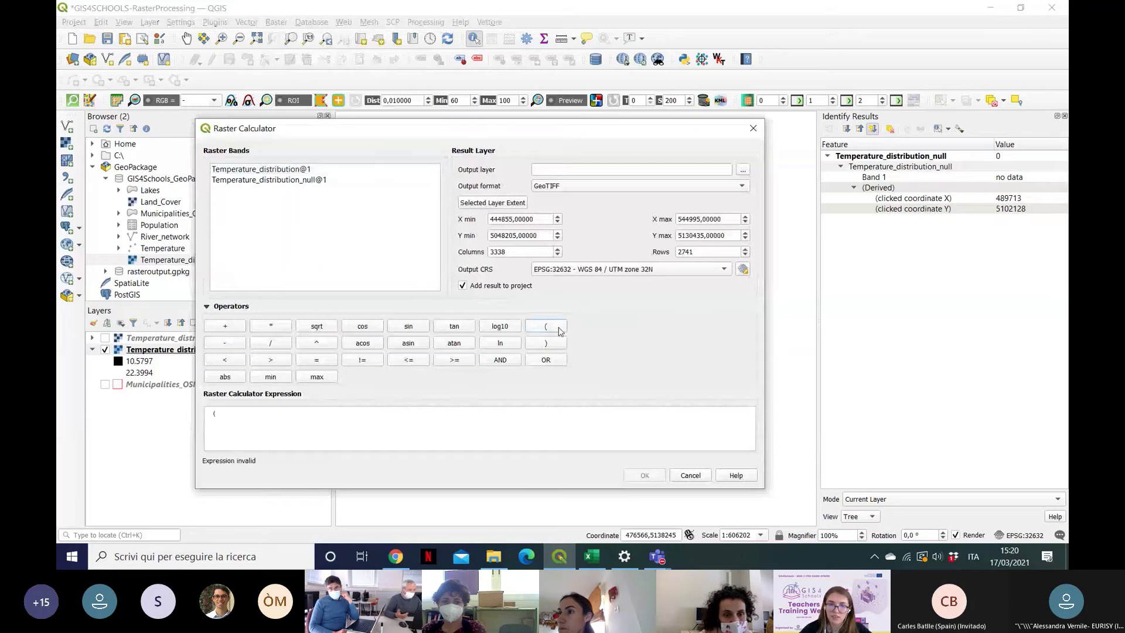
pyautogui.doubleClick(265, 181)
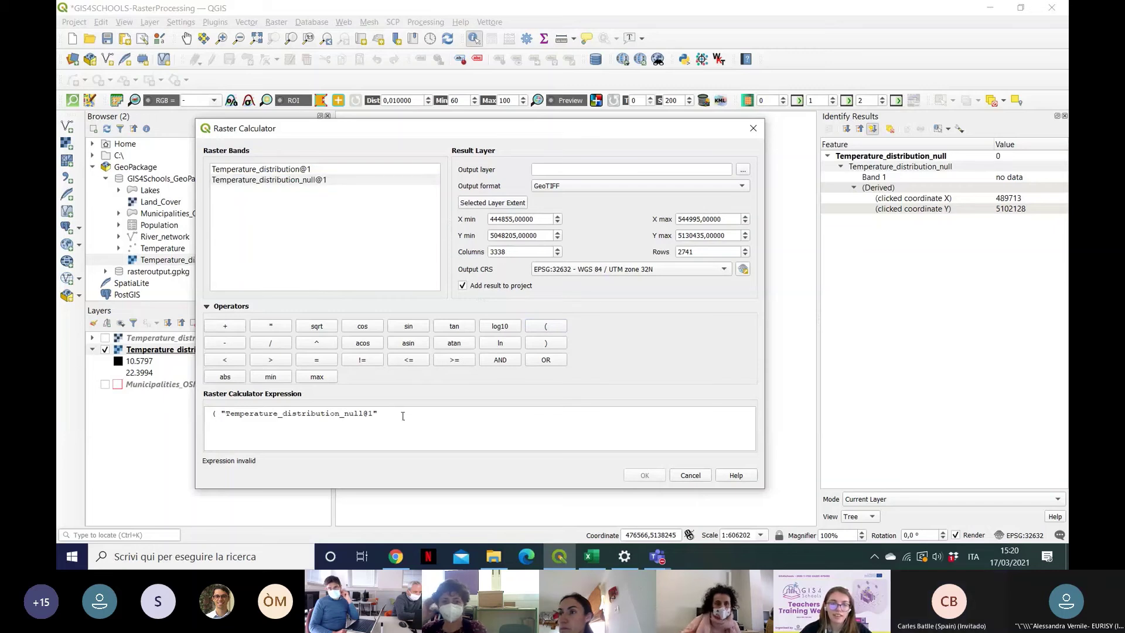
pyautogui.click(224, 360)
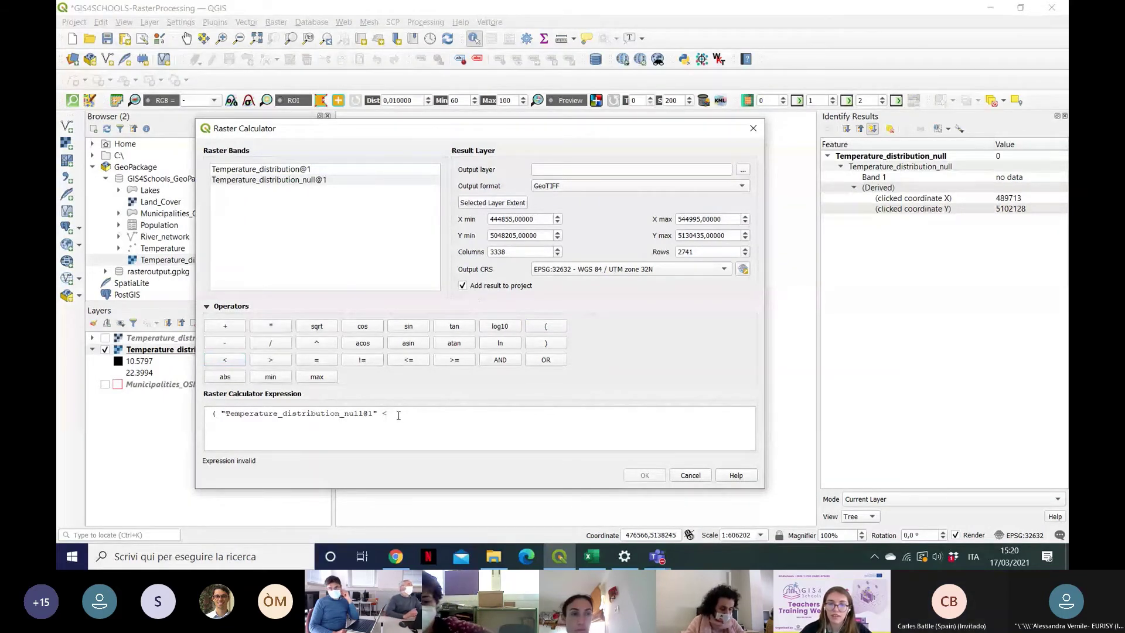
pyautogui.write('12')
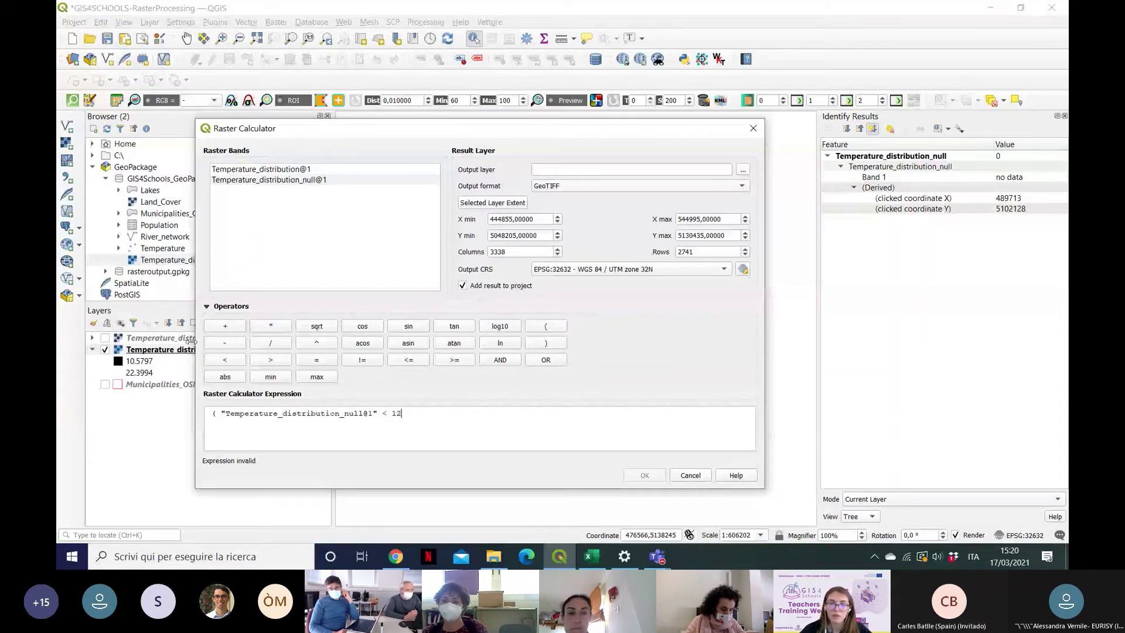
pyautogui.click(271, 329)
pyautogui.write('1')
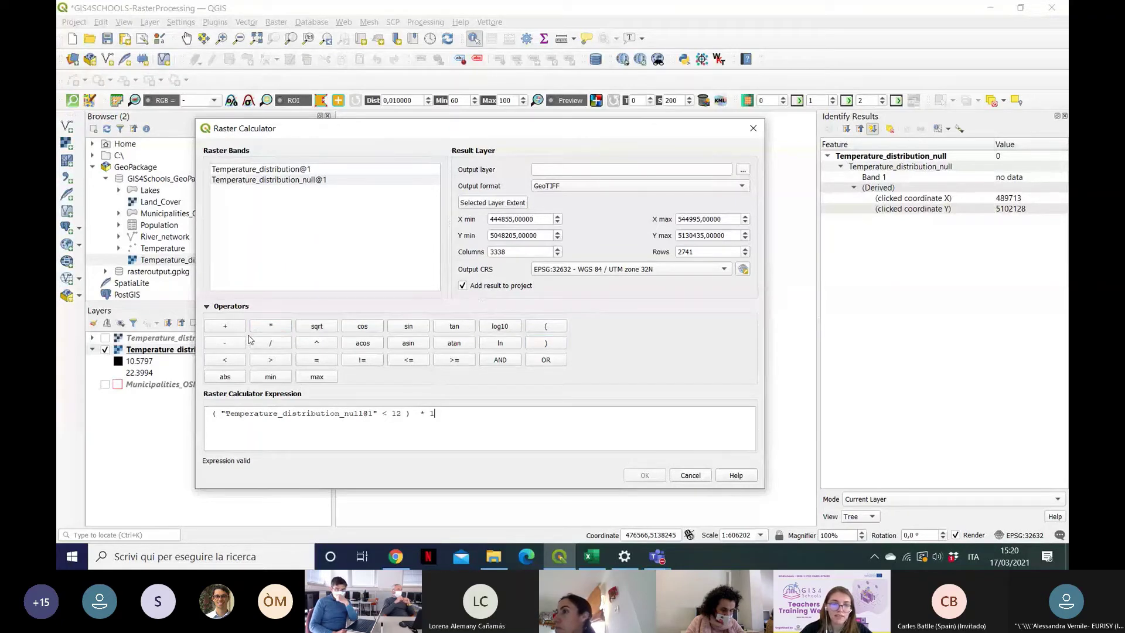
# Step: Extend the expression with + ( "Temperature_distribution_null@1" >= 12 ) * 2
pyautogui.click(225, 326)
pyautogui.click(546, 326)
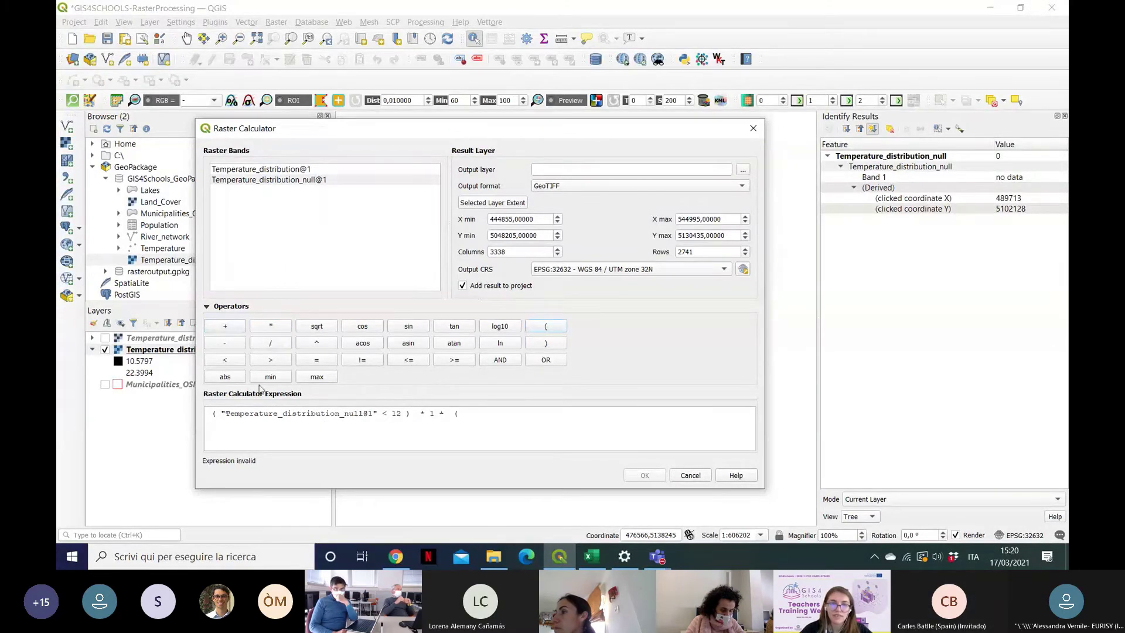
pyautogui.doubleClick(319, 179)
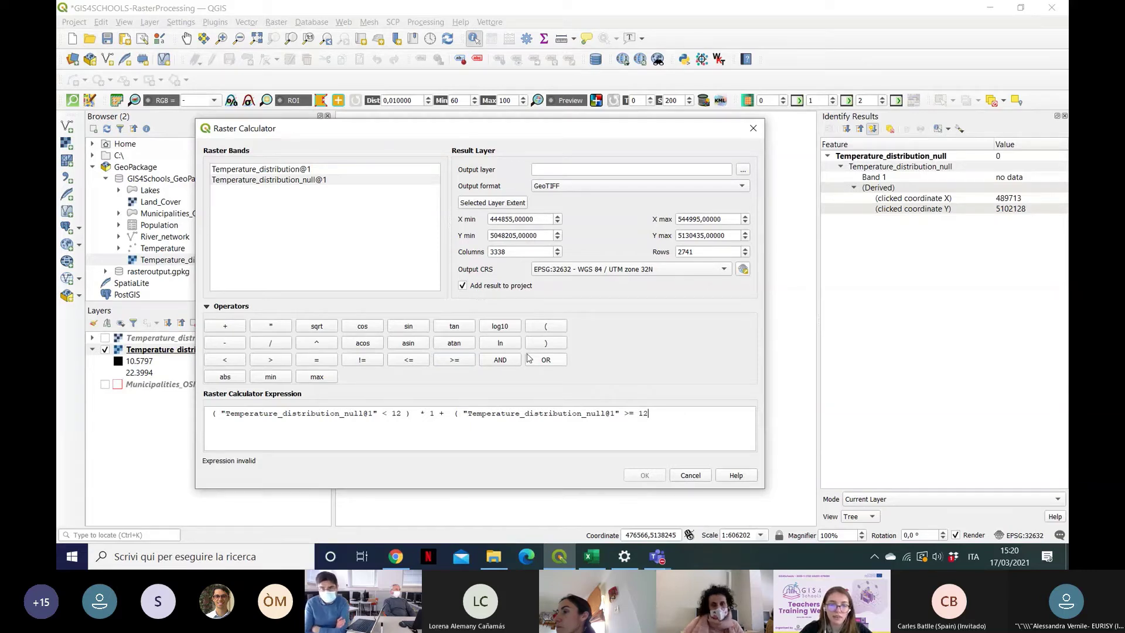
pyautogui.click(545, 343)
pyautogui.click(670, 410)
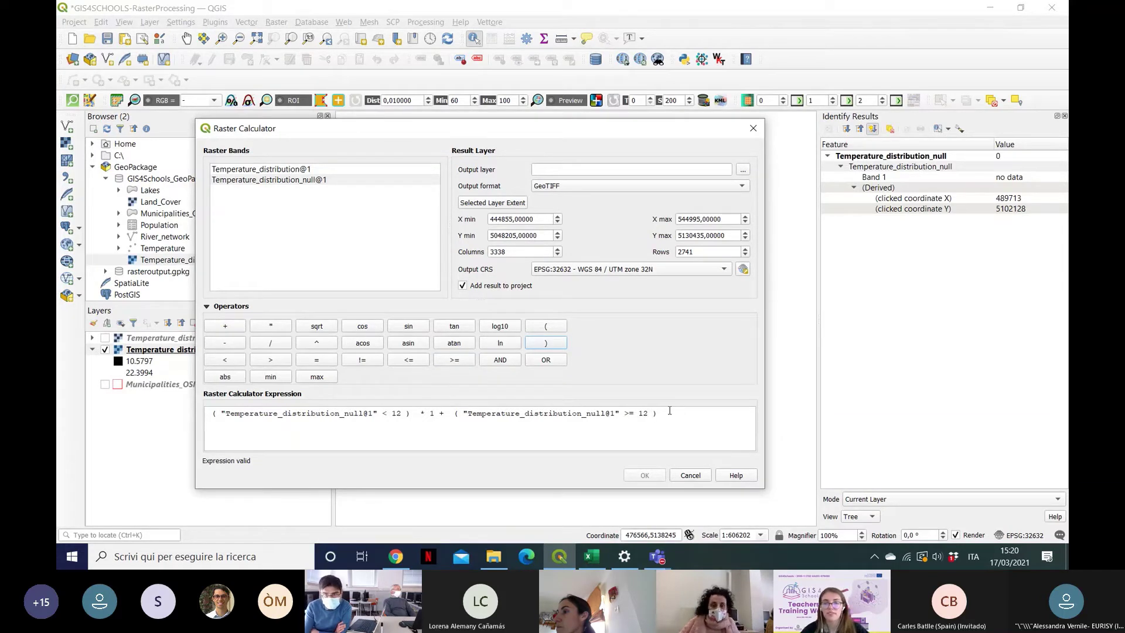
pyautogui.write('* 2')
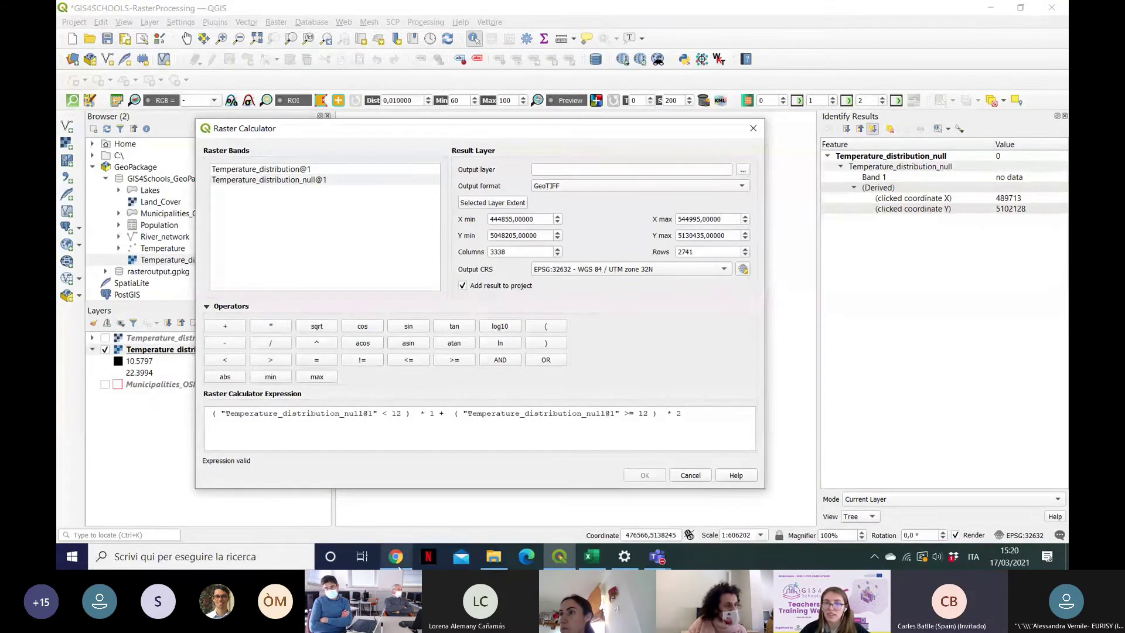
# Step: Browse for the Raster Calculator's output layer and name the result file lowest_temperatures in the Lesson_output folder
pyautogui.moveTo(397, 563)
pyautogui.moveTo(413, 495)
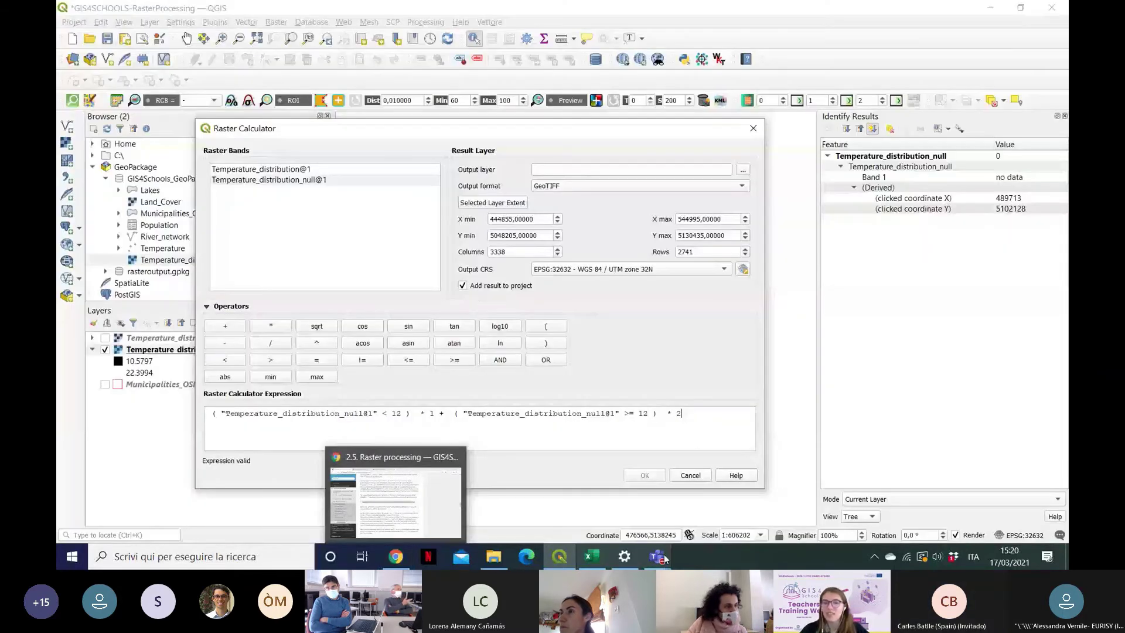
pyautogui.moveTo(665, 559)
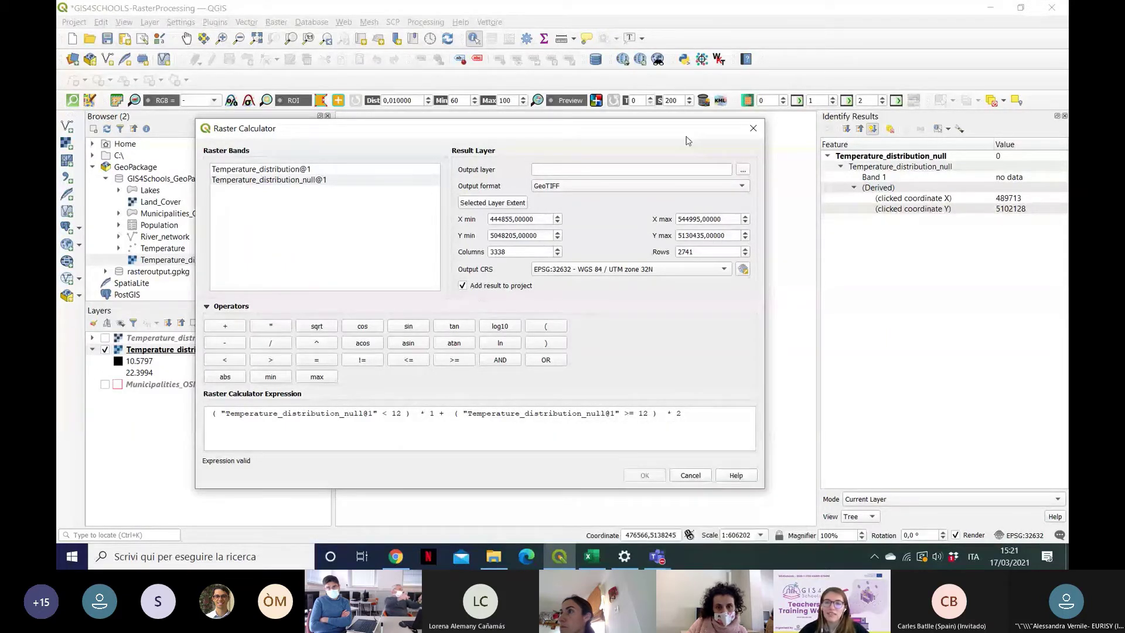
pyautogui.click(743, 175)
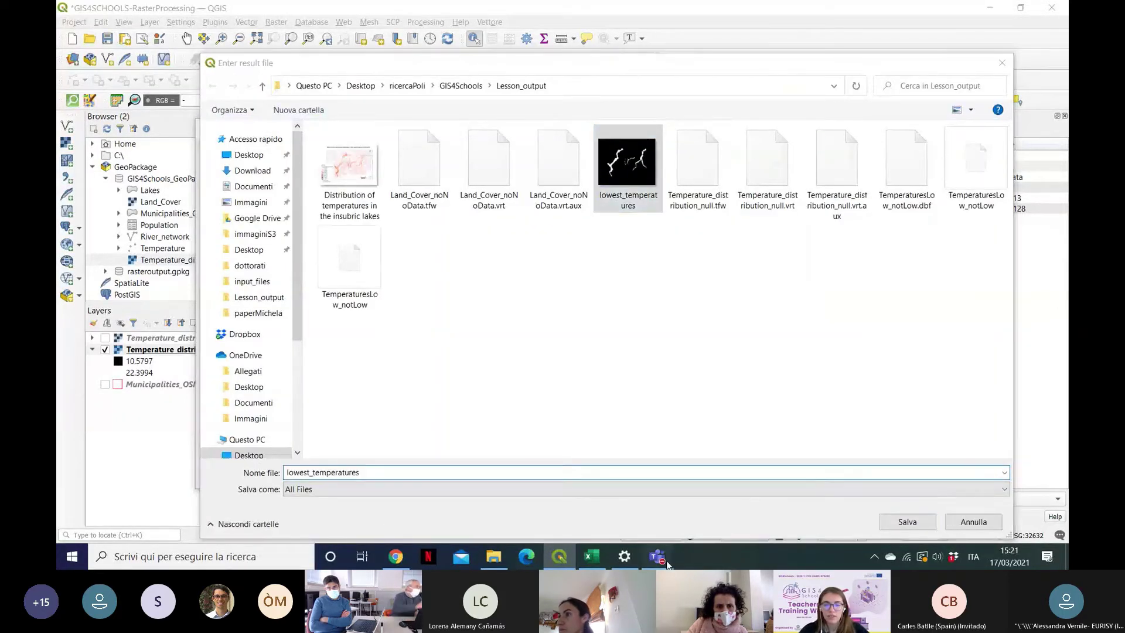
# Step: Switch to Microsoft Teams and post the file name lowest_temperatures in the meeting chat
pyautogui.click(690, 437)
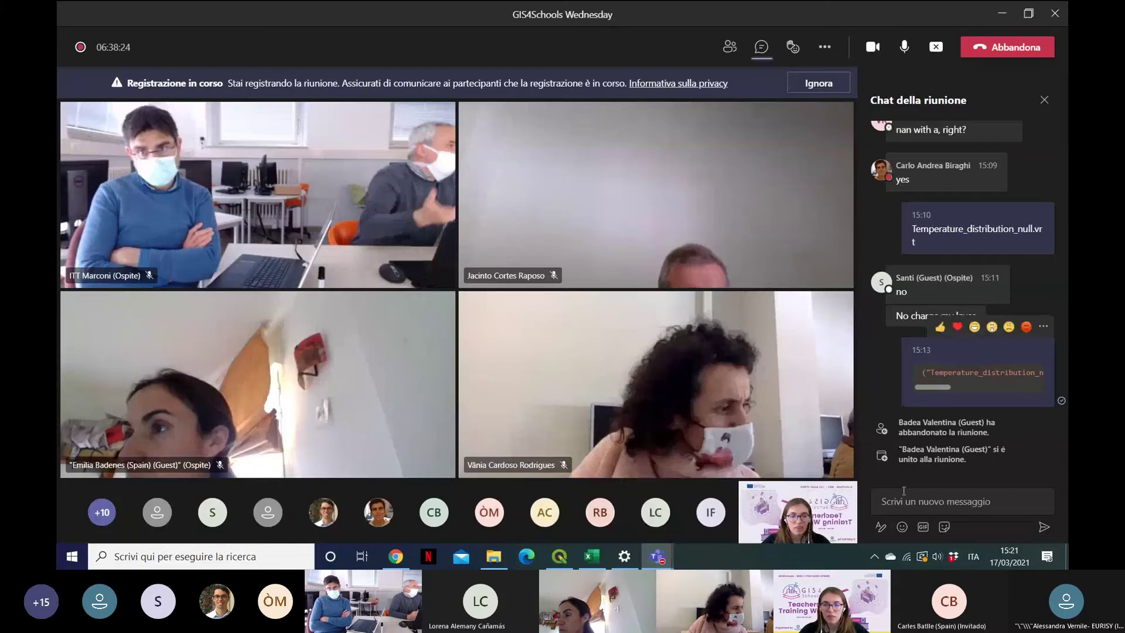
pyautogui.click(907, 499)
pyautogui.write('lowest_temperatures')
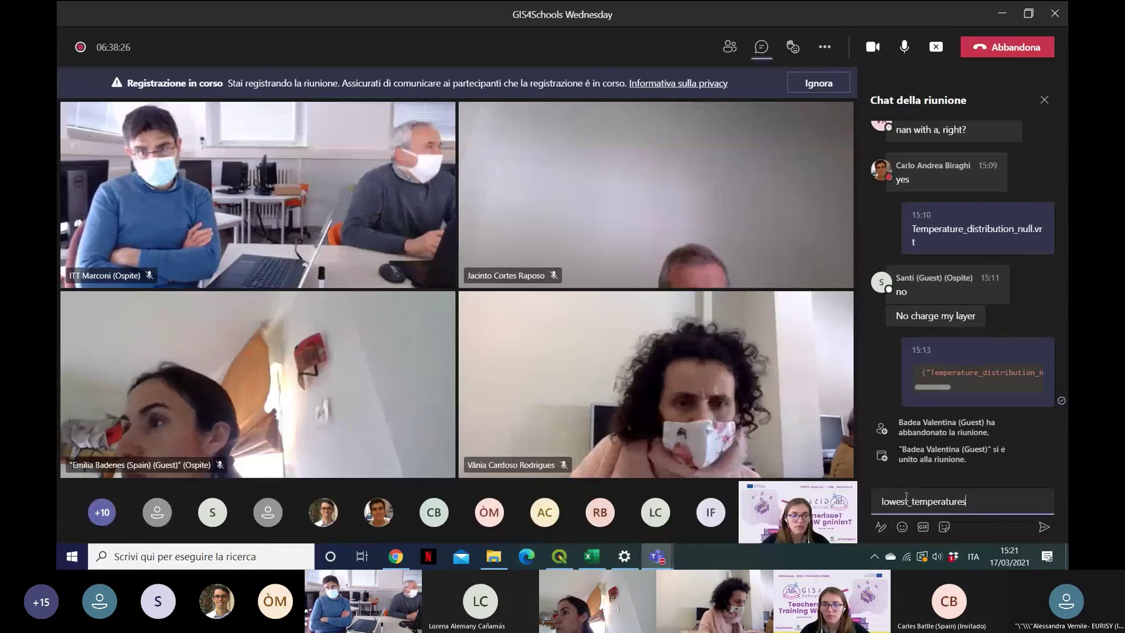
pyautogui.press('Return')
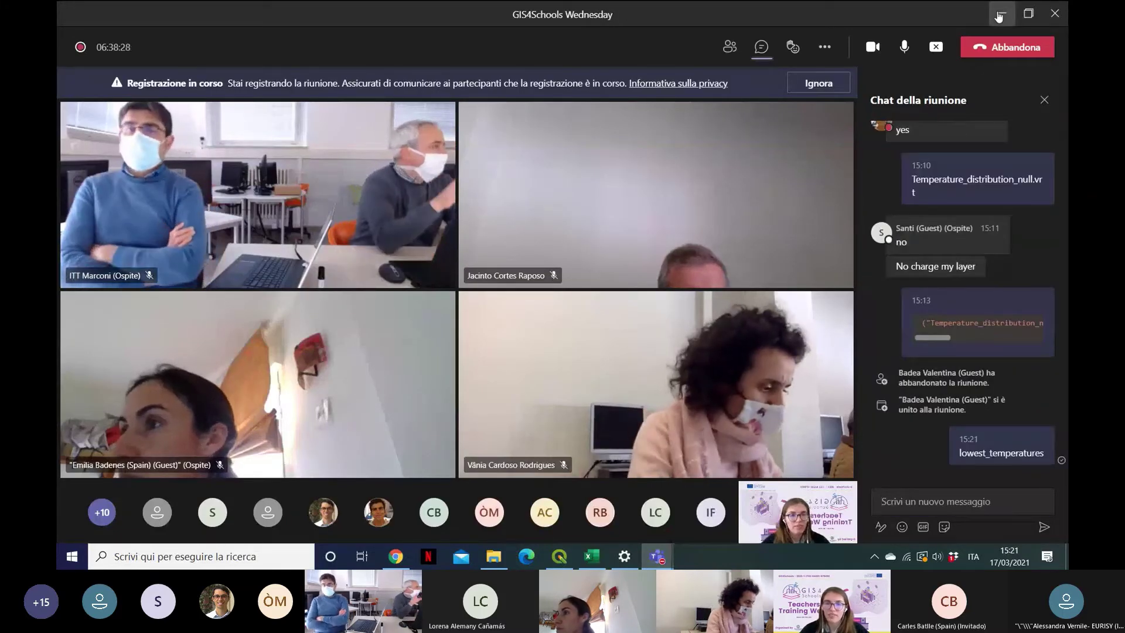
# Step: Switch back to QGIS and save the result file as lowest_temperatures in Lesson_output, replacing the existing file
pyautogui.click(1000, 16)
pyautogui.click(340, 489)
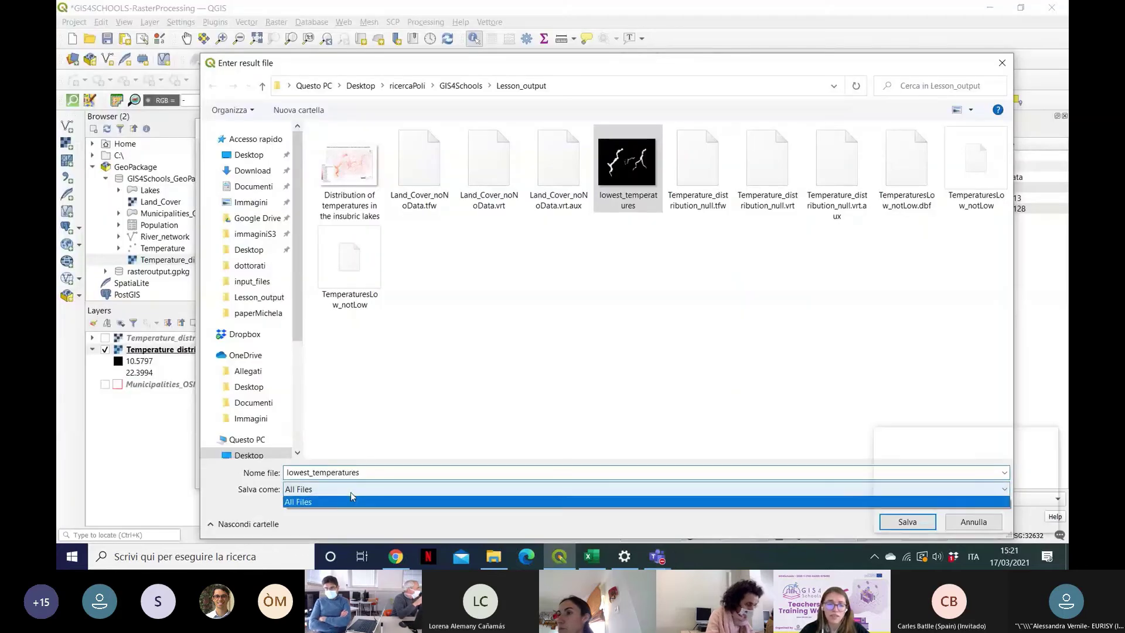
pyautogui.click(340, 502)
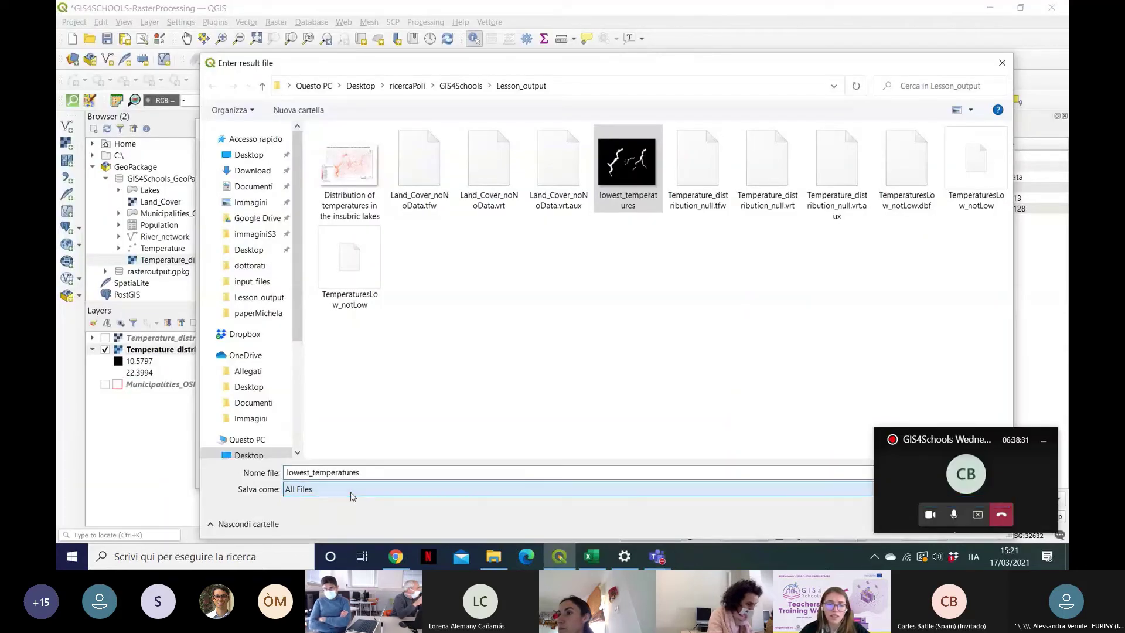
pyautogui.doubleClick(731, 66)
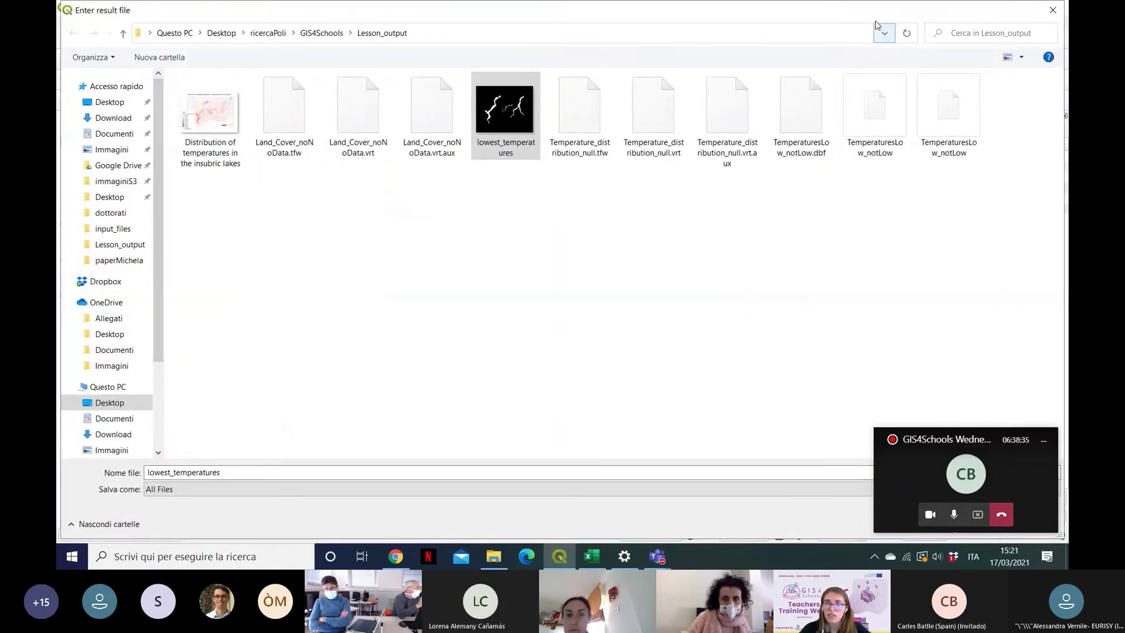
pyautogui.click(1044, 441)
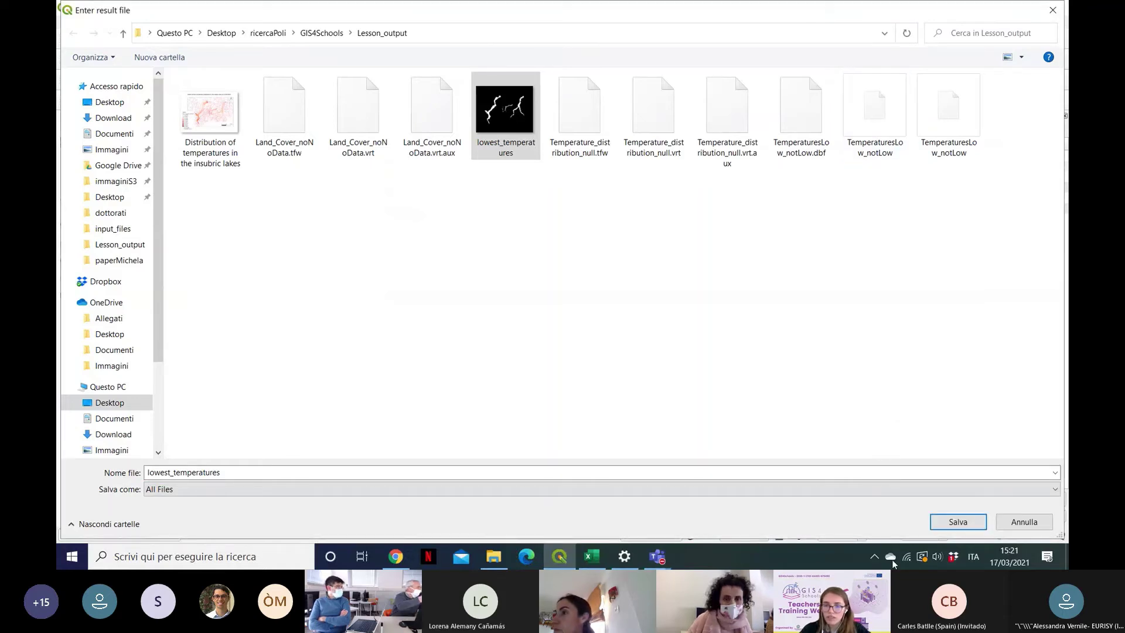
pyautogui.click(958, 521)
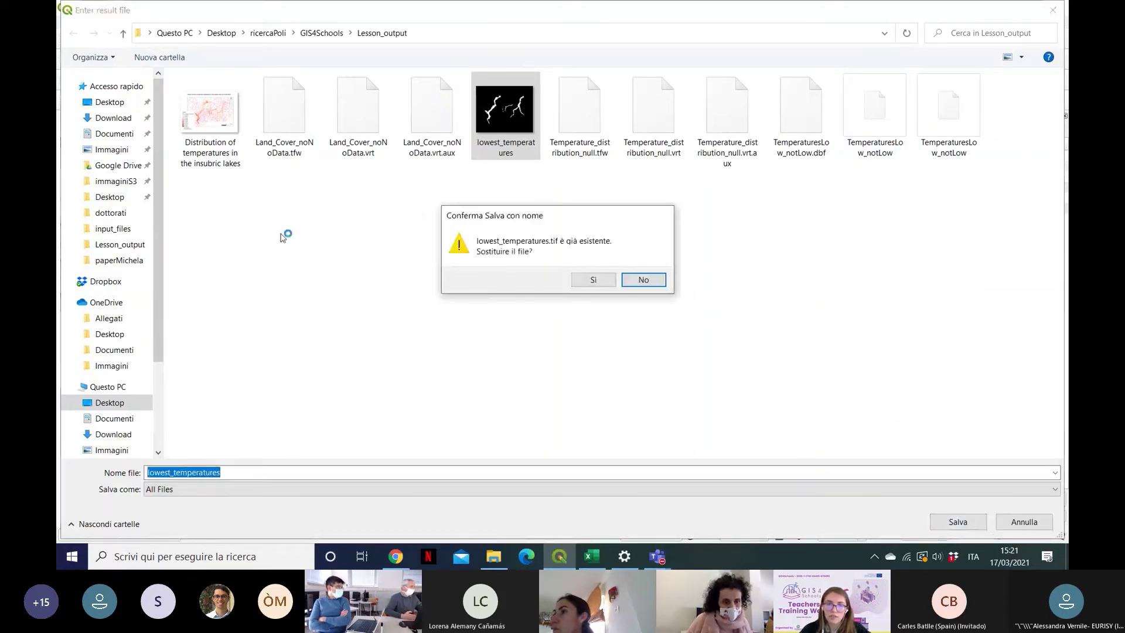
pyautogui.click(590, 280)
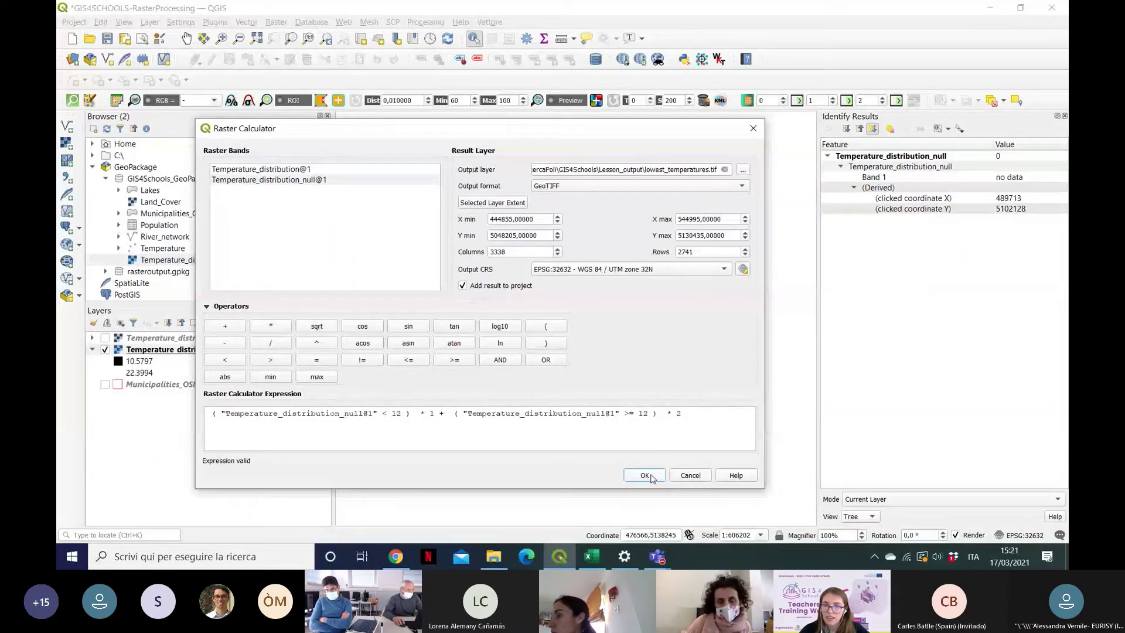
# Step: Run the Raster Calculator with the below-12 / at-least-12 expression and add the lowest_temperatures result to the project
pyautogui.moveTo(656, 551)
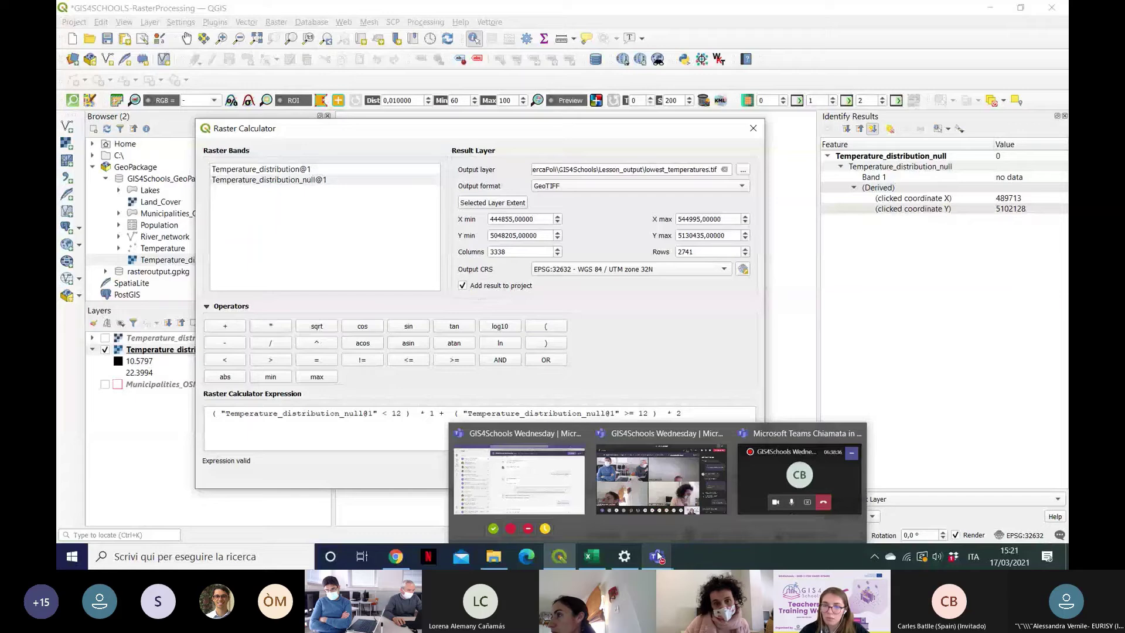
pyautogui.click(662, 441)
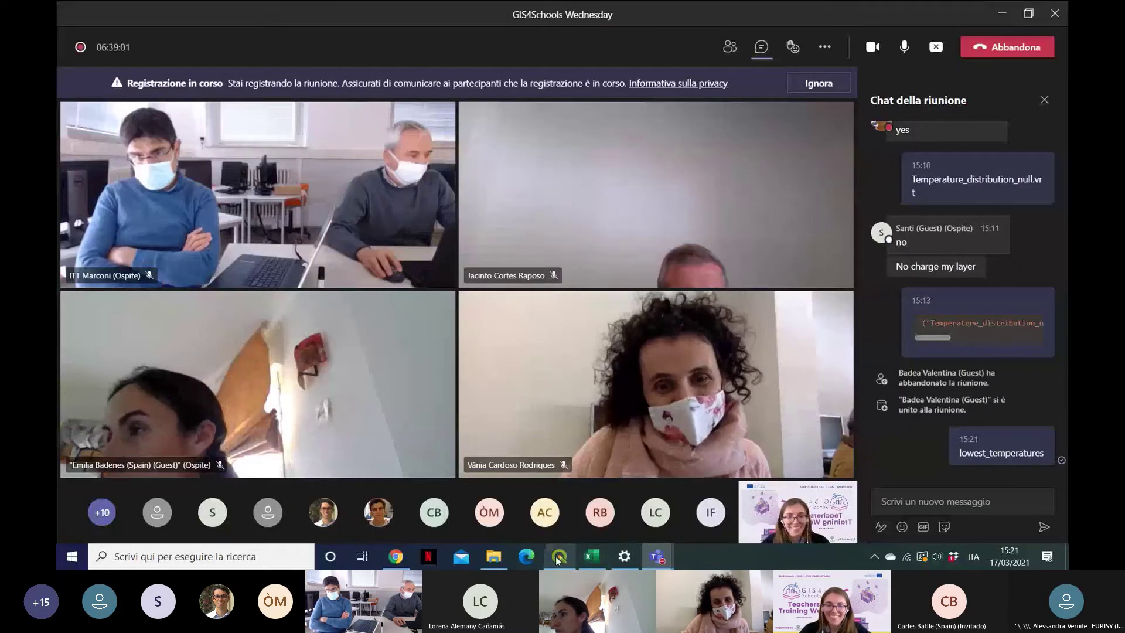
pyautogui.moveTo(559, 559)
pyautogui.click(563, 457)
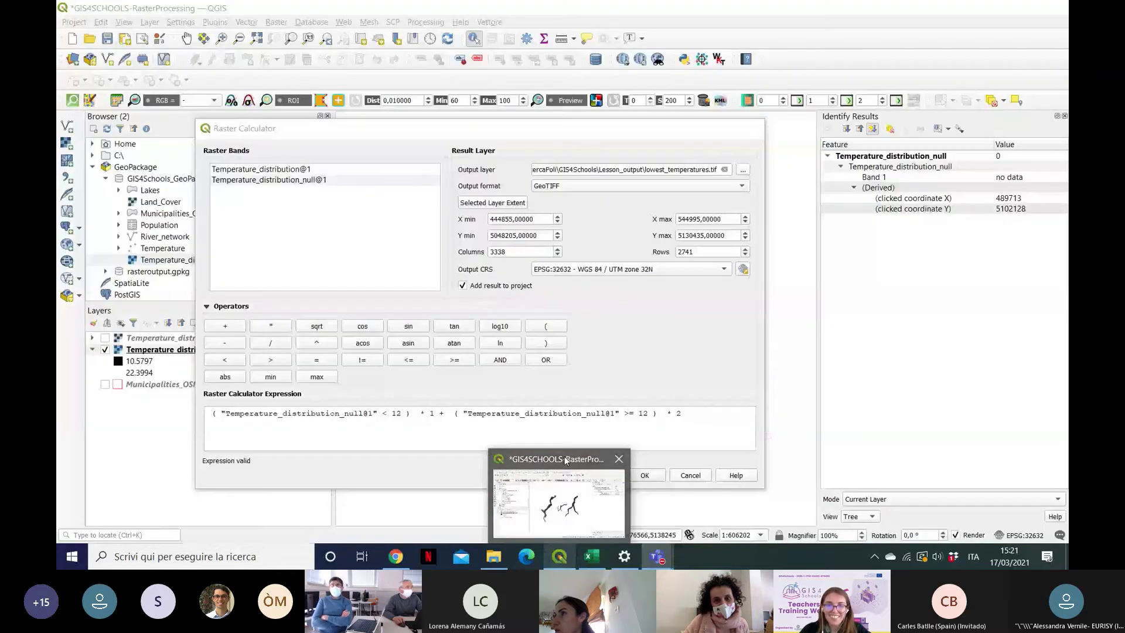
pyautogui.click(645, 475)
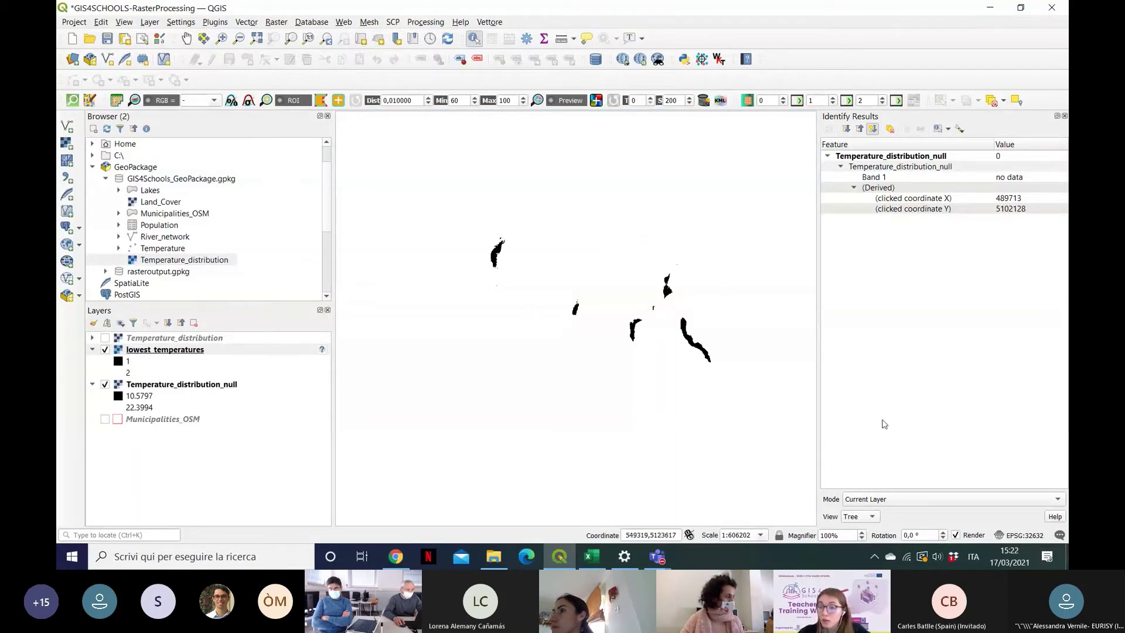
pyautogui.moveTo(669, 566)
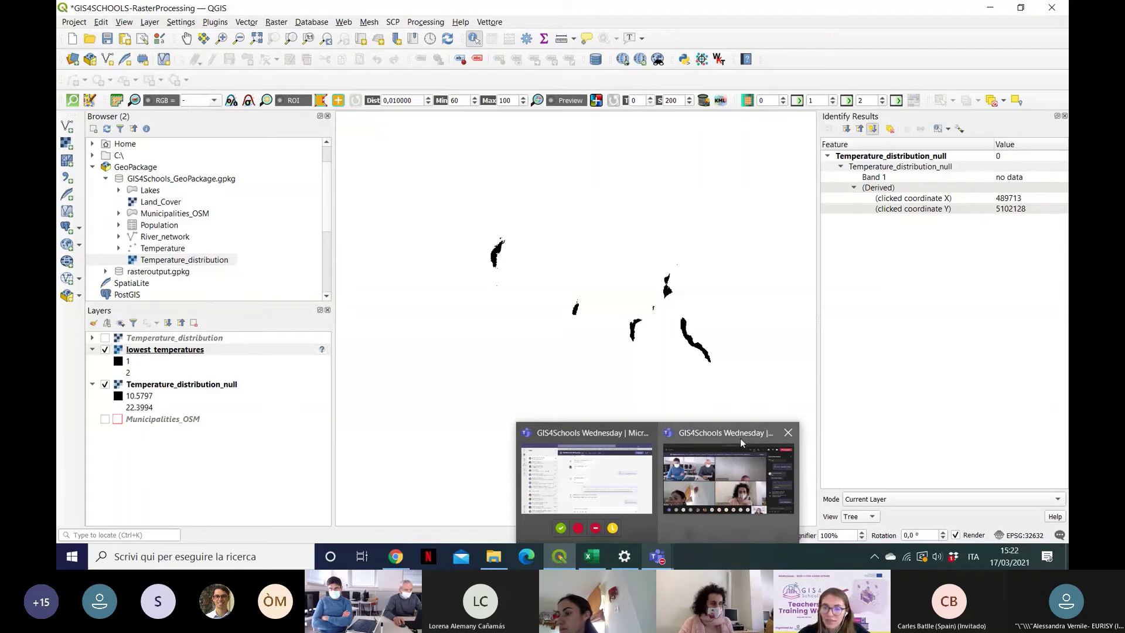
pyautogui.moveTo(740, 438)
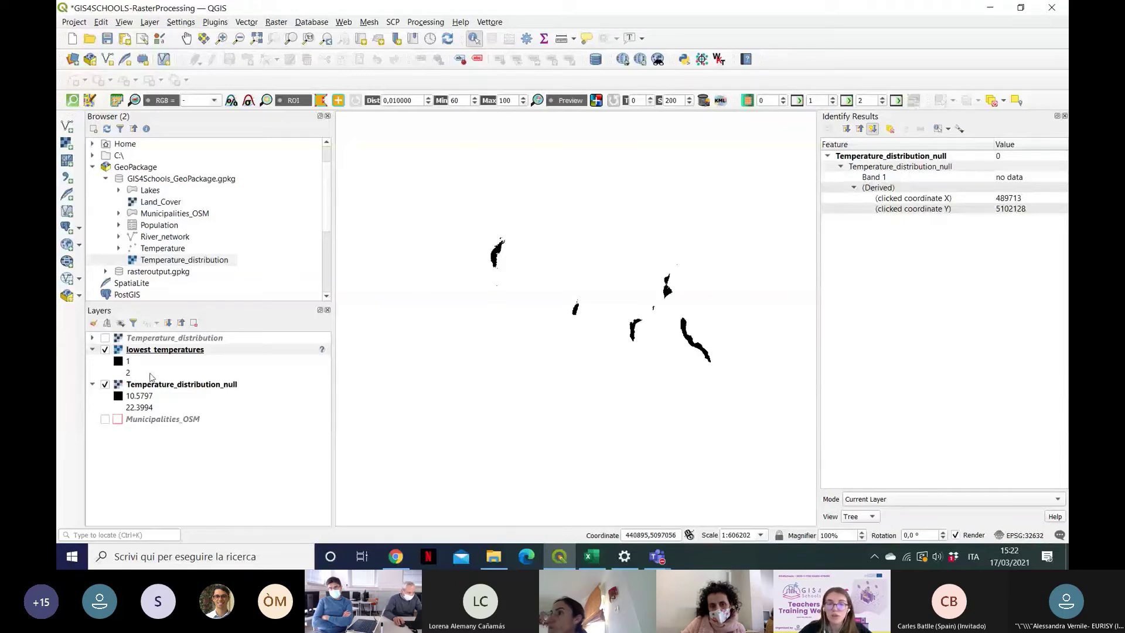
# Step: Style the lowest_temperatures layer with Paletted/Unique values, classify Band 1 with random colors and apply the symbology
pyautogui.click(152, 350)
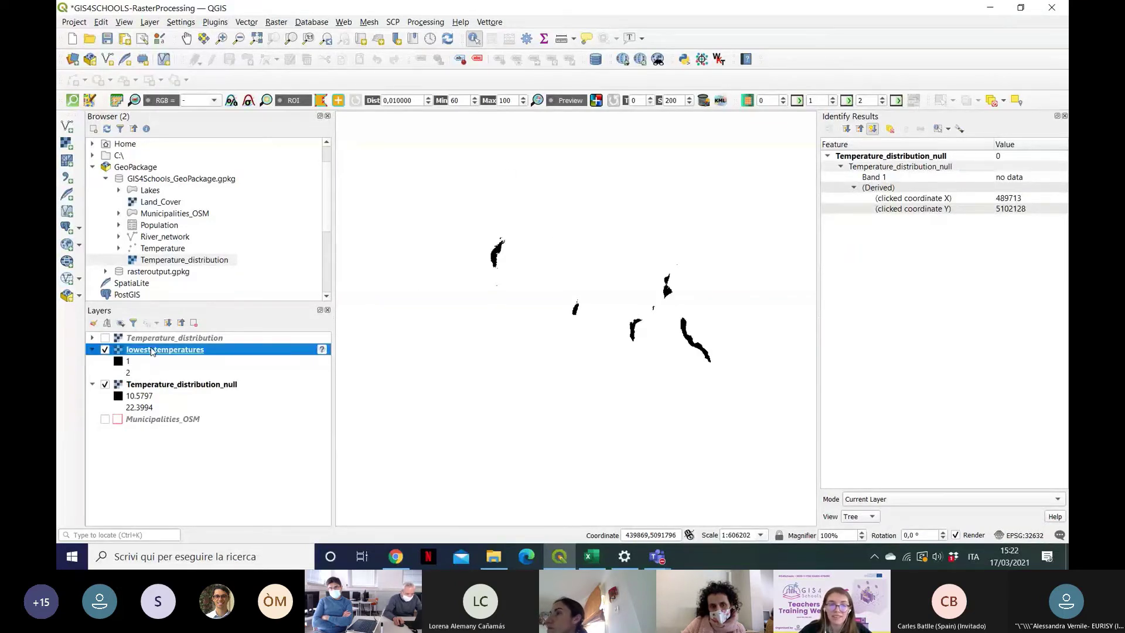
pyautogui.rightClick(151, 350)
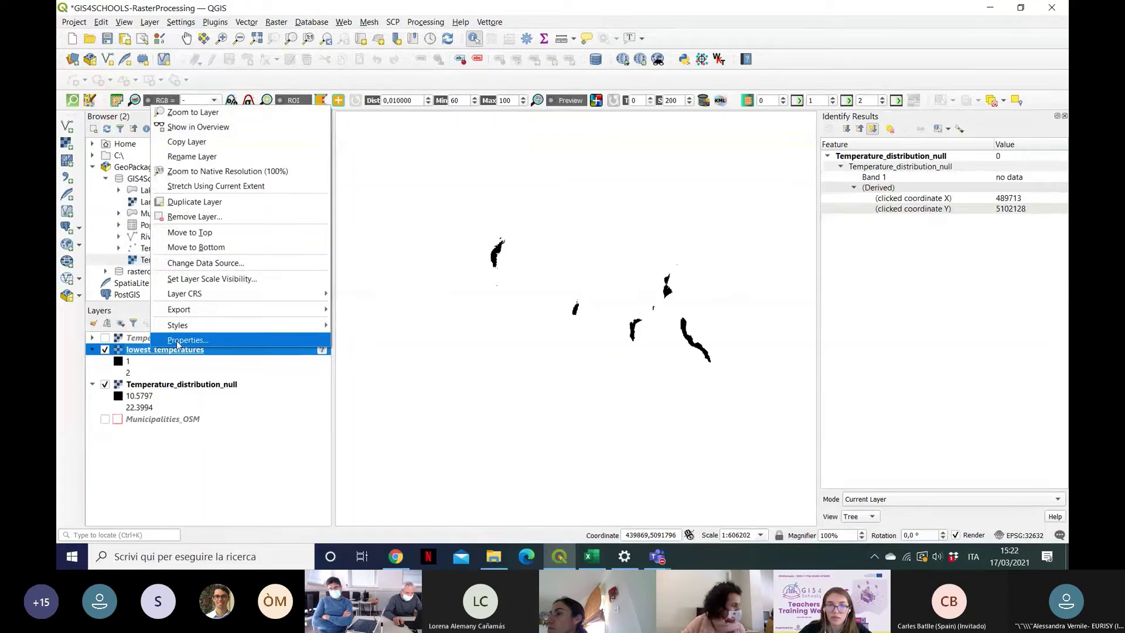
pyautogui.click(177, 342)
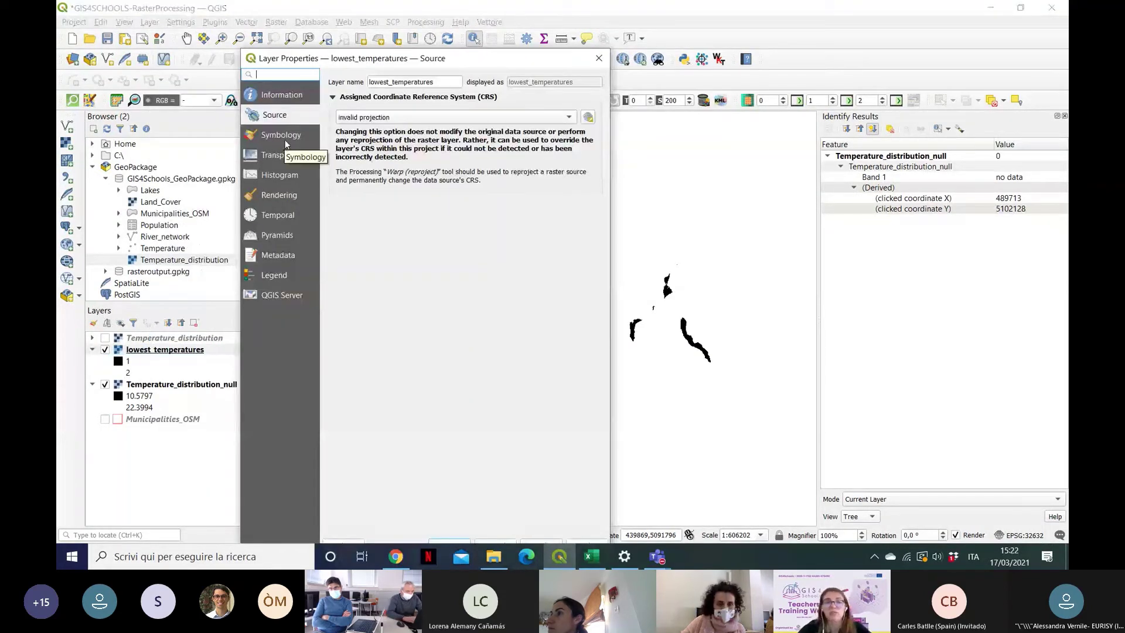
pyautogui.click(284, 139)
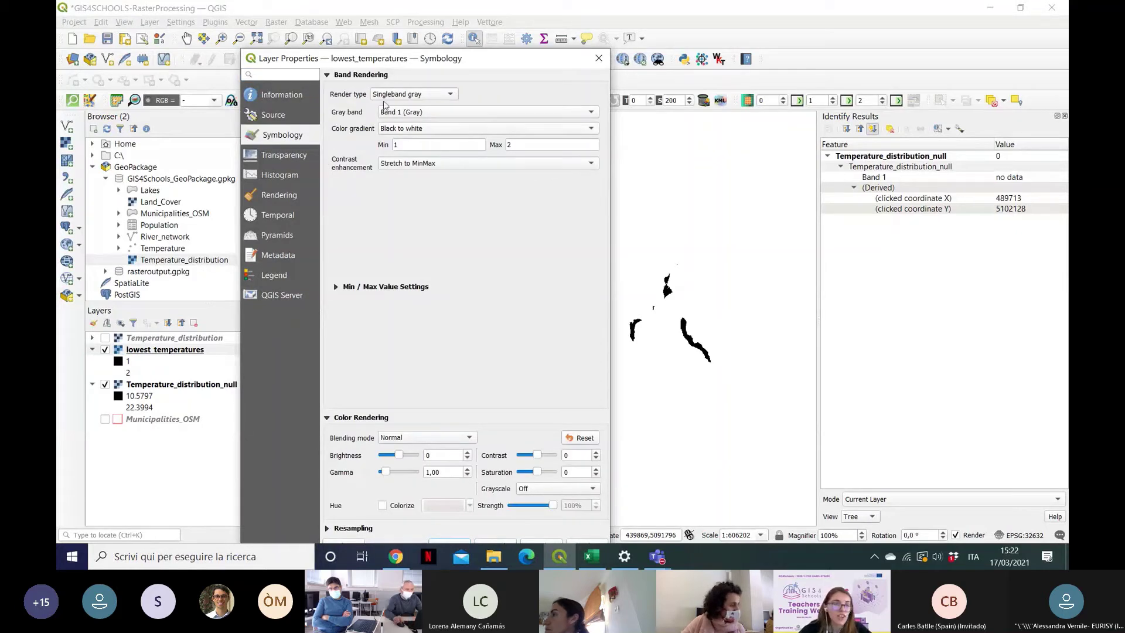
pyautogui.click(413, 94)
pyautogui.click(410, 82)
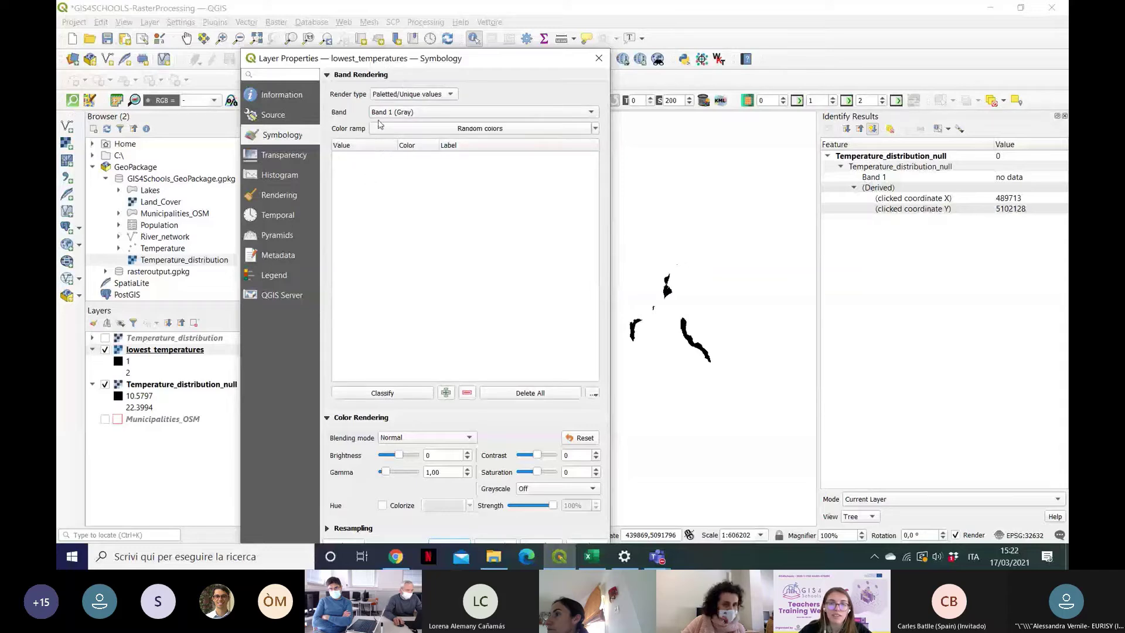
pyautogui.click(384, 394)
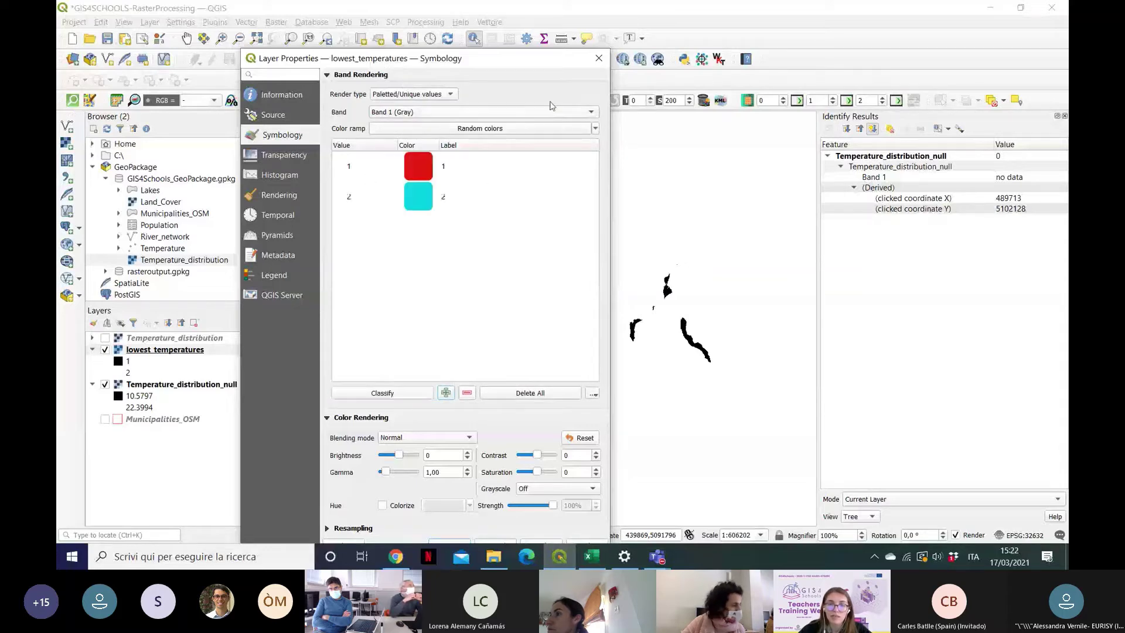
pyautogui.moveTo(522, 58); pyautogui.dragTo(509, 23)
pyautogui.click(529, 510)
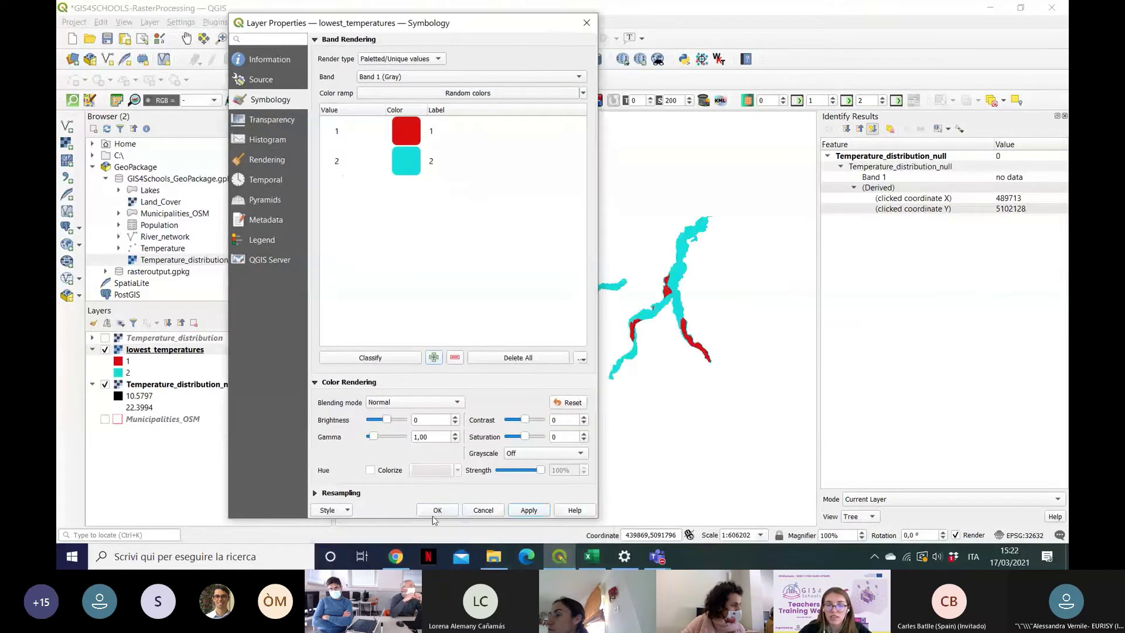
pyautogui.click(437, 510)
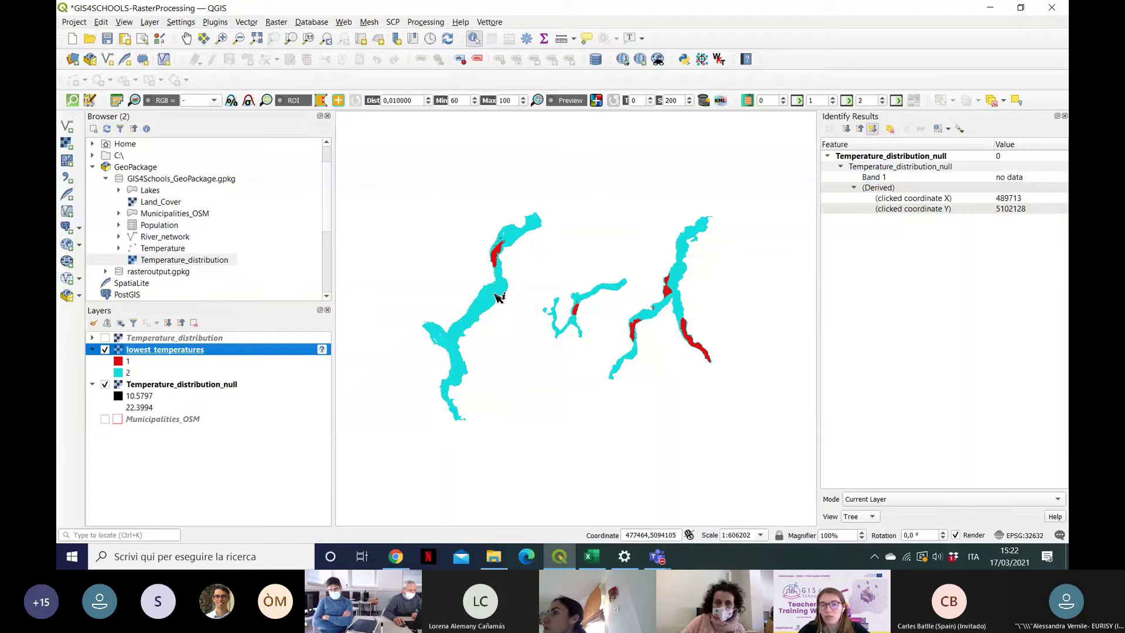
# Step: Identify a cell in the western lake to compare its lowest_temperatures class with its Temperature_distribution_null value
pyautogui.scroll(-2, 497, 297)
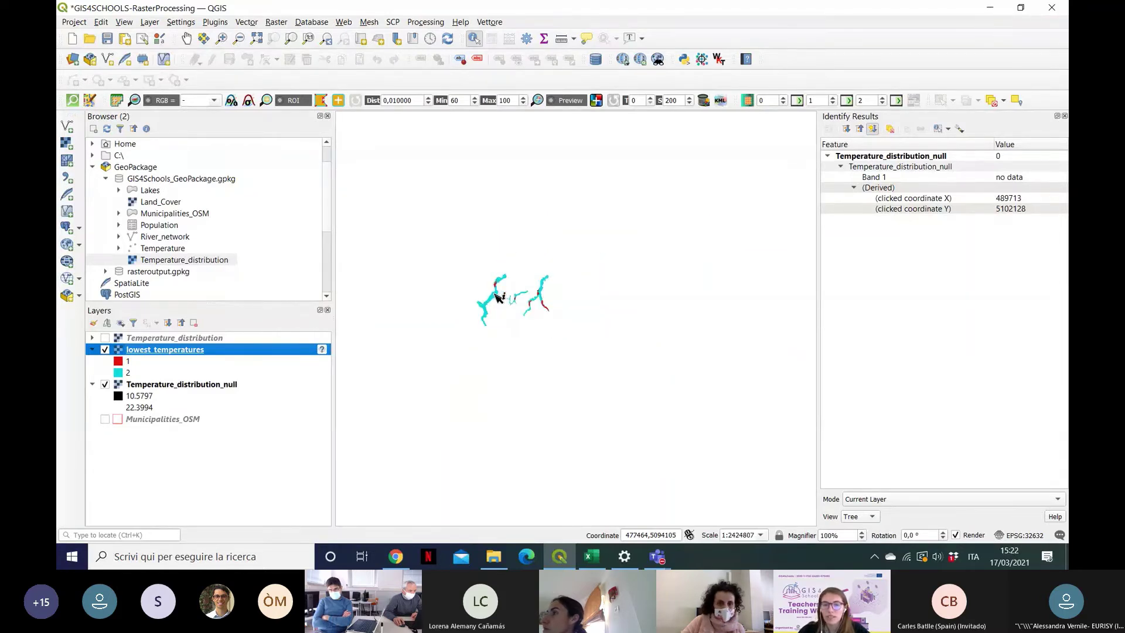
pyautogui.scroll(4, 498, 297)
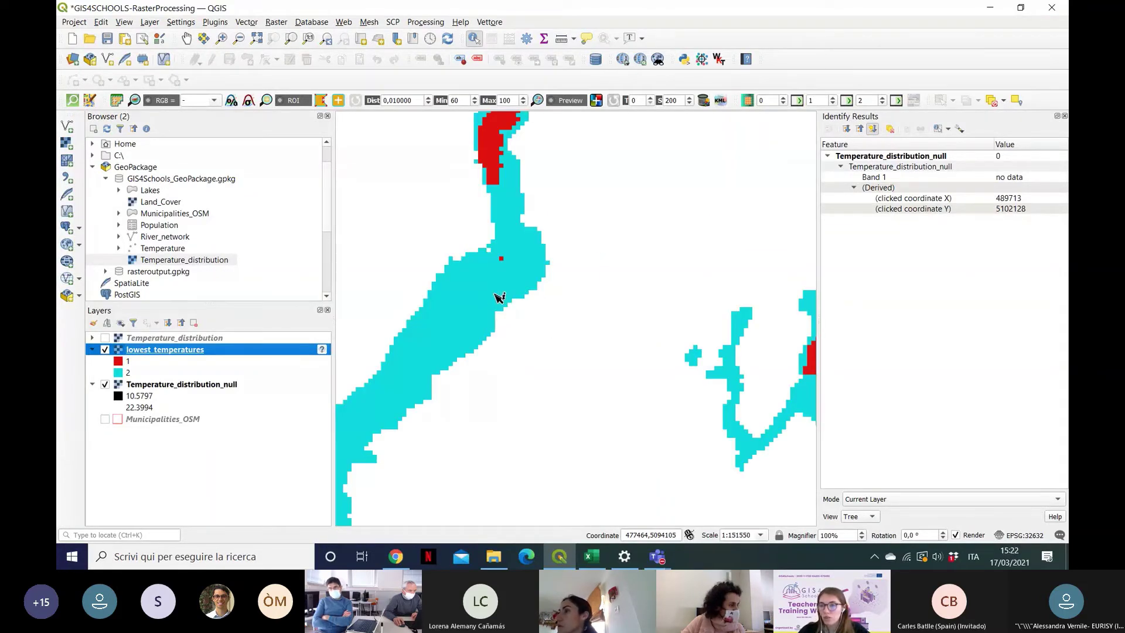
pyautogui.scroll(1, 498, 297)
pyautogui.click(498, 297)
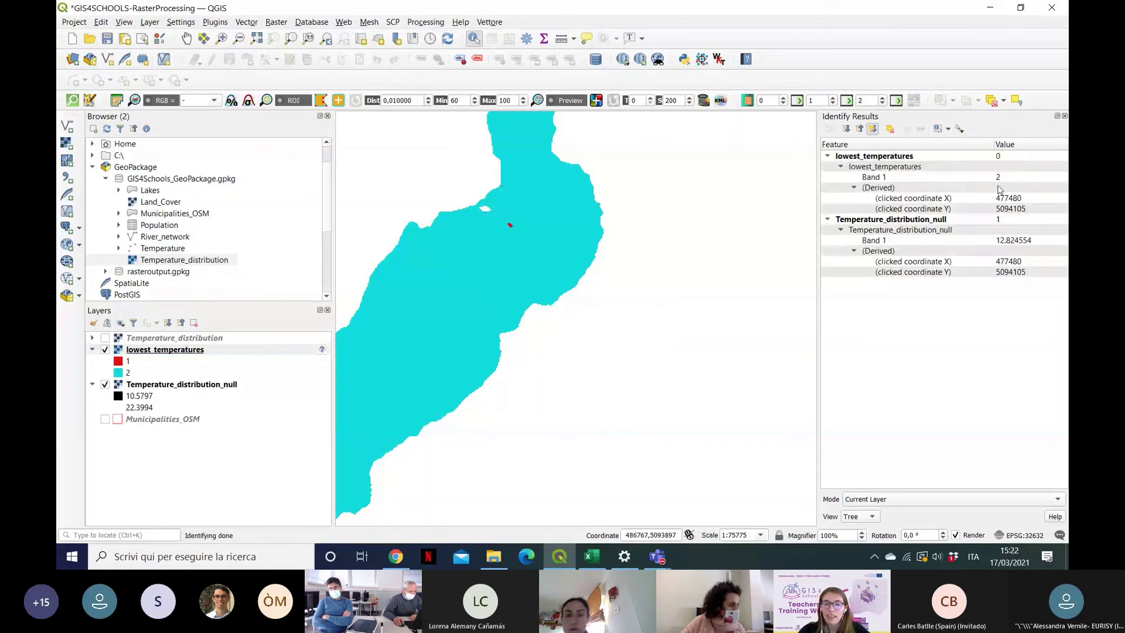
pyautogui.scroll(-1, 359, 249)
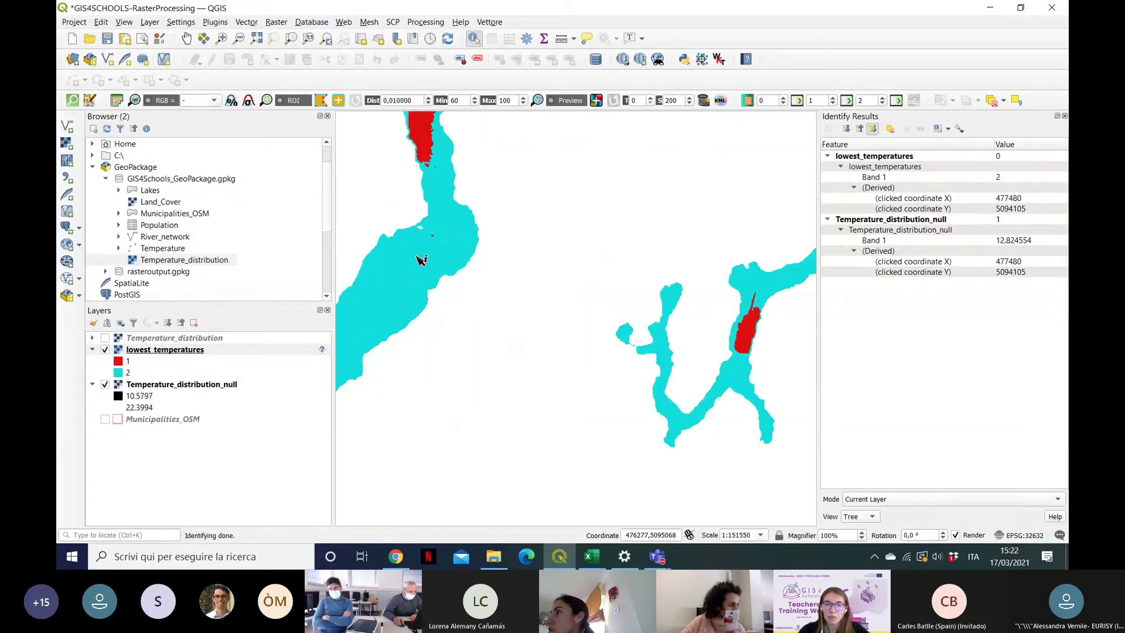
pyautogui.scroll(-1, 422, 261)
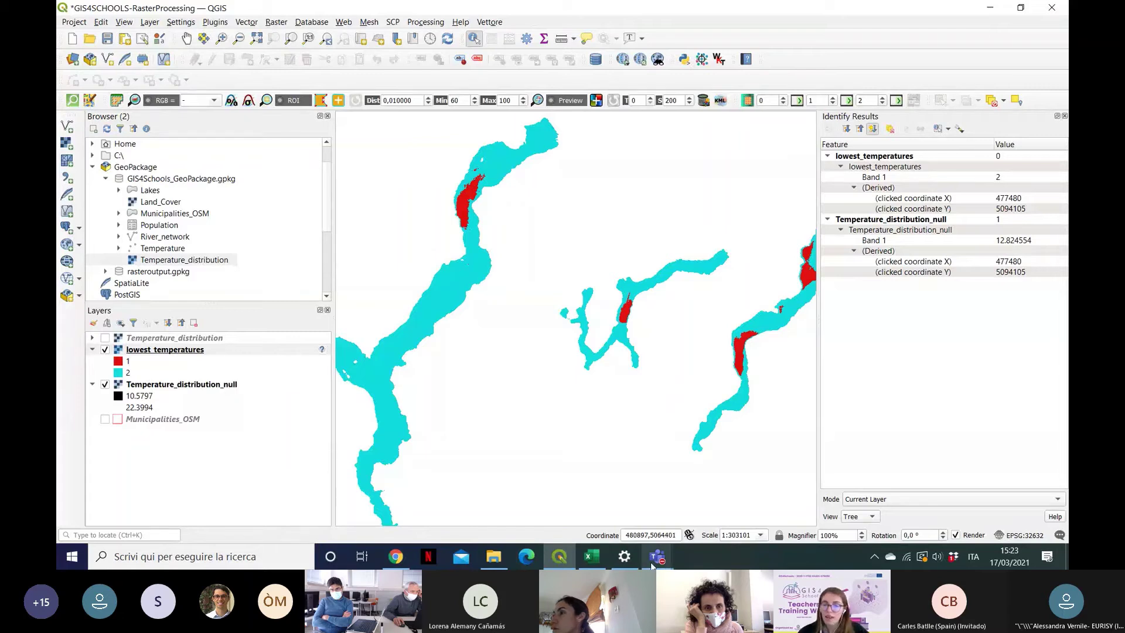
pyautogui.moveTo(653, 563)
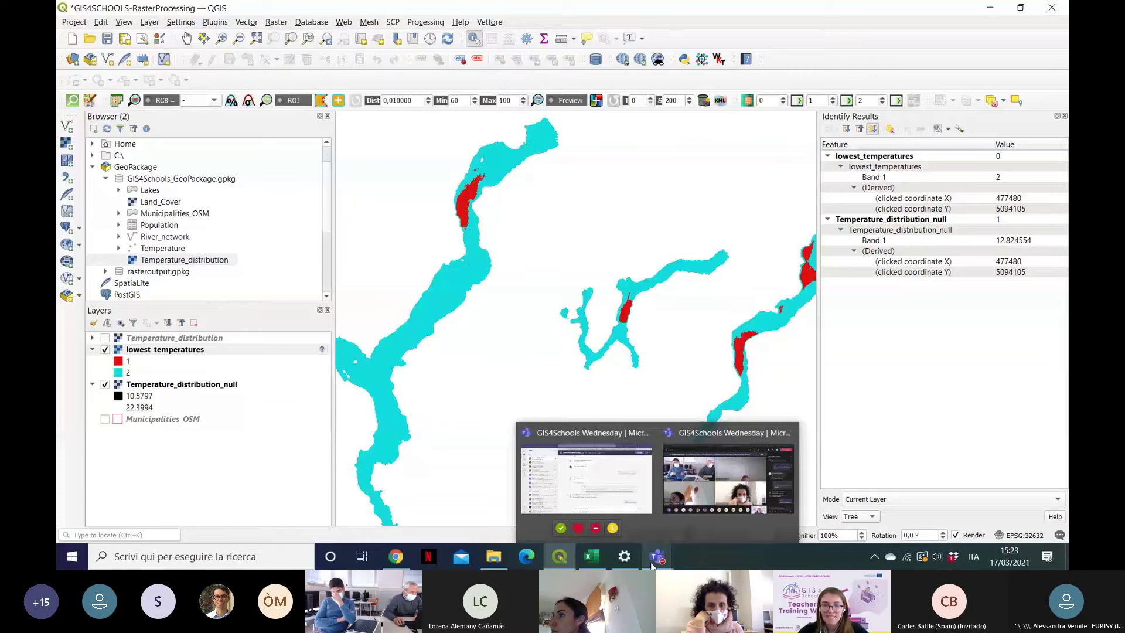
pyautogui.click(713, 433)
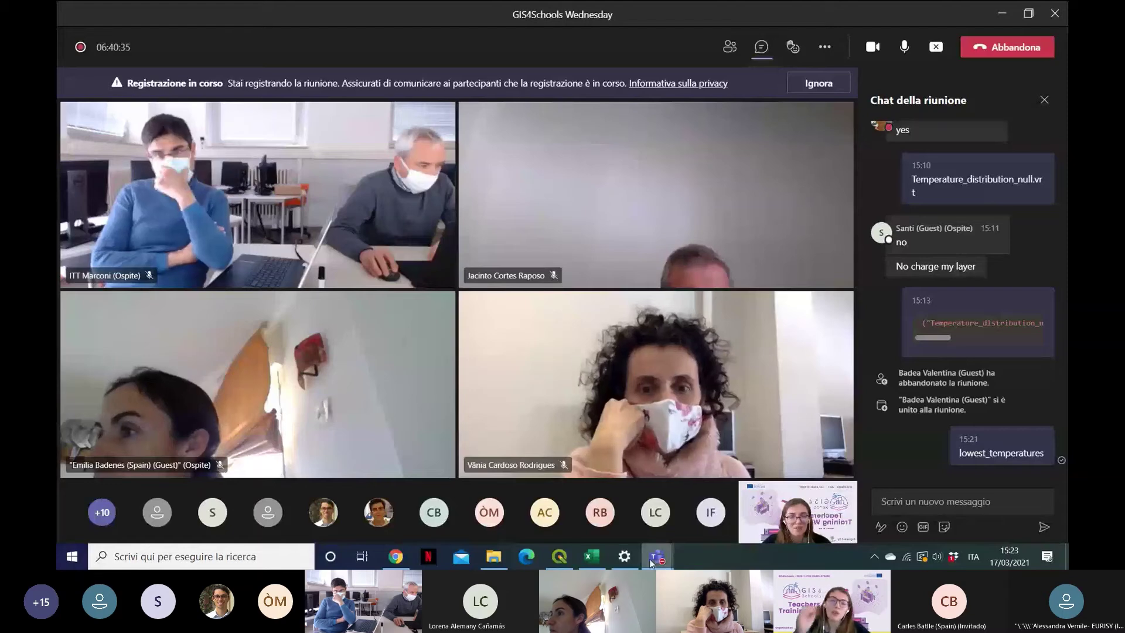
pyautogui.click(564, 560)
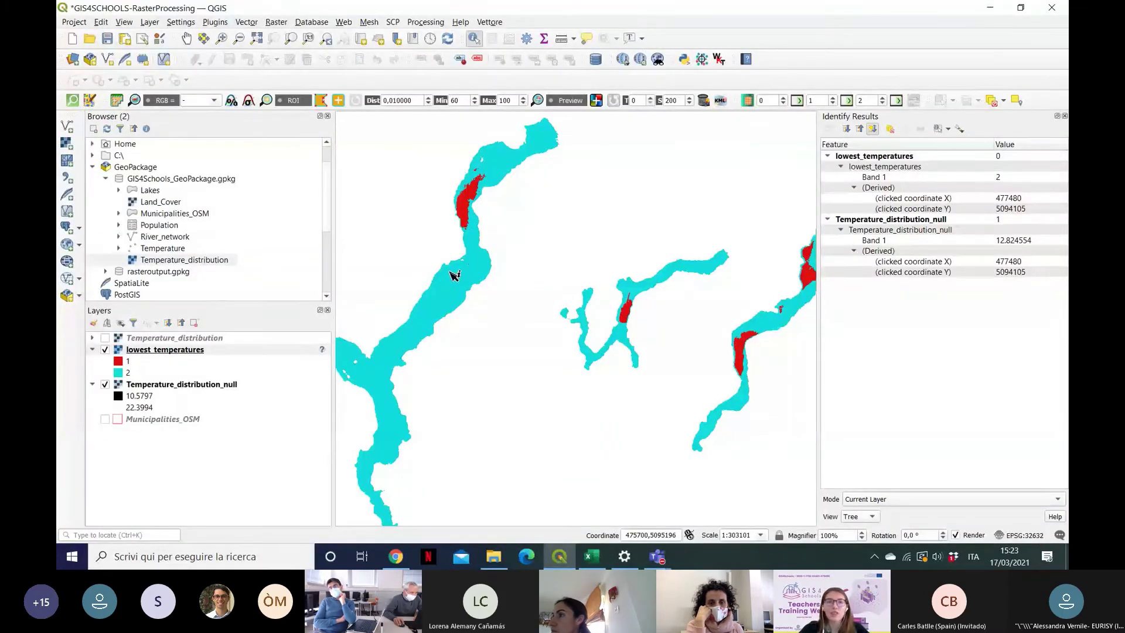
pyautogui.click(246, 21)
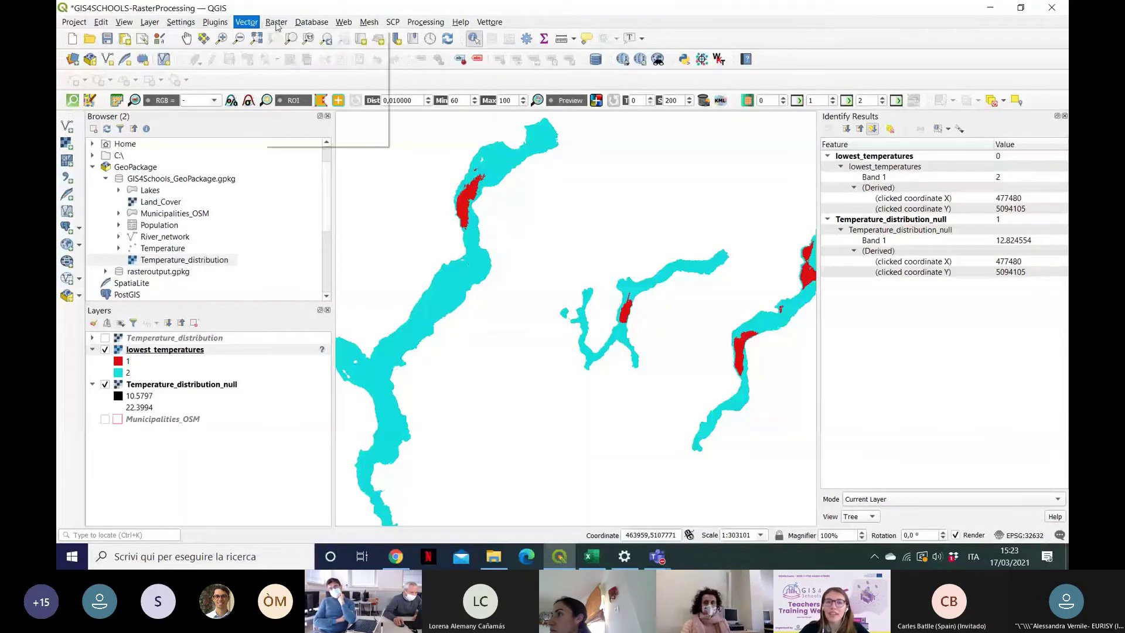
pyautogui.click(276, 22)
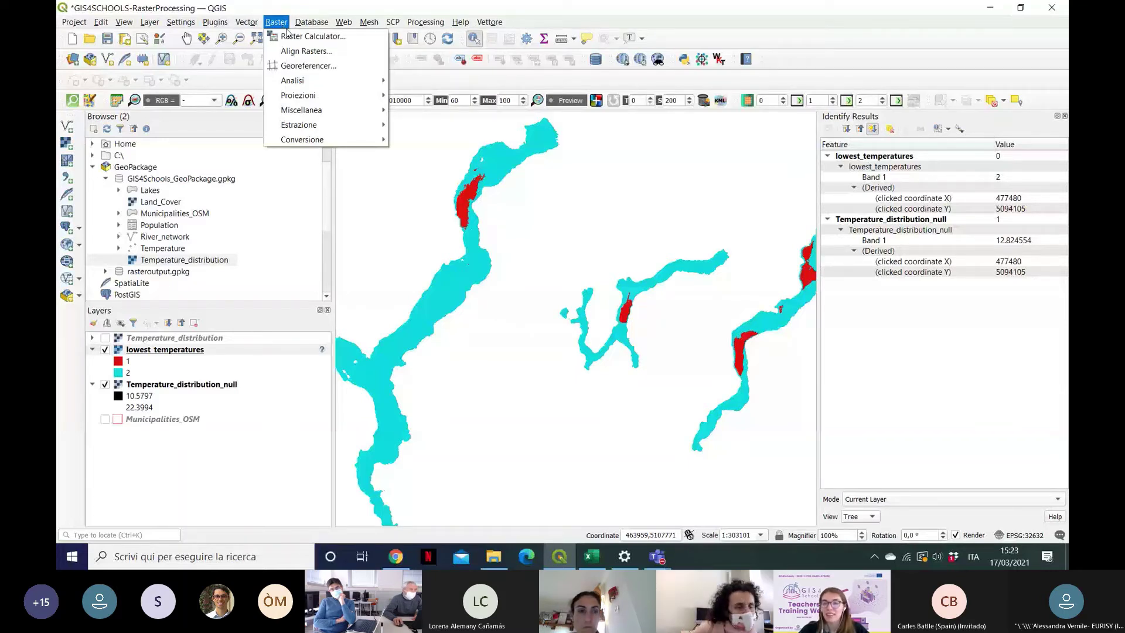
pyautogui.click(539, 389)
pyautogui.moveTo(540, 389); pyautogui.dragTo(461, 242)
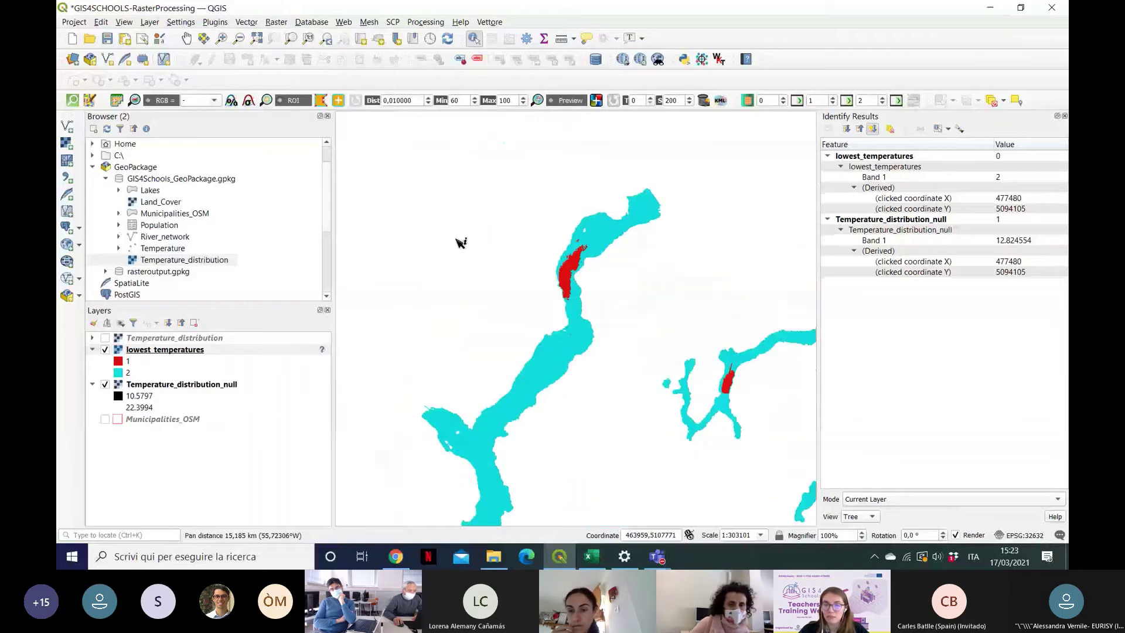
pyautogui.scroll(-1, 460, 243)
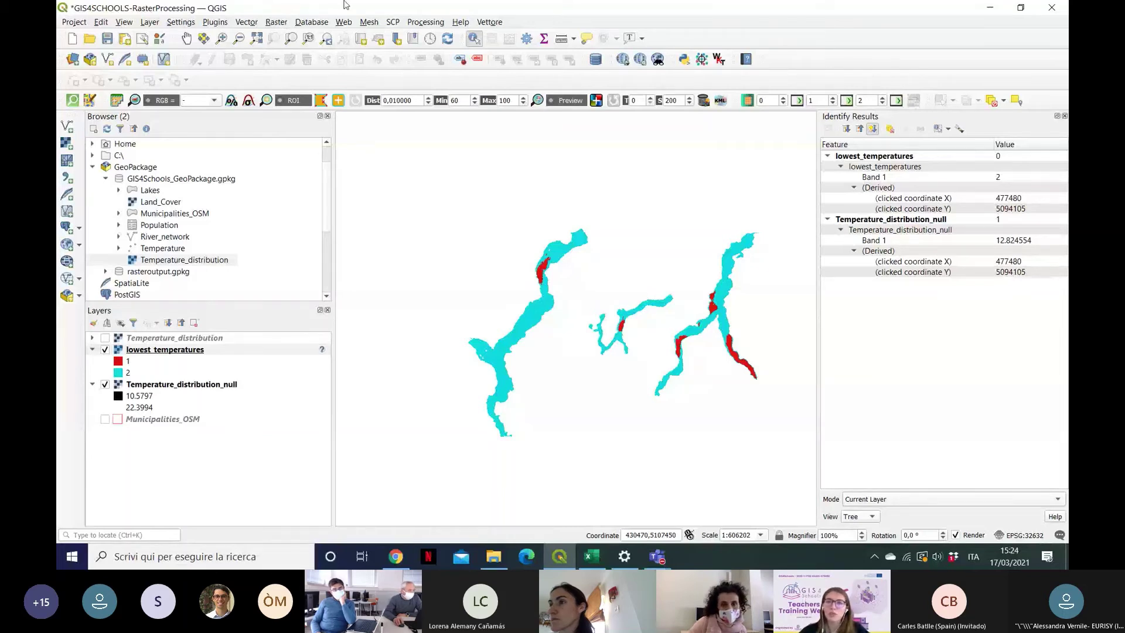
pyautogui.click(885, 19)
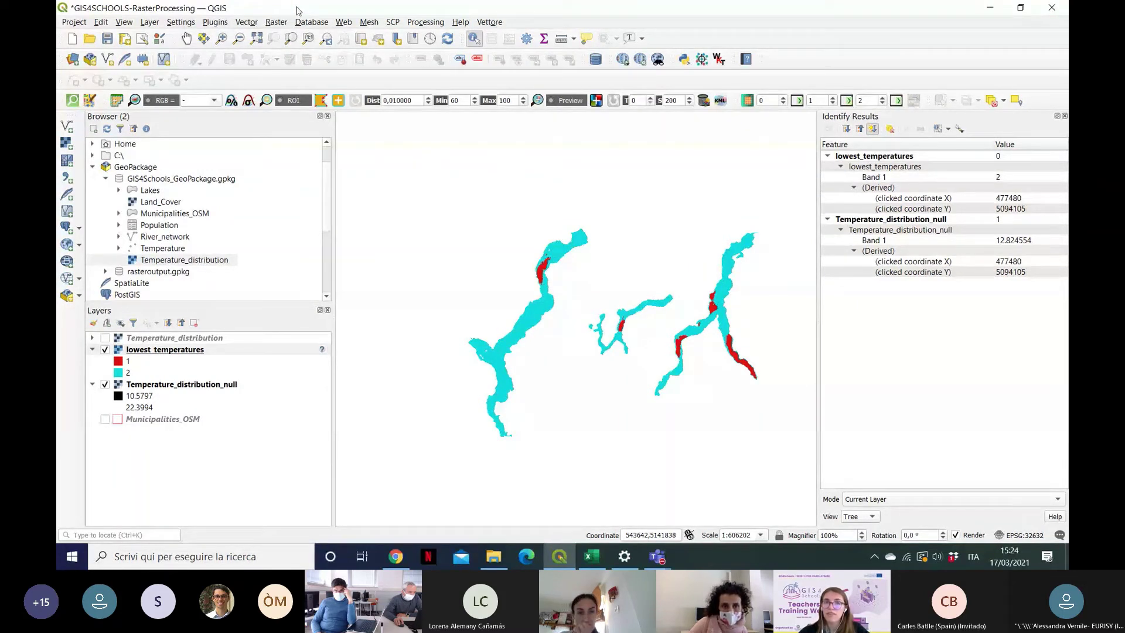
# Step: Set up a Polygonize (Raster to Vector) conversion of Band 1 of lowest_temperatures, naming the created field Low_notLow
pyautogui.click(276, 22)
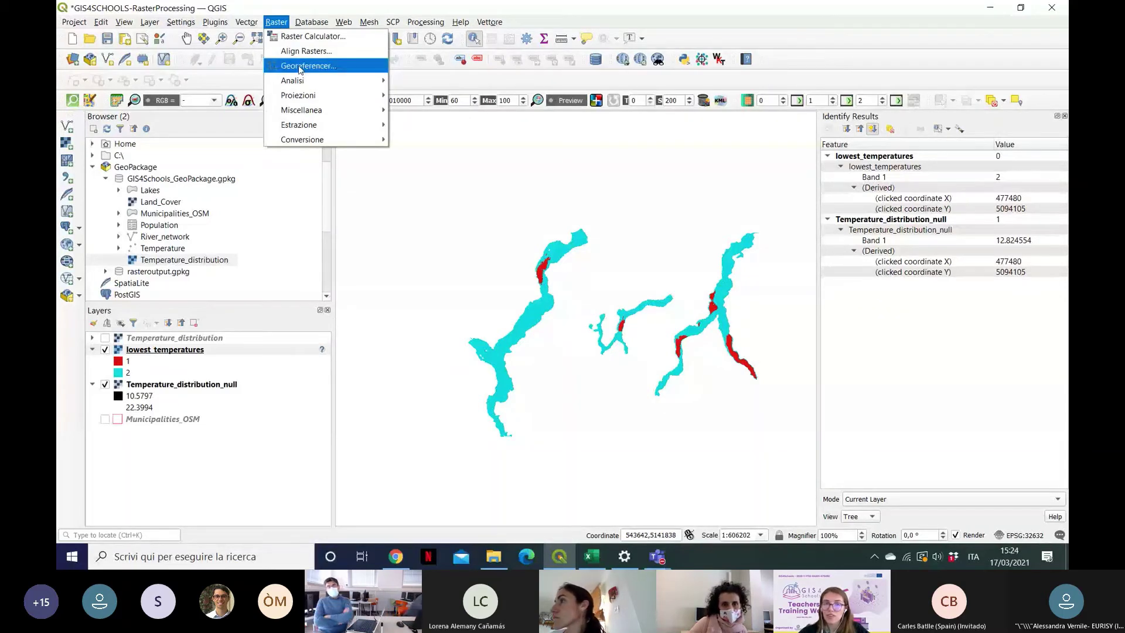
pyautogui.moveTo(346, 139)
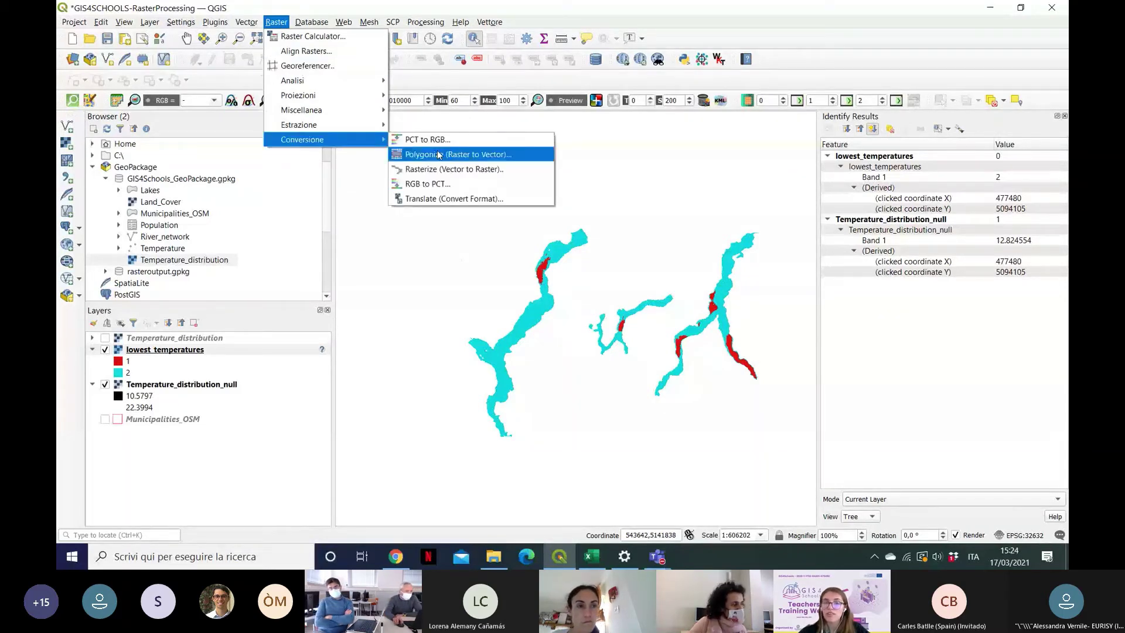
pyautogui.click(510, 155)
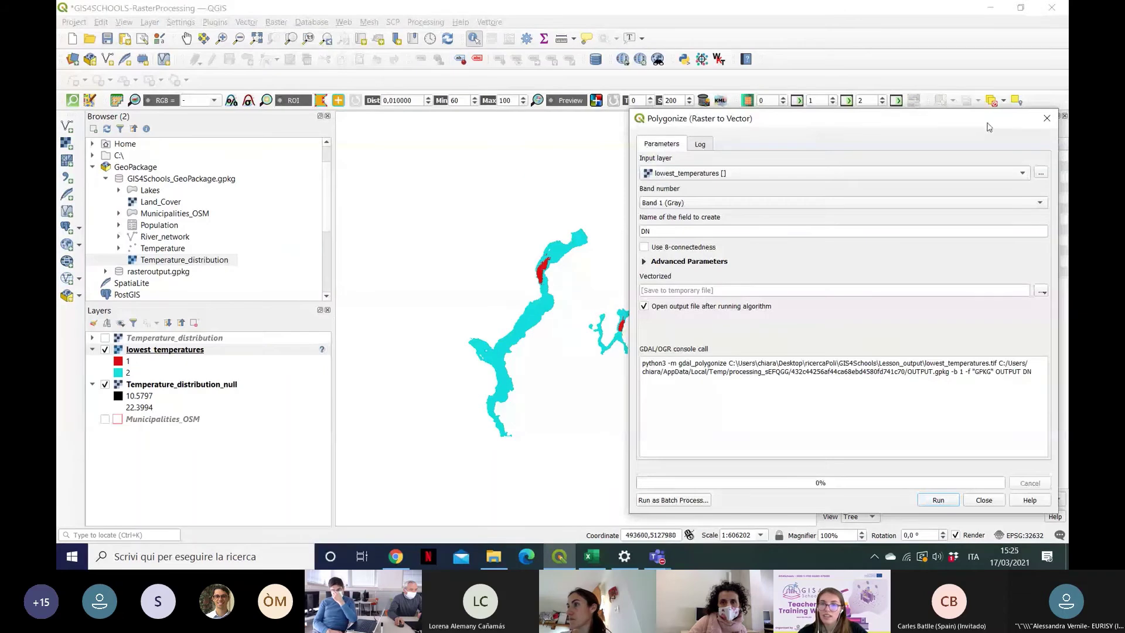
pyautogui.moveTo(988, 124)
pyautogui.mouseDown()
pyautogui.moveTo(697, 71)
pyautogui.moveTo(515, 80)
pyautogui.moveTo(696, 76)
pyautogui.moveTo(976, 109)
pyautogui.mouseUp()
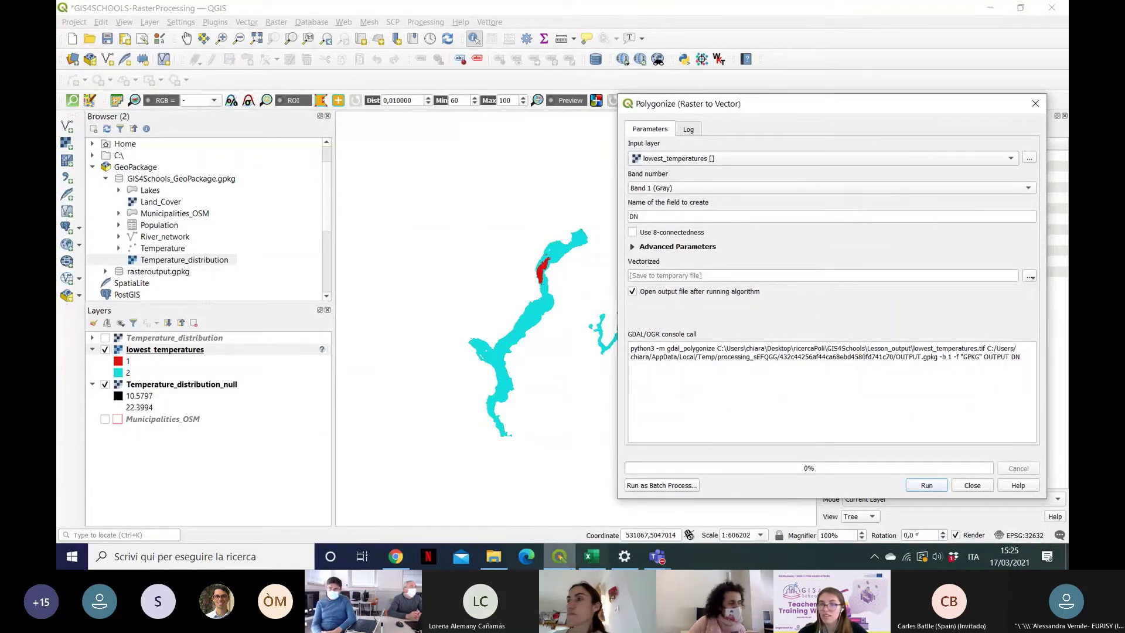
pyautogui.moveTo(648, 555)
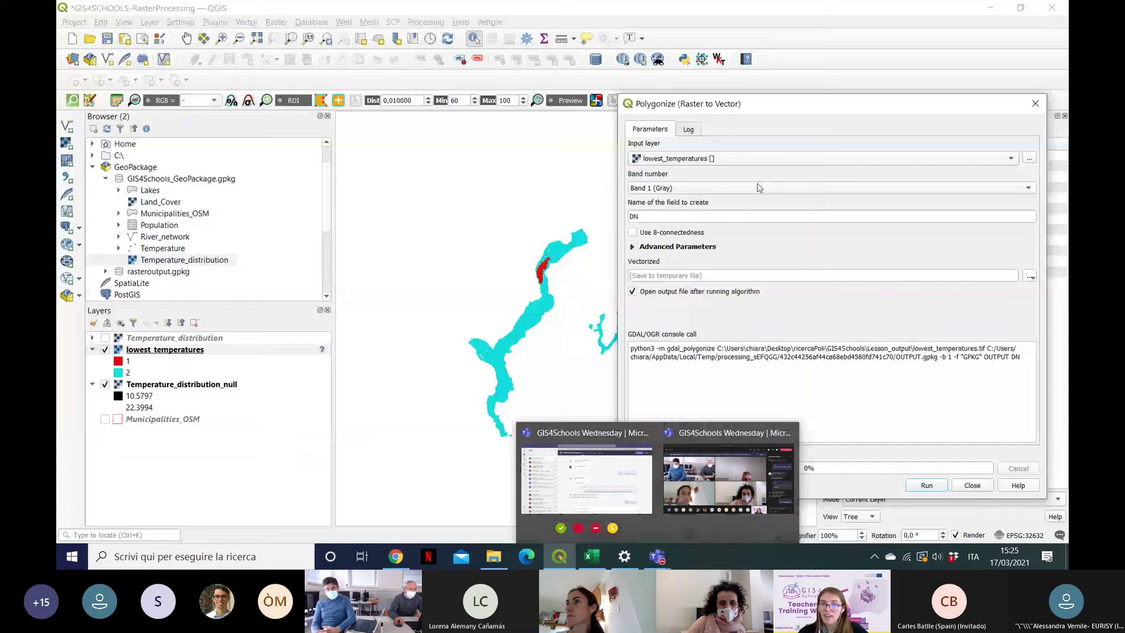
pyautogui.doubleClick(723, 217)
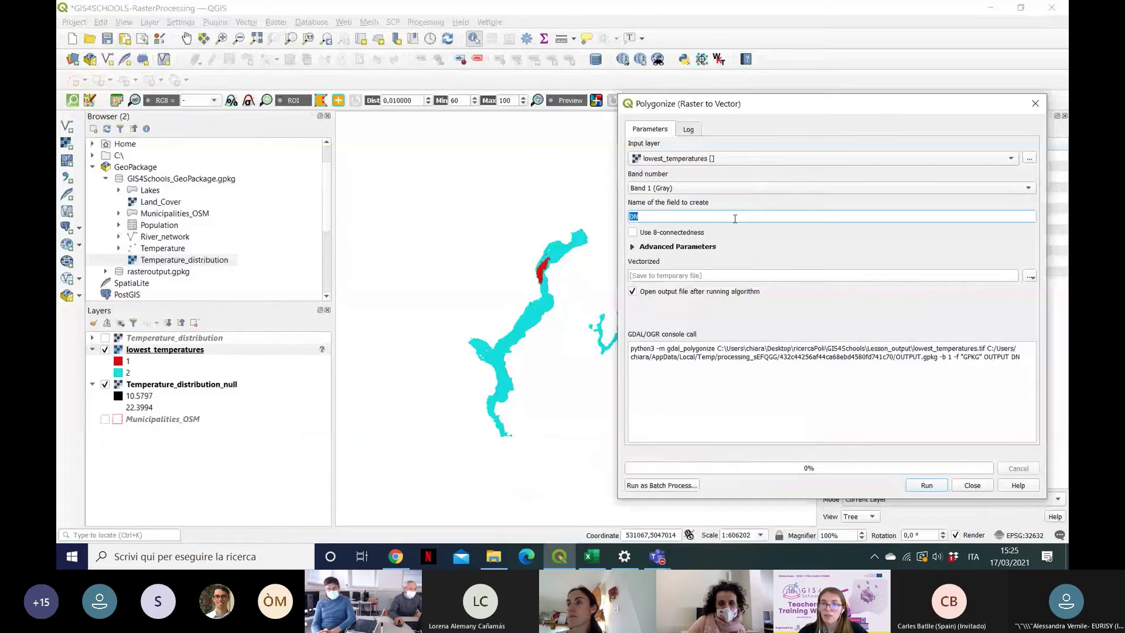
pyautogui.press('BackSpace')
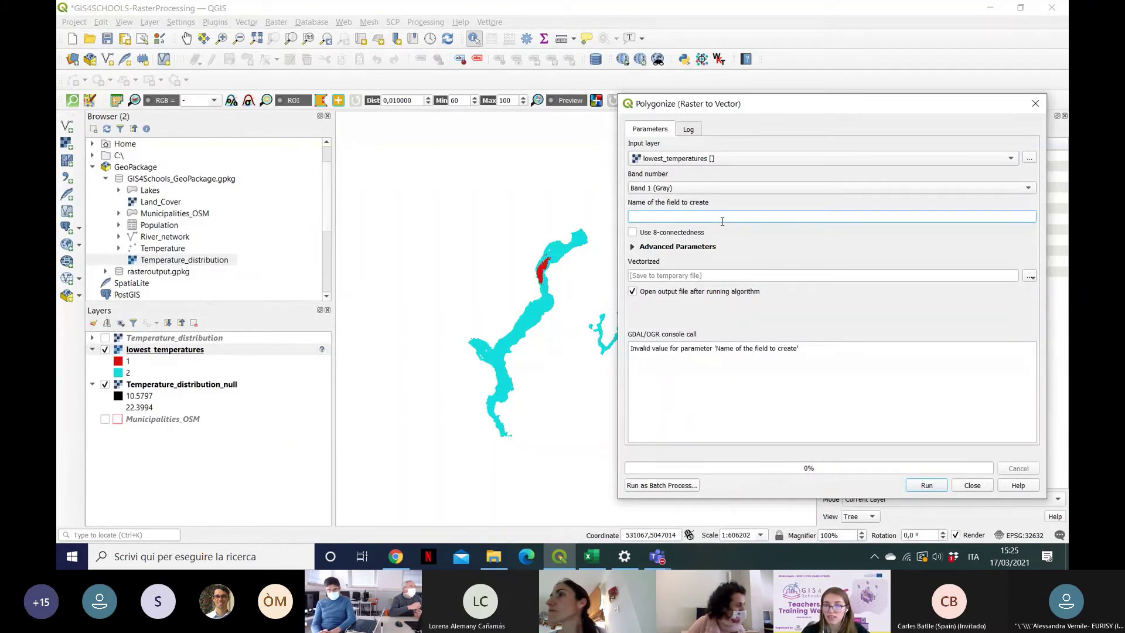
pyautogui.write('Low')
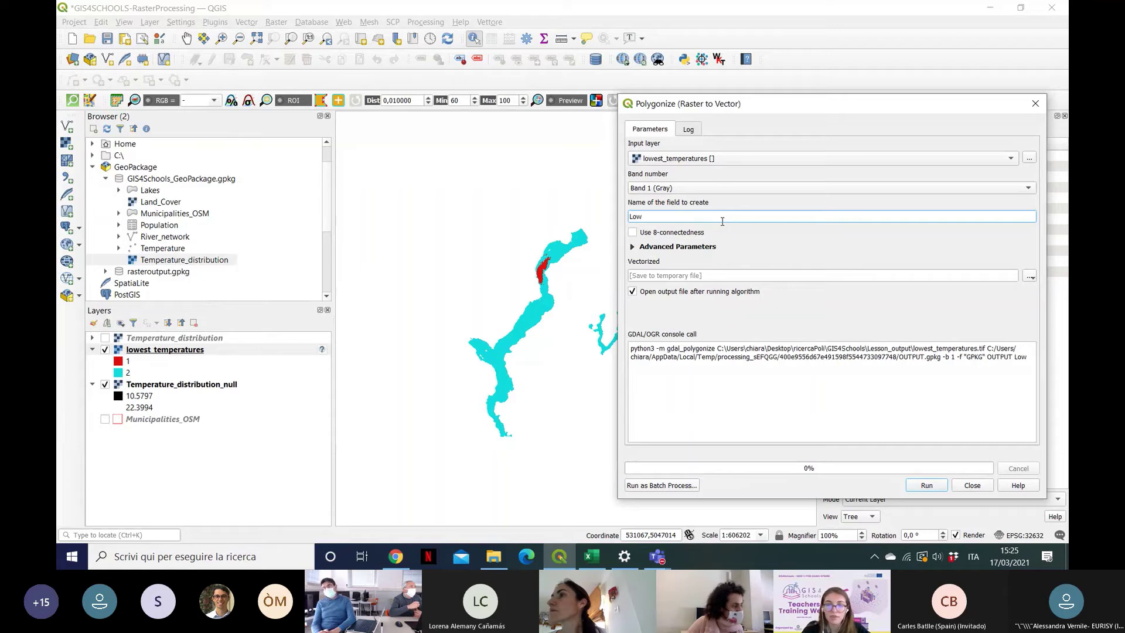
pyautogui.write('_notLo')
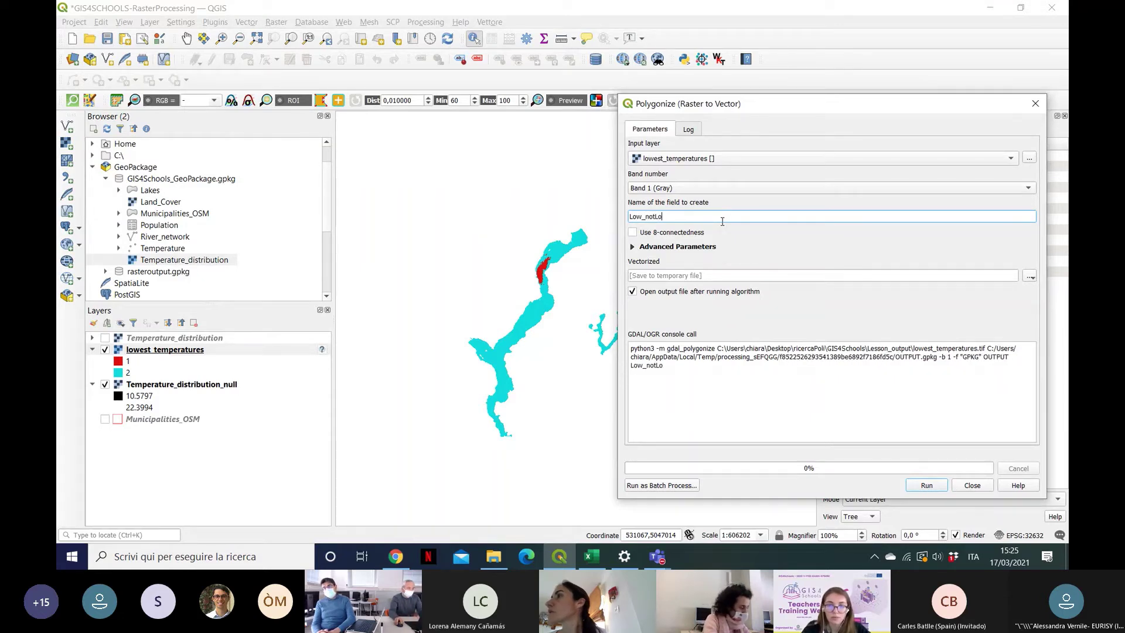
pyautogui.write('w')
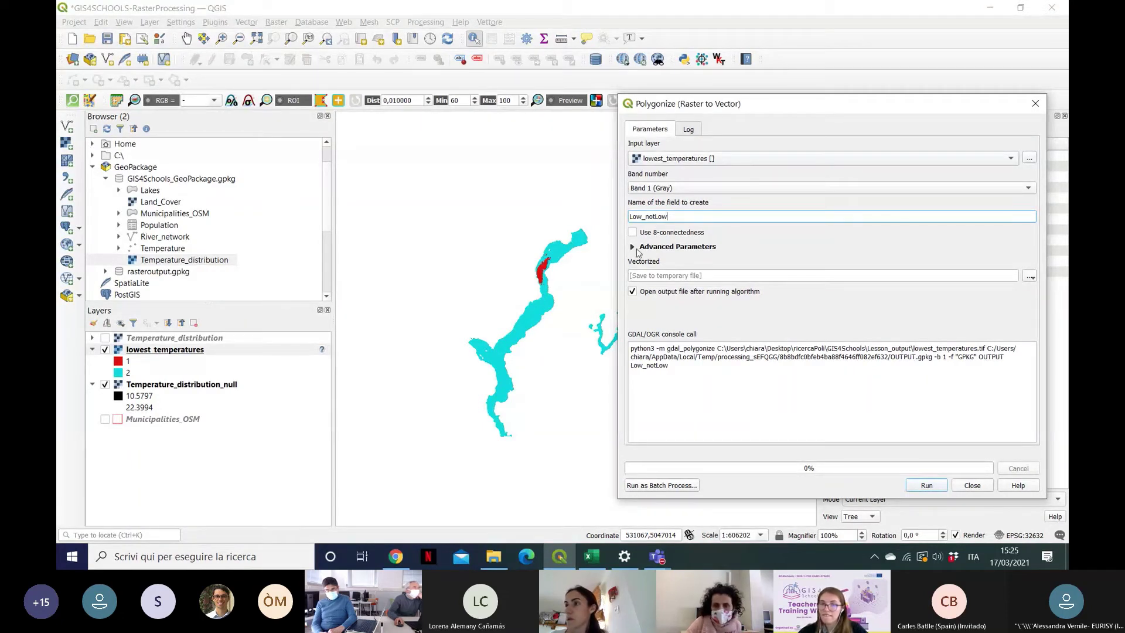
# Step: Choose the existing TemperaturesLow_notLow shapefile in Lesson_output as the vector output and copy its file name
pyautogui.click(1030, 278)
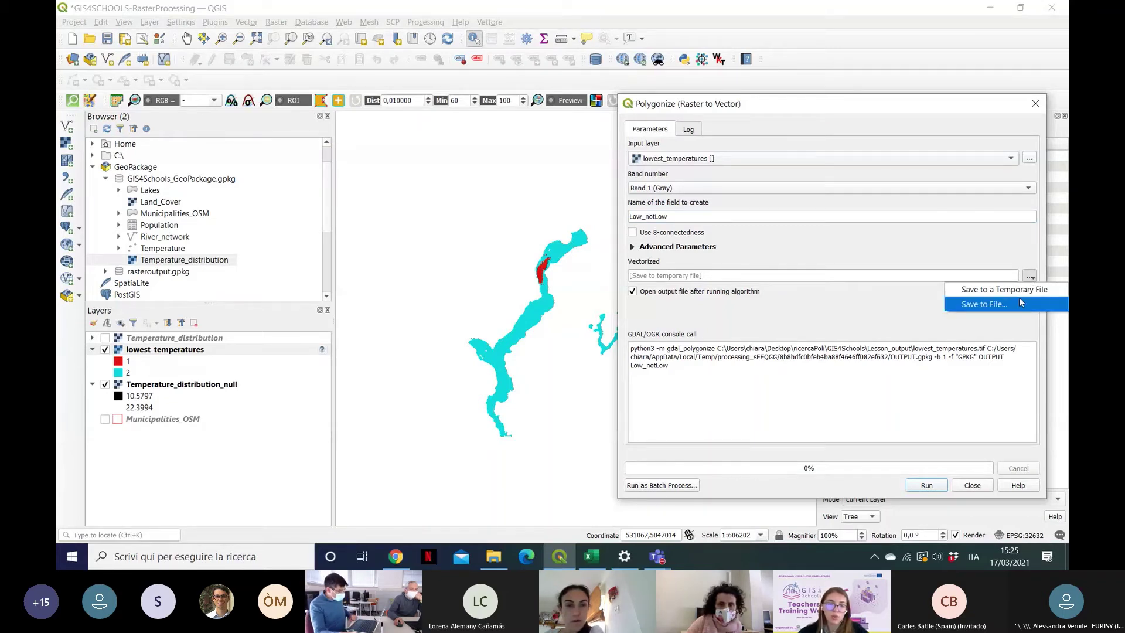
pyautogui.click(1020, 303)
pyautogui.click(210, 114)
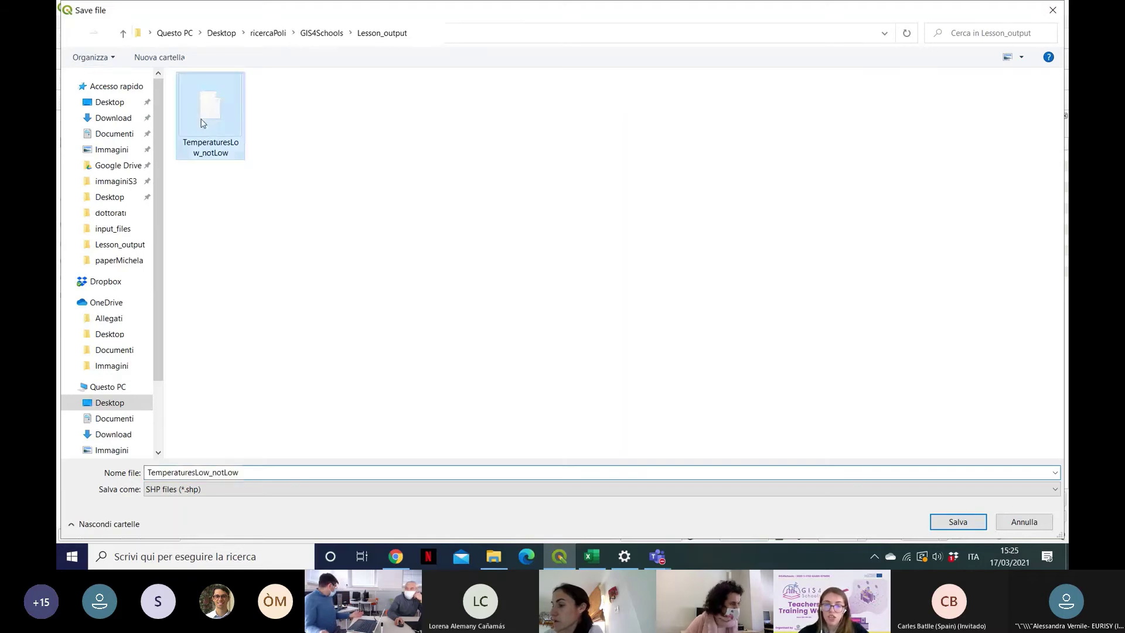
pyautogui.doubleClick(247, 472)
pyautogui.hotkey('ctrl', 'c')
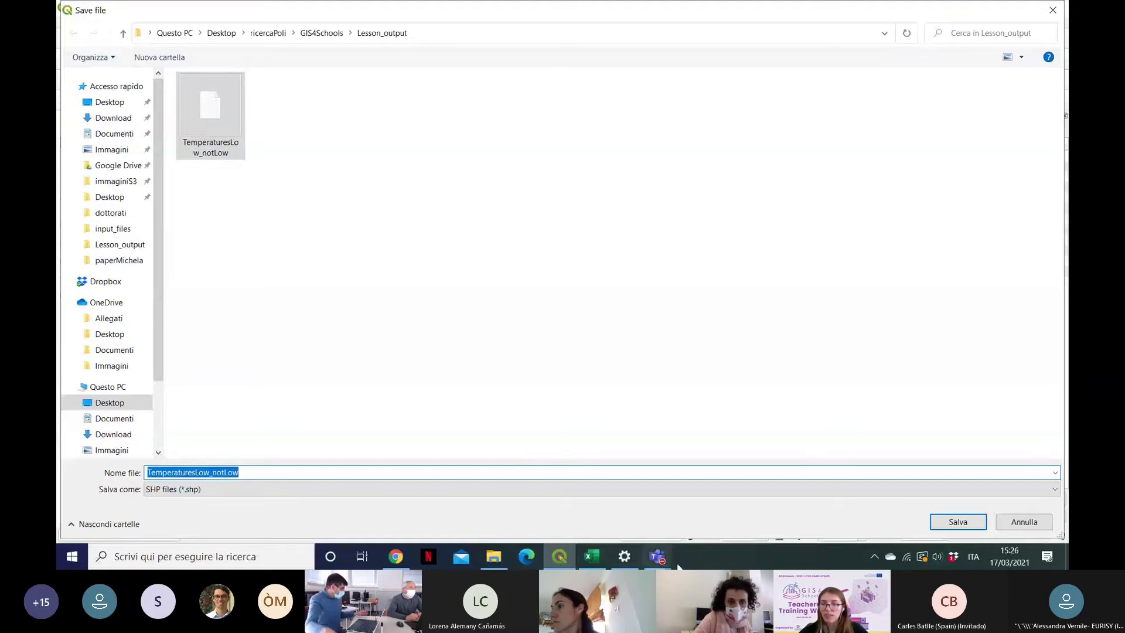
# Step: Switch to the Teams meeting and send the copied name TemperaturesLow_notLow in the chat
pyautogui.click(672, 561)
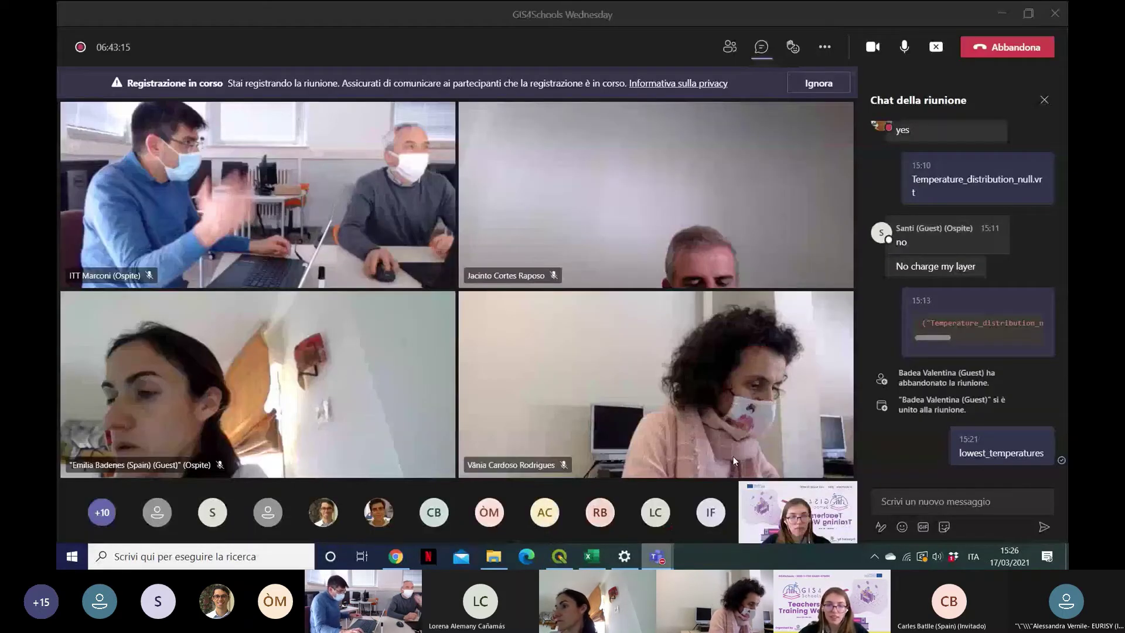
pyautogui.click(907, 503)
pyautogui.hotkey('ctrl', 'v')
pyautogui.press('Return')
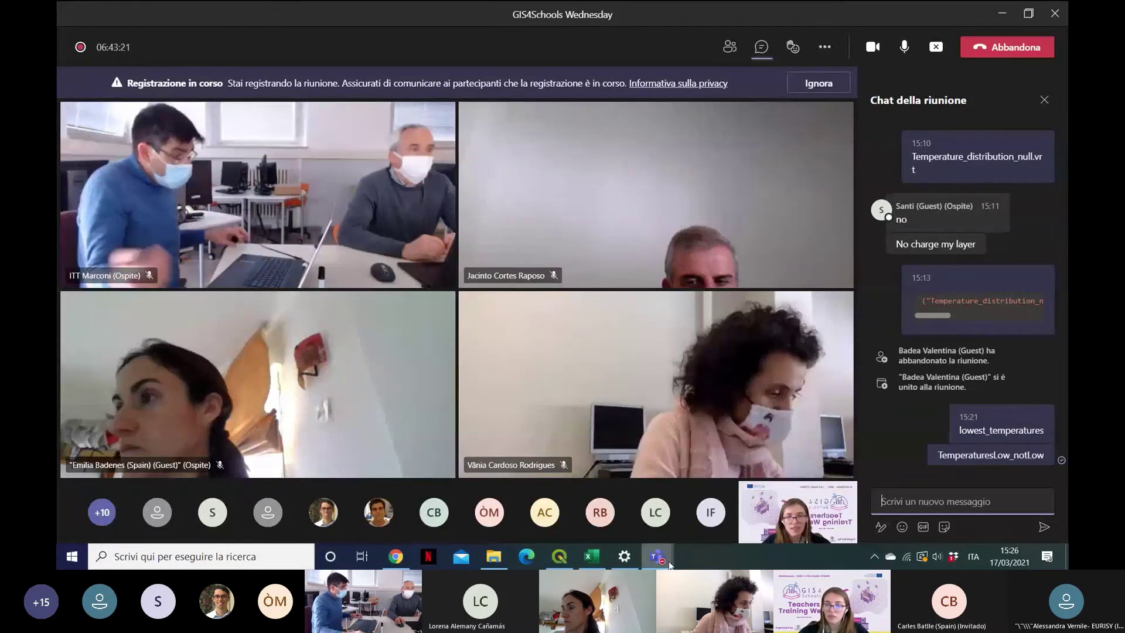
# Step: Switch back to QGIS and confirm TemperaturesLow_notLow.shp as the output file, replacing the existing one
pyautogui.moveTo(559, 557)
pyautogui.click(562, 478)
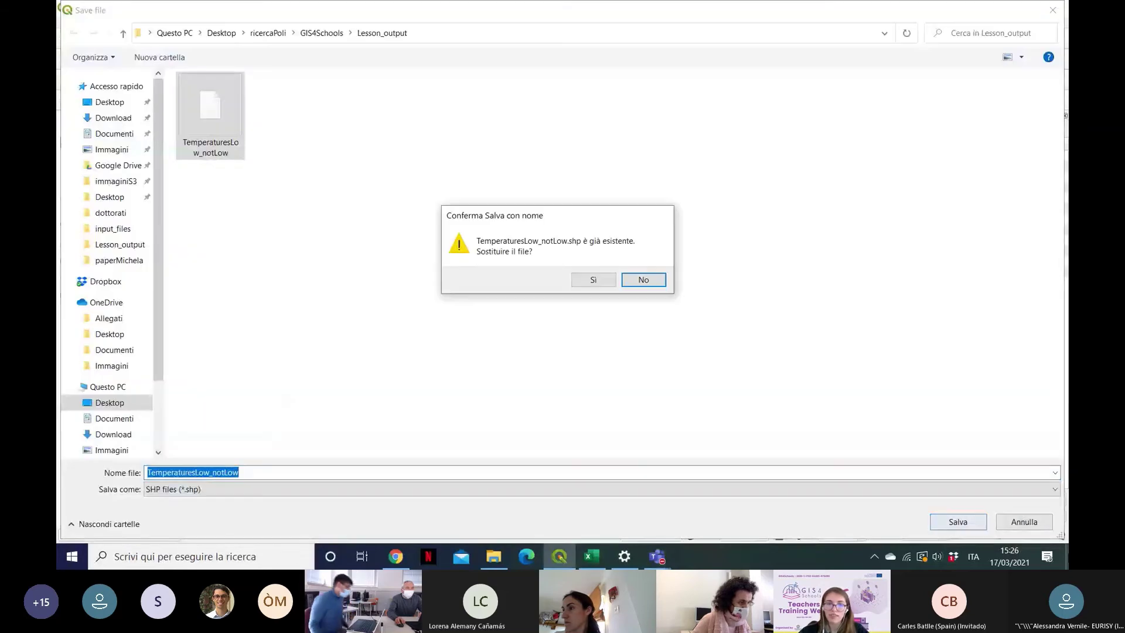
pyautogui.click(609, 281)
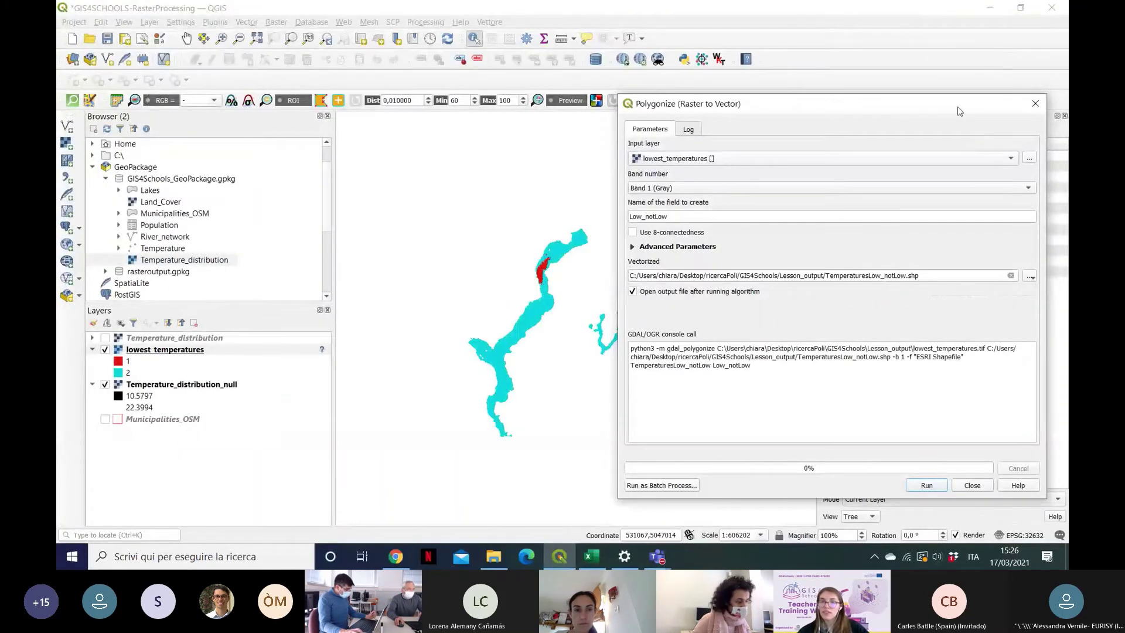
# Step: Run the Polygonize conversion to add the TemperaturesLow_notLow polygons to the project, and close the tool
pyautogui.moveTo(959, 110); pyautogui.dragTo(909, 94)
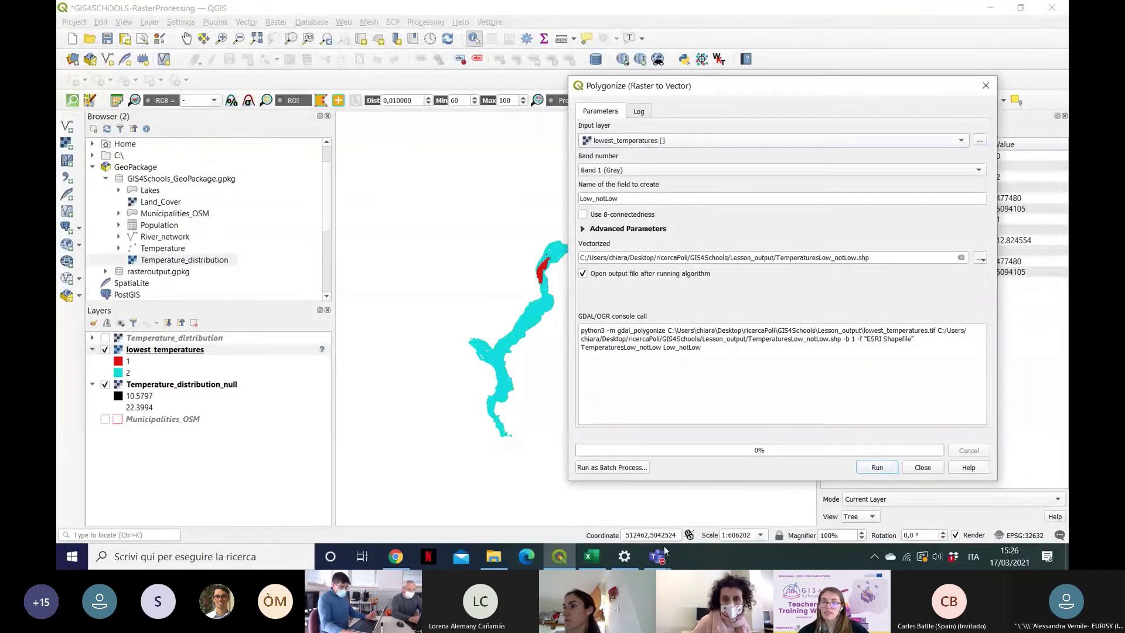
pyautogui.moveTo(565, 554)
pyautogui.moveTo(657, 557)
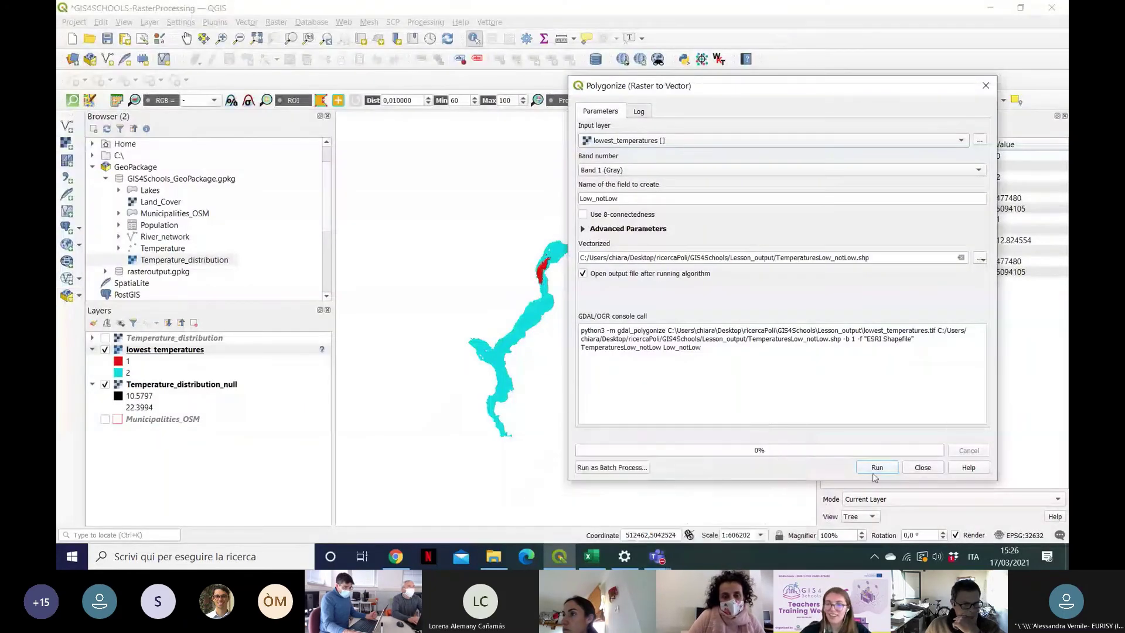
pyautogui.click(878, 468)
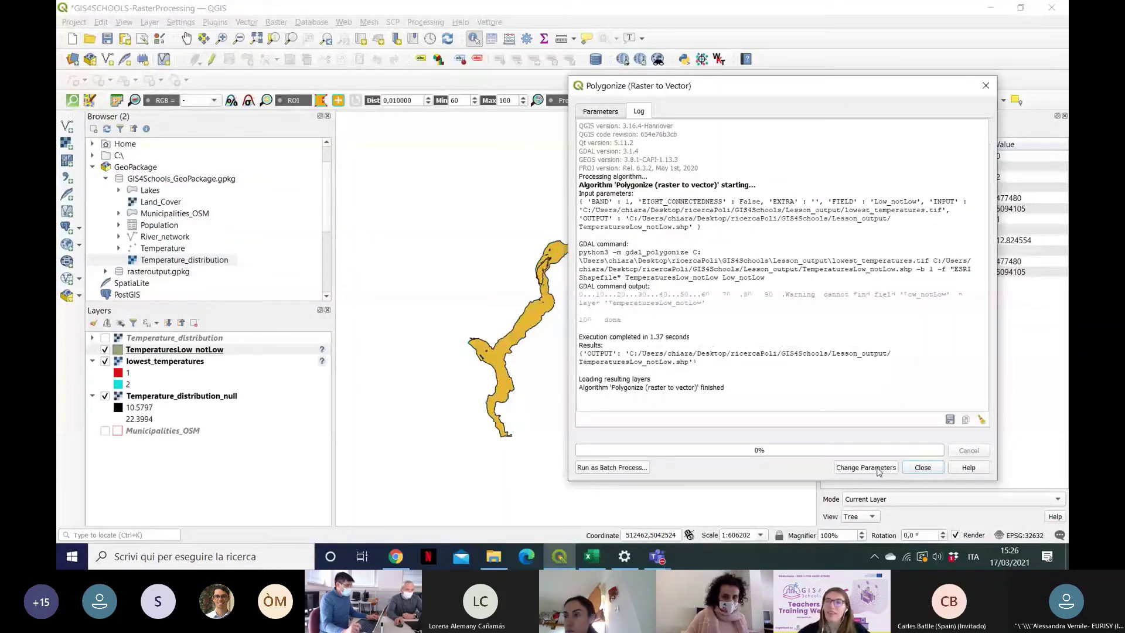
pyautogui.click(986, 85)
# Step: Examine the Low-notLow class values of the polygons in the TemperaturesLow_notLow attribute table, and close the table
pyautogui.scroll(-1, 577, 324)
pyautogui.scroll(1, 577, 324)
pyautogui.rightClick(216, 349)
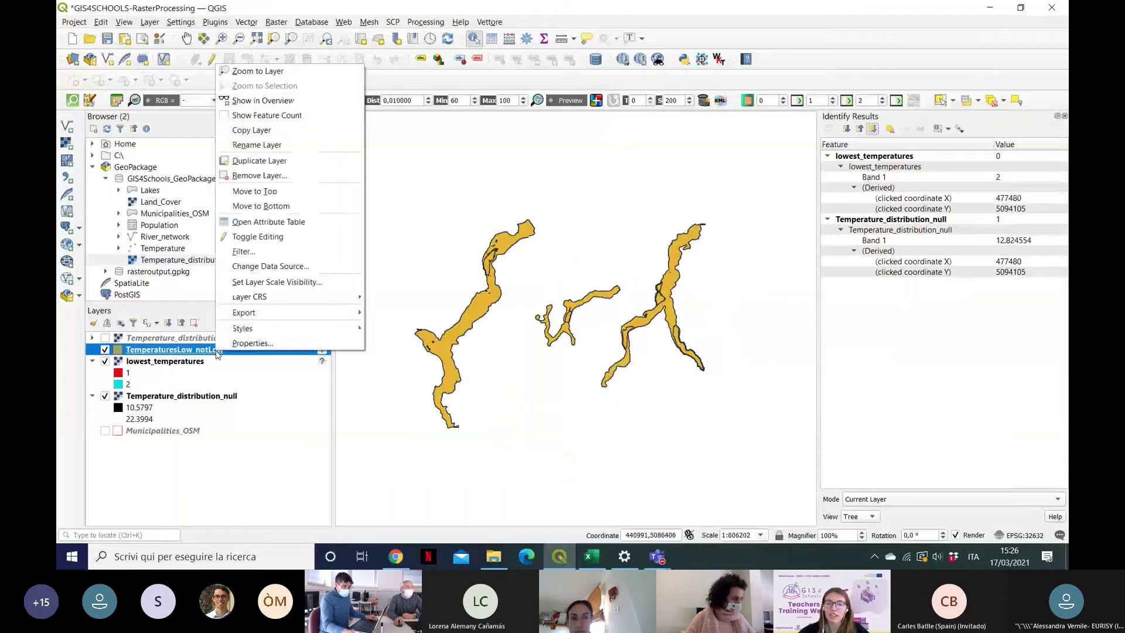
pyautogui.click(273, 223)
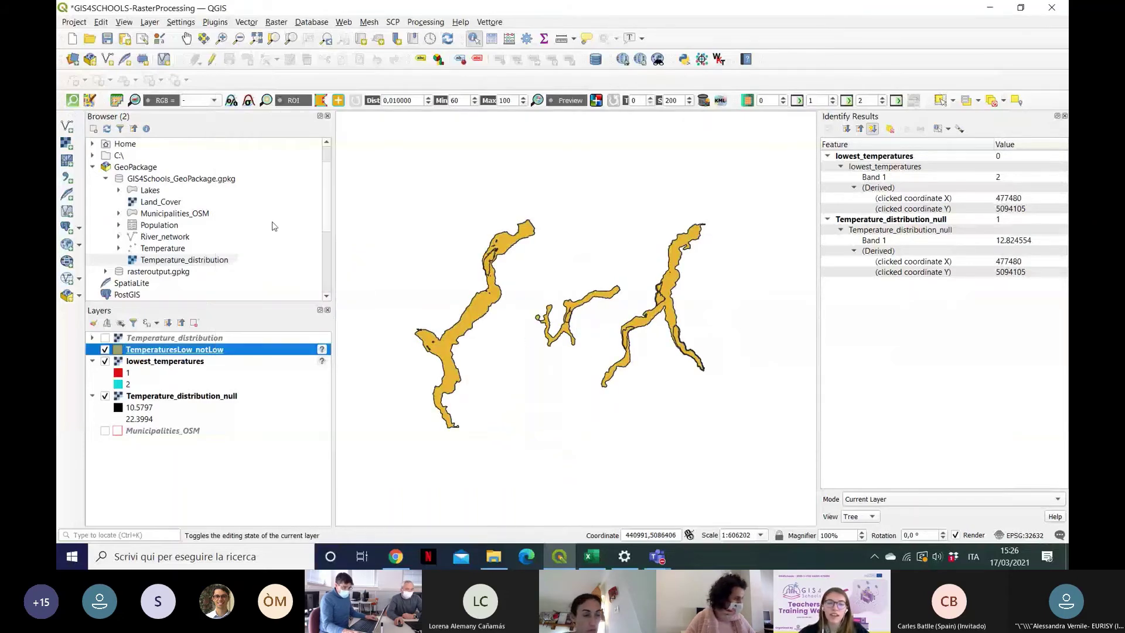
pyautogui.scroll(-20, 302, 390)
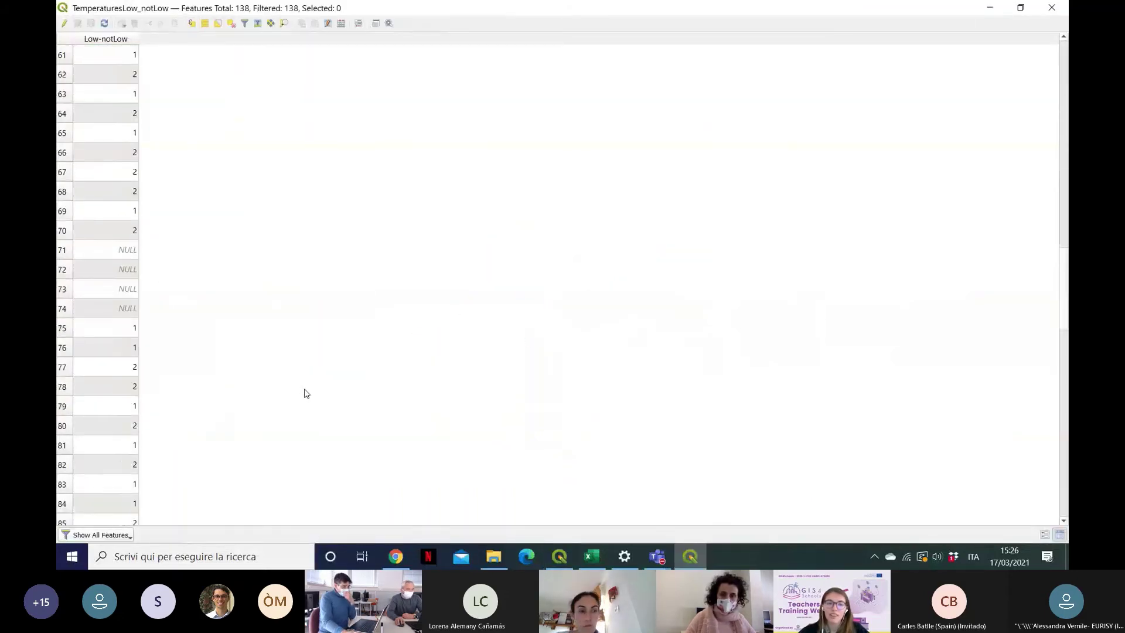
pyautogui.scroll(-11, 316, 274)
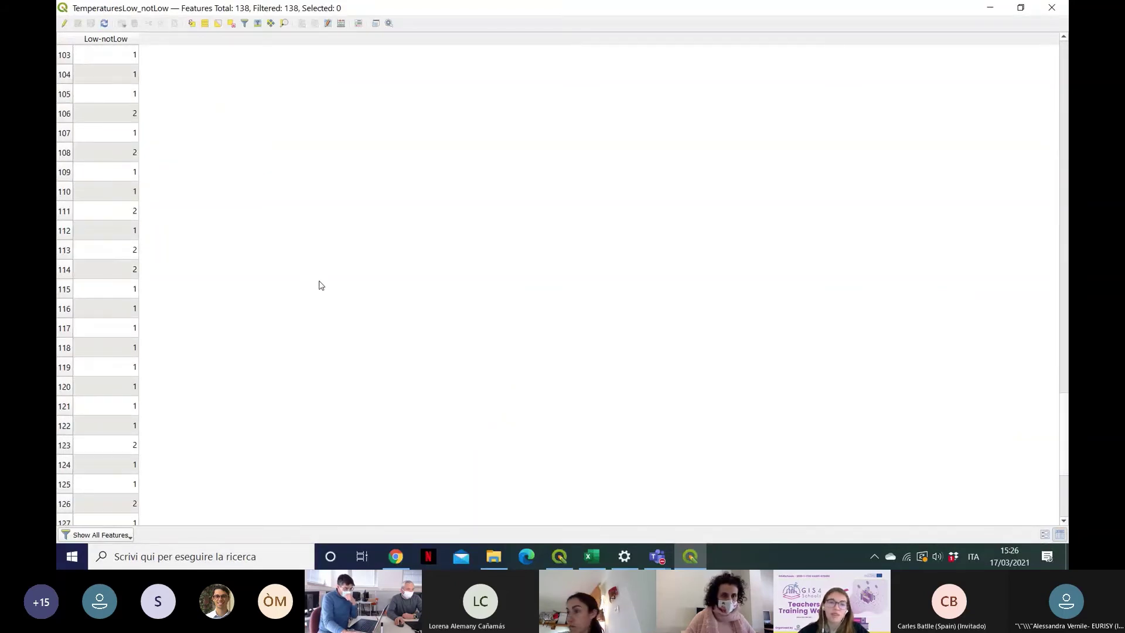
pyautogui.scroll(20, 328, 286)
pyautogui.scroll(7, 330, 289)
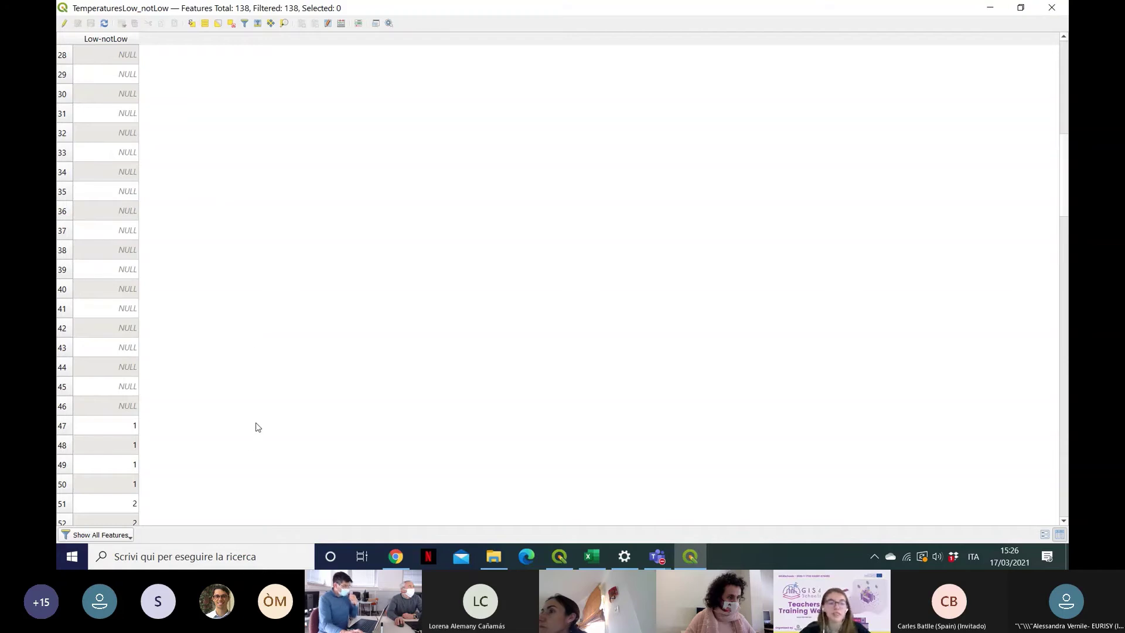
pyautogui.scroll(-7, 256, 427)
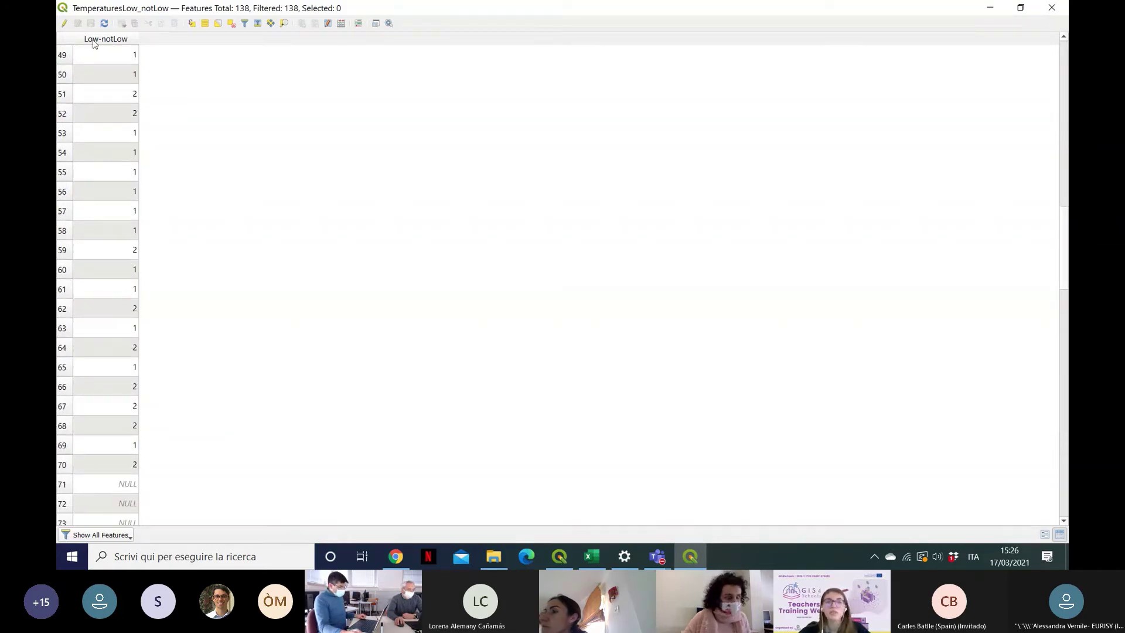
pyautogui.click(1052, 7)
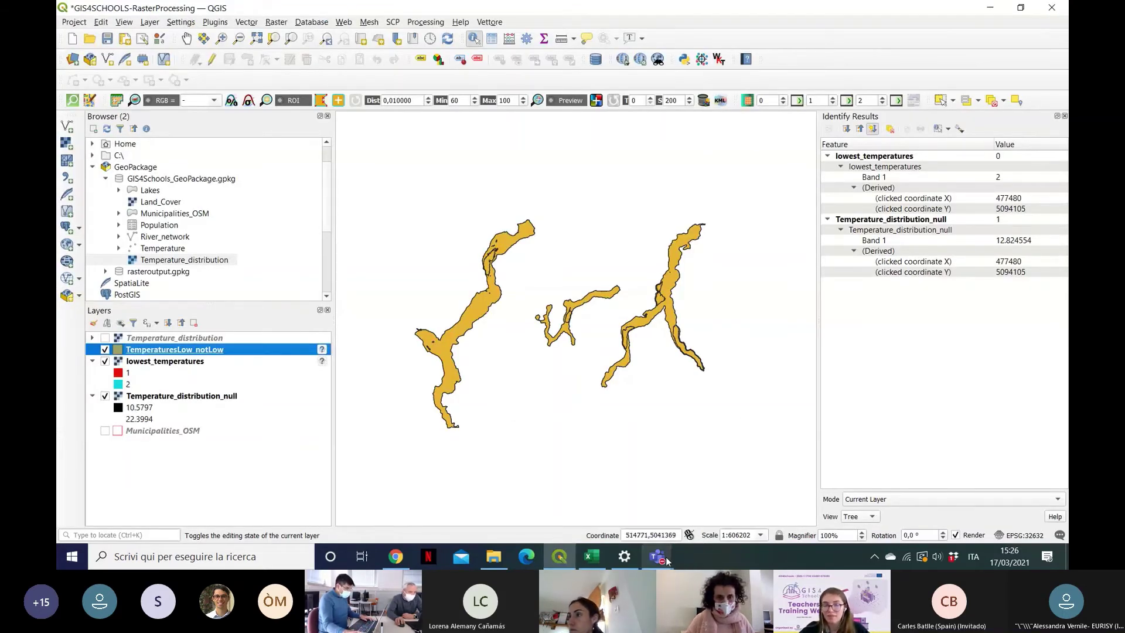
# Step: Check the Teams meeting and its chat, and switch back to QGIS
pyautogui.moveTo(694, 444)
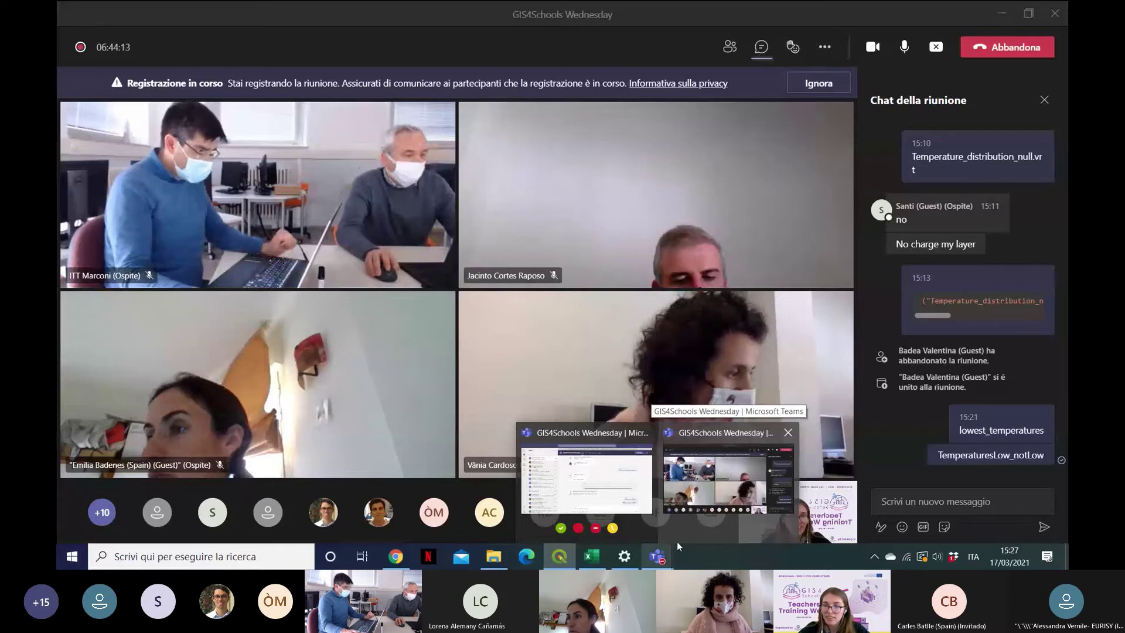
pyautogui.click(697, 437)
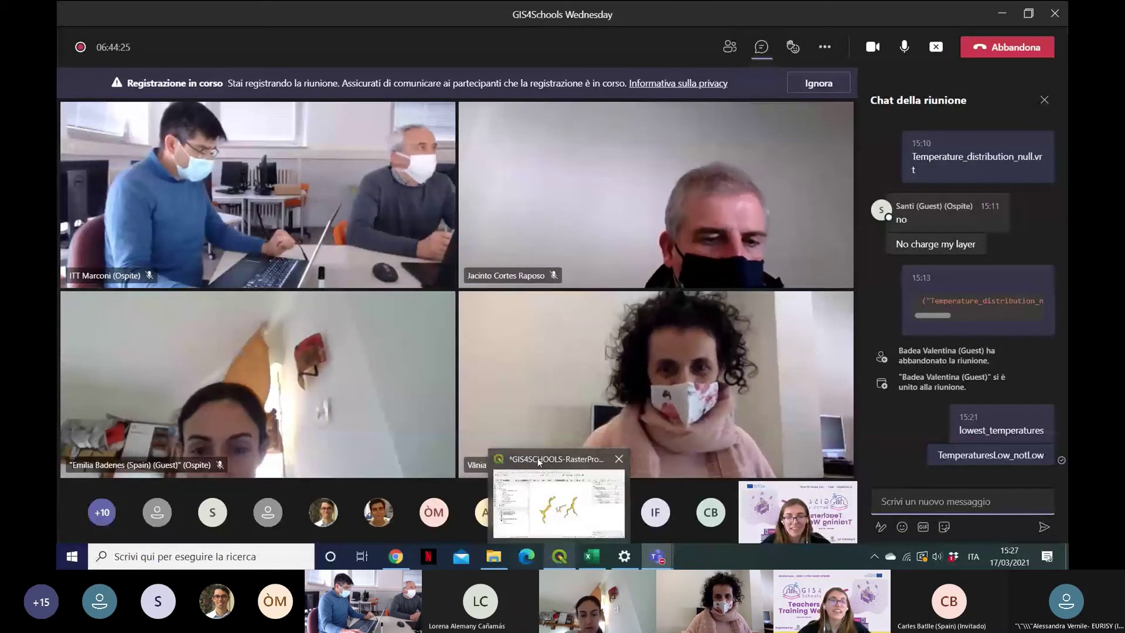
pyautogui.click(536, 458)
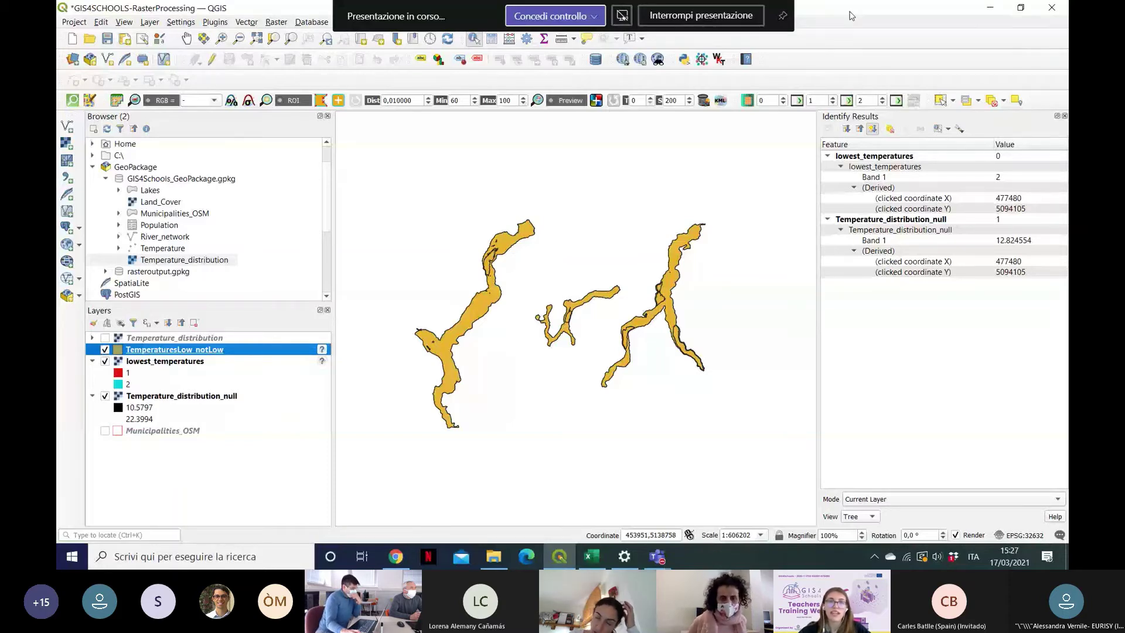
pyautogui.click(275, 22)
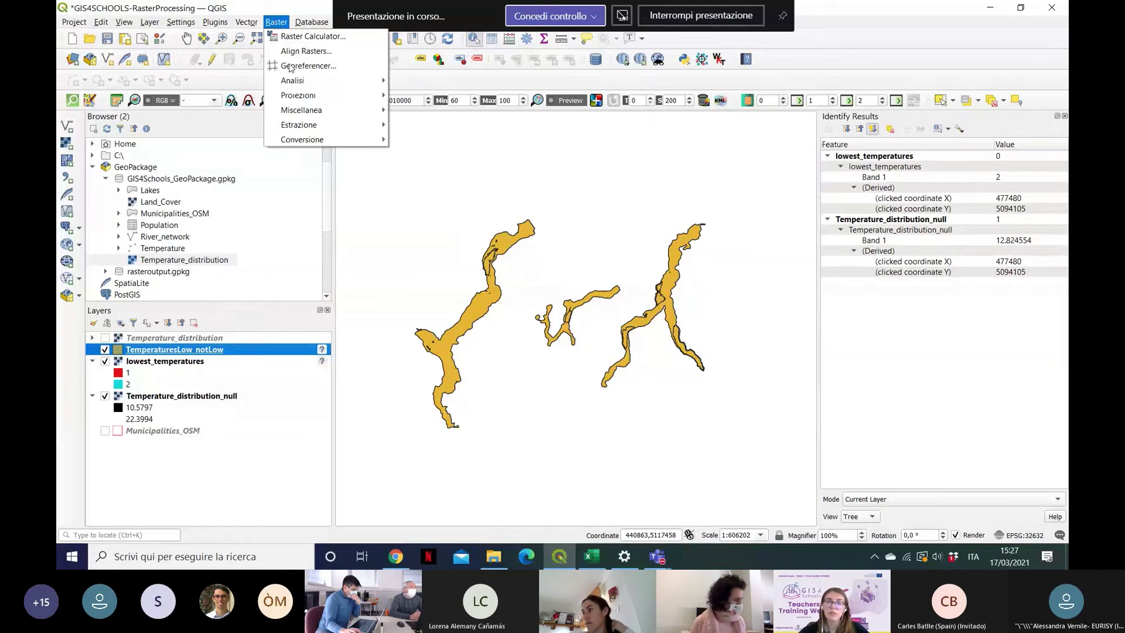
pyautogui.moveTo(303, 126)
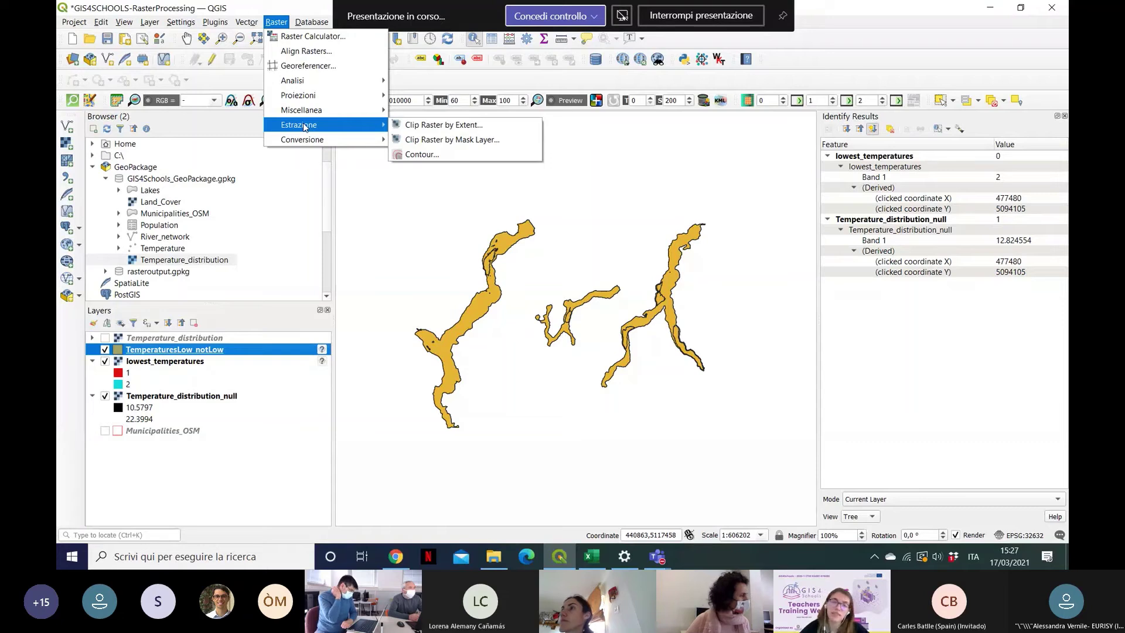
pyautogui.click(608, 167)
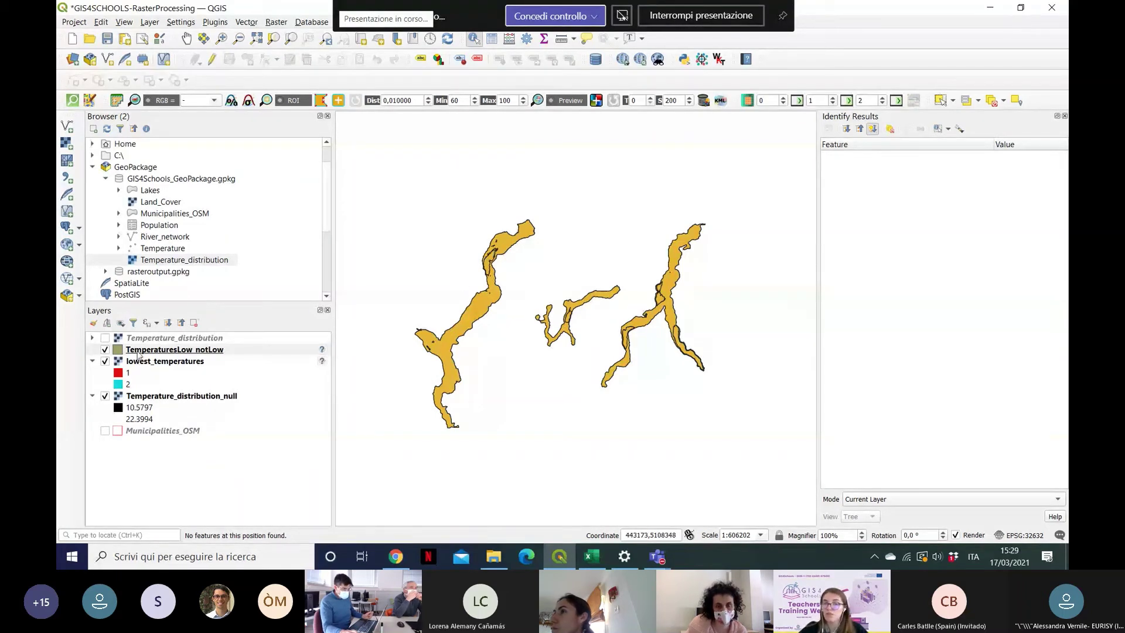
# Step: Hide the TemperaturesLow_notLow layer and open the Clip Raster by Extent tool beside the westernmost lake
pyautogui.click(105, 351)
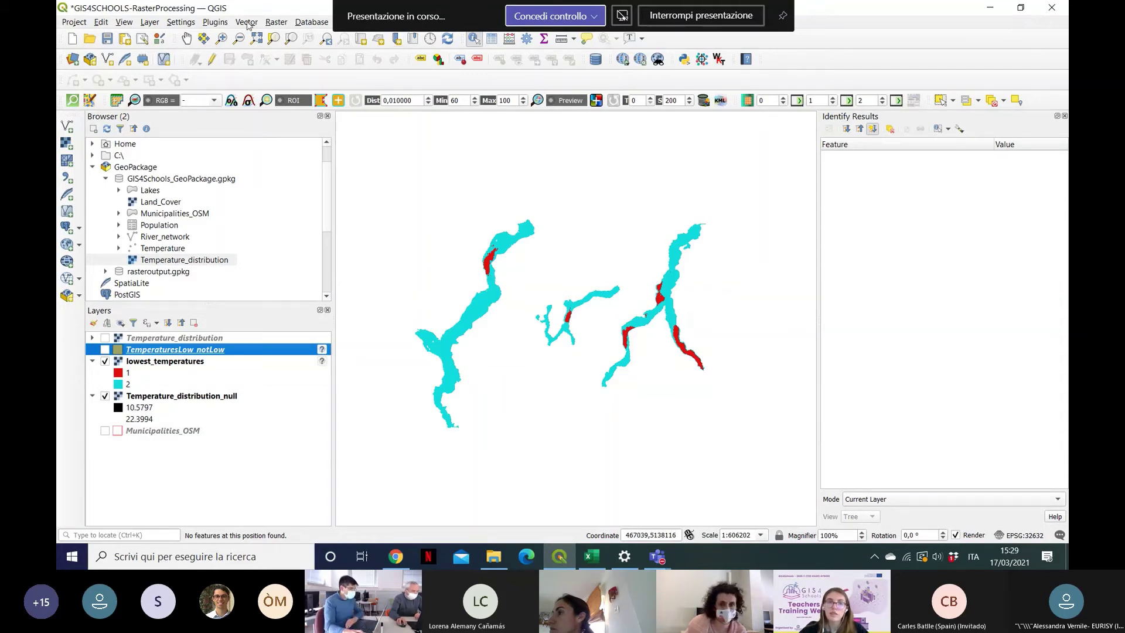
pyautogui.click(275, 23)
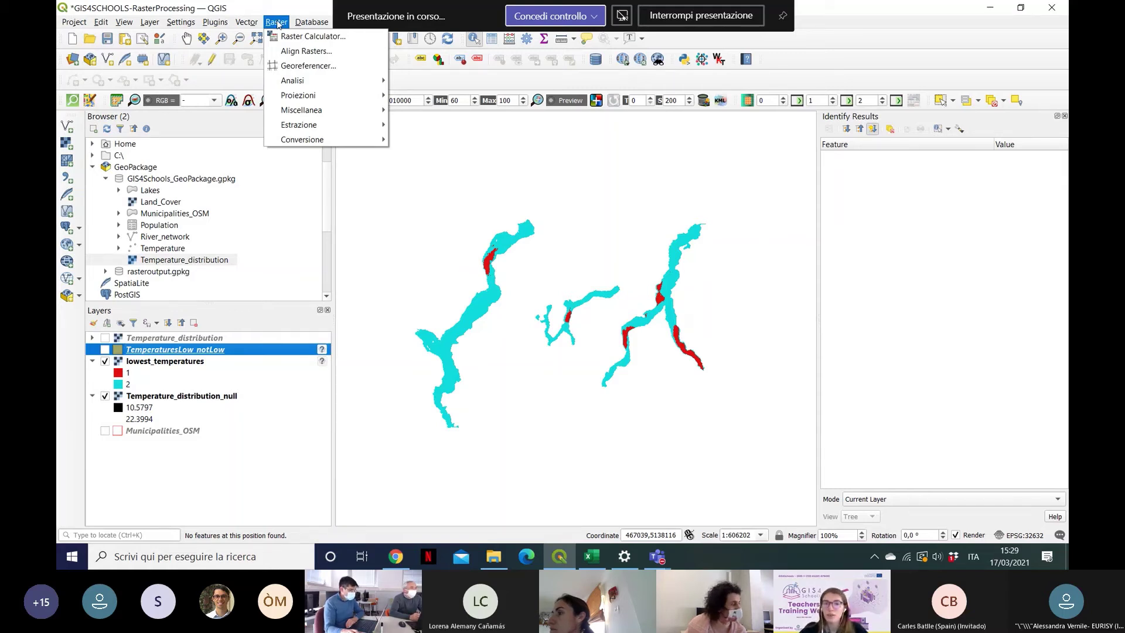
pyautogui.moveTo(315, 128)
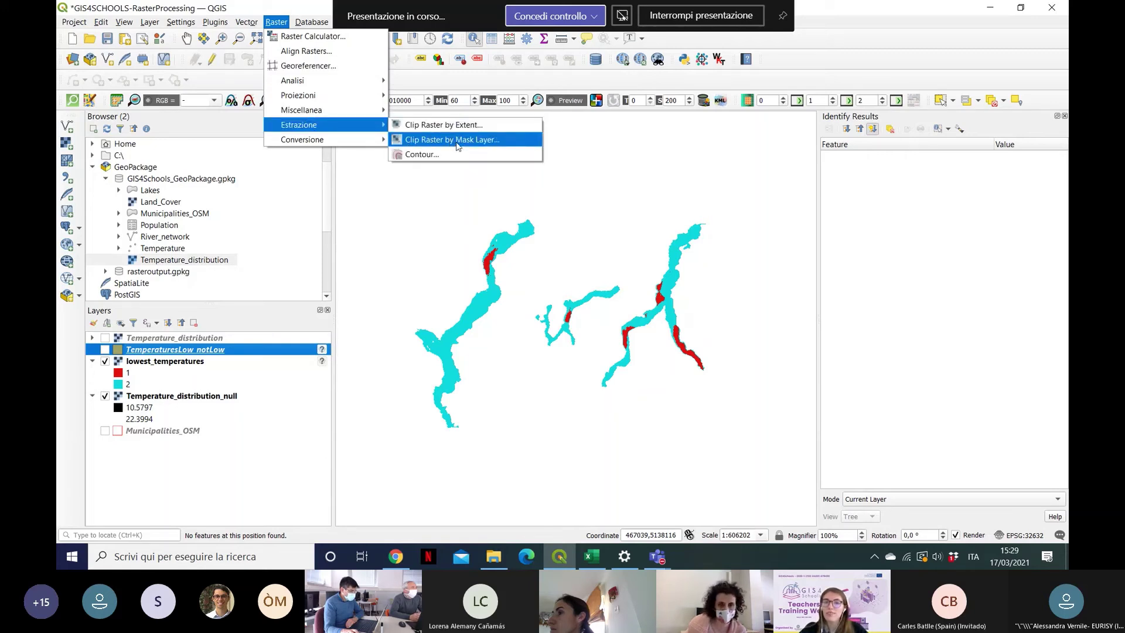
pyautogui.click(518, 128)
pyautogui.moveTo(838, 108); pyautogui.dragTo(867, 80)
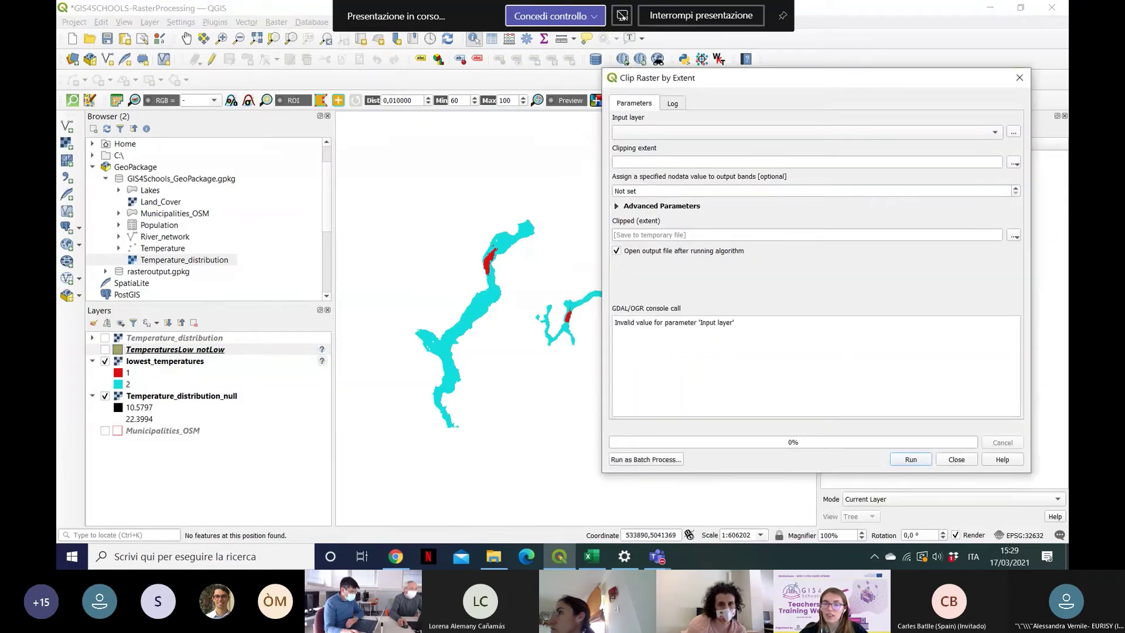
# Step: Set Temperature_distribution_null as the clip input and draw a clipping extent around the westernmost lake on the map
pyautogui.moveTo(658, 561)
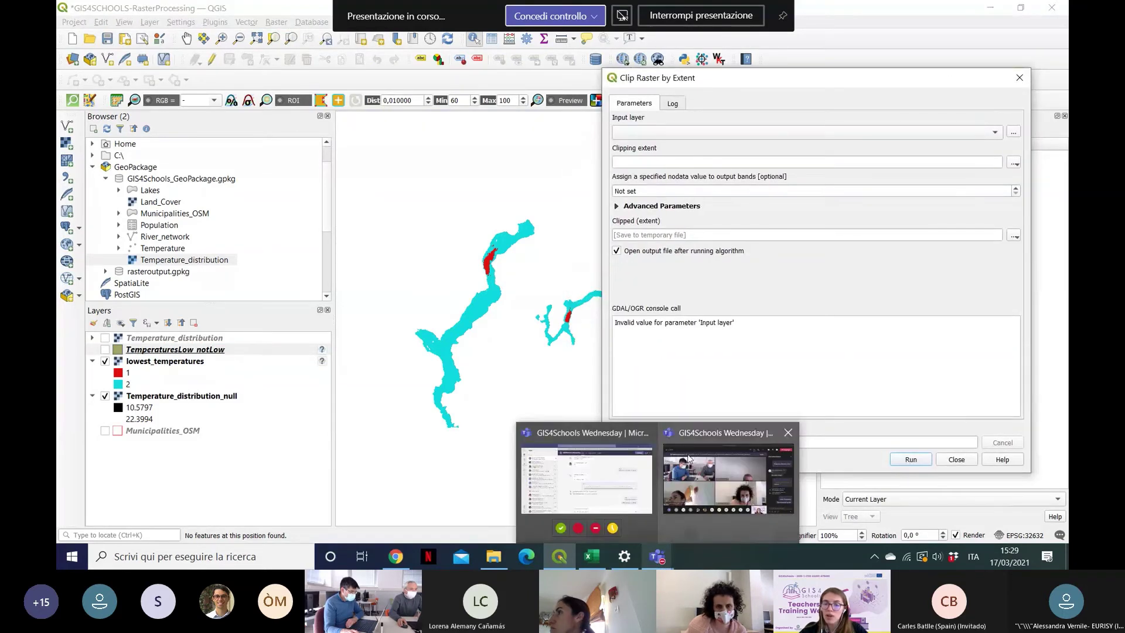
pyautogui.moveTo(712, 434)
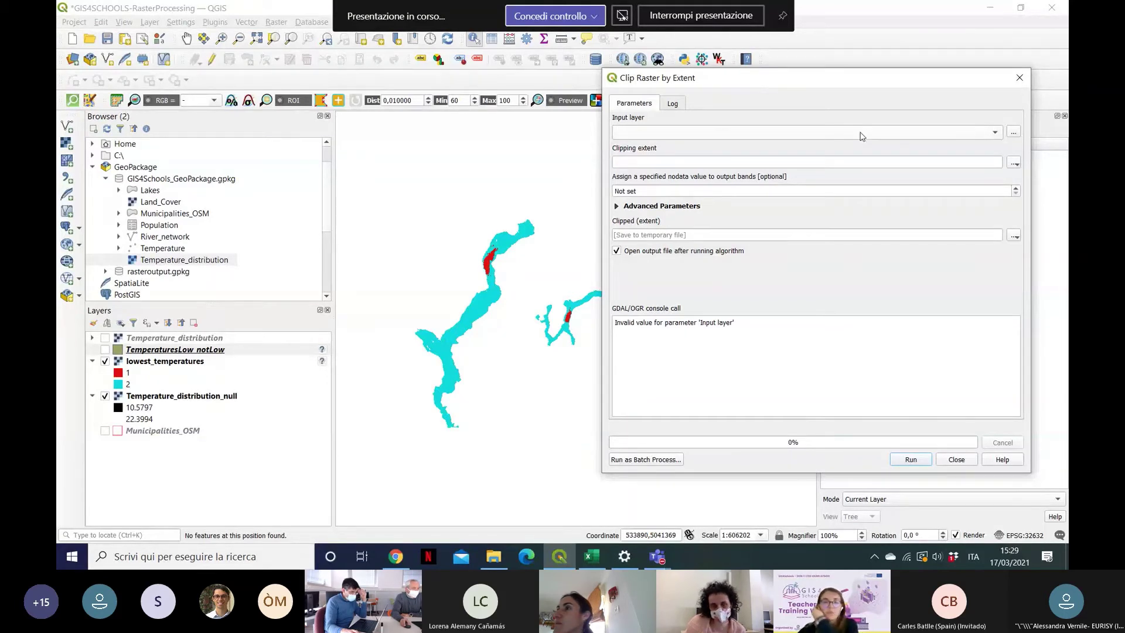
pyautogui.click(934, 134)
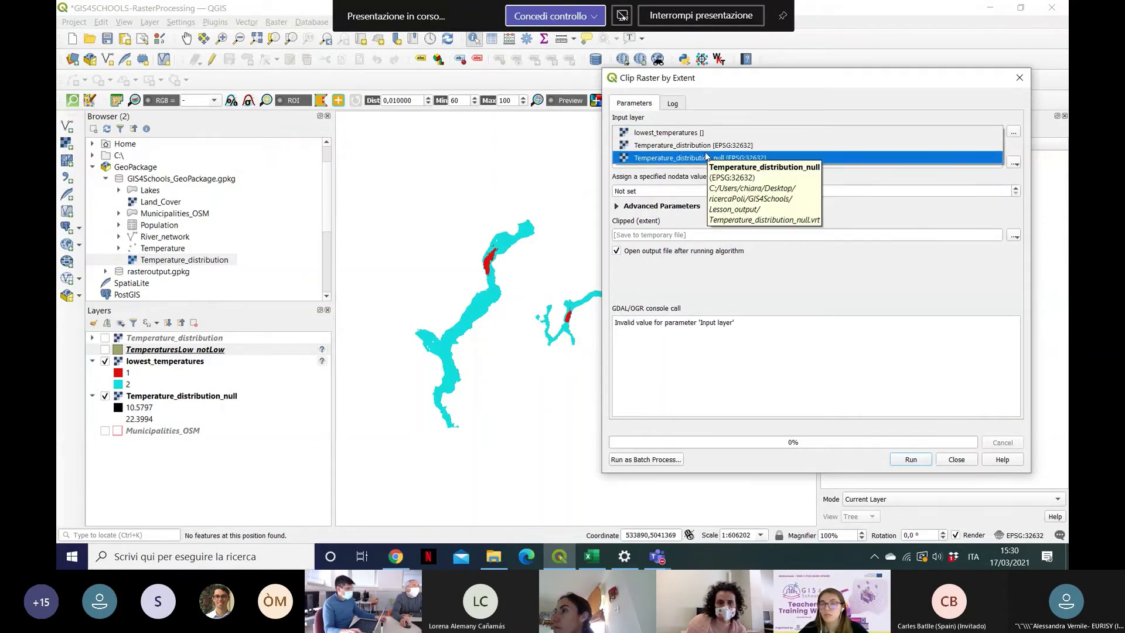
pyautogui.click(707, 157)
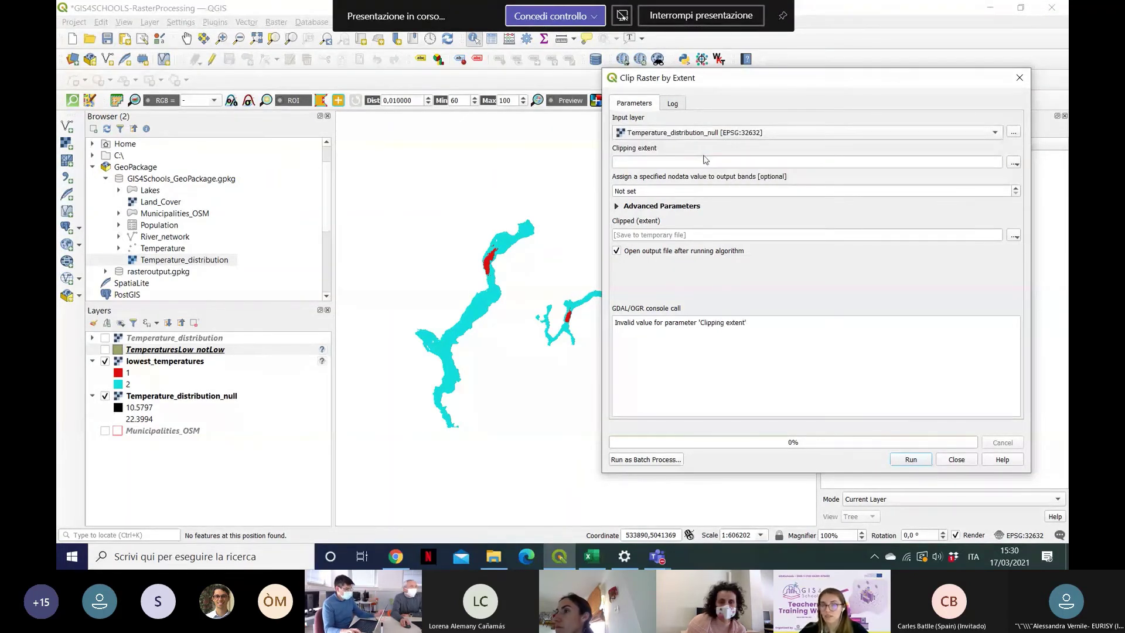
pyautogui.click(1014, 164)
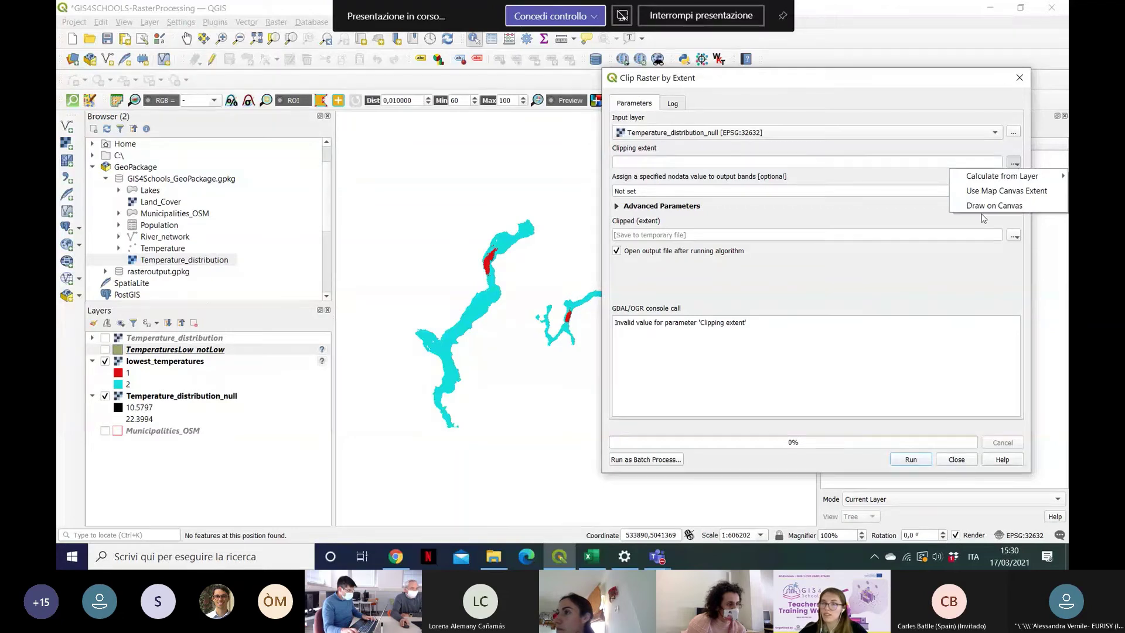
pyautogui.click(1027, 211)
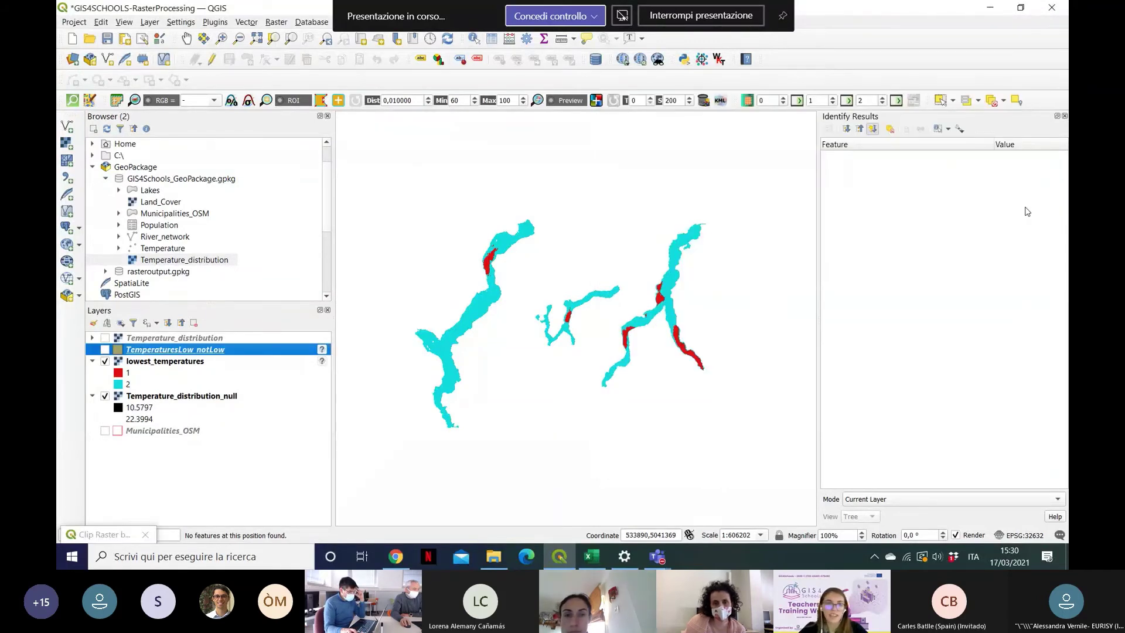
pyautogui.moveTo(409, 170)
pyautogui.mouseDown()
pyautogui.moveTo(420, 387)
pyautogui.moveTo(439, 469)
pyautogui.moveTo(536, 463)
pyautogui.mouseUp()
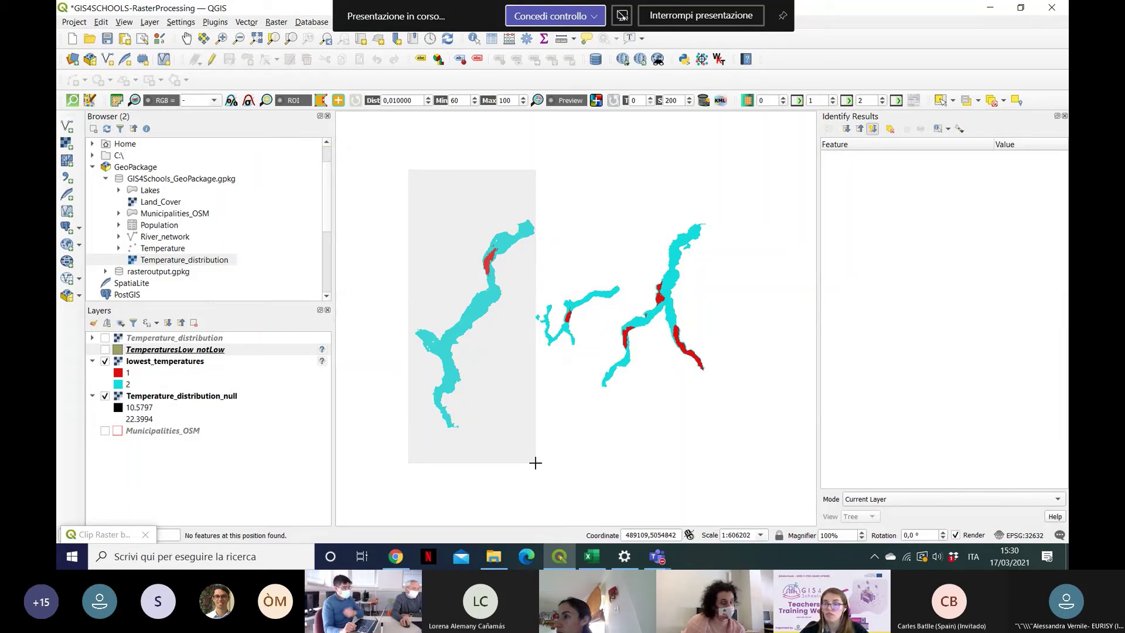
pyautogui.moveTo(535, 463); pyautogui.dragTo(536, 463)
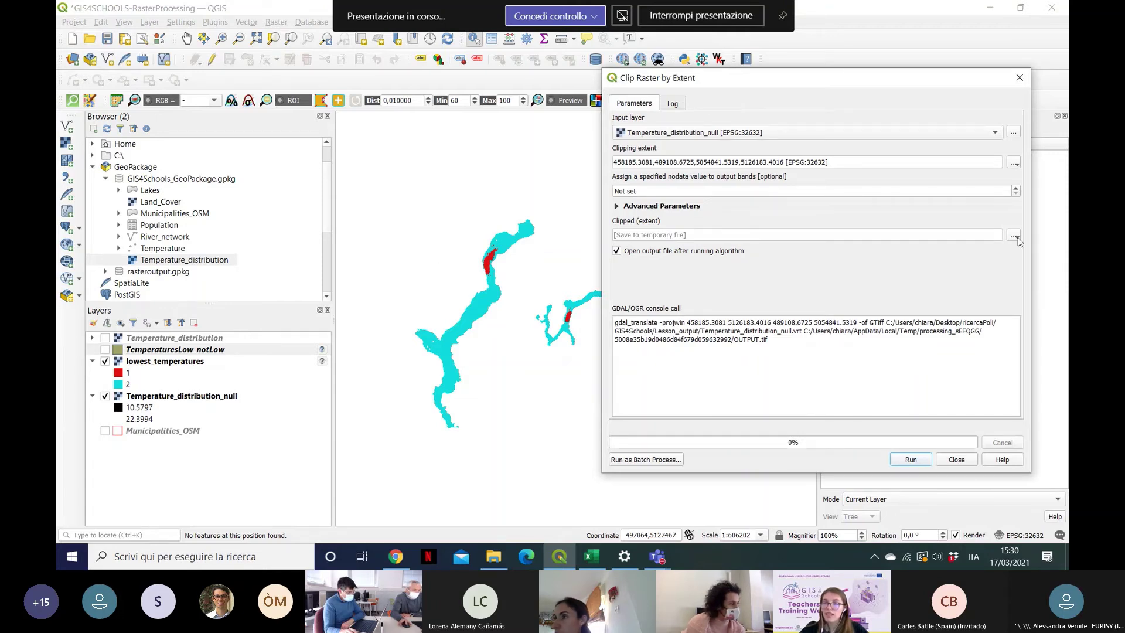
# Step: Run the raster clip with a temporary output file that opens in the project, and close the tool
pyautogui.click(1014, 237)
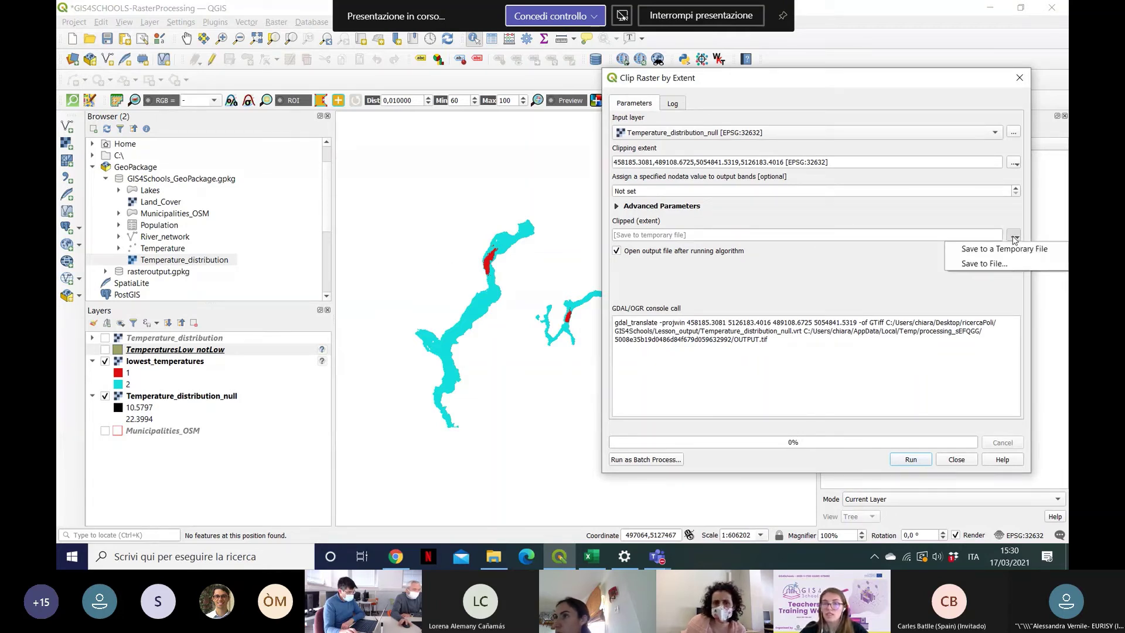
pyautogui.click(862, 265)
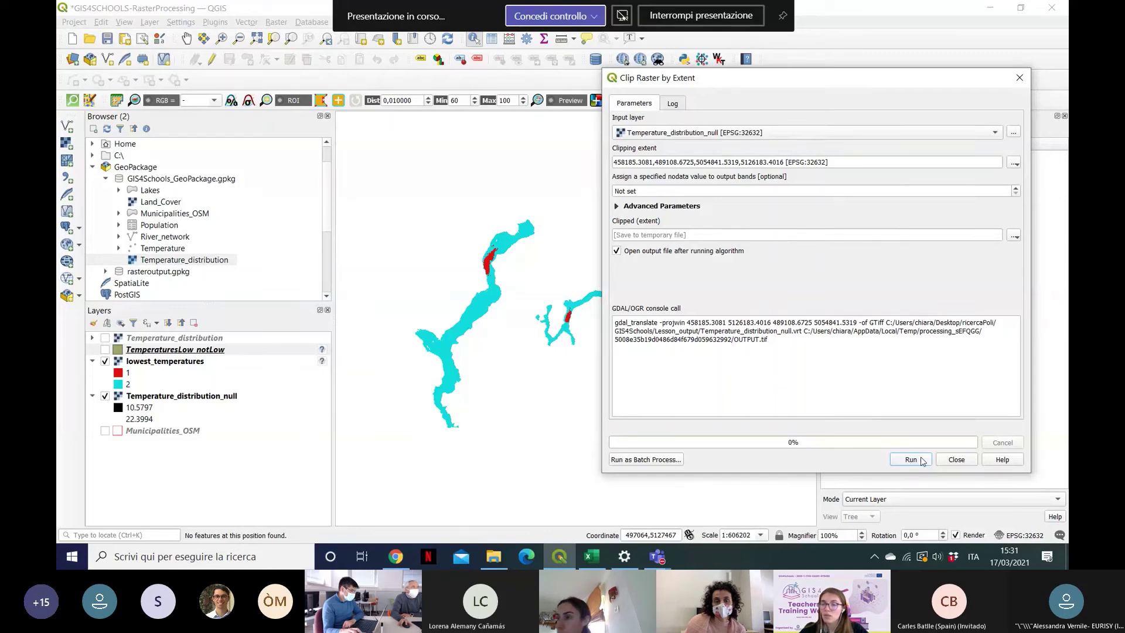
pyautogui.moveTo(658, 556)
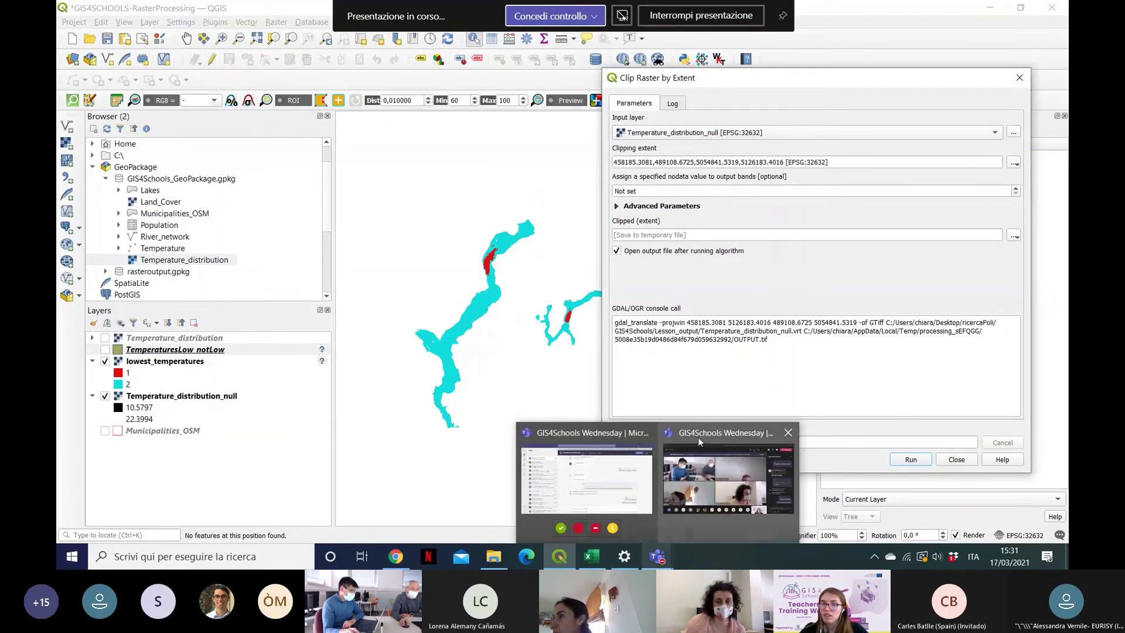
pyautogui.moveTo(697, 438)
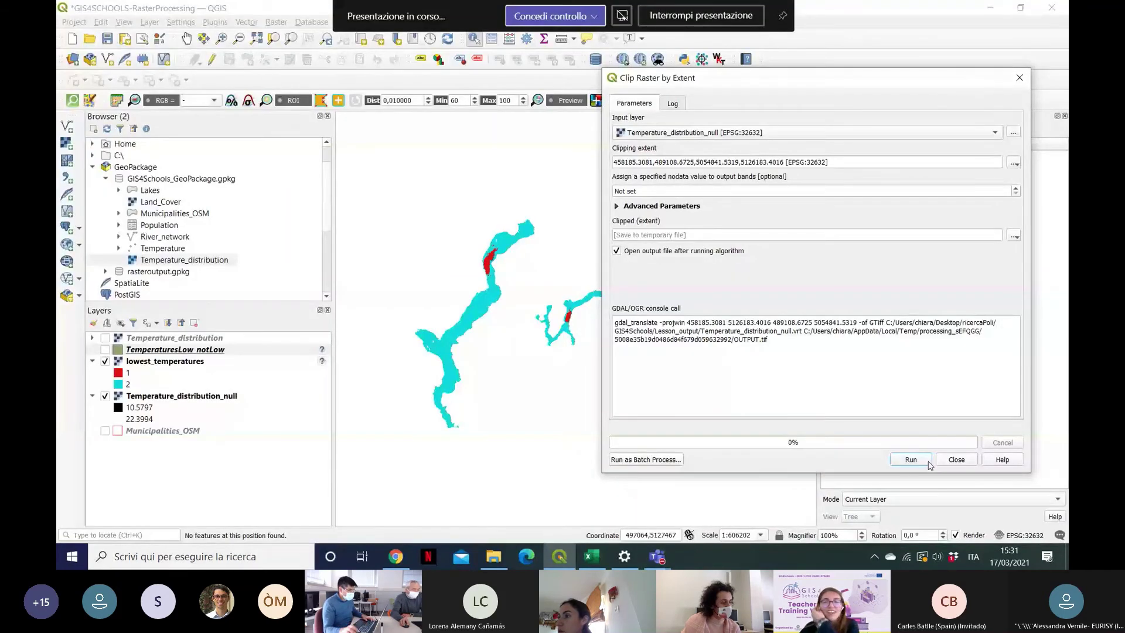
pyautogui.click(911, 460)
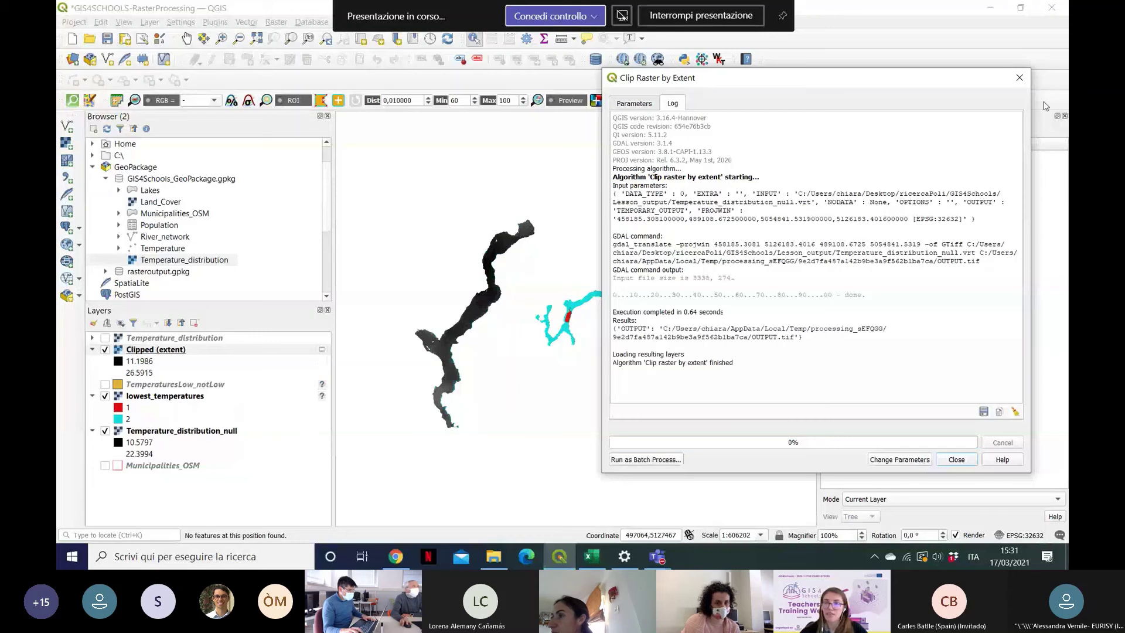
pyautogui.click(1020, 78)
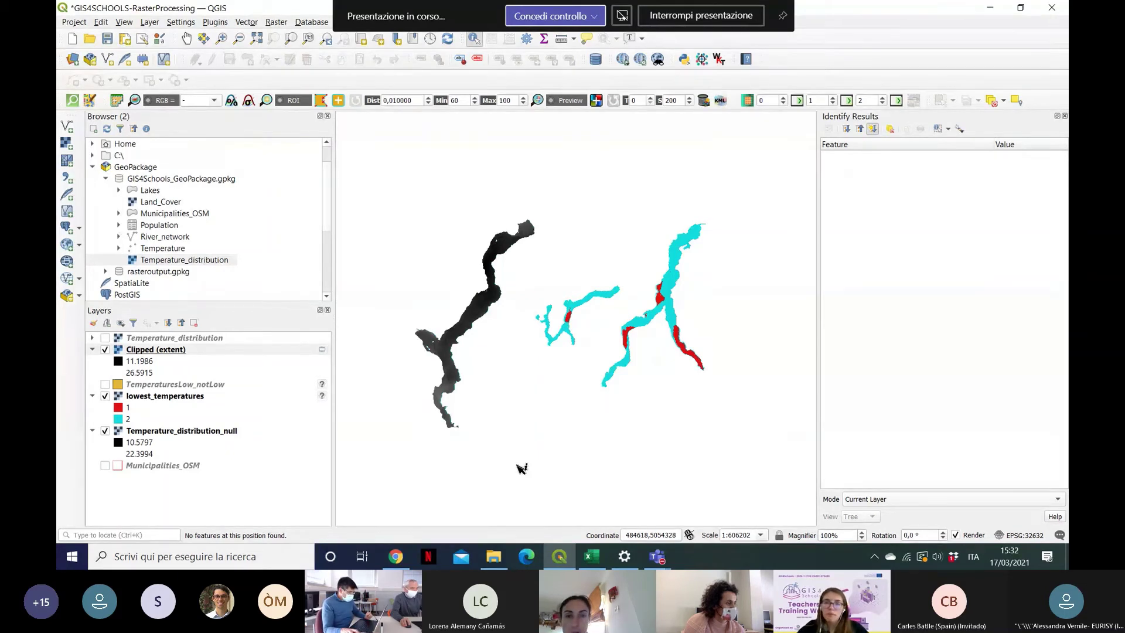
# Step: Switch to the Teams meeting to read its chat, and switch back to QGIS
pyautogui.click(657, 556)
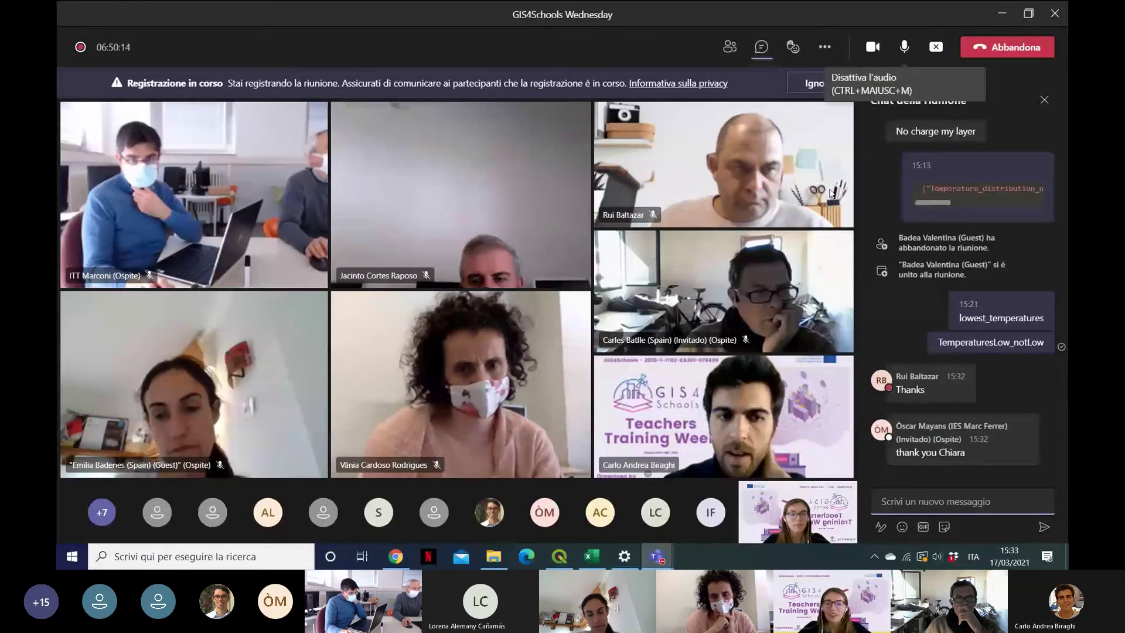
pyautogui.click(882, 501)
pyautogui.moveTo(658, 556)
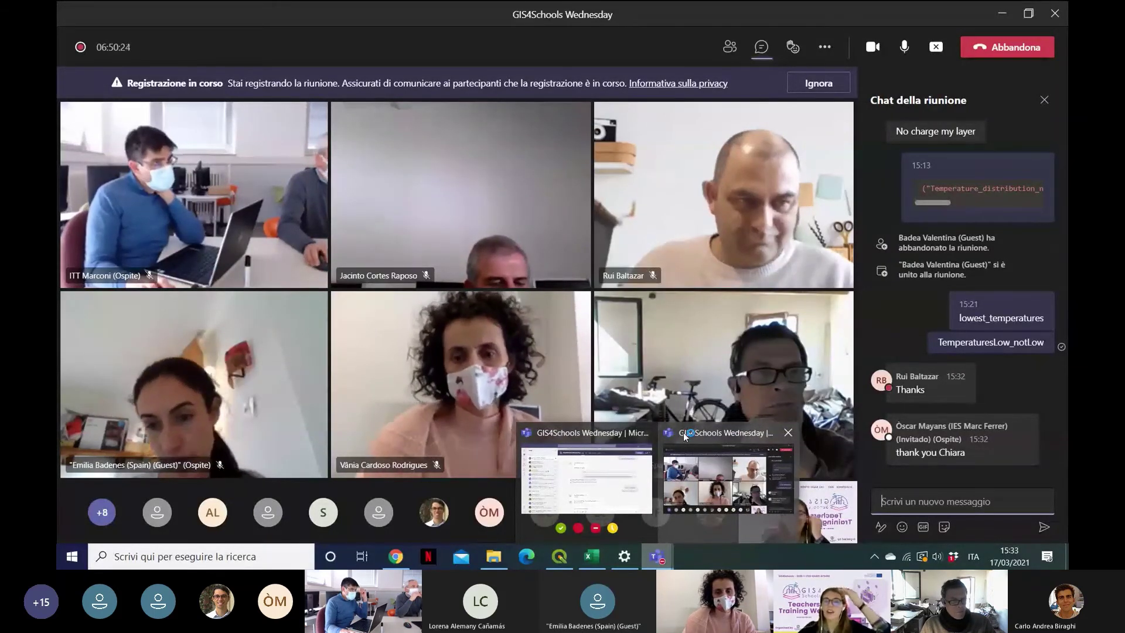
pyautogui.moveTo(576, 451)
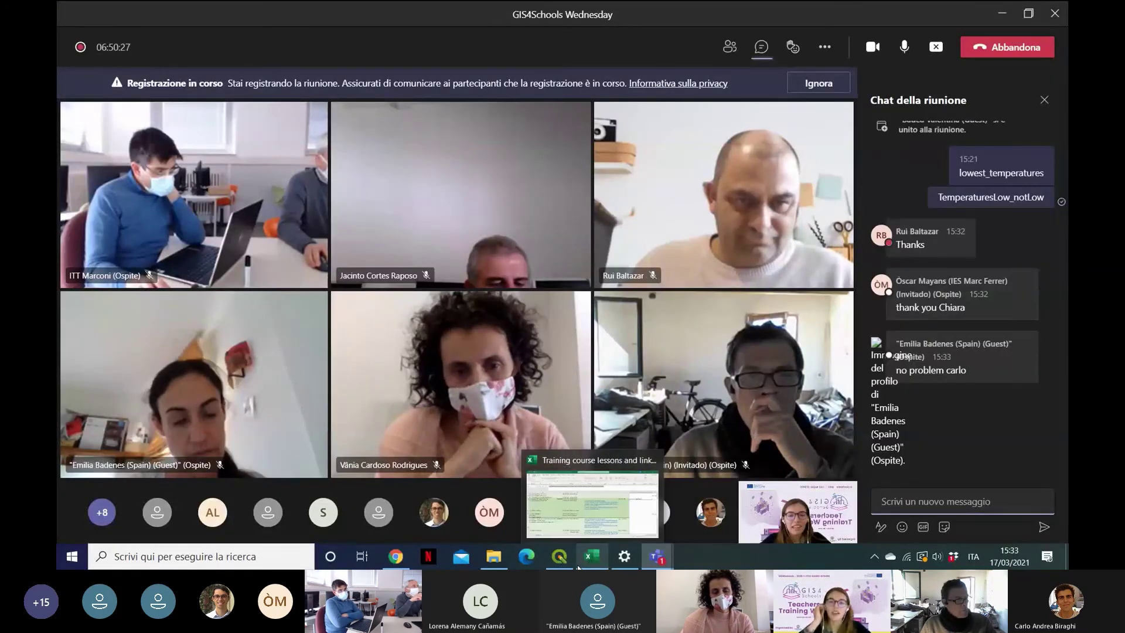
pyautogui.moveTo(566, 563)
pyautogui.moveTo(551, 468)
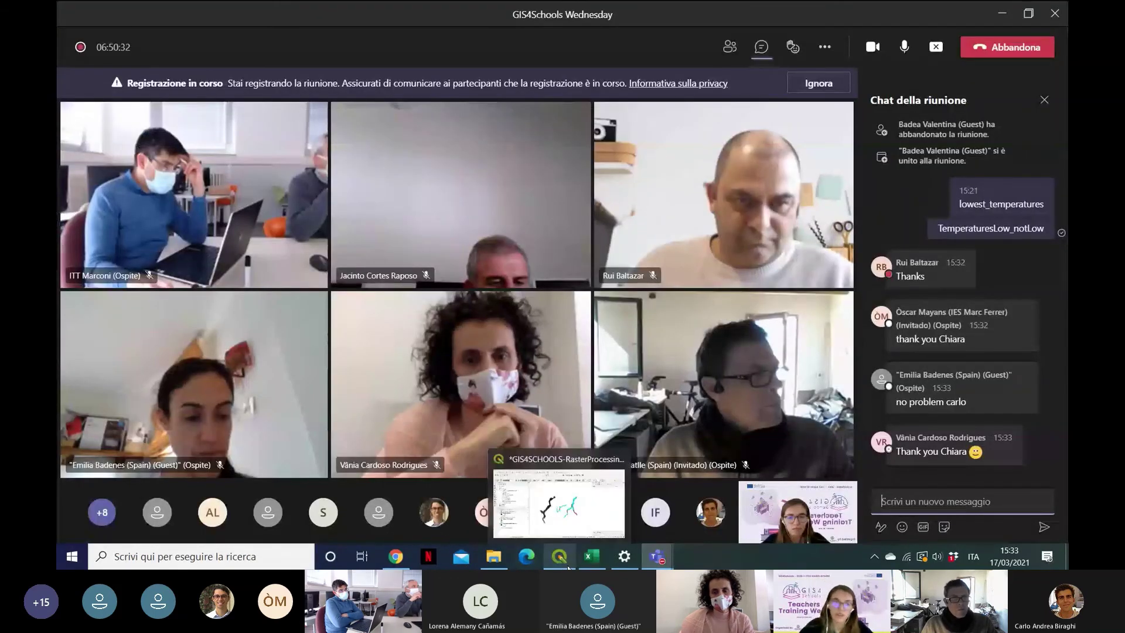
pyautogui.click(554, 486)
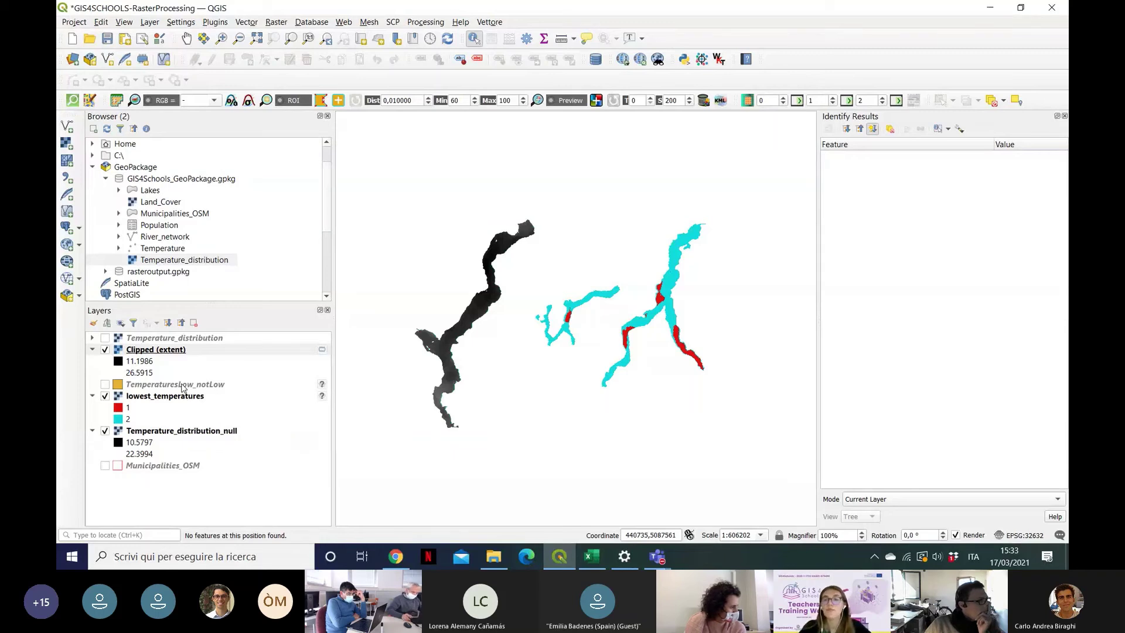
# Step: Hide the lowest_temperatures and Clipped (extent) layers
pyautogui.click(105, 398)
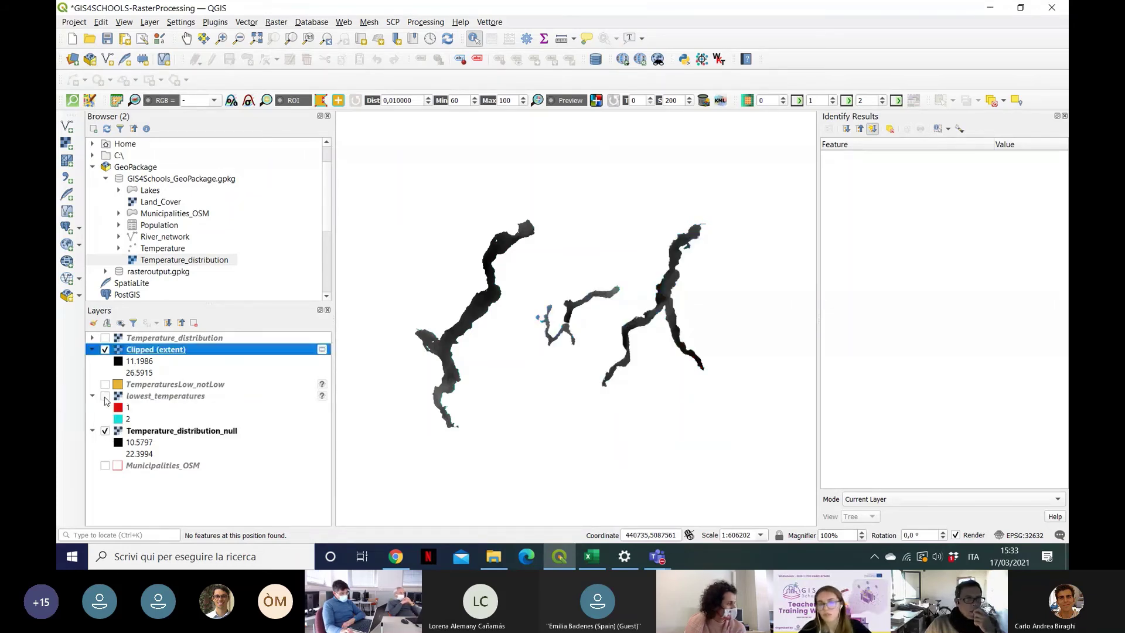
pyautogui.click(106, 351)
pyautogui.click(228, 491)
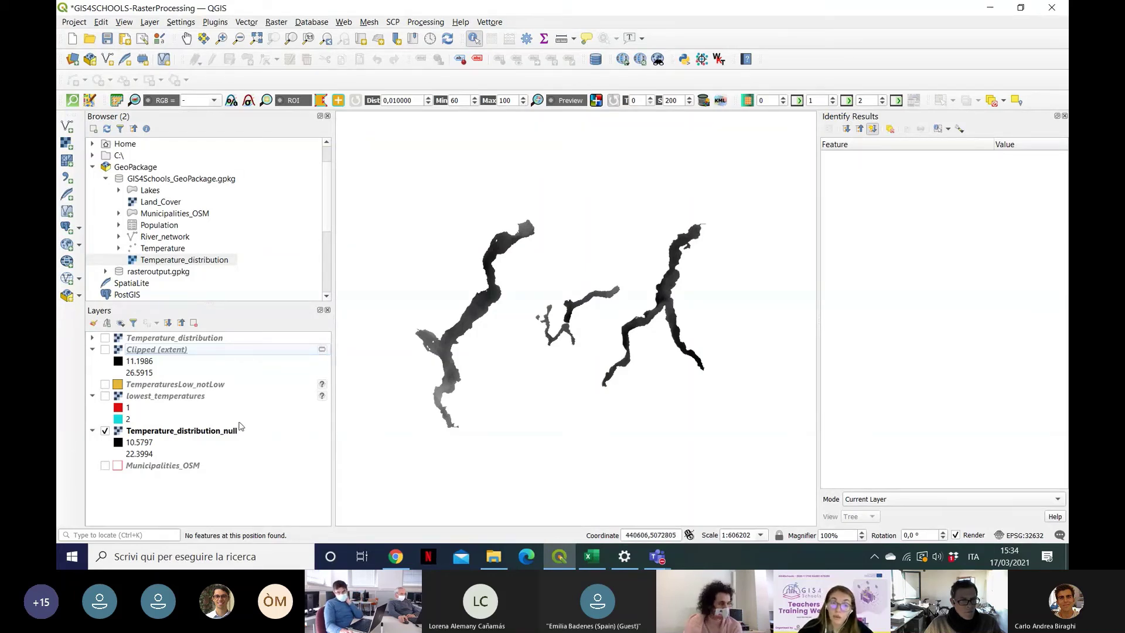
# Step: Show the Municipalities_OSM layer and place it directly above Temperature_distribution_null in the layer order
pyautogui.click(105, 466)
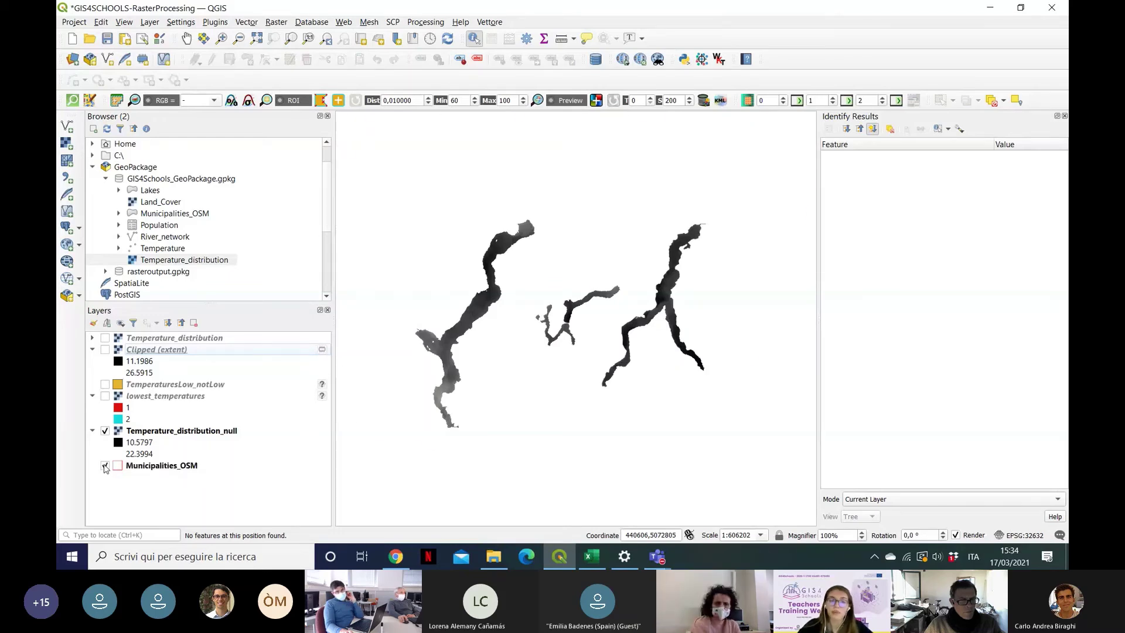
pyautogui.click(164, 467)
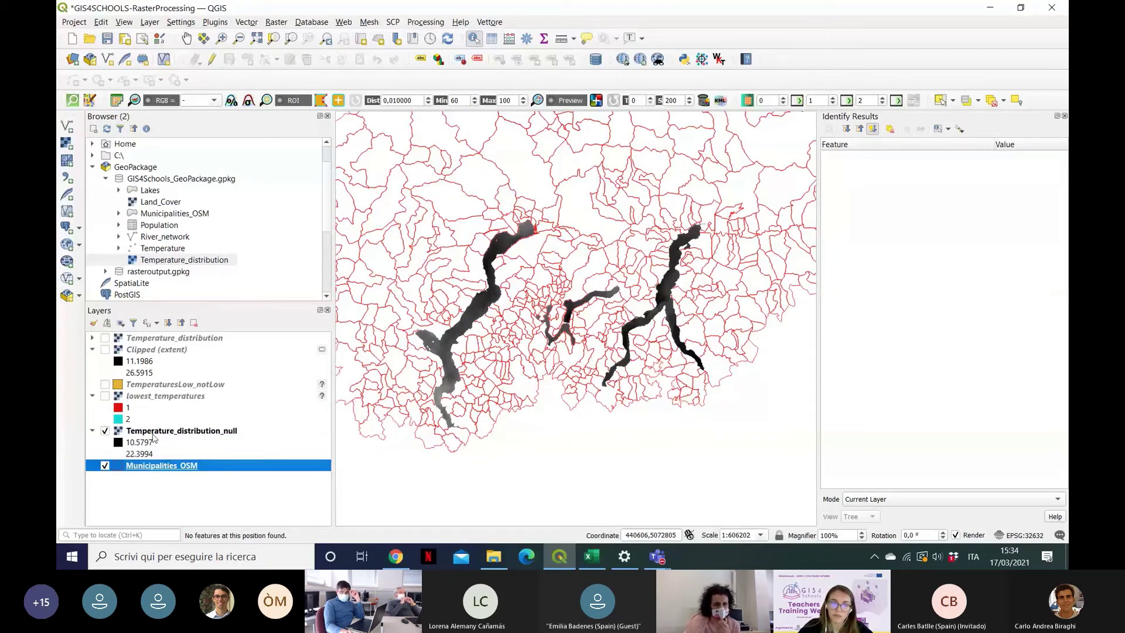
pyautogui.moveTo(153, 438); pyautogui.dragTo(155, 476)
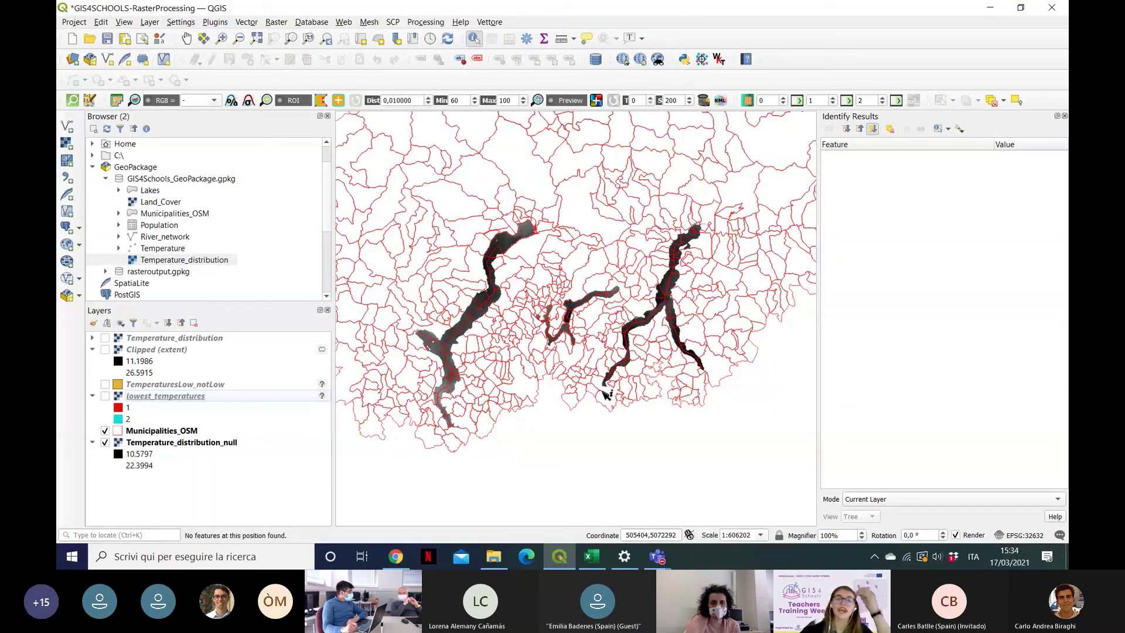
# Step: Close the Identify Results view and examine how the municipality boundaries cross the westernmost lake's temperature raster
pyautogui.click(1065, 116)
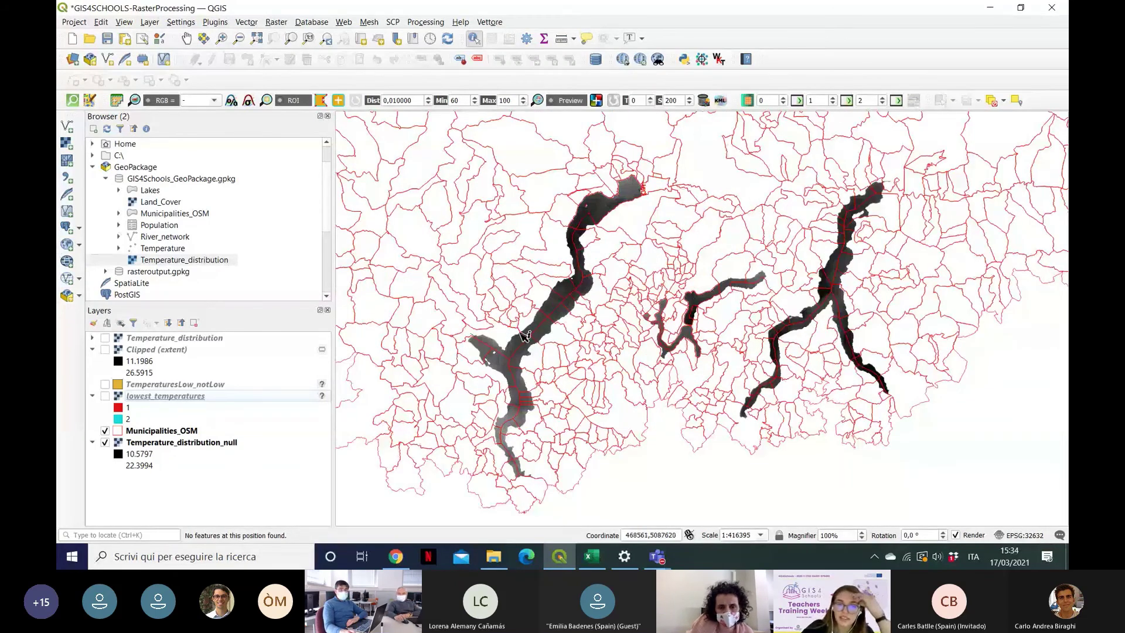
pyautogui.scroll(-1, 524, 336)
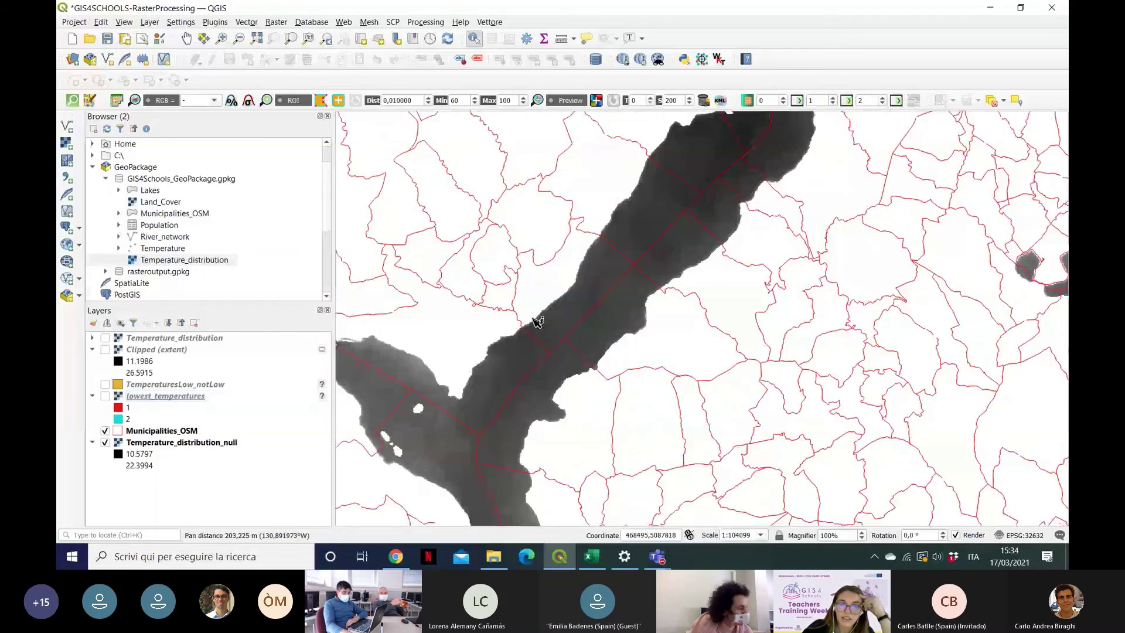
pyautogui.scroll(3, 530, 326)
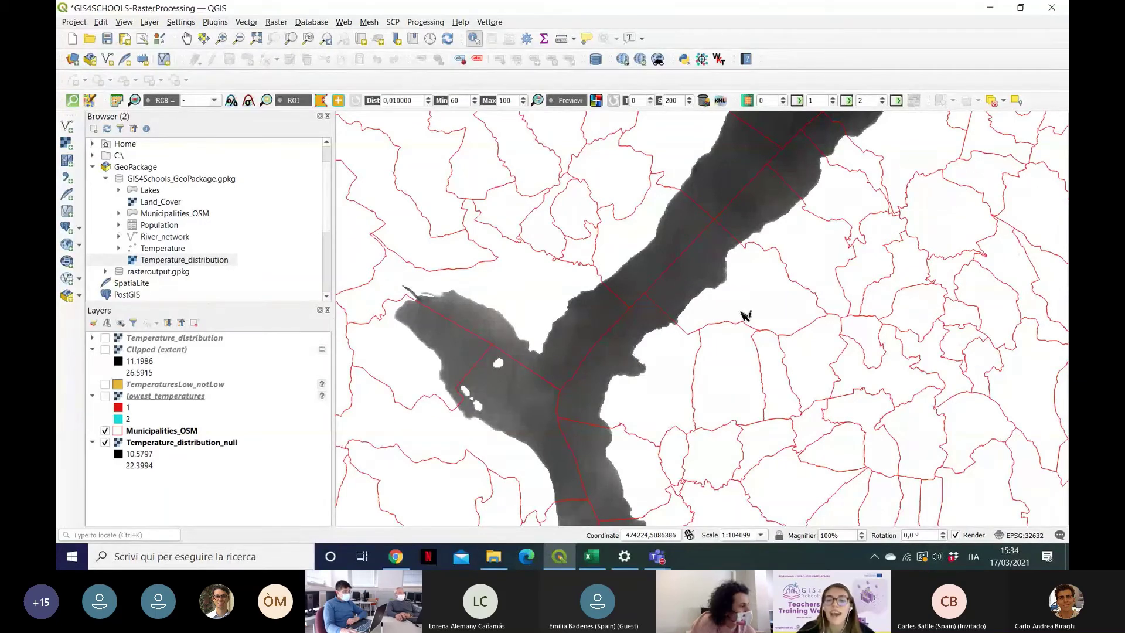
pyautogui.moveTo(744, 315); pyautogui.dragTo(677, 333)
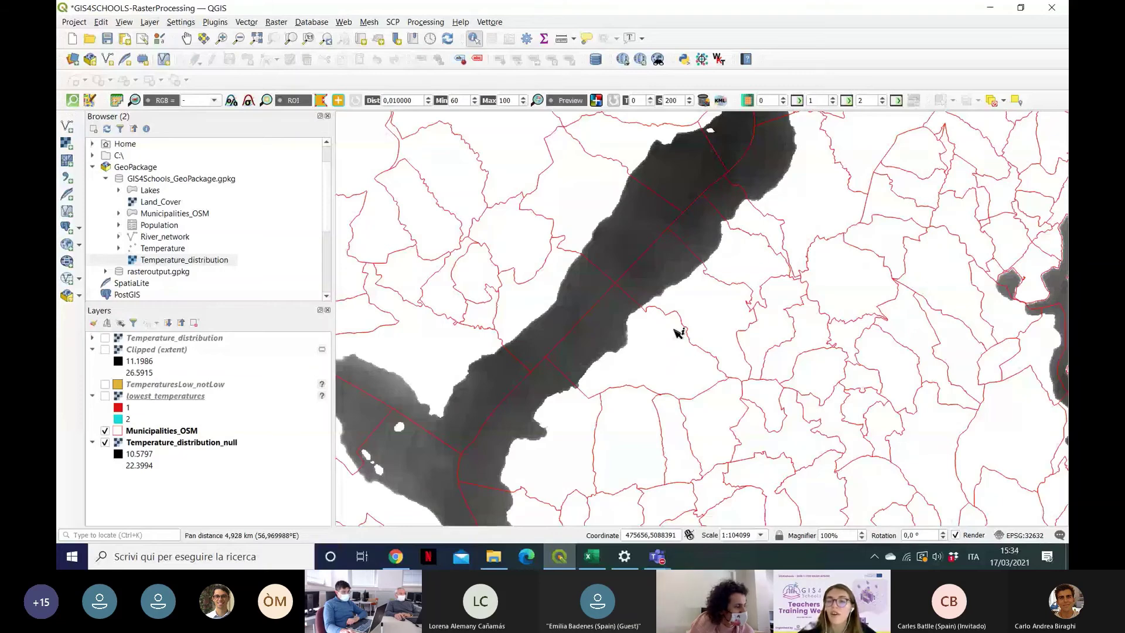
pyautogui.scroll(-1, 678, 333)
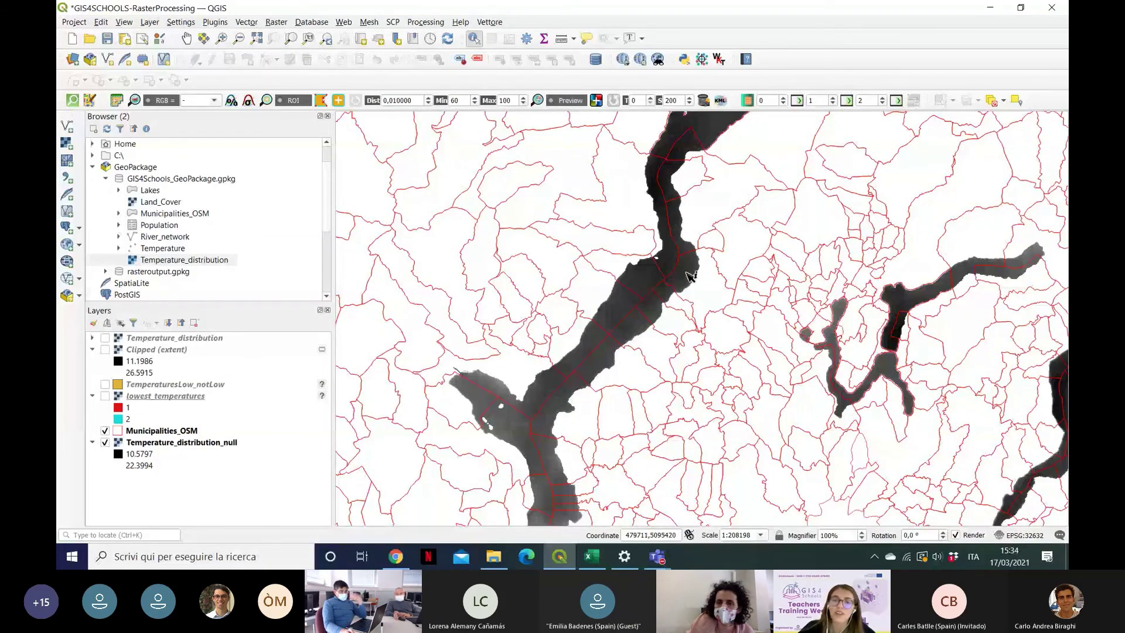
pyautogui.scroll(1, 690, 276)
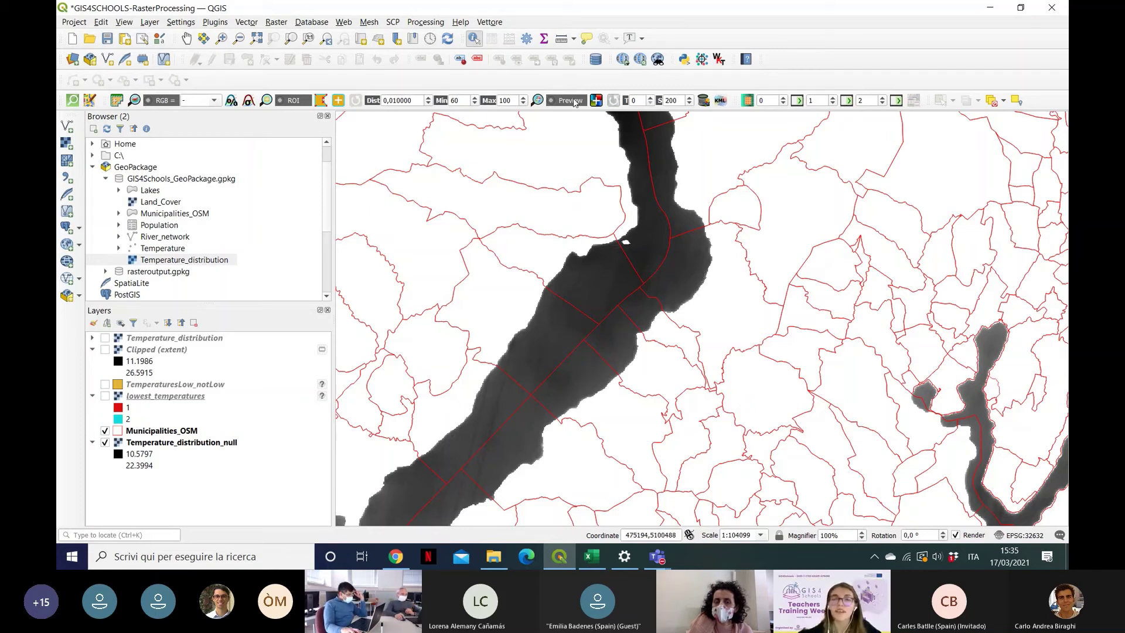
# Step: Search the Processing Toolbox for "zonal statistics" and open the native Zonal statistics algorithm under Raster analysis
pyautogui.click(438, 24)
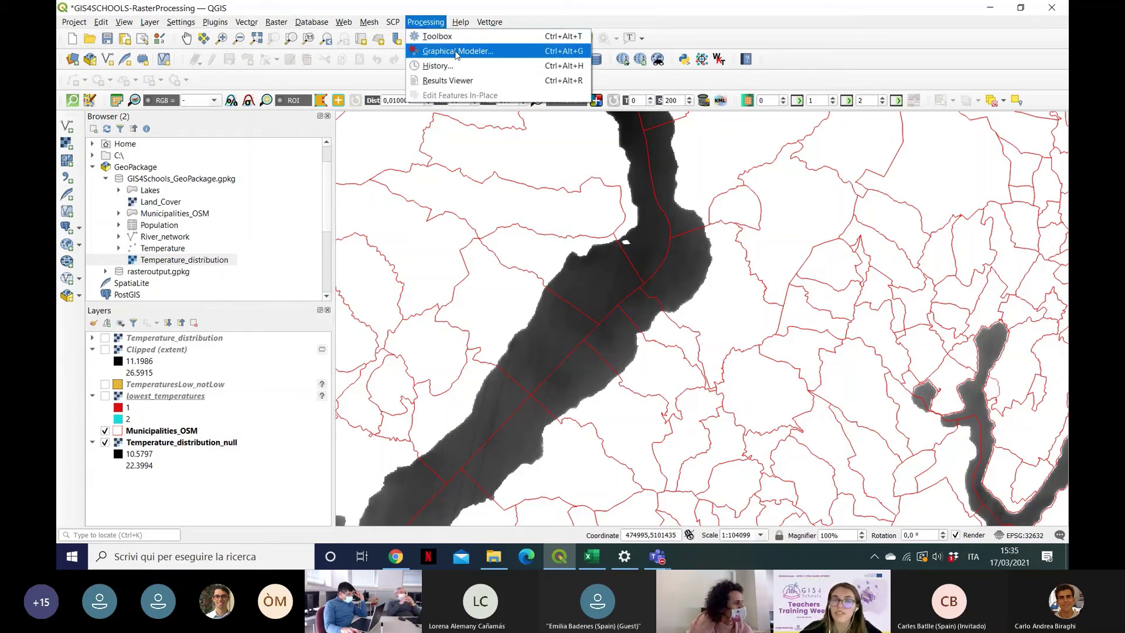
pyautogui.click(467, 37)
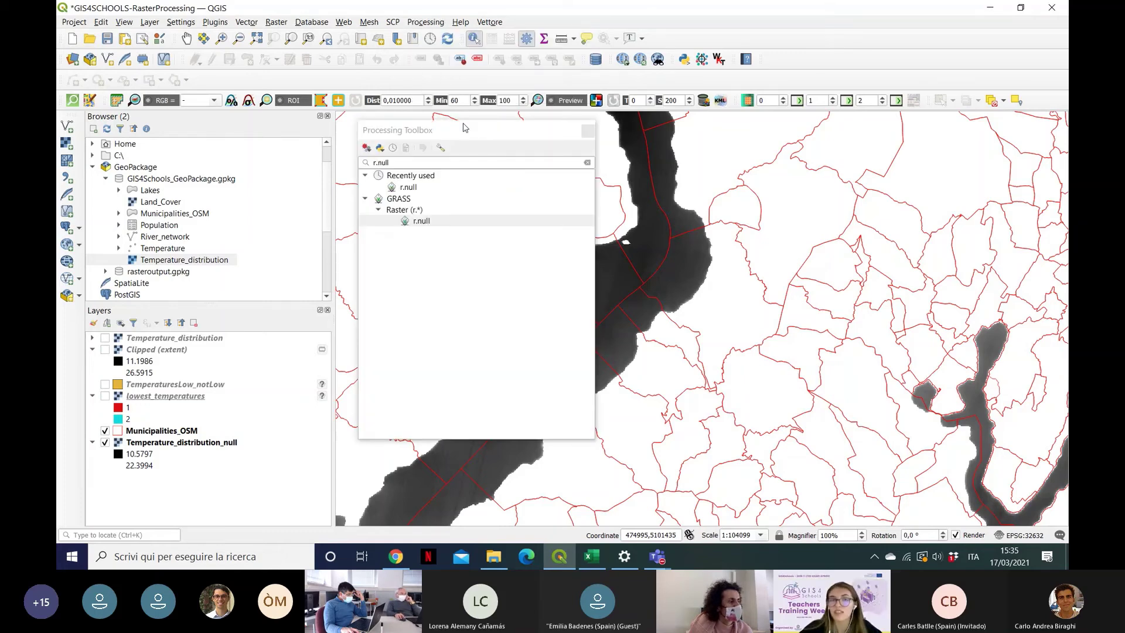
pyautogui.moveTo(466, 126); pyautogui.dragTo(821, 113)
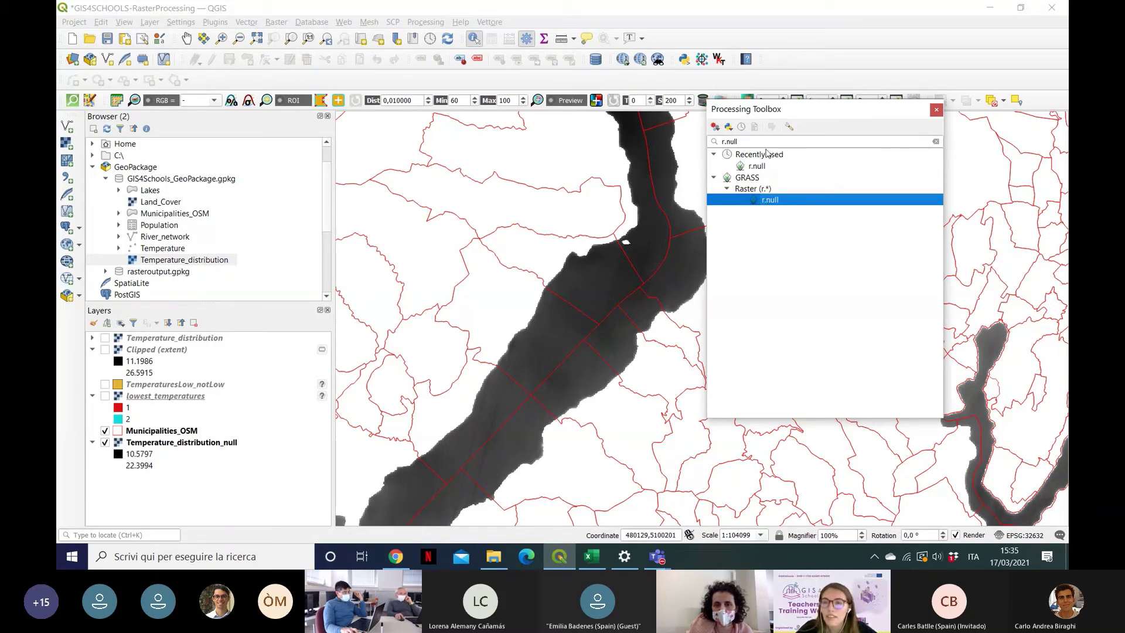
pyautogui.click(936, 141)
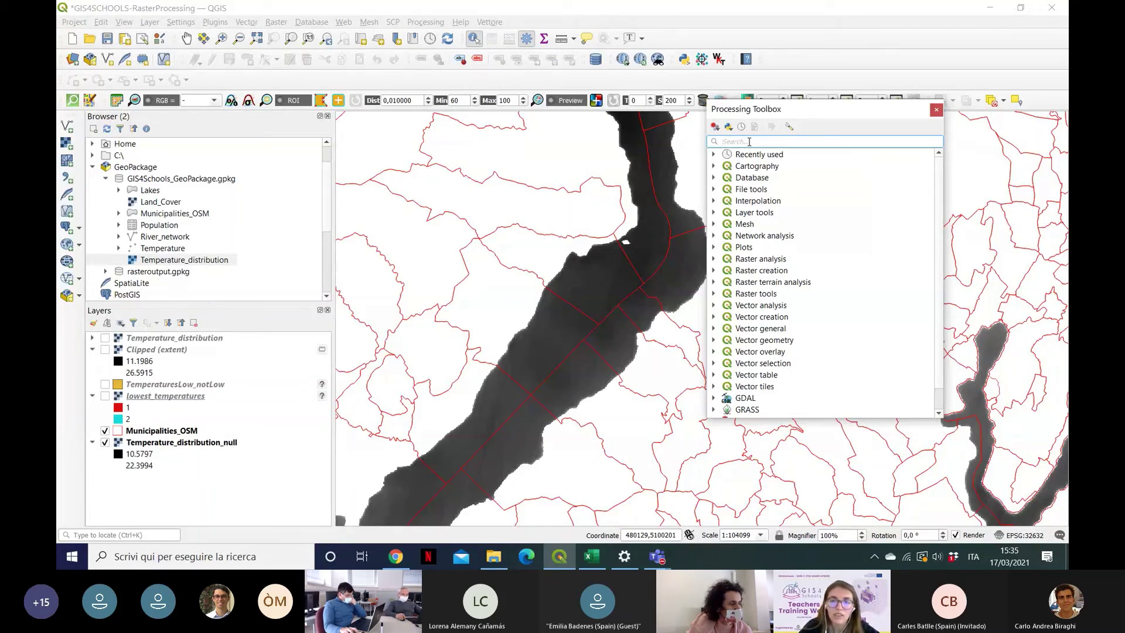
pyautogui.write('zon')
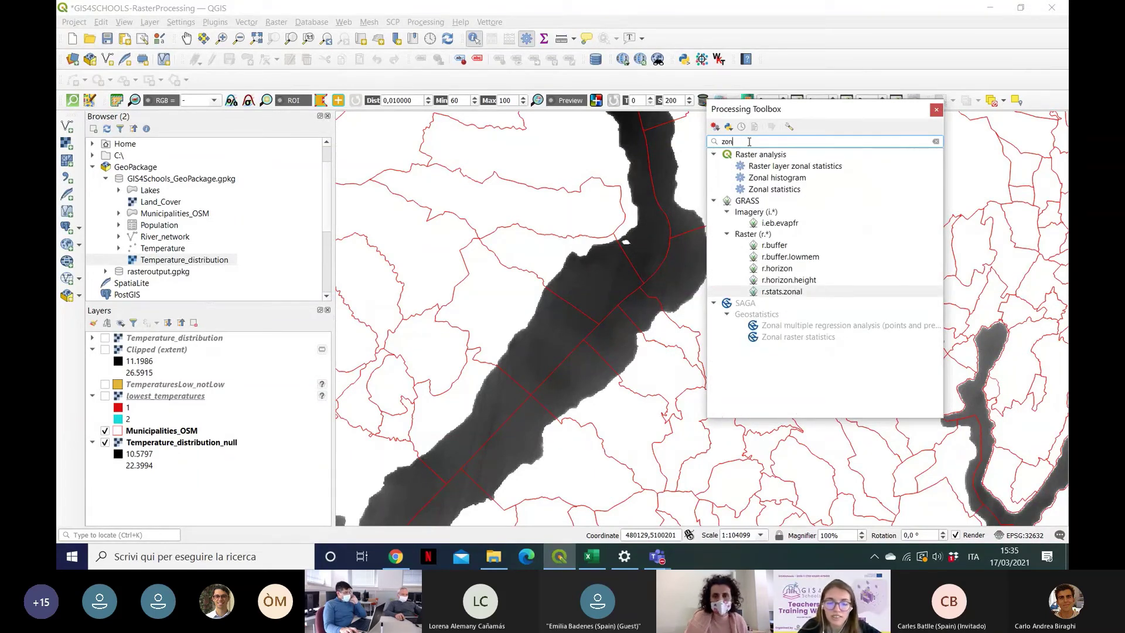
pyautogui.write('al sta')
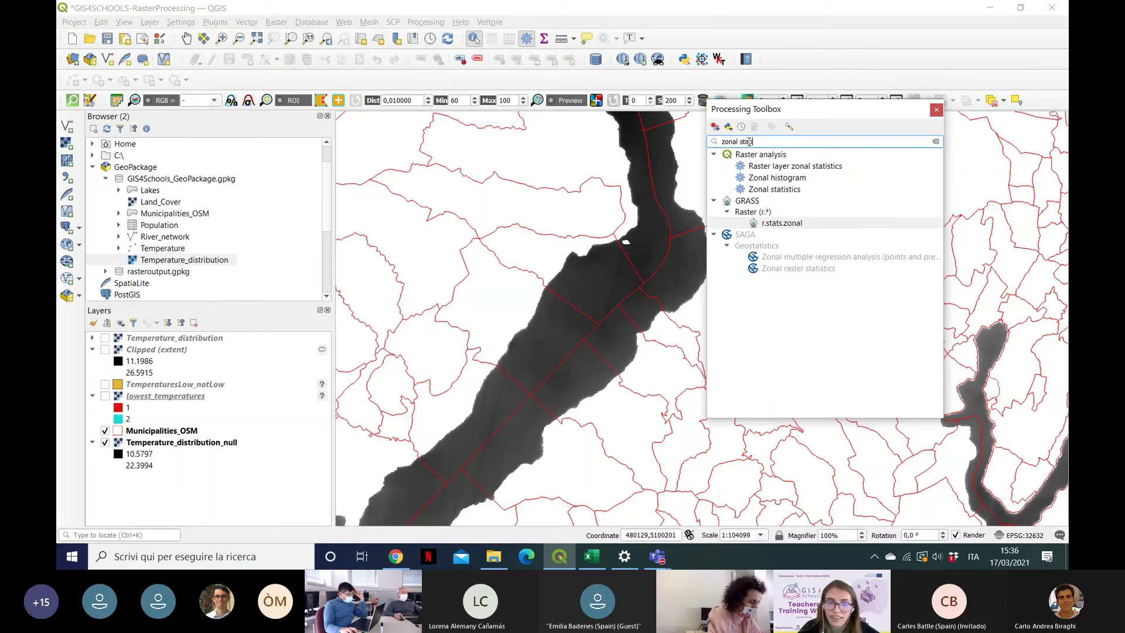
pyautogui.write('tisti')
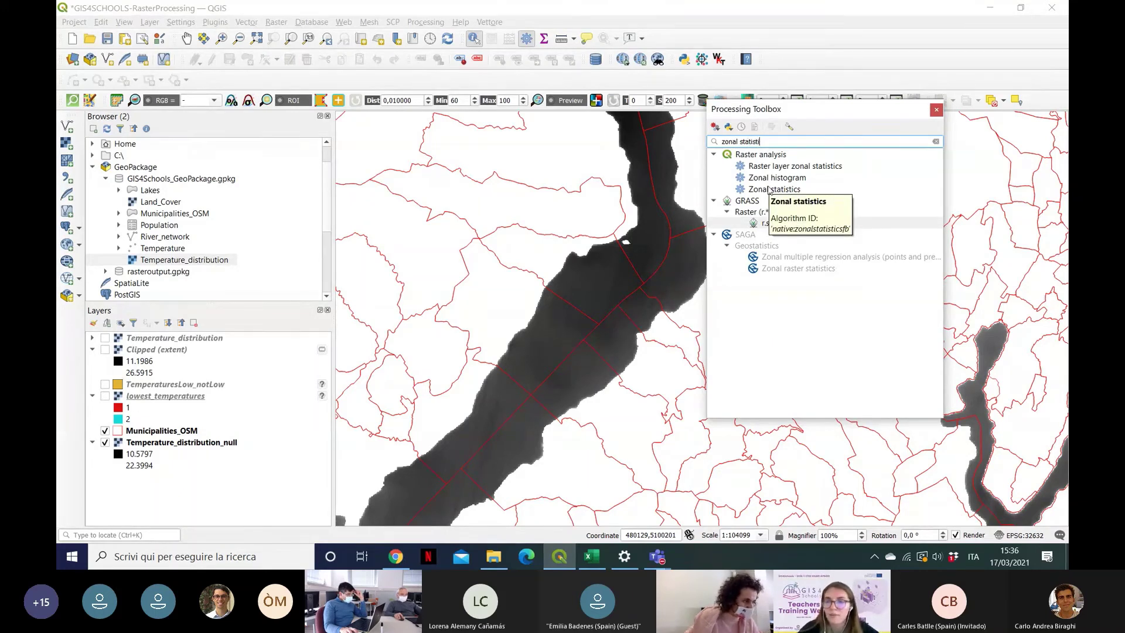
pyautogui.write('cs')
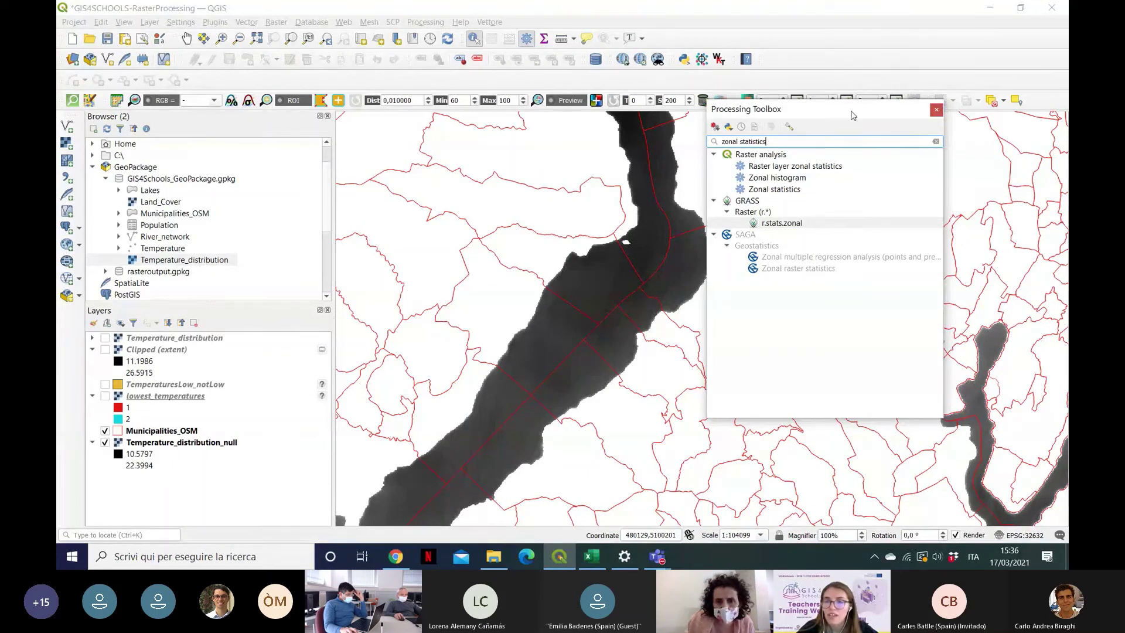
pyautogui.click(802, 191)
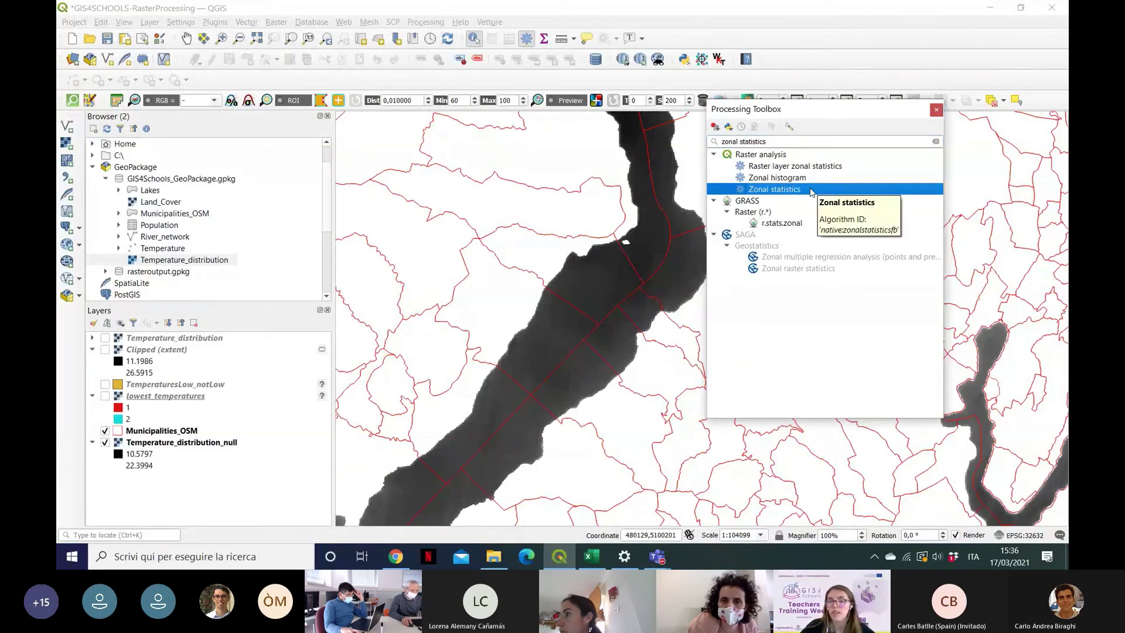
pyautogui.moveTo(653, 556)
pyautogui.click(727, 435)
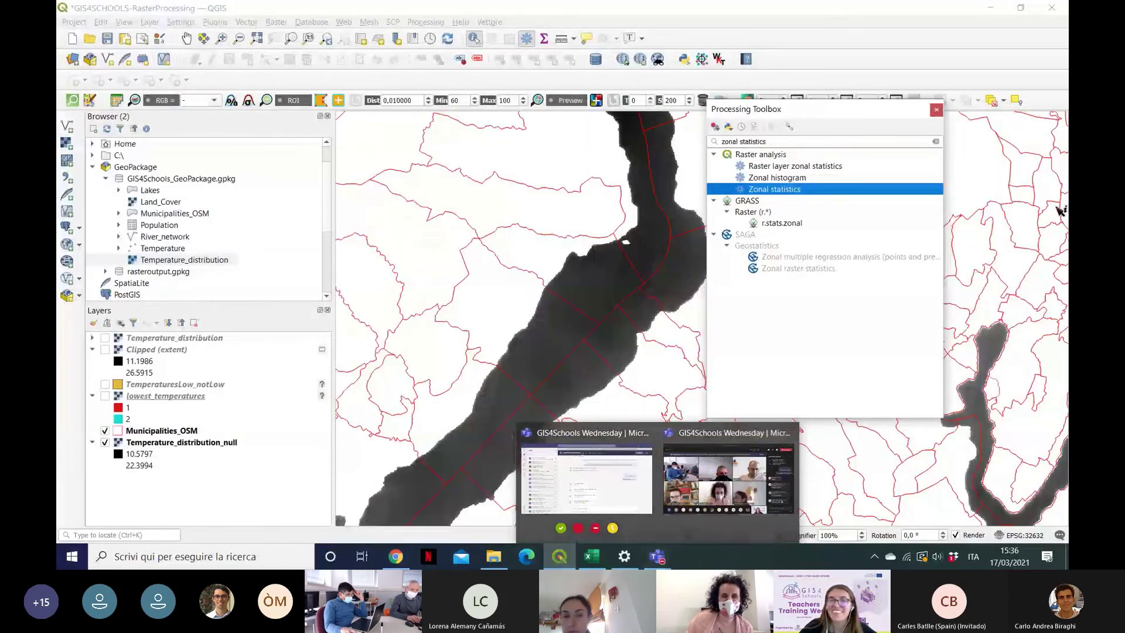
pyautogui.doubleClick(800, 191)
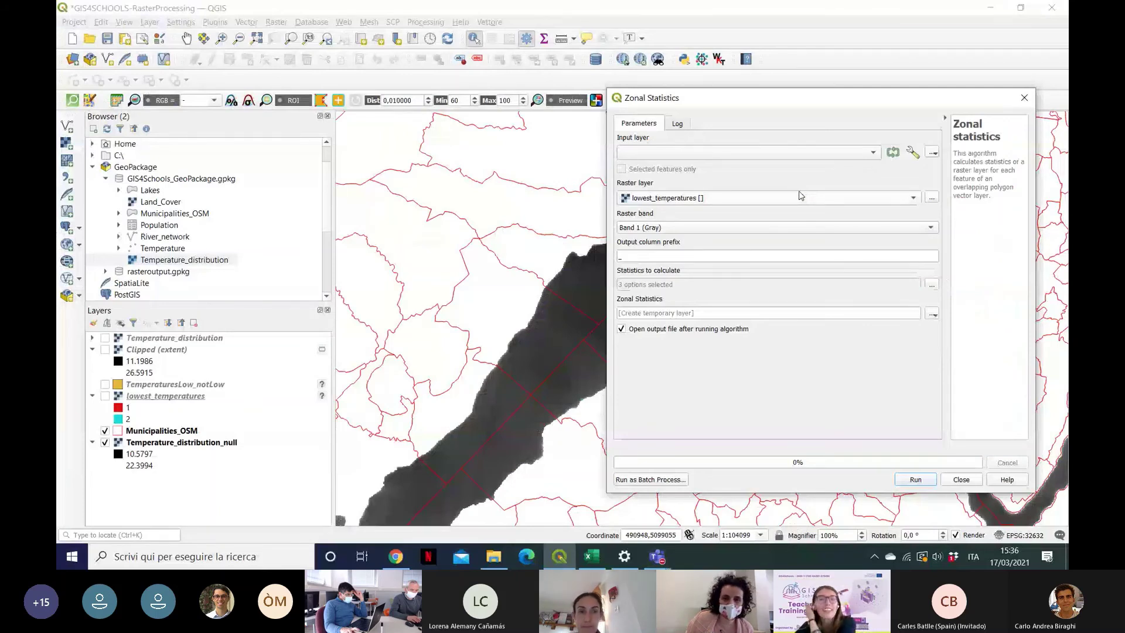
# Step: Choose Municipalities_OSM as the Zonal Statistics input layer and Temperature_distribution_null as the raster layer
pyautogui.click(862, 153)
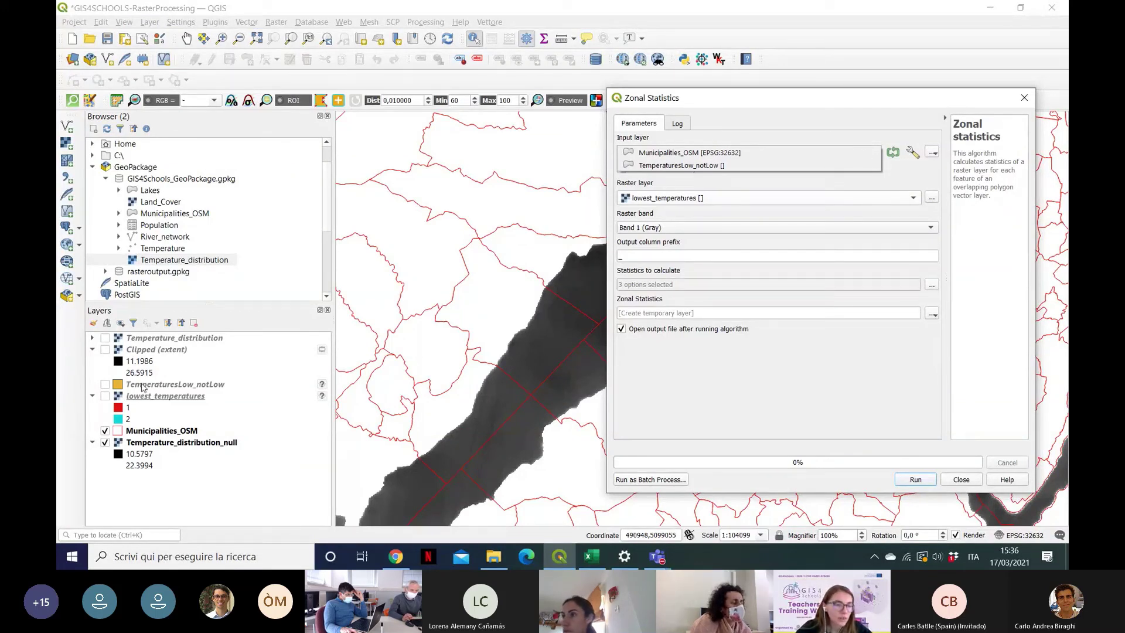
pyautogui.click(804, 122)
pyautogui.click(804, 147)
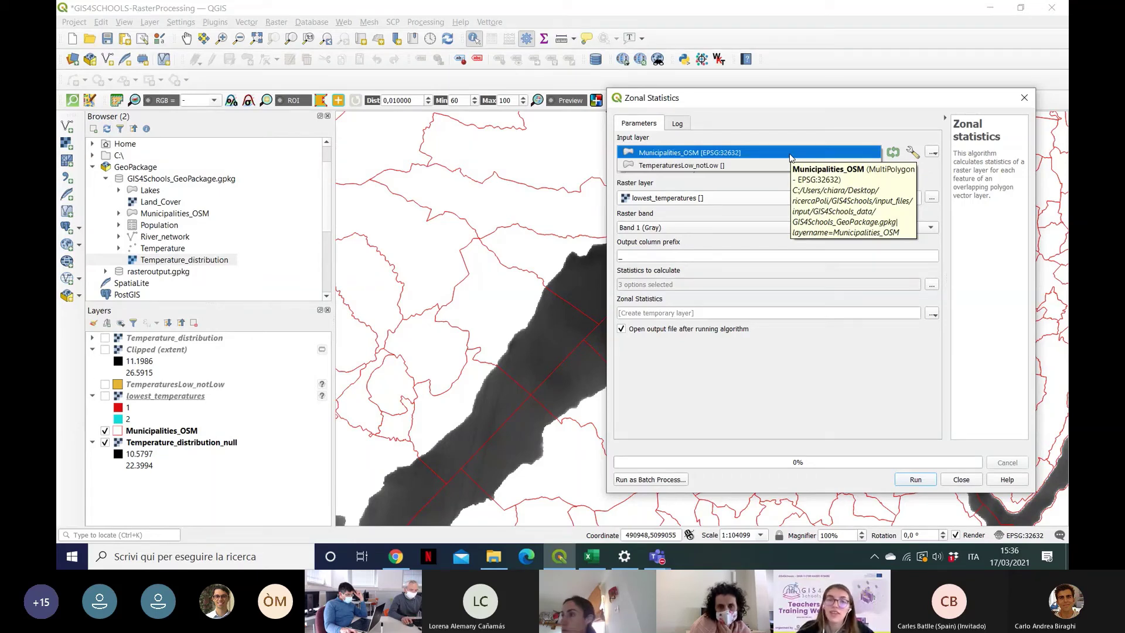
pyautogui.click(791, 153)
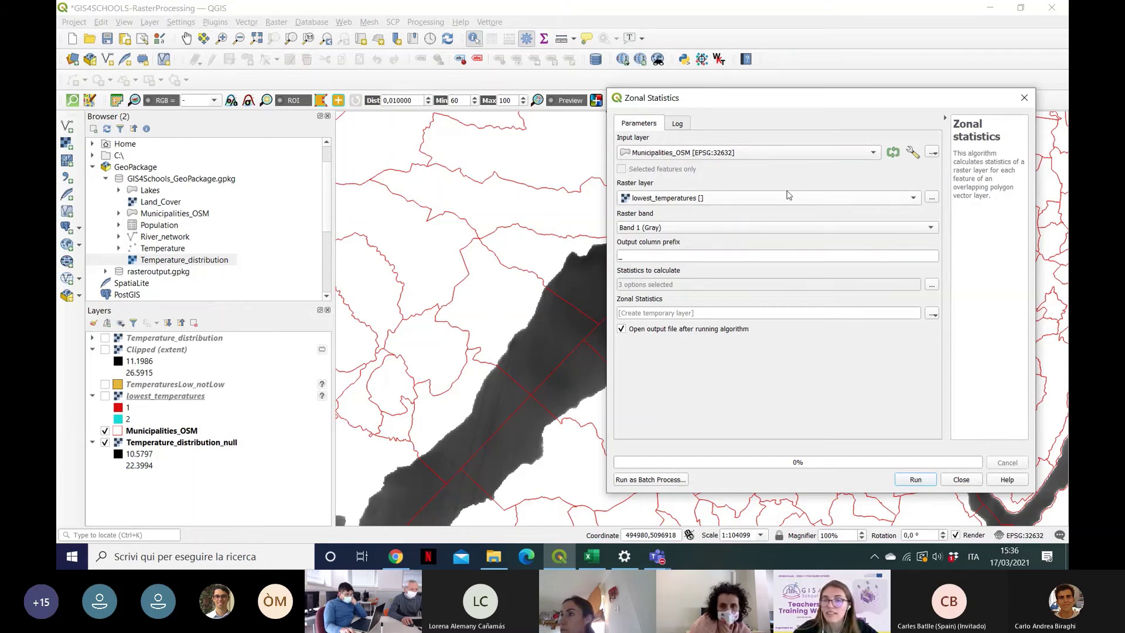
pyautogui.click(835, 203)
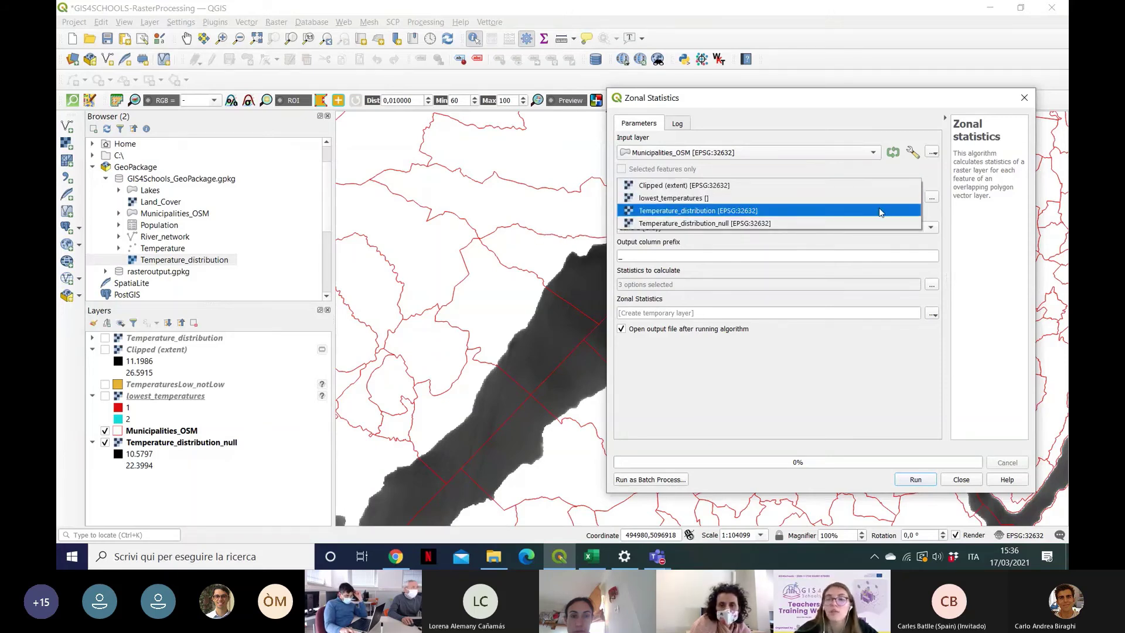
pyautogui.click(839, 223)
pyautogui.click(886, 199)
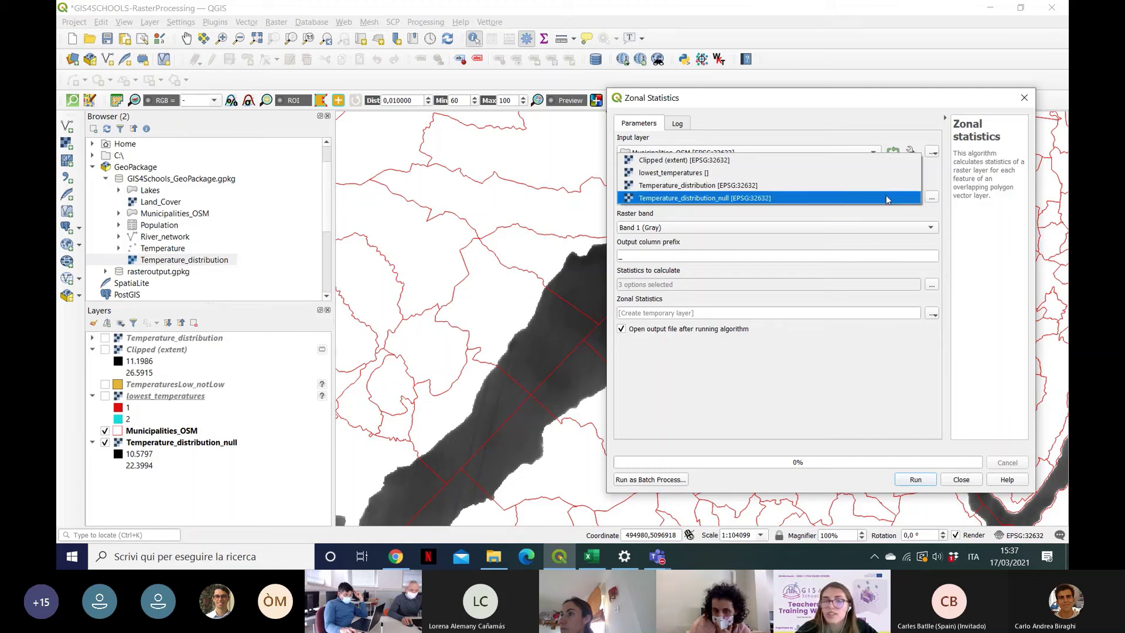
pyautogui.click(886, 199)
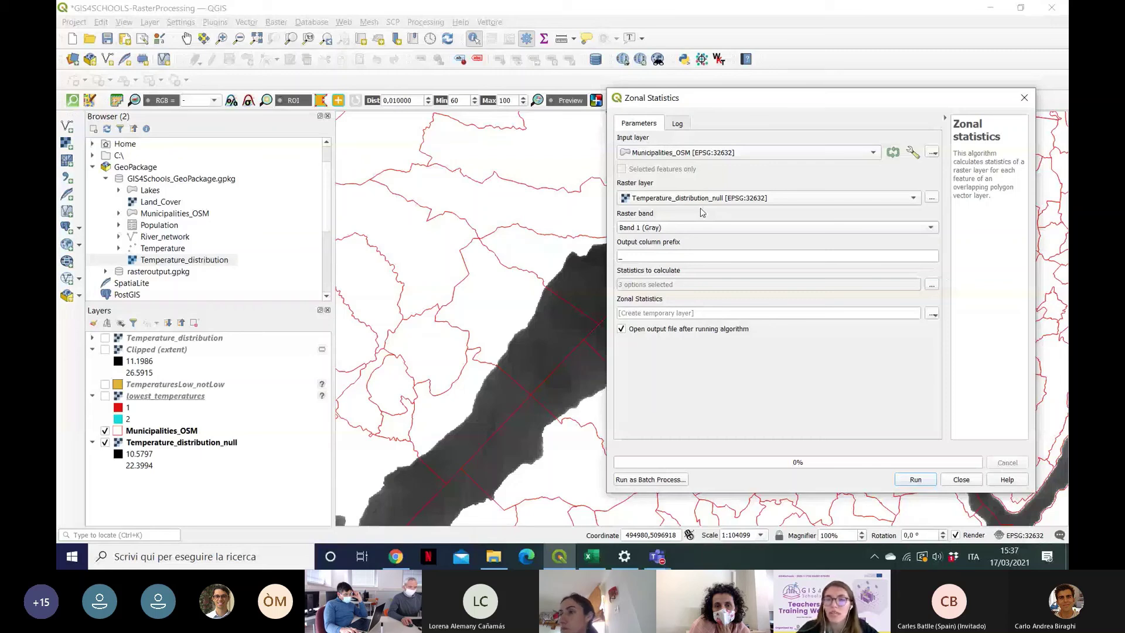
# Step: Set the output column prefix to LakeTemp and select only Mean, Minimum and Maximum as the statistics to calculate
pyautogui.click(713, 254)
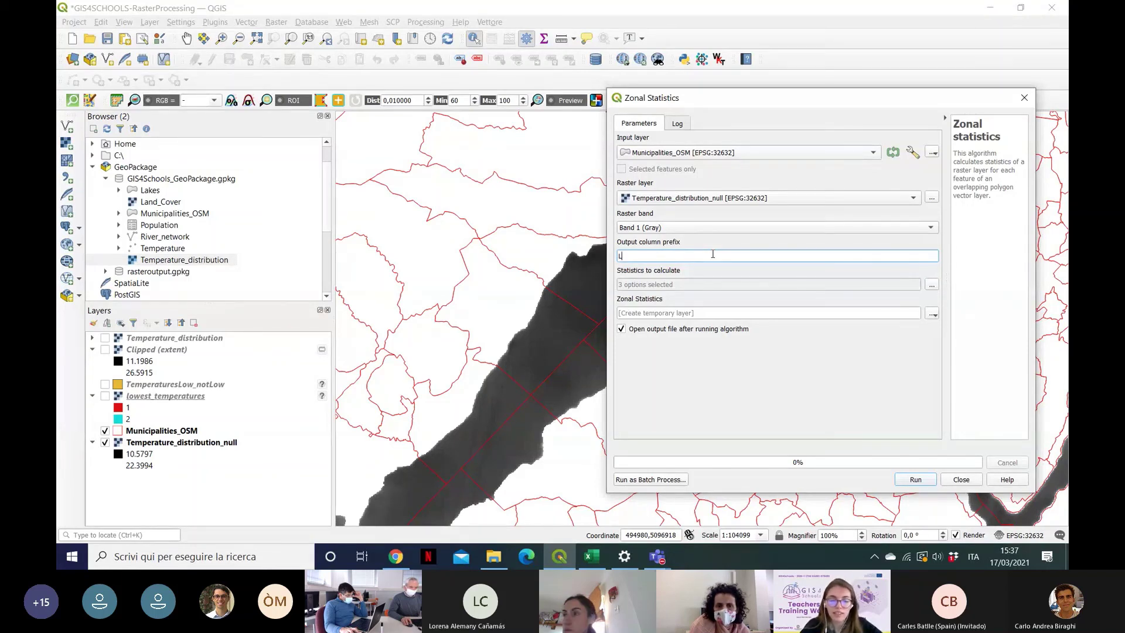
pyautogui.write('LakeTemp')
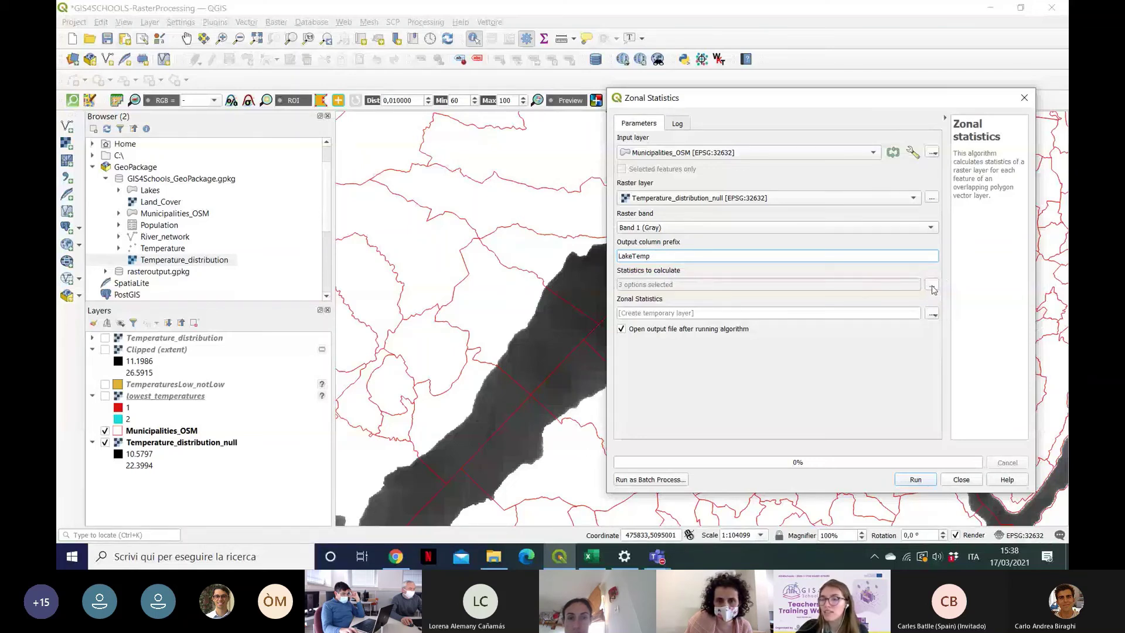
pyautogui.click(933, 285)
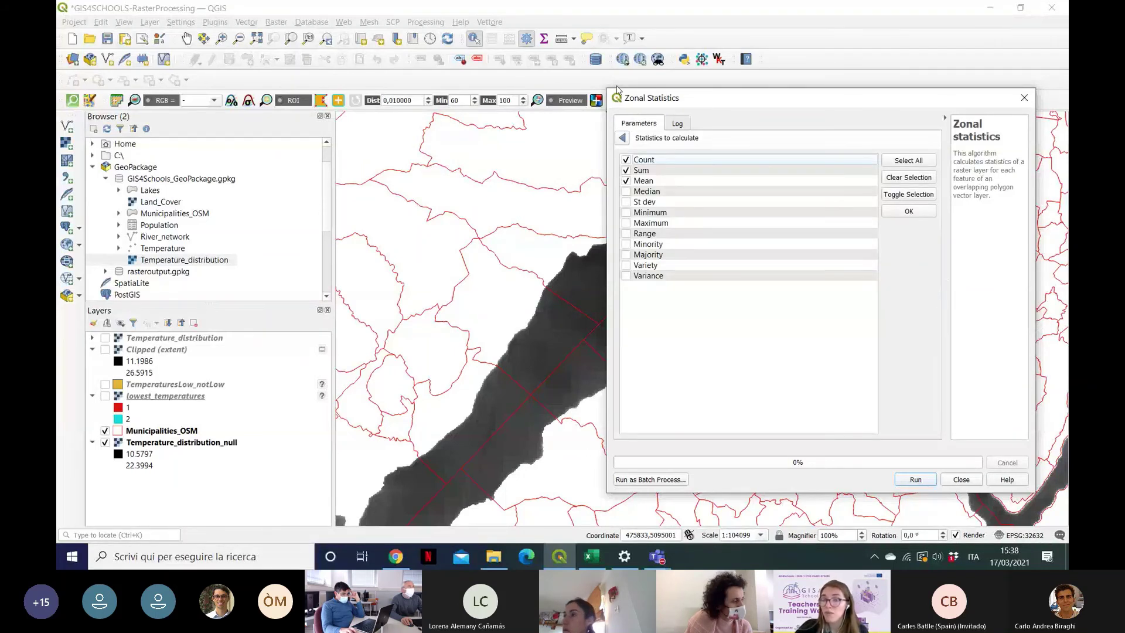
pyautogui.click(625, 160)
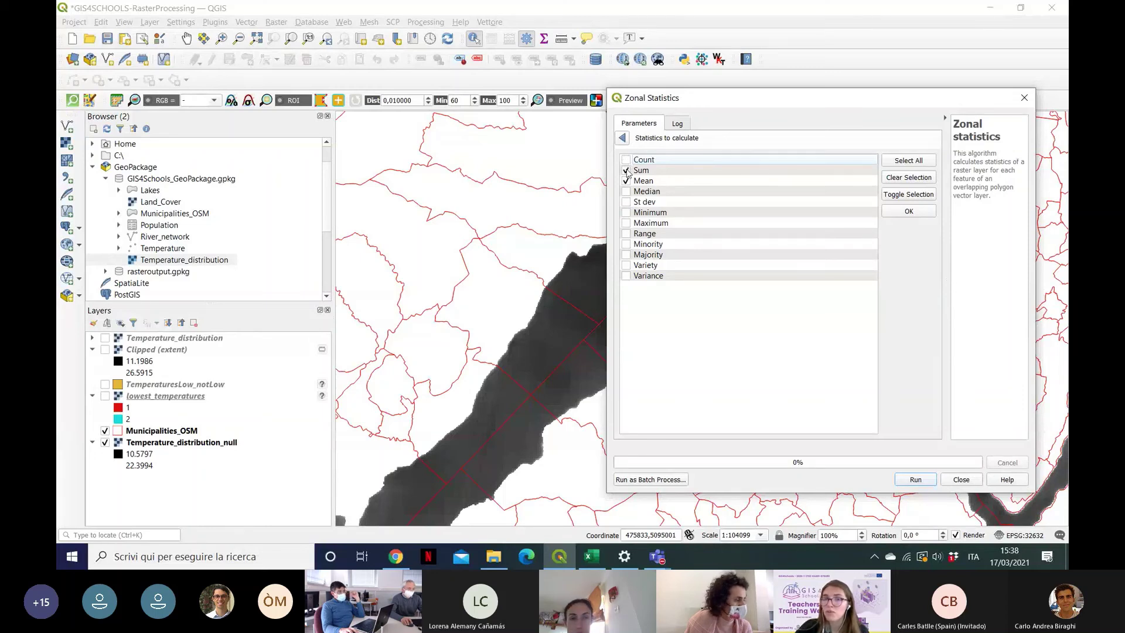
pyautogui.click(626, 170)
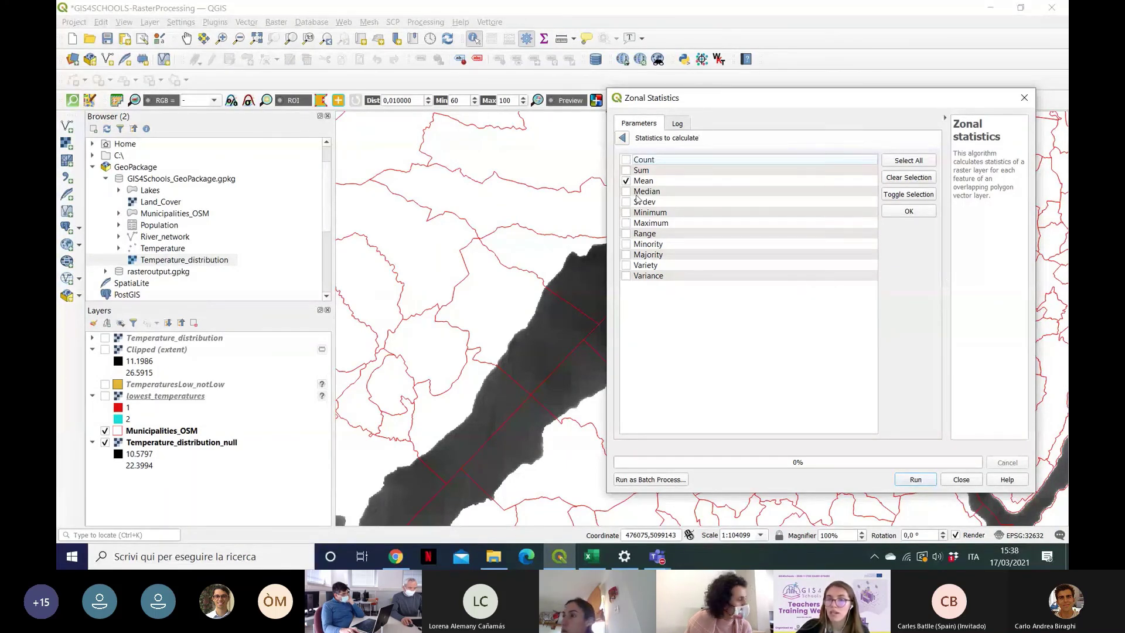
pyautogui.click(627, 212)
pyautogui.click(628, 224)
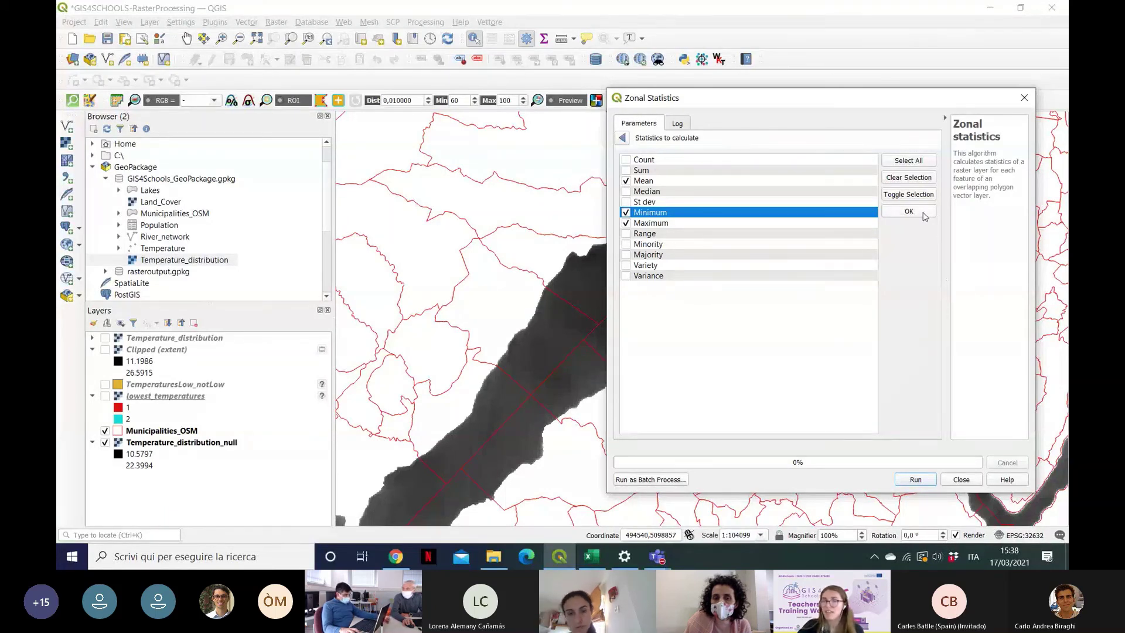
pyautogui.click(923, 213)
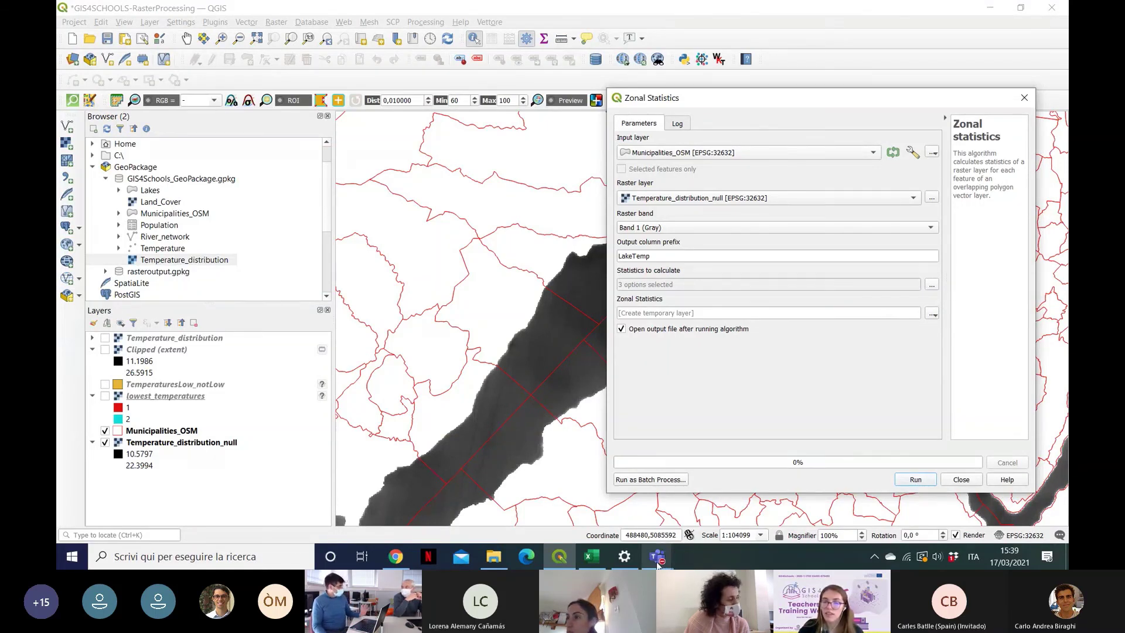
# Step: Switch to the Teams meeting to check the participants and chat, and return to QGIS
pyautogui.moveTo(658, 557)
pyautogui.moveTo(702, 434)
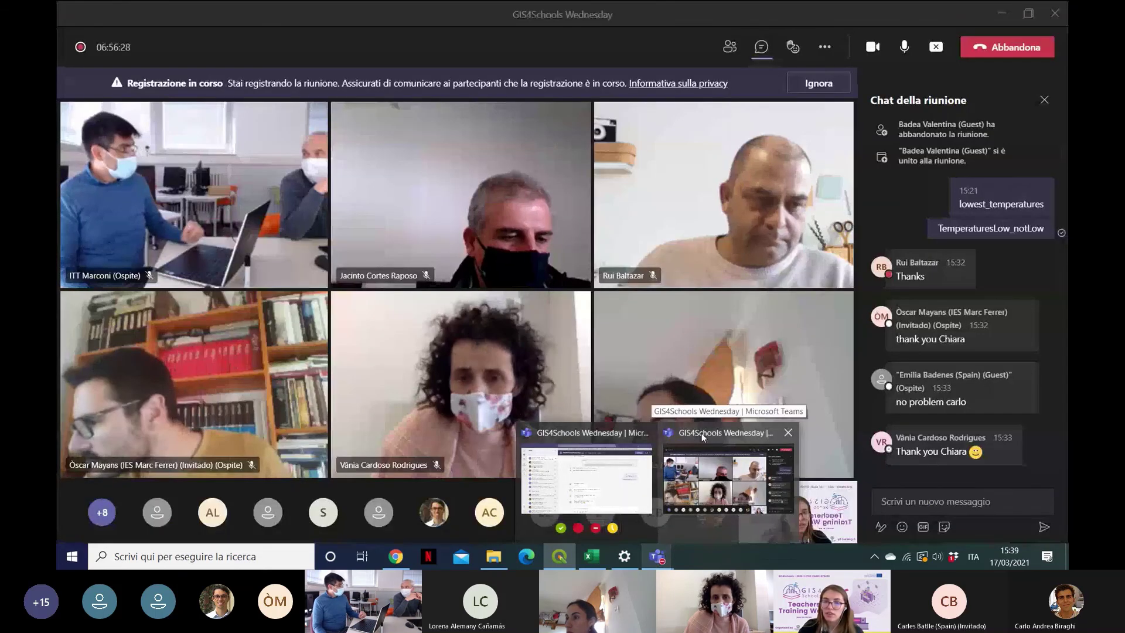
pyautogui.click(701, 433)
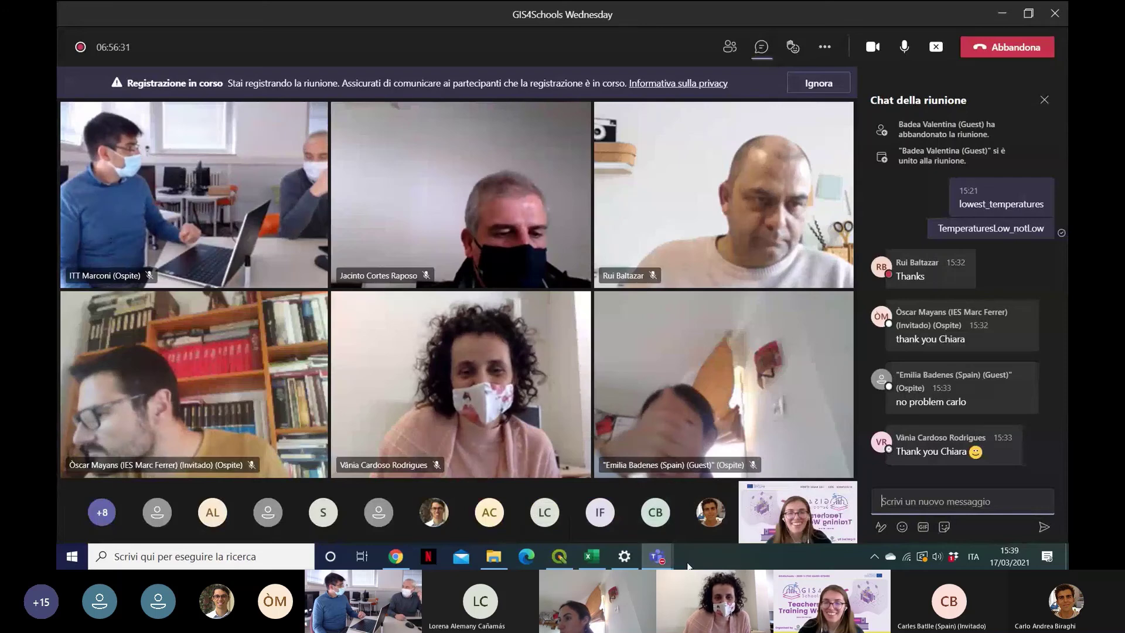
pyautogui.moveTo(663, 565)
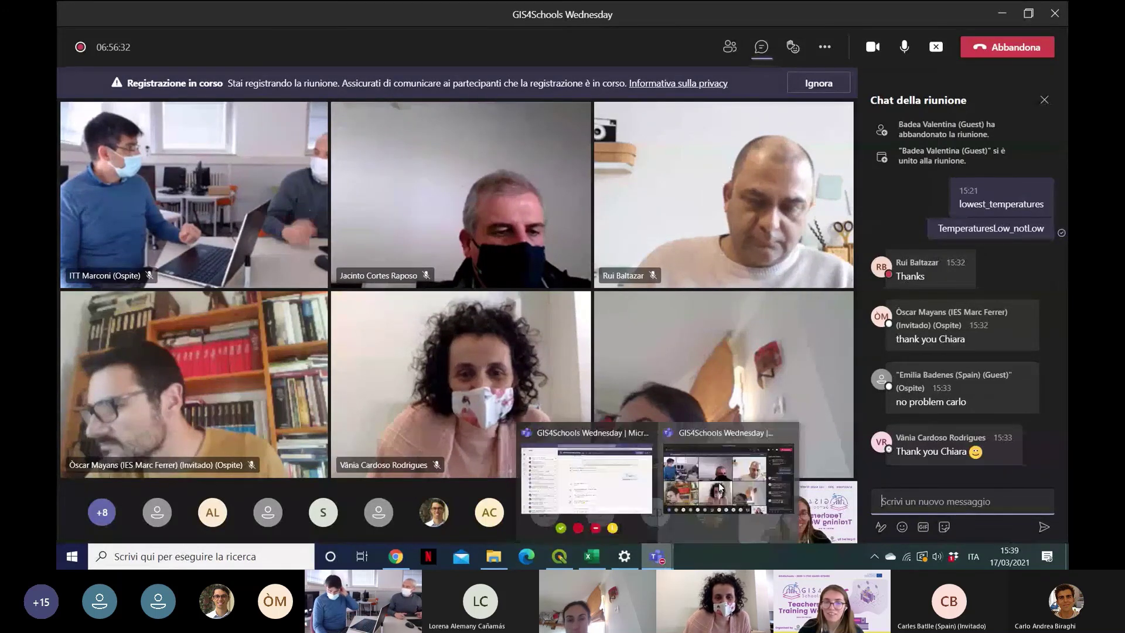
pyautogui.click(559, 556)
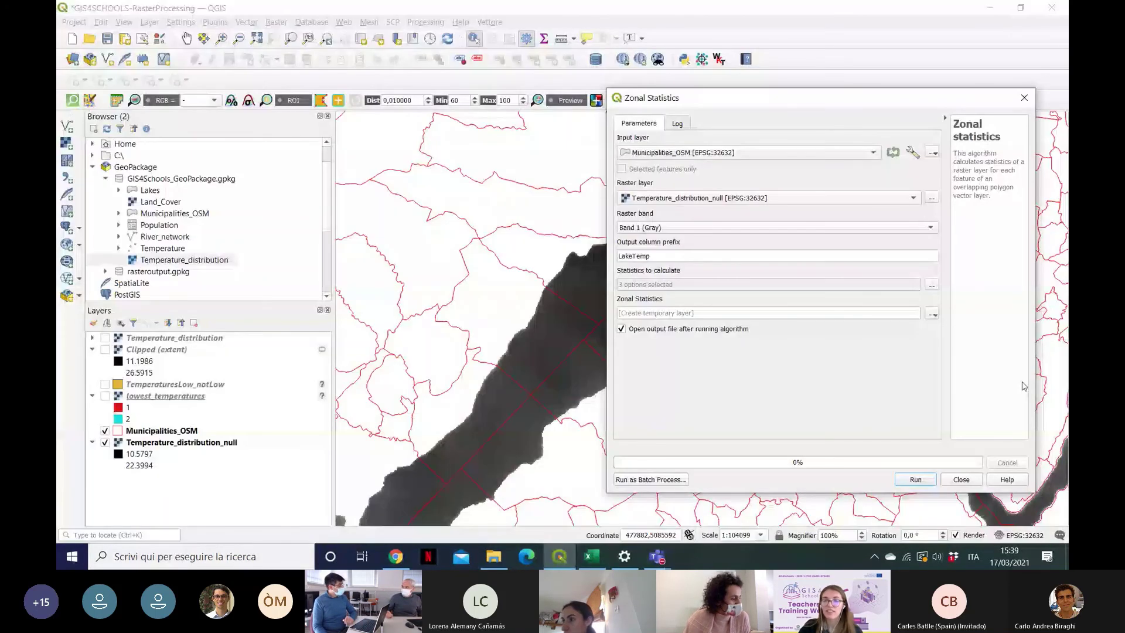
# Step: Run Zonal Statistics with a temporary output layer, close its dialog and the toolbox, and inspect the resulting municipality polygons
pyautogui.click(916, 480)
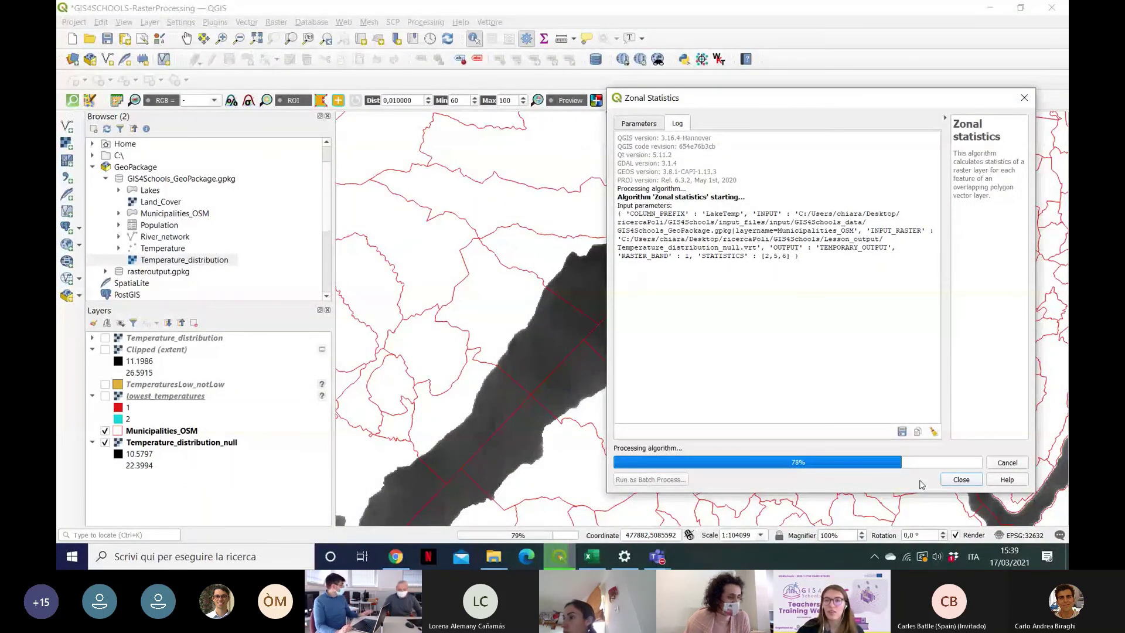
pyautogui.click(961, 479)
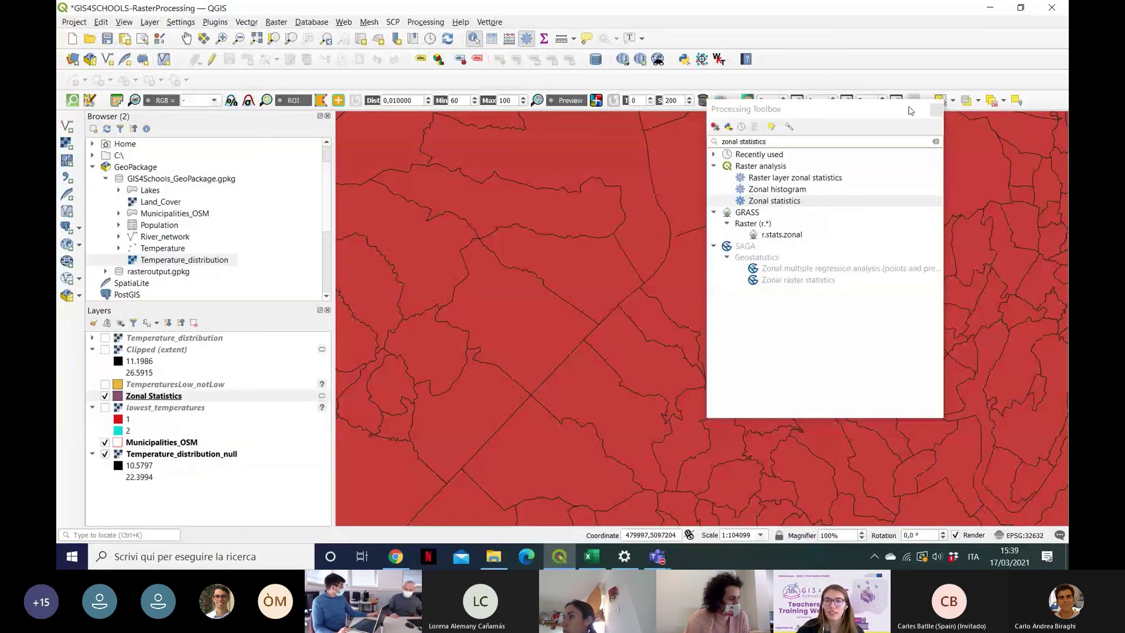
pyautogui.scroll(-3, 666, 245)
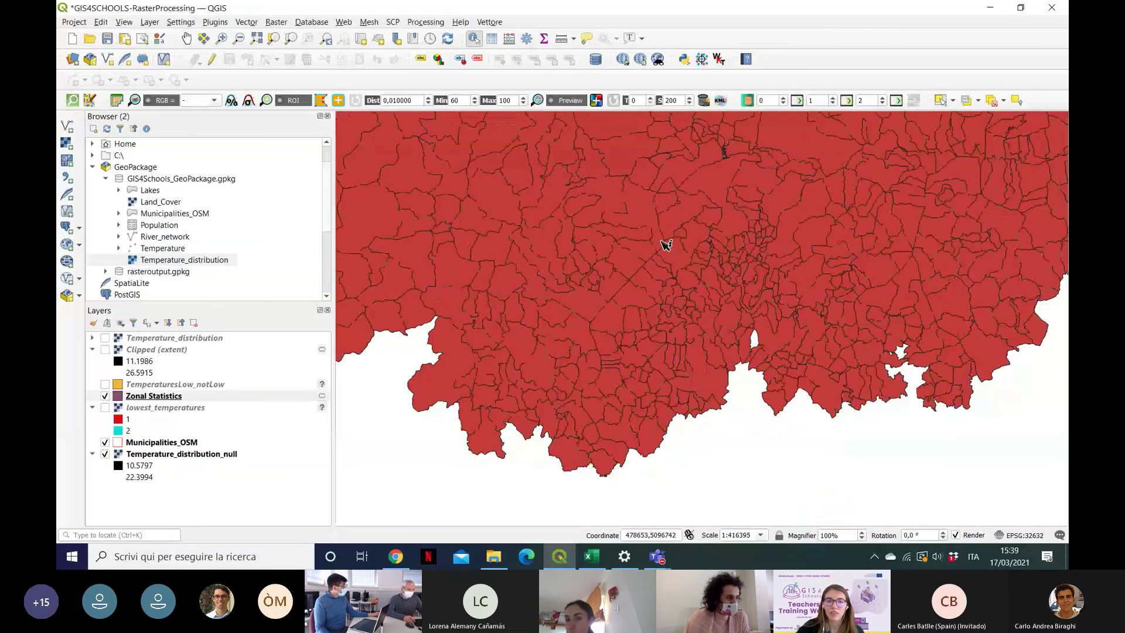
pyautogui.scroll(2, 666, 245)
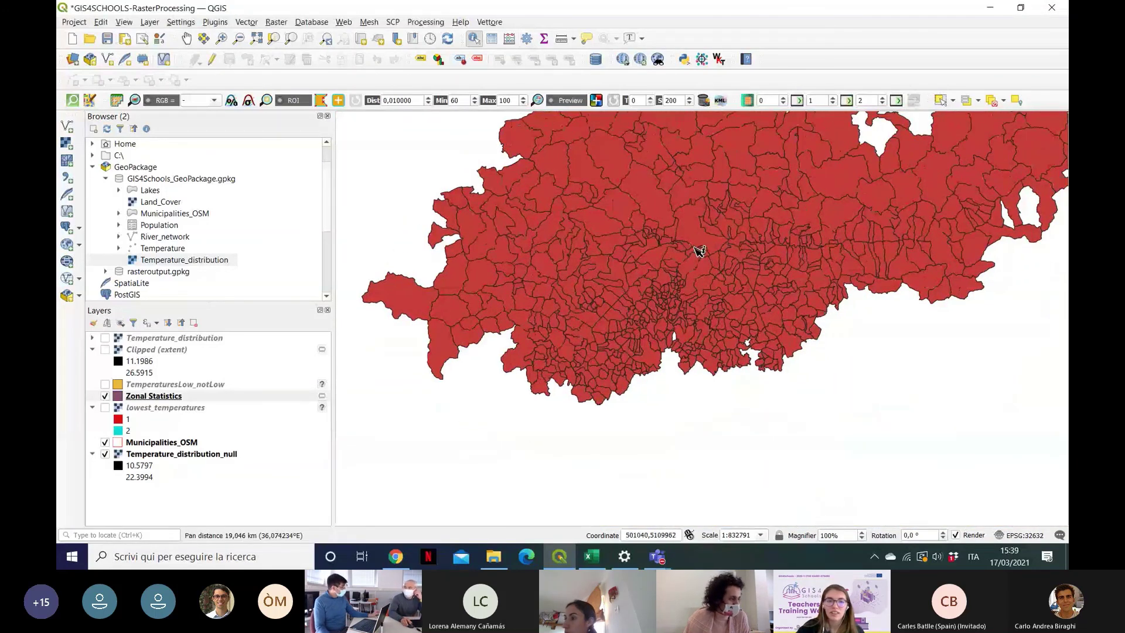
# Step: Open the attribute table of the Zonal Statistics layer to examine the LakeTemp columns for each municipality
pyautogui.rightClick(145, 403)
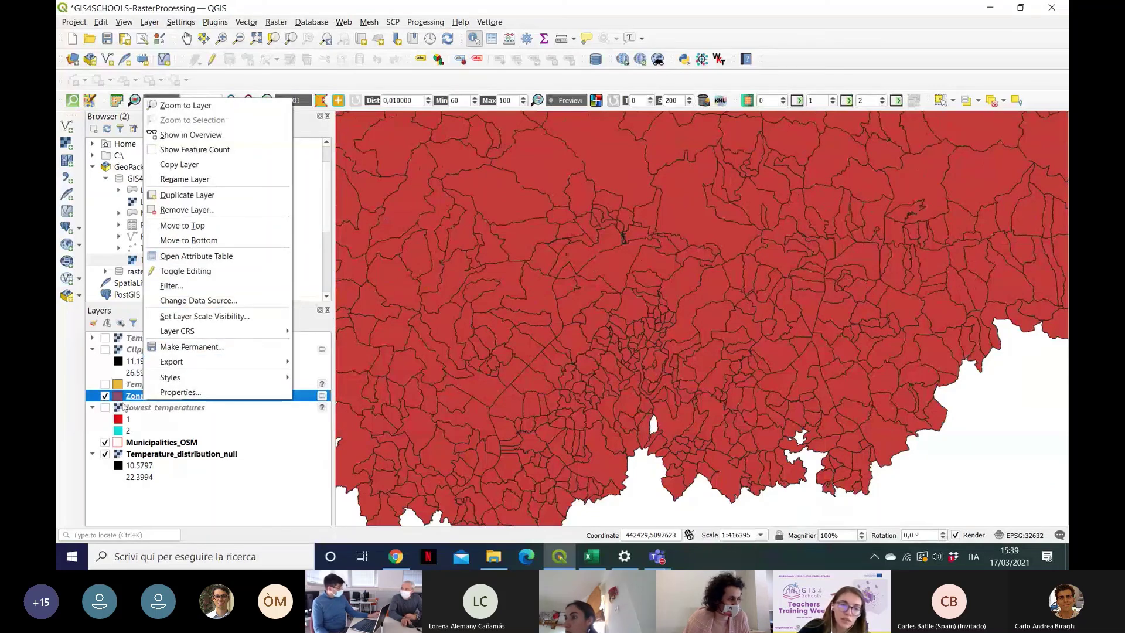
pyautogui.click(124, 402)
pyautogui.rightClick(127, 400)
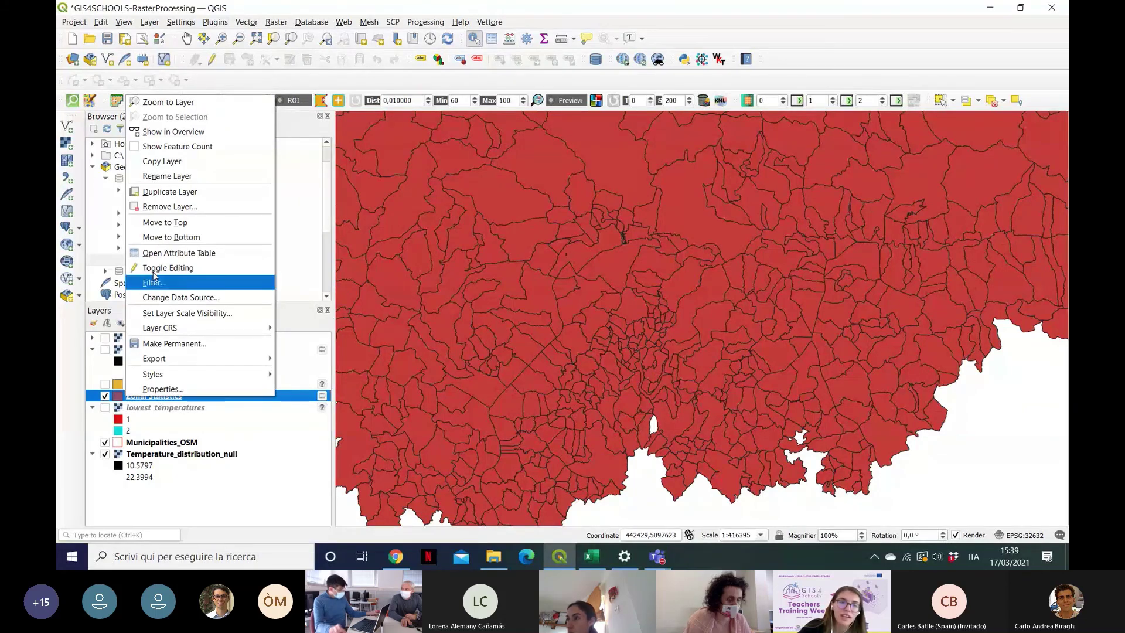
pyautogui.click(182, 254)
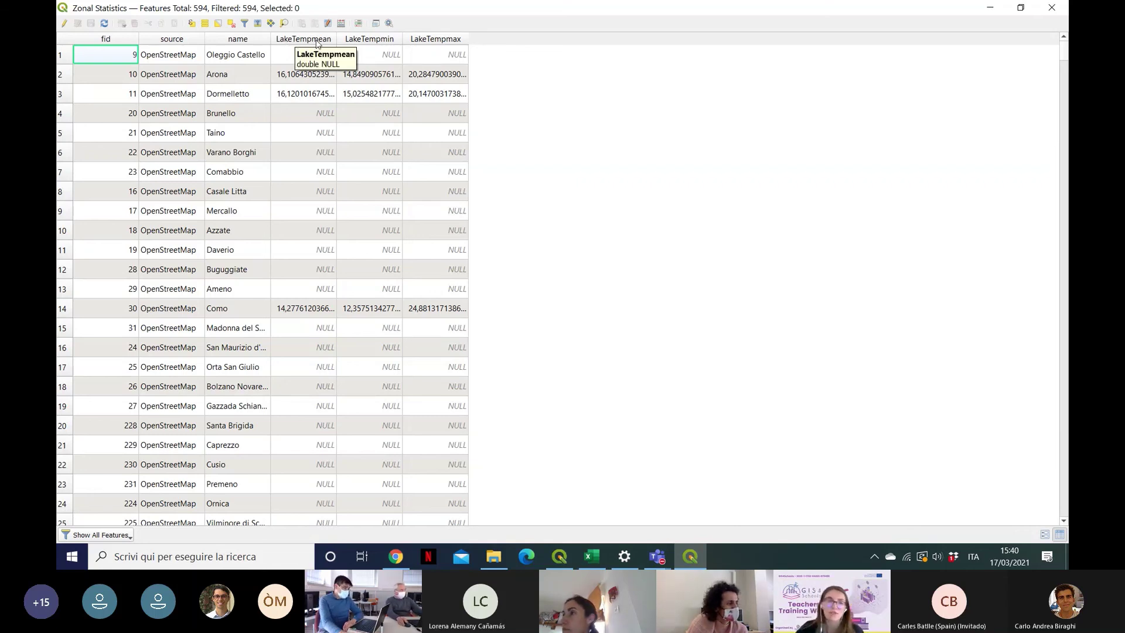
# Step: Sort the Zonal Statistics attribute table by LakeTempmean in descending order, review the municipalities down to the NULL rows, and close the table
pyautogui.click(316, 39)
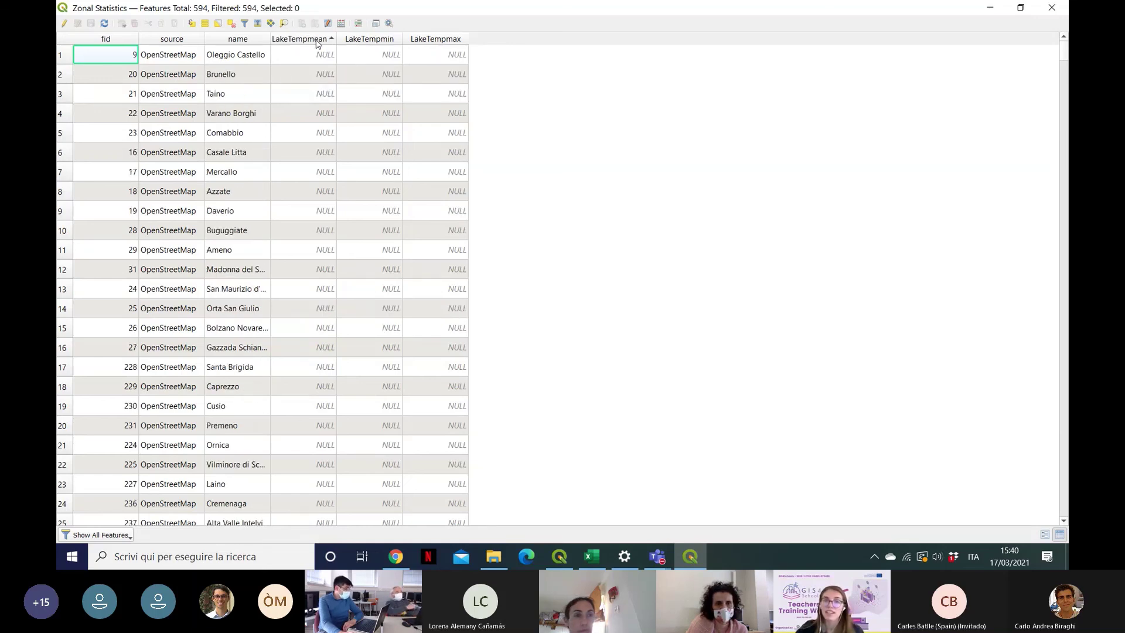
pyautogui.click(317, 41)
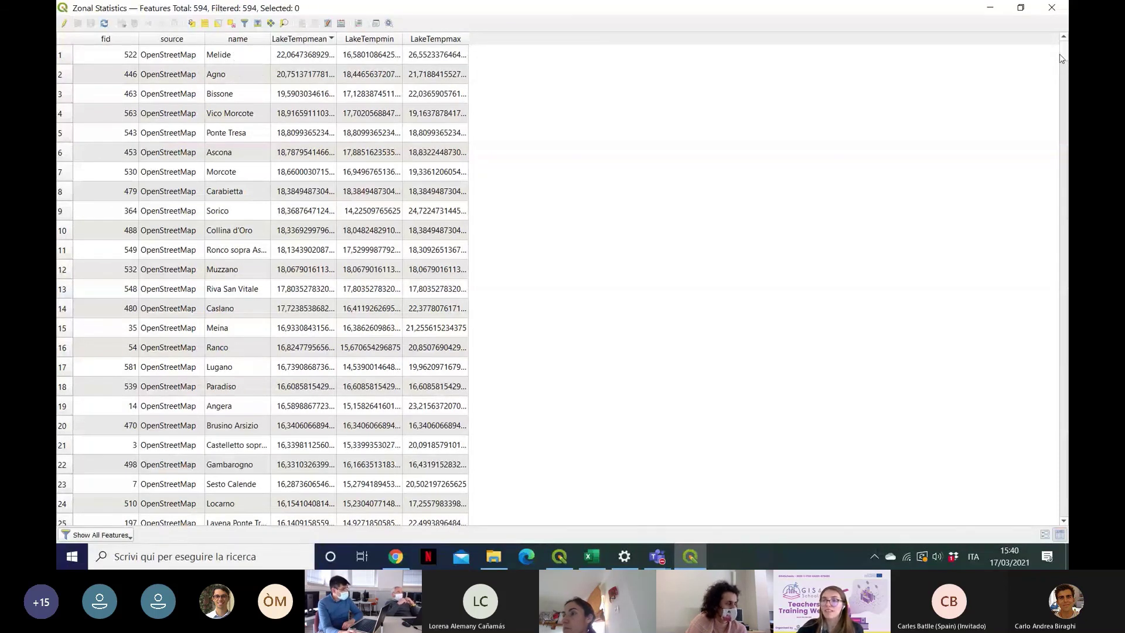
pyautogui.moveTo(1062, 58); pyautogui.dragTo(1068, 123)
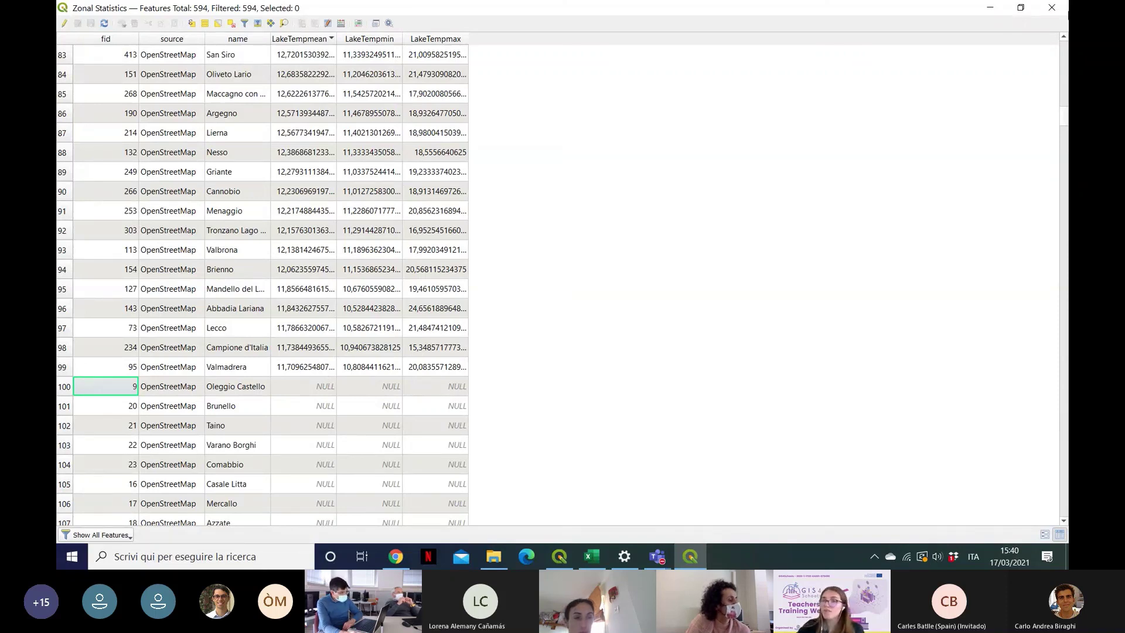
pyautogui.click(1053, 9)
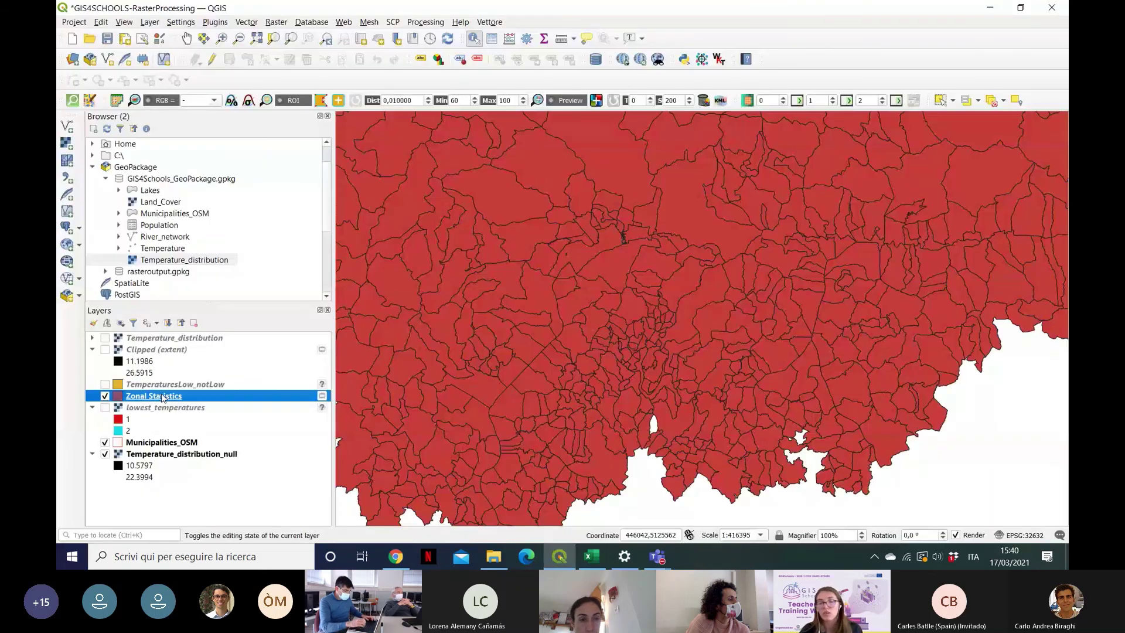
# Step: Style the Zonal Statistics layer with Graduated symbology on LakeTempmean, classified into 5 Equal Count (Quantile) classes with the white-to-red color ramp
pyautogui.rightClick(164, 398)
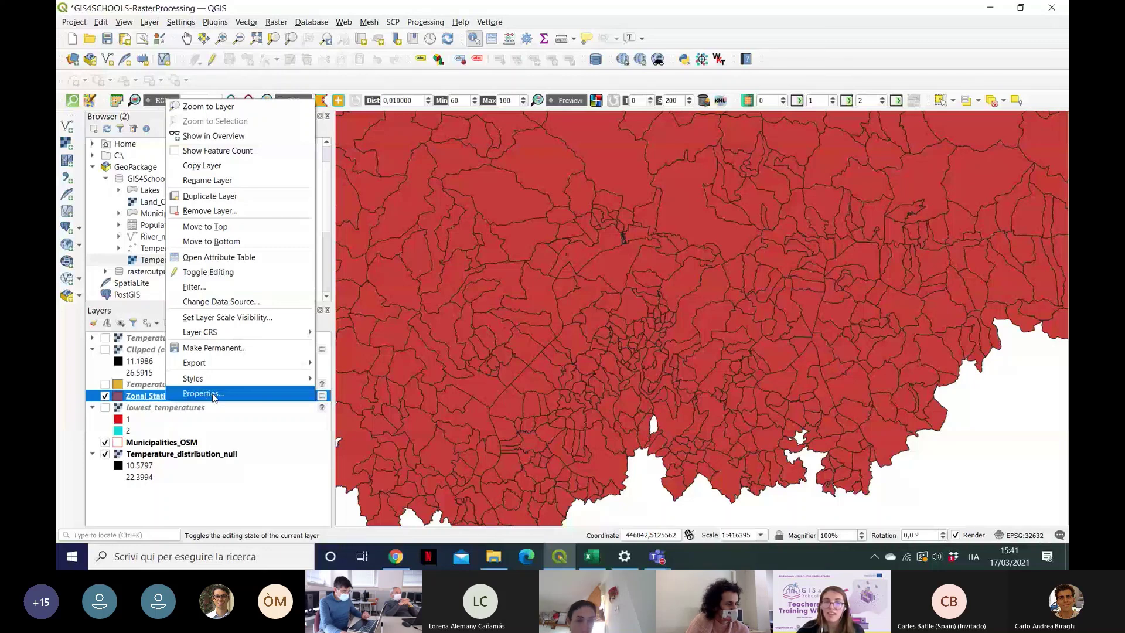
pyautogui.click(214, 397)
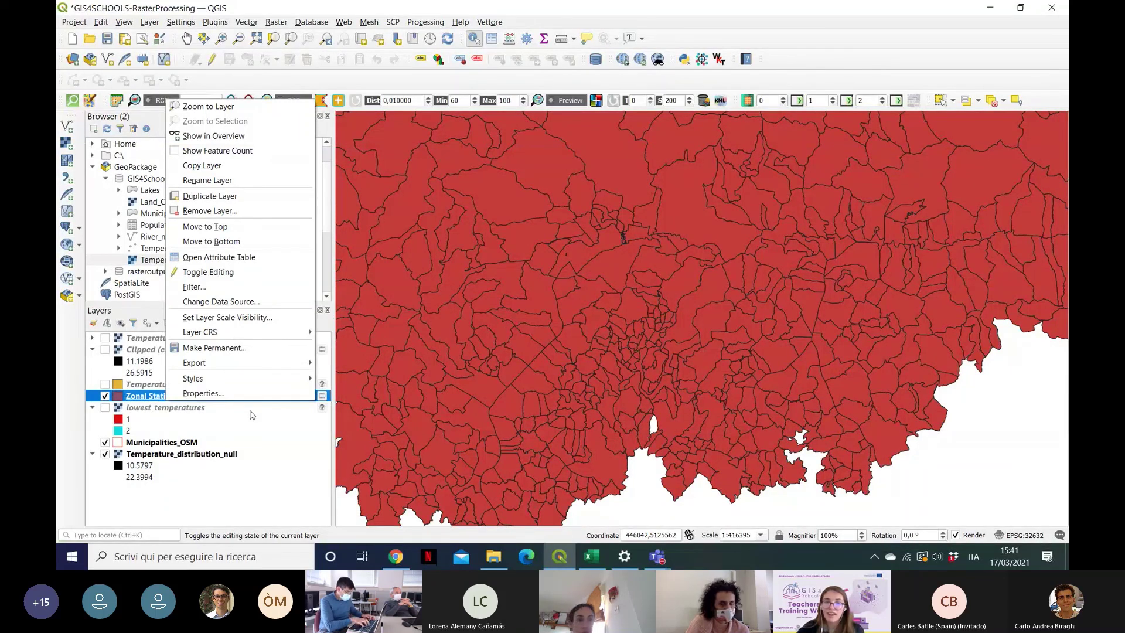
pyautogui.click(491, 145)
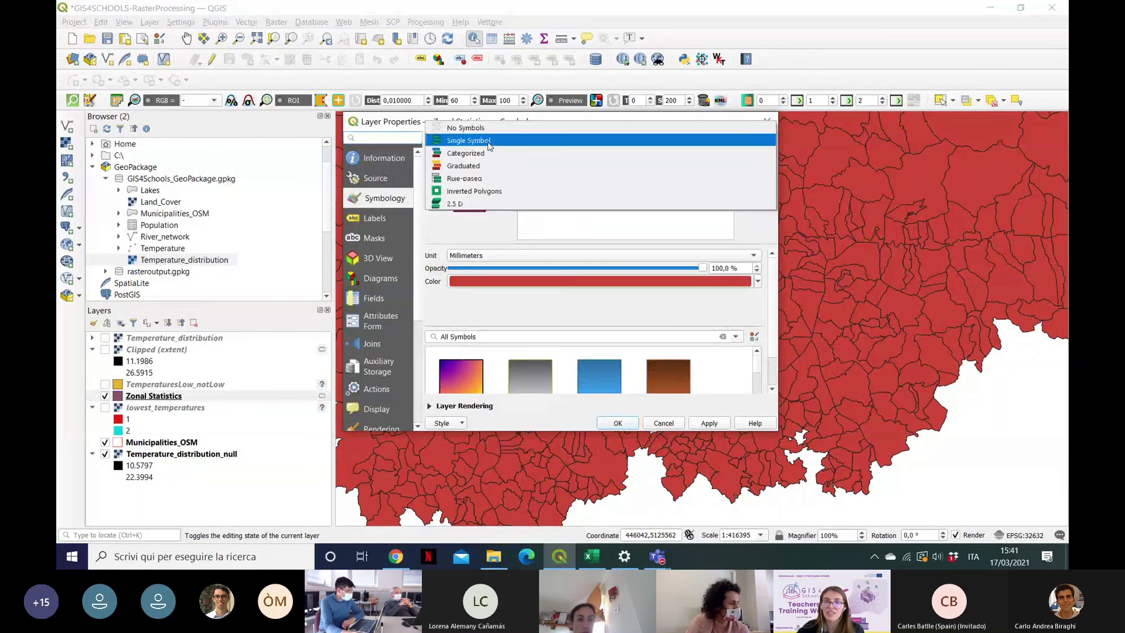
pyautogui.click(505, 166)
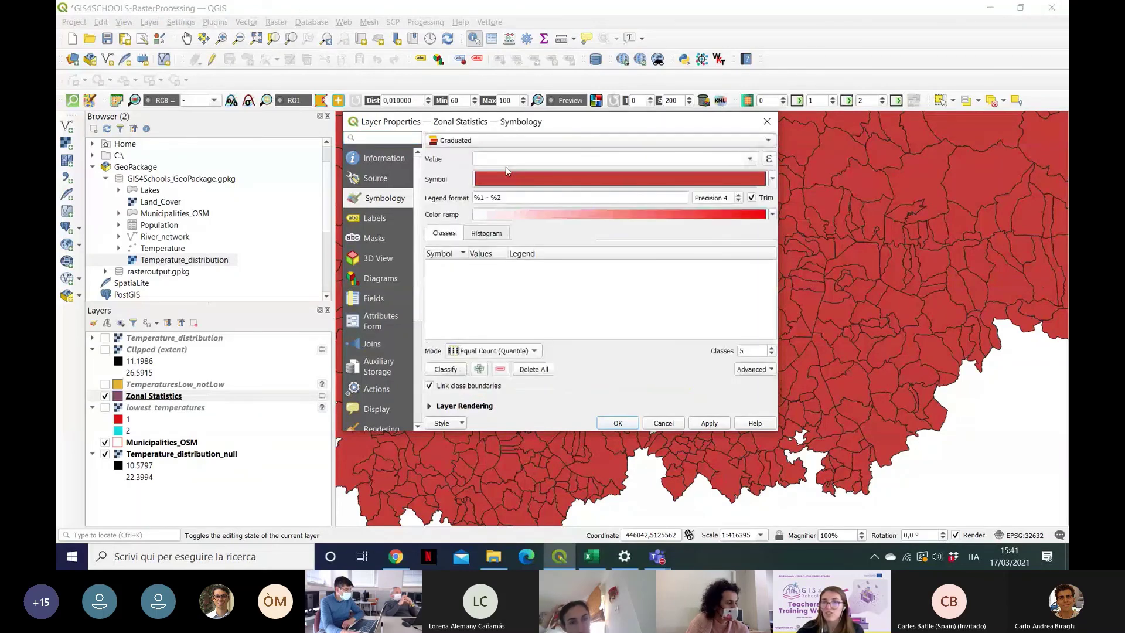
pyautogui.click(505, 164)
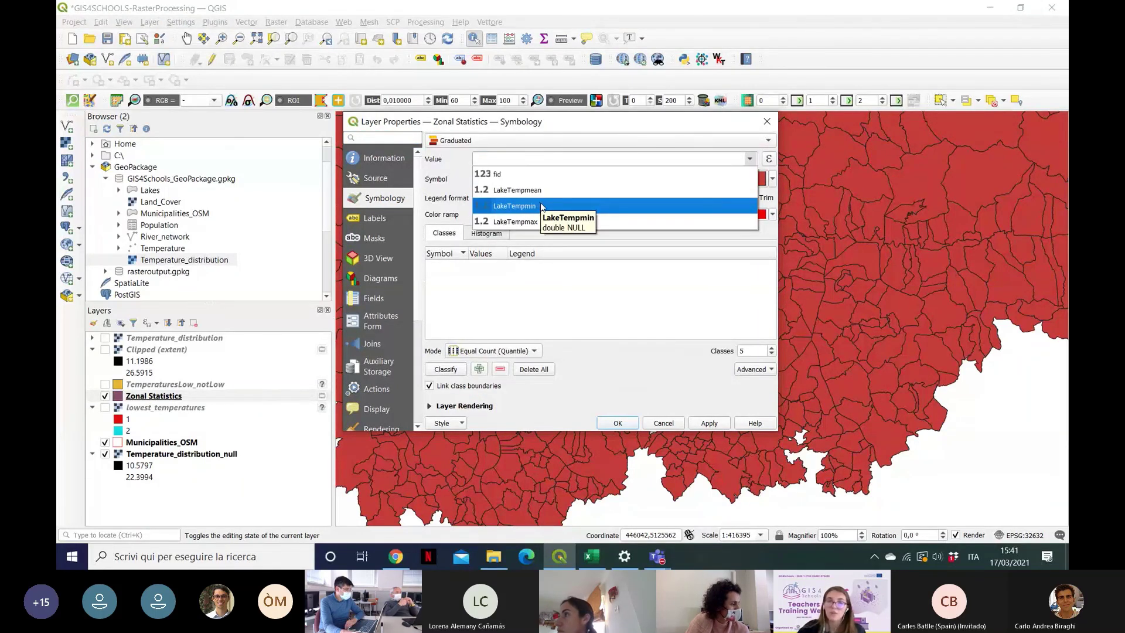
pyautogui.click(539, 189)
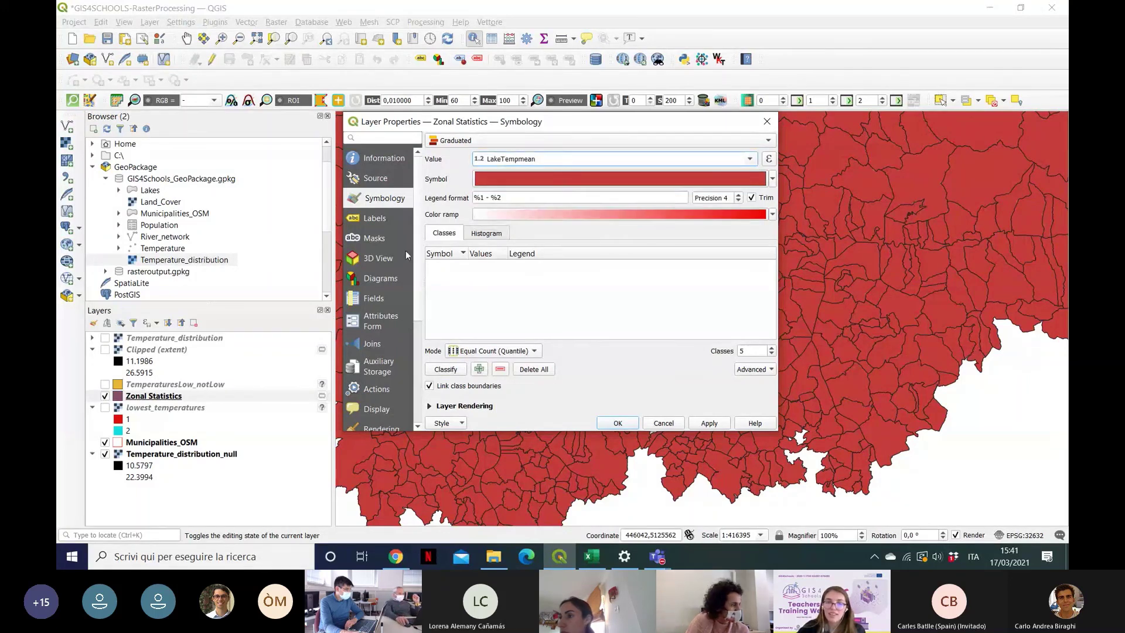
pyautogui.click(451, 370)
pyautogui.click(724, 425)
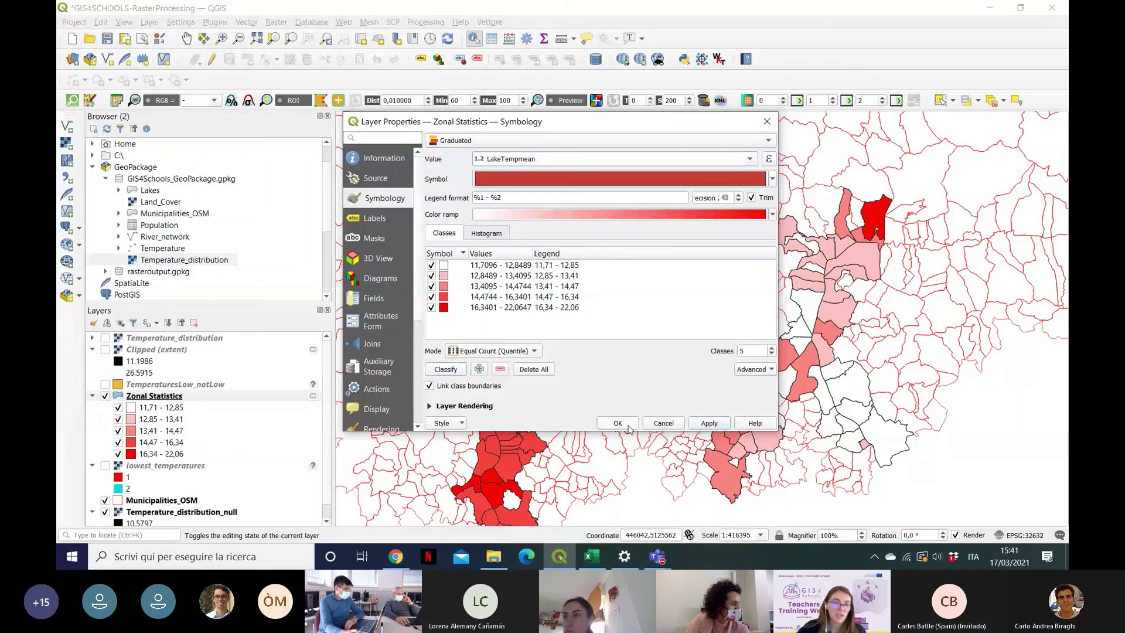
pyautogui.click(620, 424)
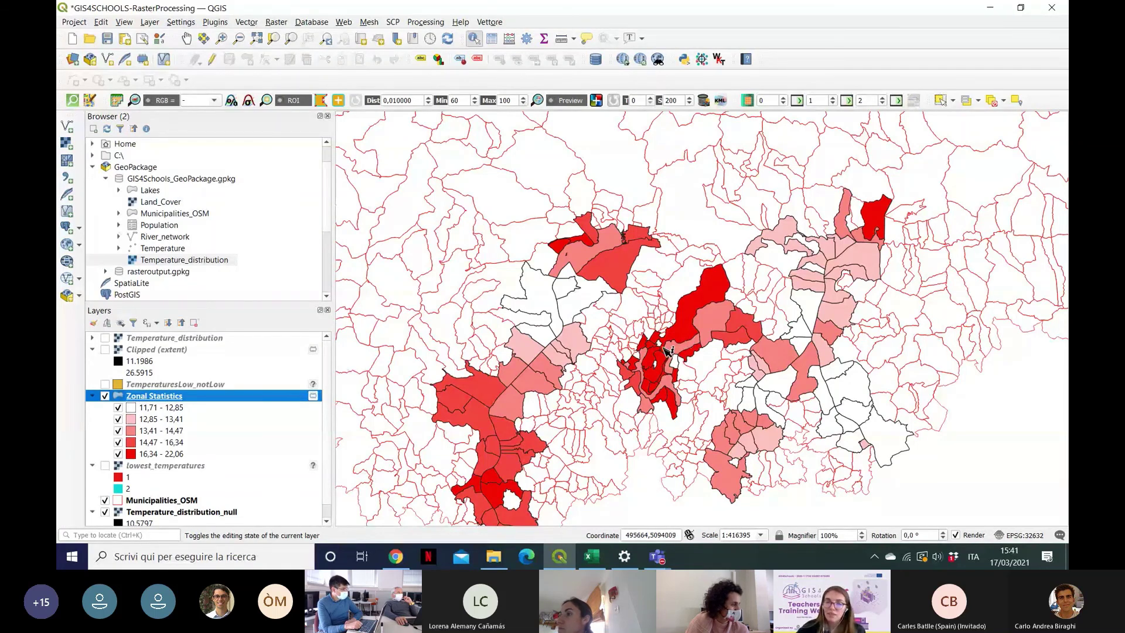
# Step: Switch to the Teams meeting window to check the participants and the meeting chat
pyautogui.moveTo(657, 557)
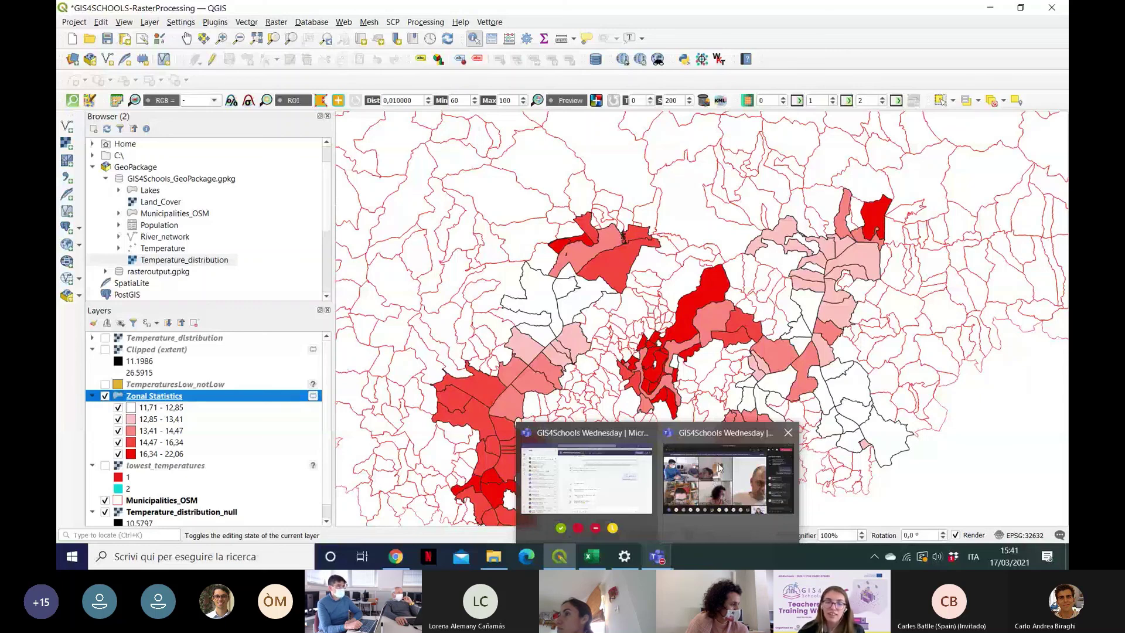
pyautogui.moveTo(740, 430)
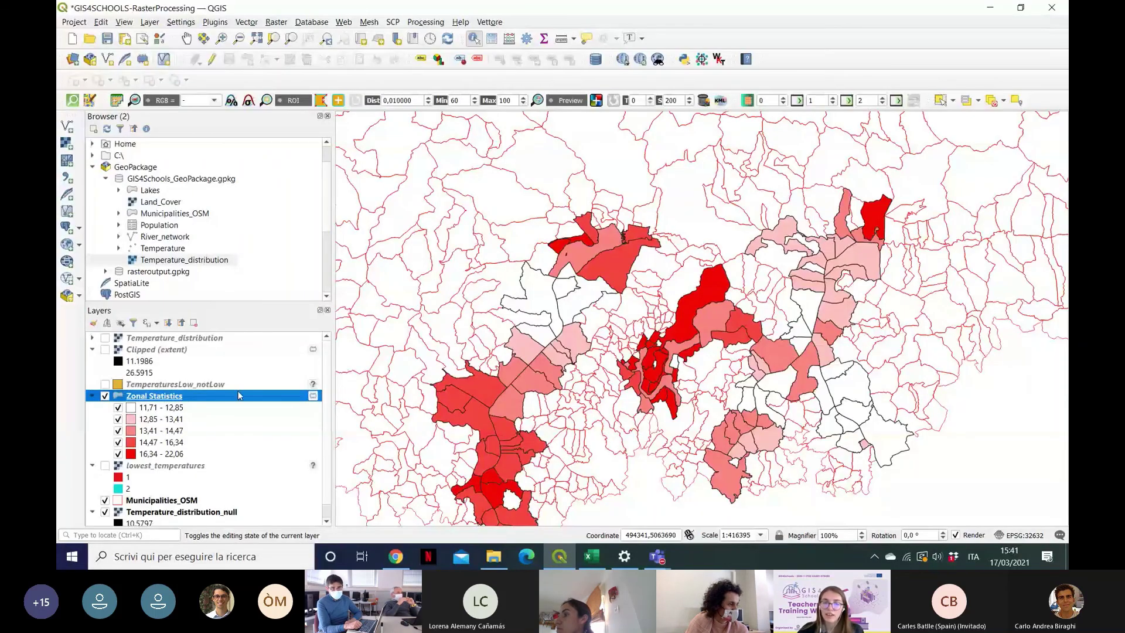
pyautogui.rightClick(239, 396)
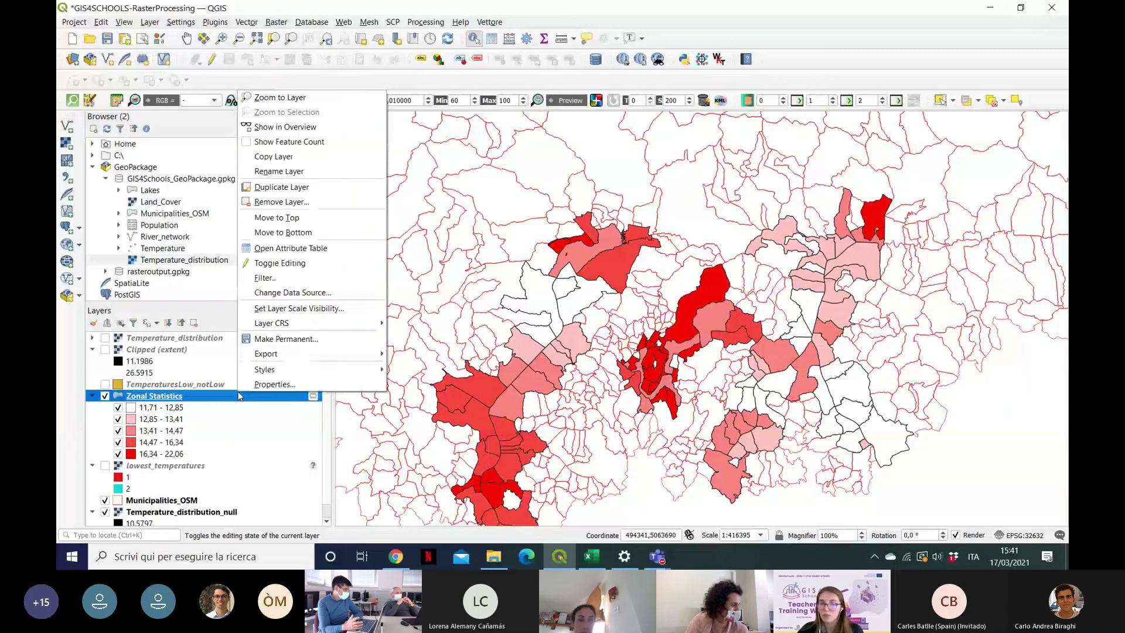
pyautogui.click(656, 554)
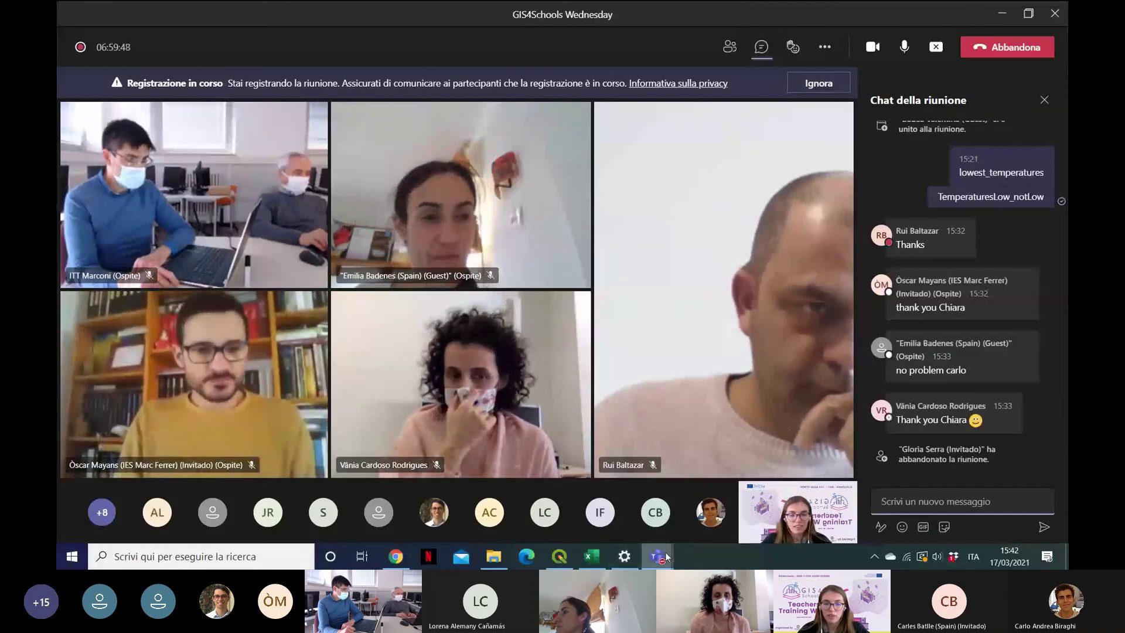
pyautogui.moveTo(665, 556)
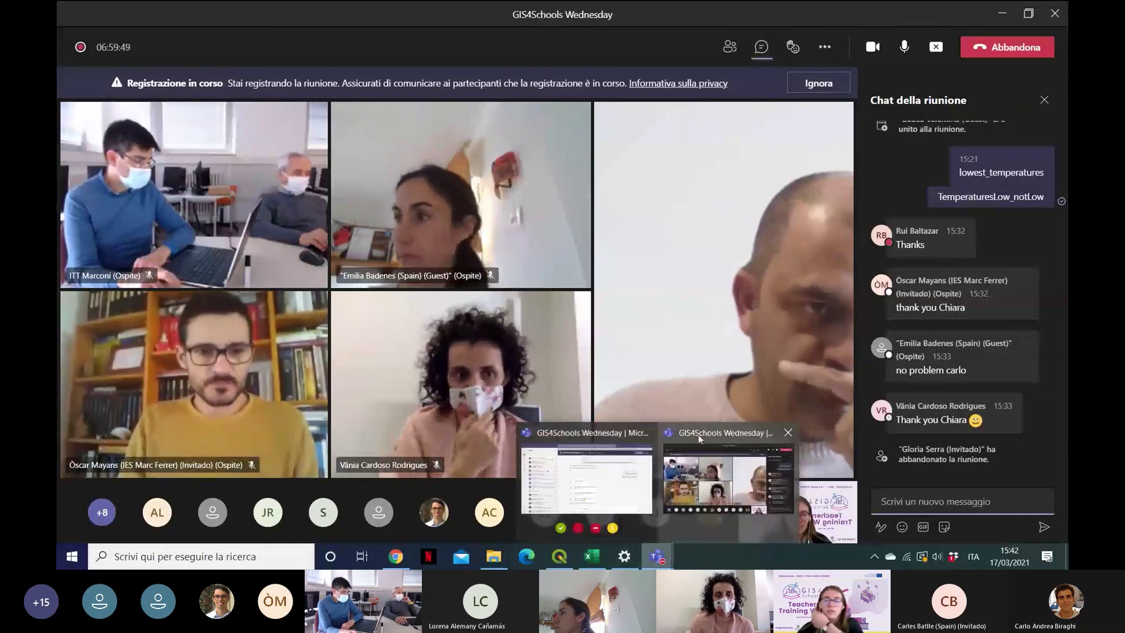
pyautogui.moveTo(566, 567)
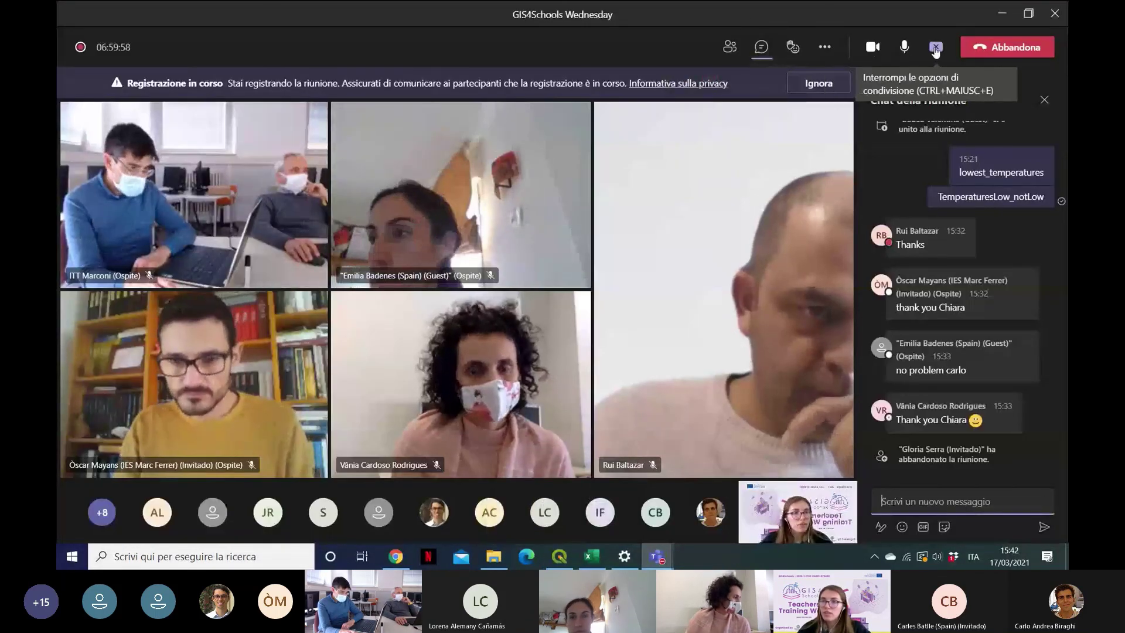
# Step: Toggle the camera in the Teams meeting and request to stop the meeting recording
pyautogui.click(869, 46)
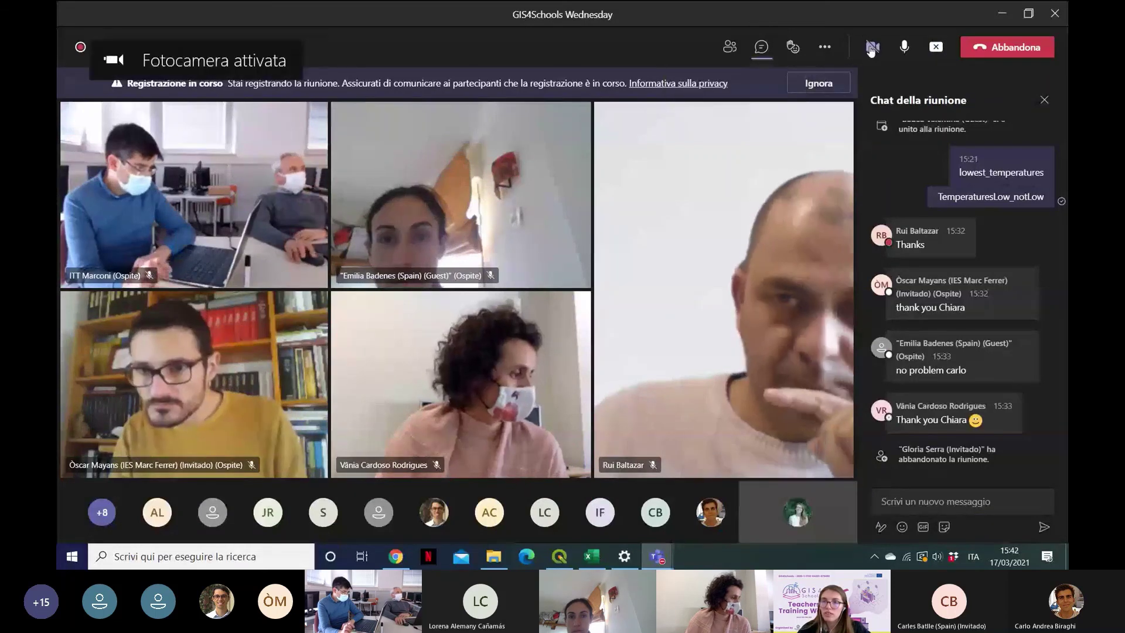
pyautogui.click(823, 47)
pyautogui.click(844, 305)
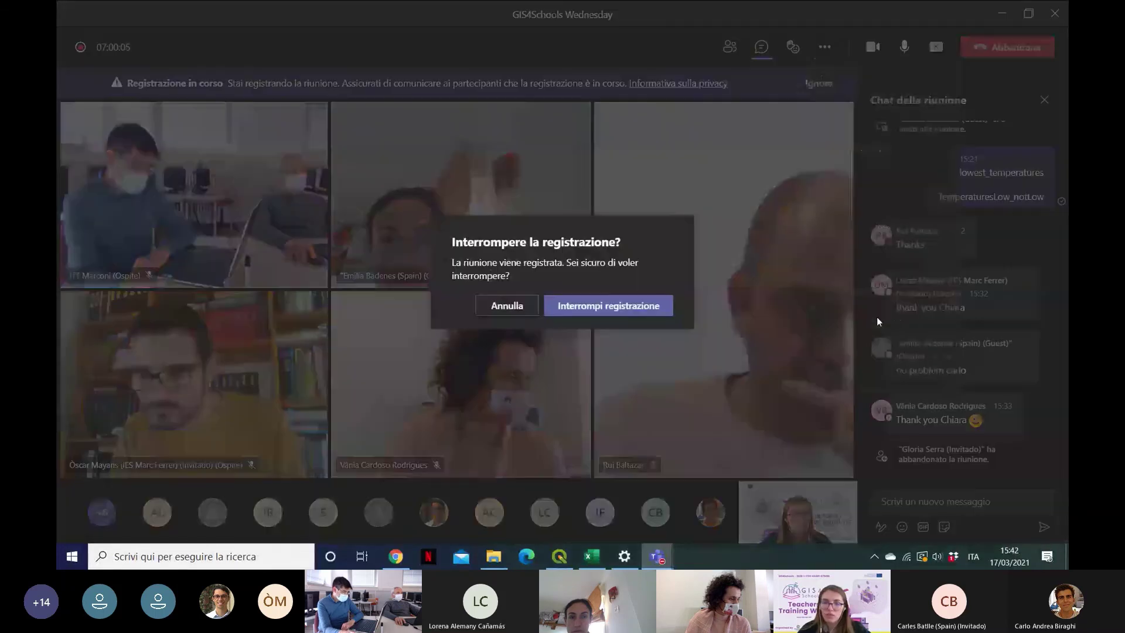